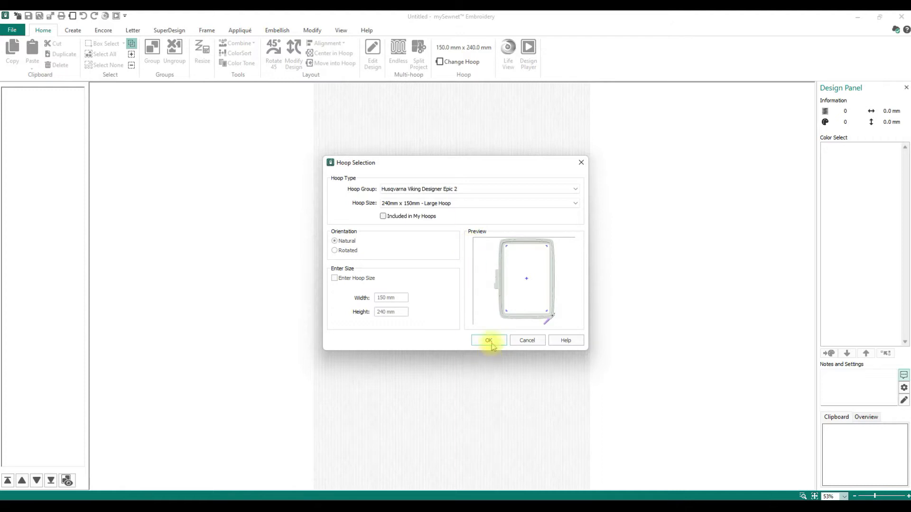
# Show the empty 150 × 240 mm hoop in 3D View with the grid displayed
pyautogui.click(338, 30)
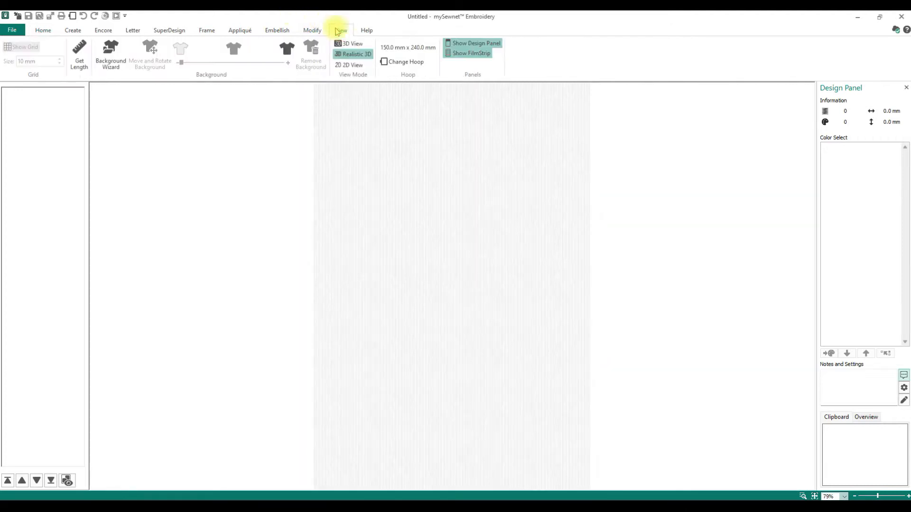
pyautogui.click(349, 44)
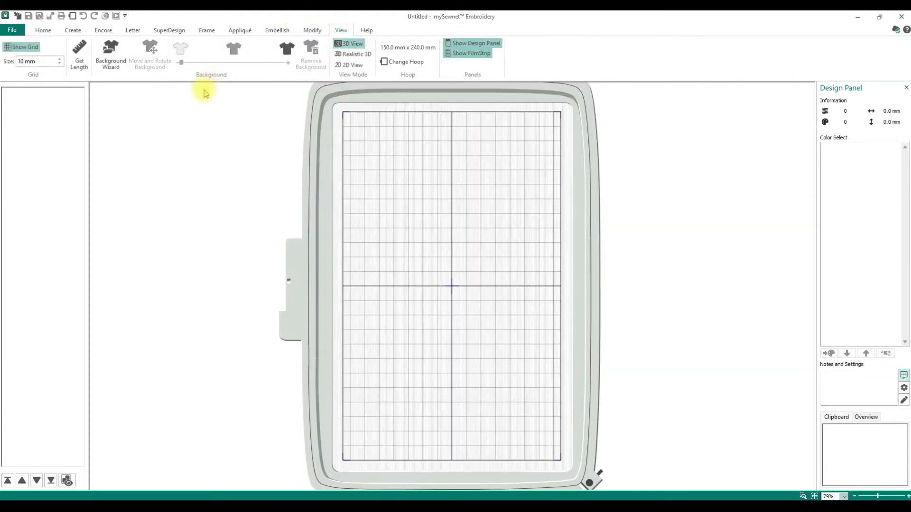
pyautogui.click(43, 30)
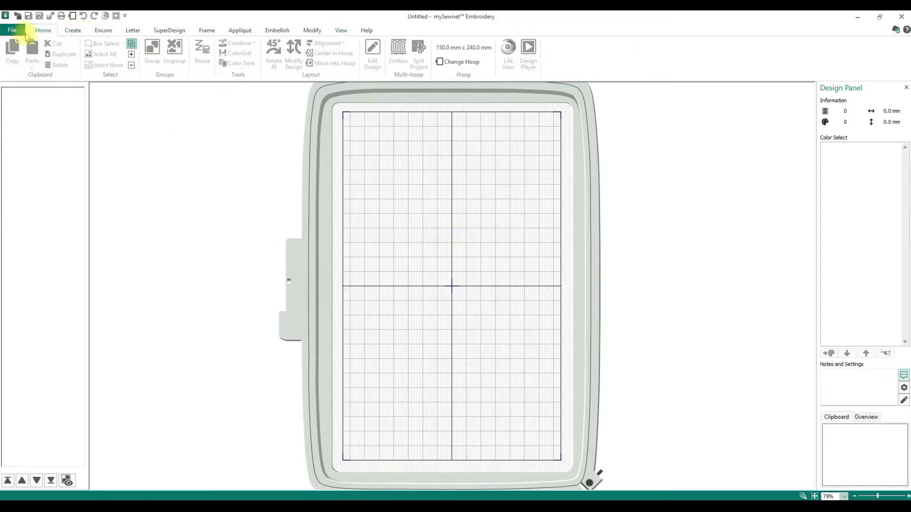
pyautogui.click(72, 30)
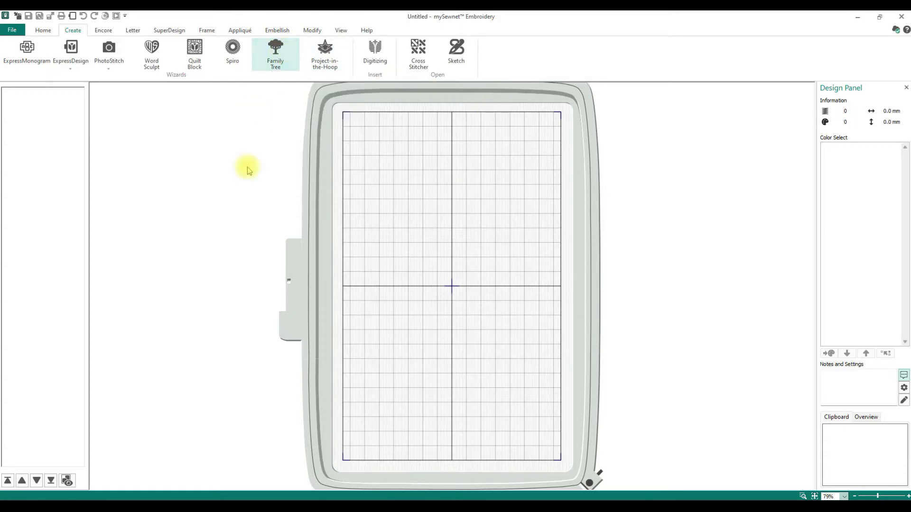
# Close the Family Tree wizard holding the leftover chart and open the File backstage view
pyautogui.click(274, 67)
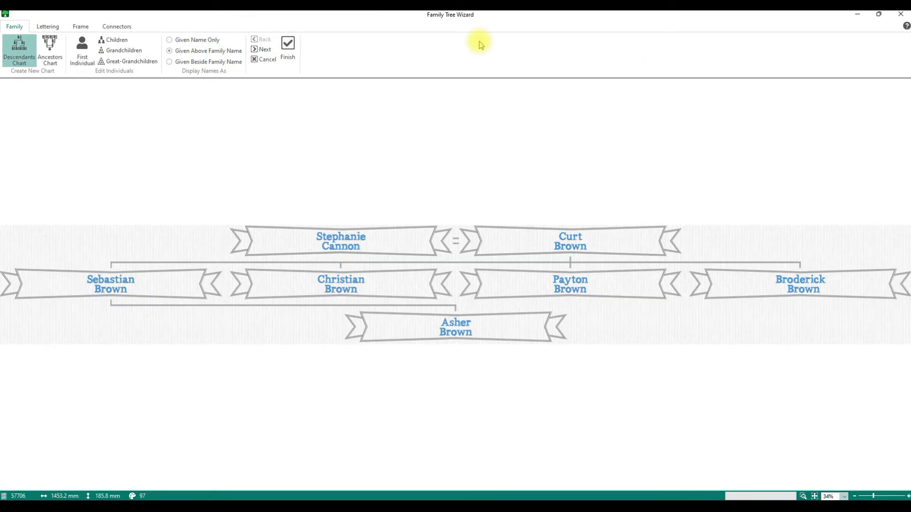
pyautogui.click(899, 15)
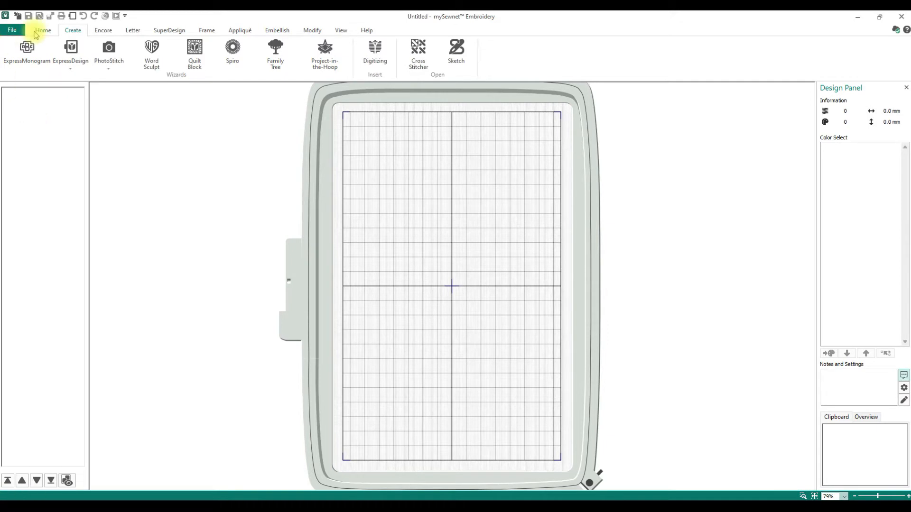
pyautogui.click(12, 30)
# From Configure's Utilities, reset all modules to their defaults and accept the warning
pyautogui.click(18, 263)
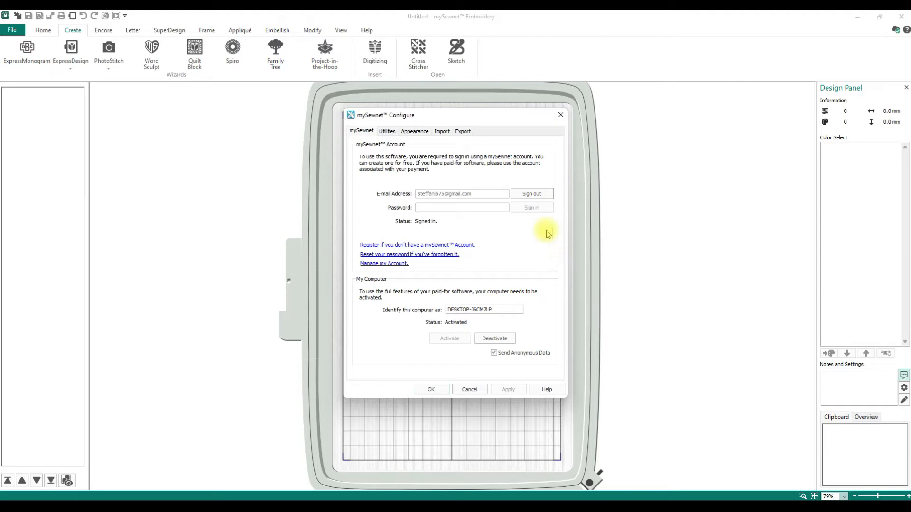
pyautogui.click(387, 131)
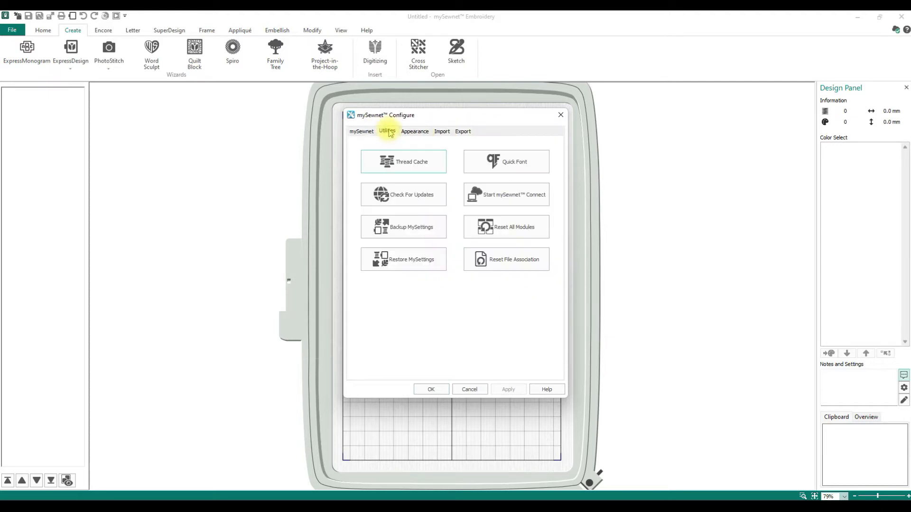
pyautogui.click(510, 236)
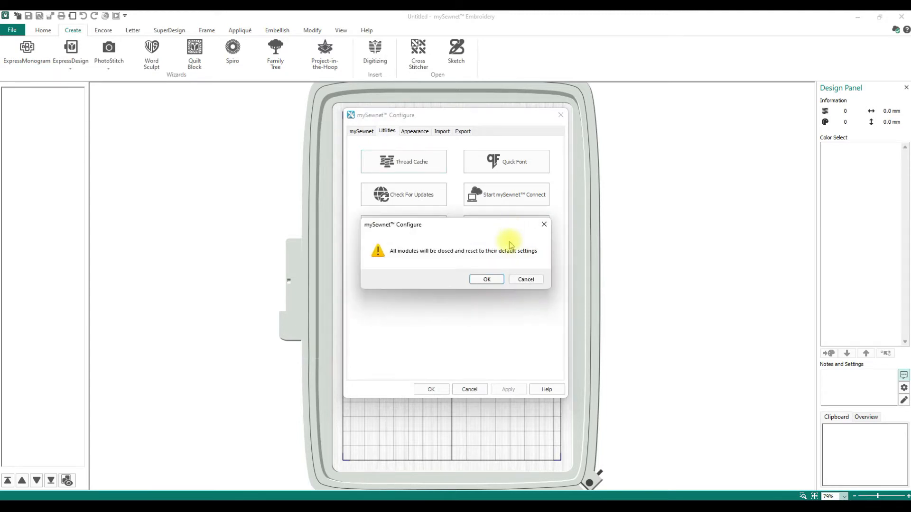
pyautogui.click(487, 280)
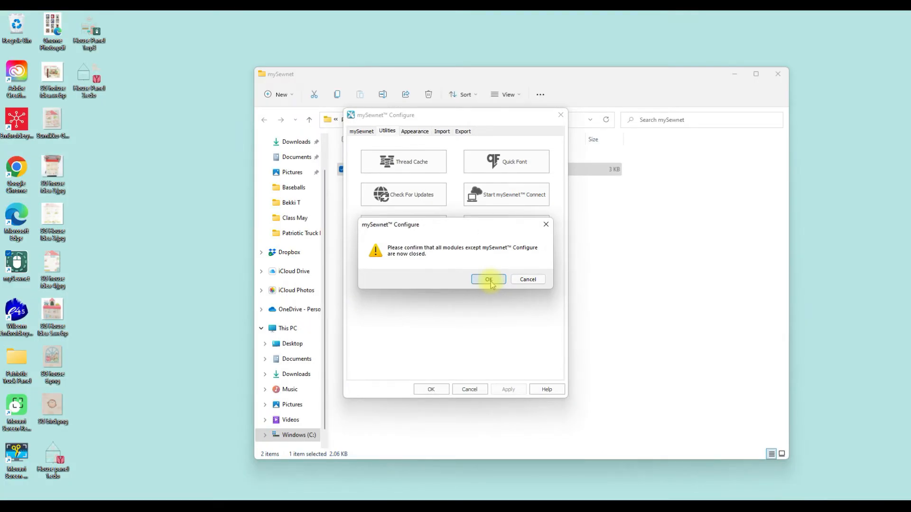
# Finish the module reset and set a light background colour in Appearance
pyautogui.click(489, 280)
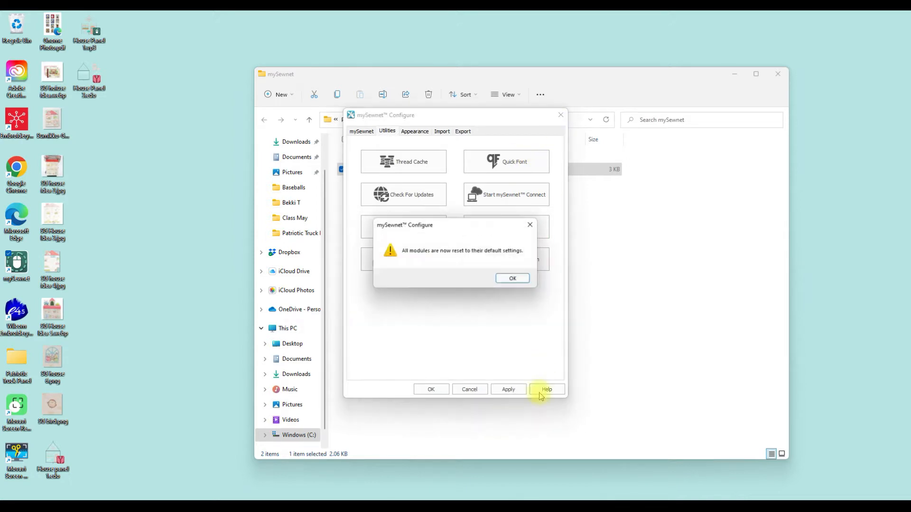
pyautogui.click(514, 280)
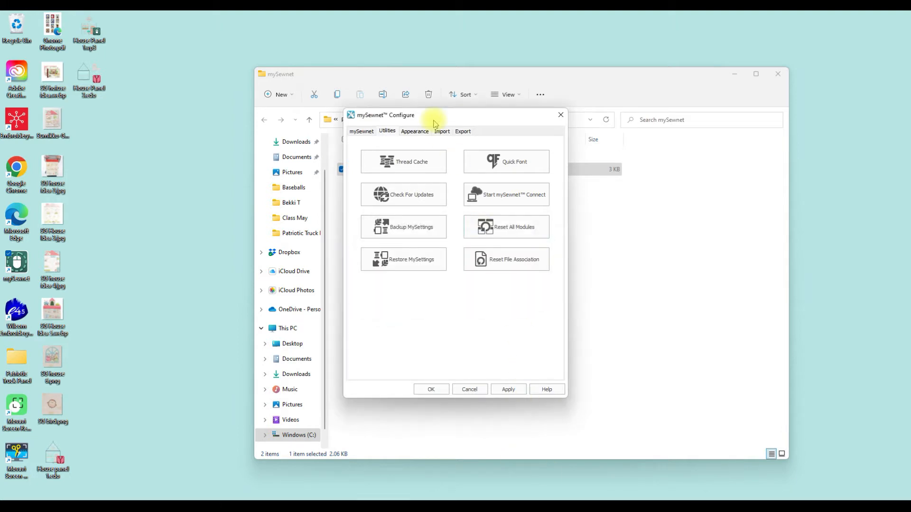
pyautogui.click(415, 131)
pyautogui.click(439, 156)
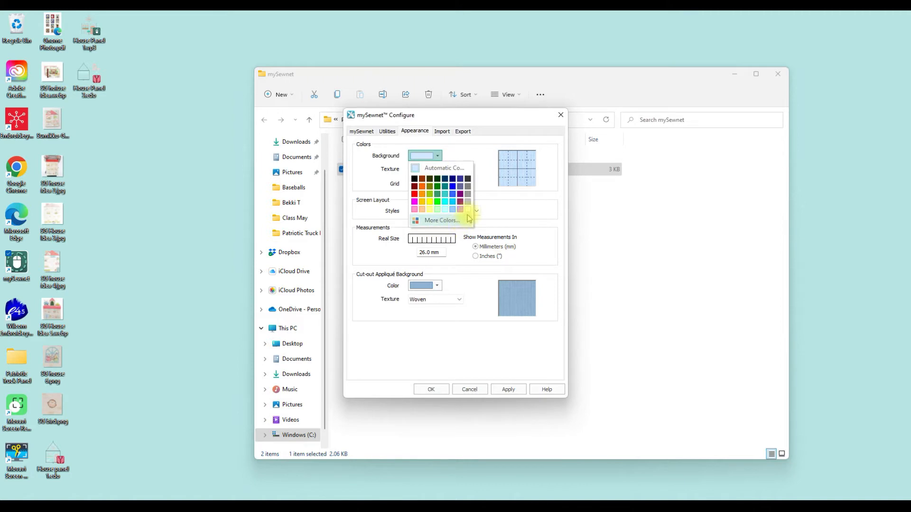
pyautogui.click(467, 211)
# Make the grid and cut-out appliqué background black and save the configuration
pyautogui.click(433, 184)
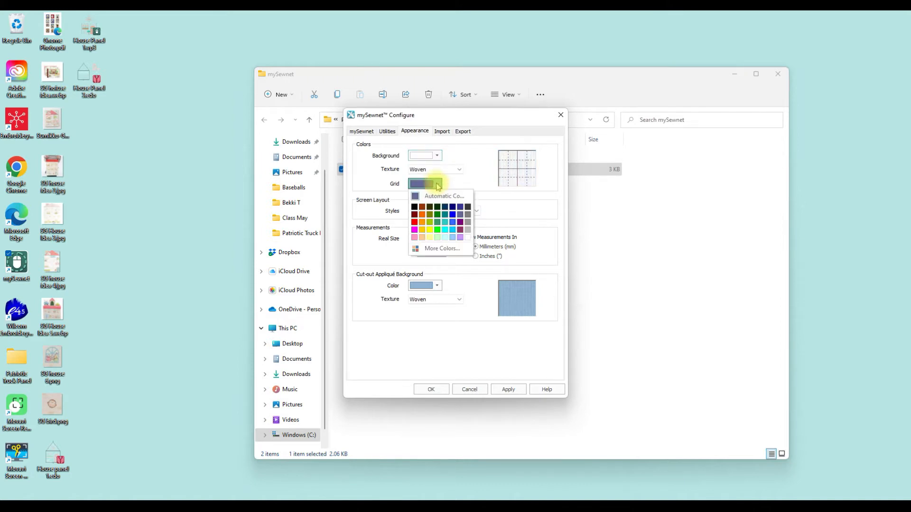
pyautogui.click(414, 207)
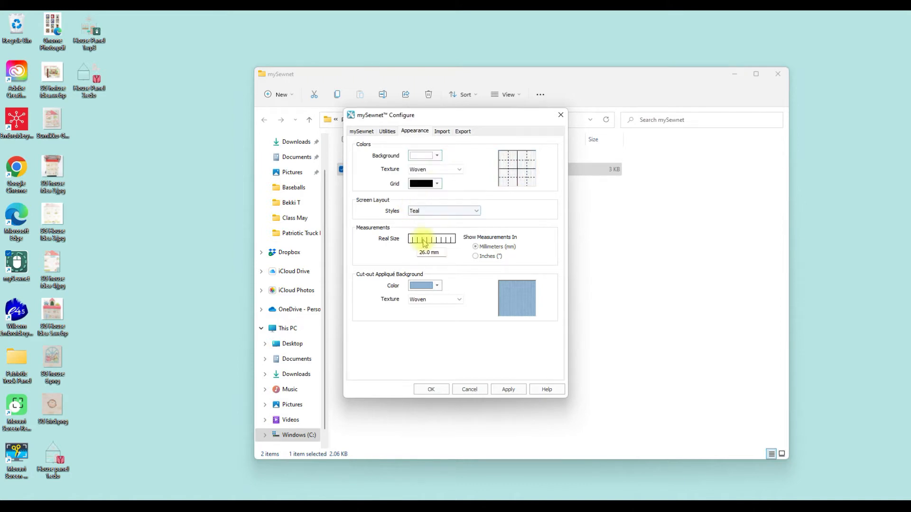
pyautogui.click(437, 285)
pyautogui.click(414, 308)
pyautogui.click(431, 389)
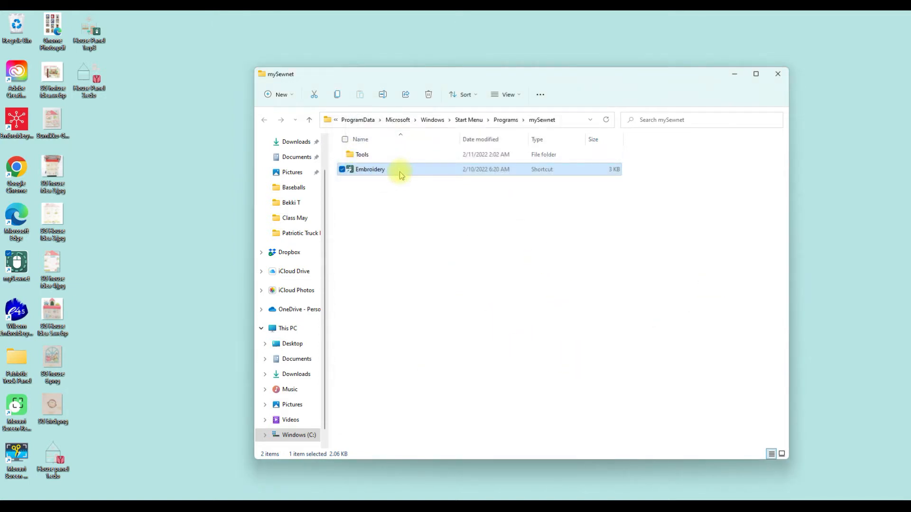
# Relaunch Embroidery and start a blank canvas on Universal Large Hoop 2 (240 × 150 mm), natural orientation
pyautogui.doubleClick(400, 172)
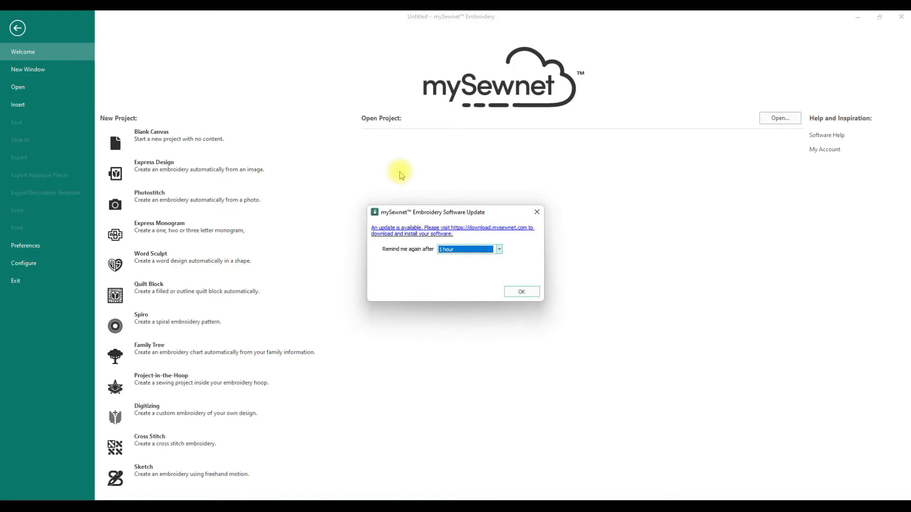
pyautogui.click(536, 212)
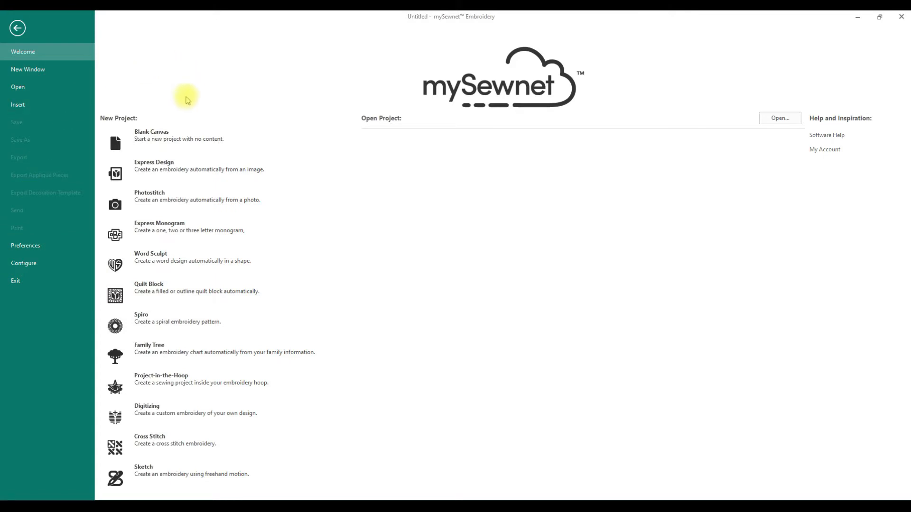
pyautogui.click(171, 145)
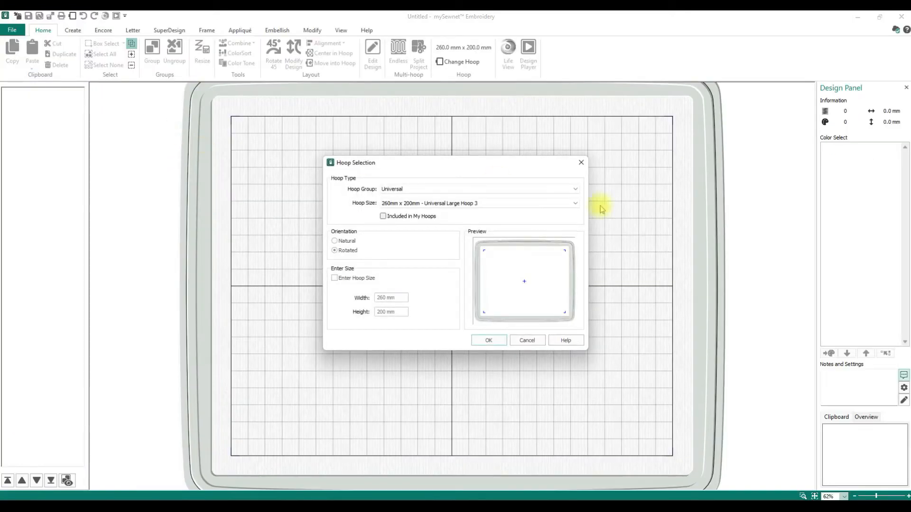
pyautogui.click(532, 203)
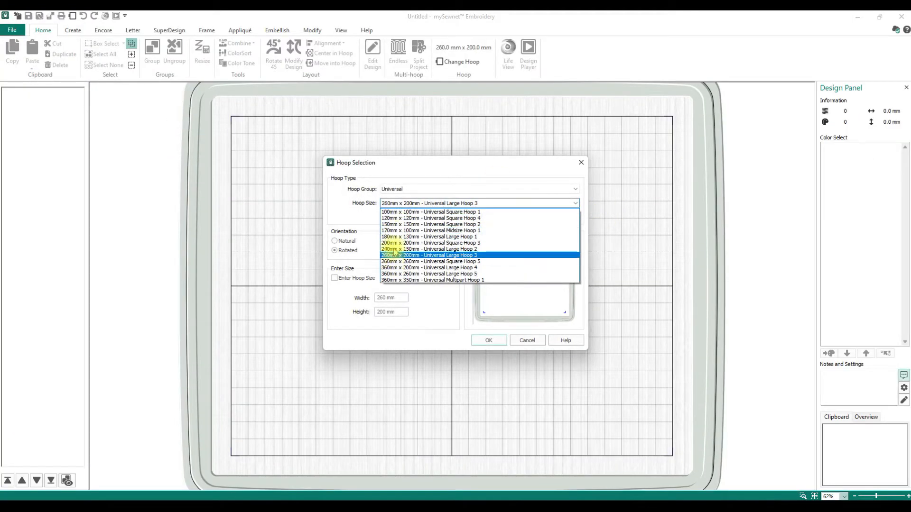
pyautogui.click(408, 249)
pyautogui.click(355, 241)
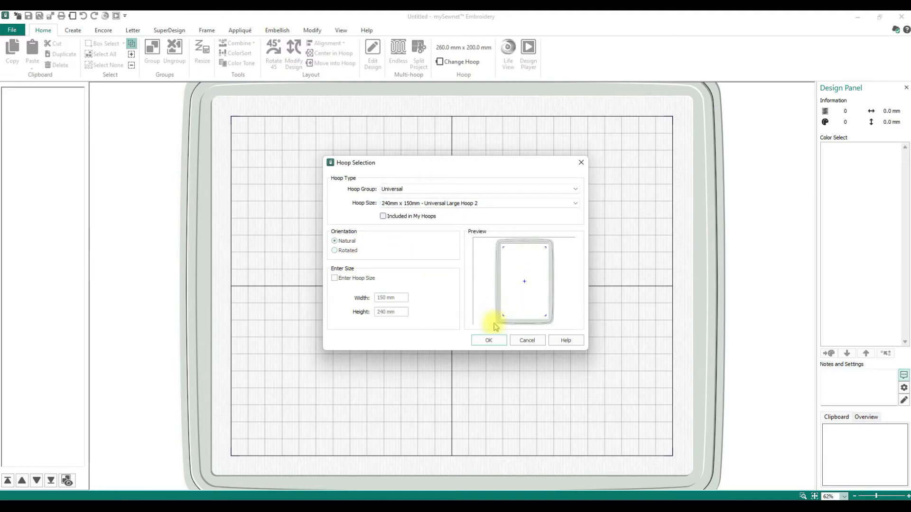
pyautogui.click(490, 341)
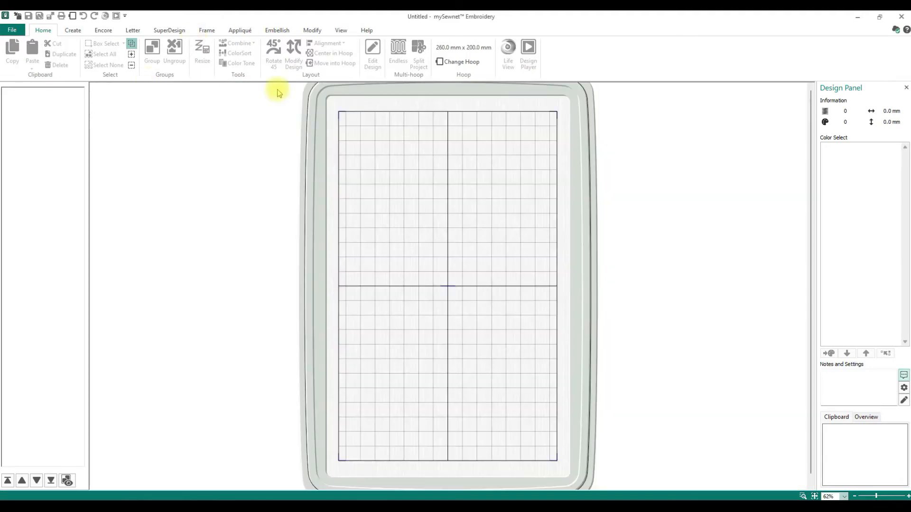
pyautogui.click(70, 32)
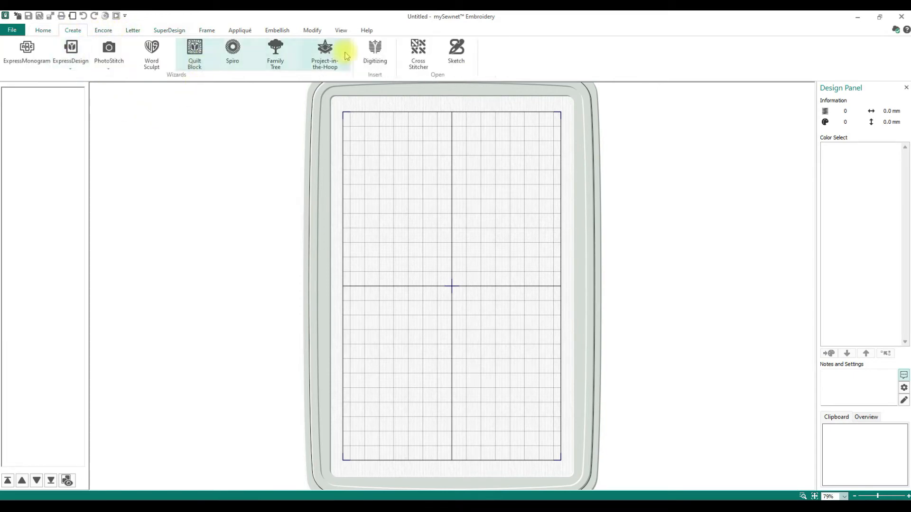
# Open the Family Tree wizard maximized and start a new Descendants Chart
pyautogui.click(282, 65)
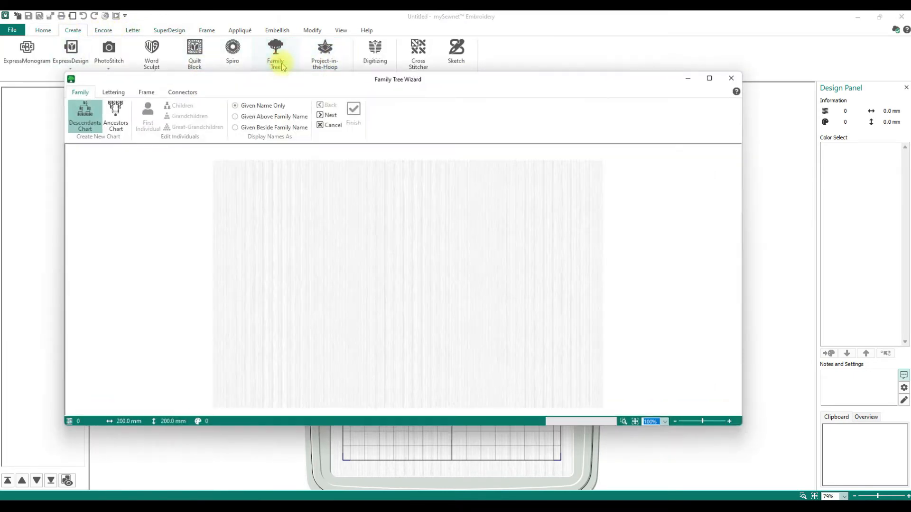
pyautogui.click(709, 78)
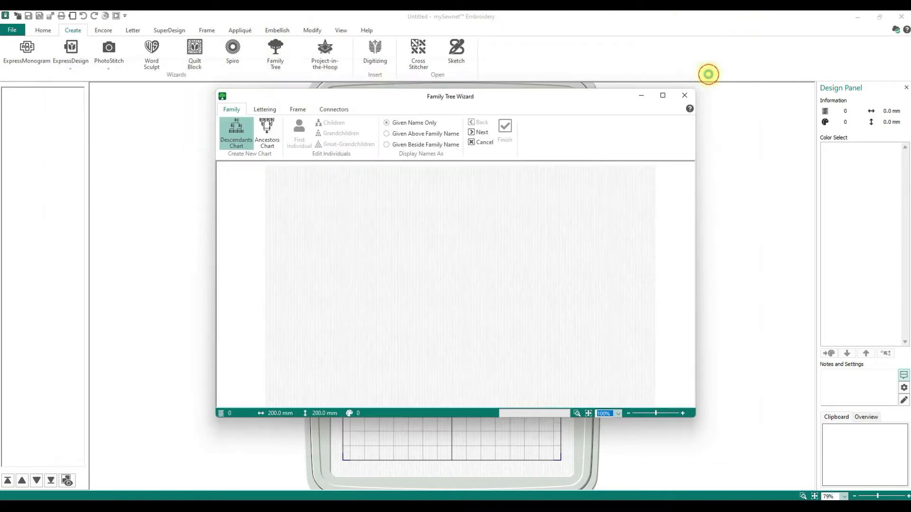
pyautogui.click(663, 95)
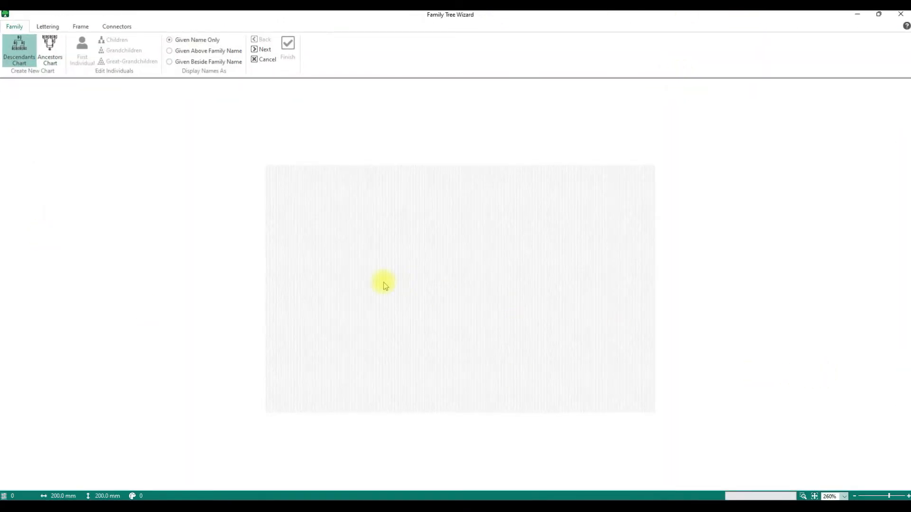
pyautogui.click(21, 63)
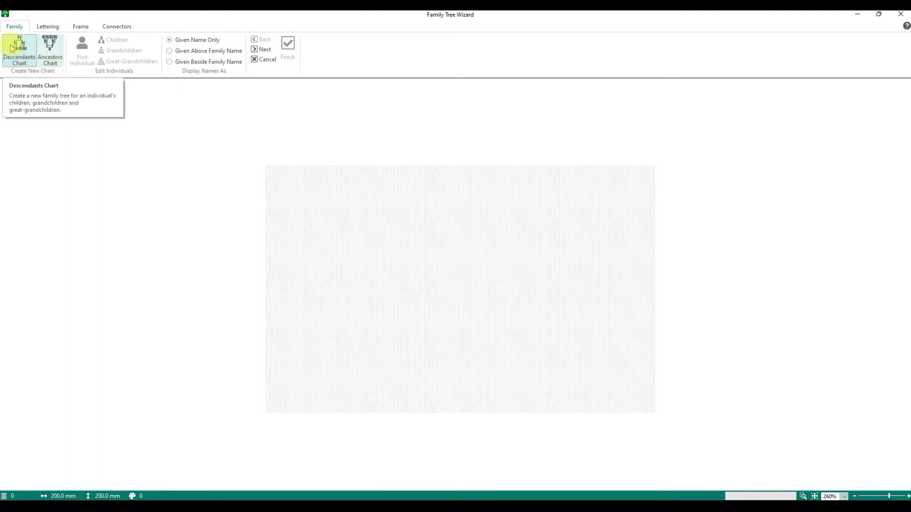
pyautogui.click(28, 61)
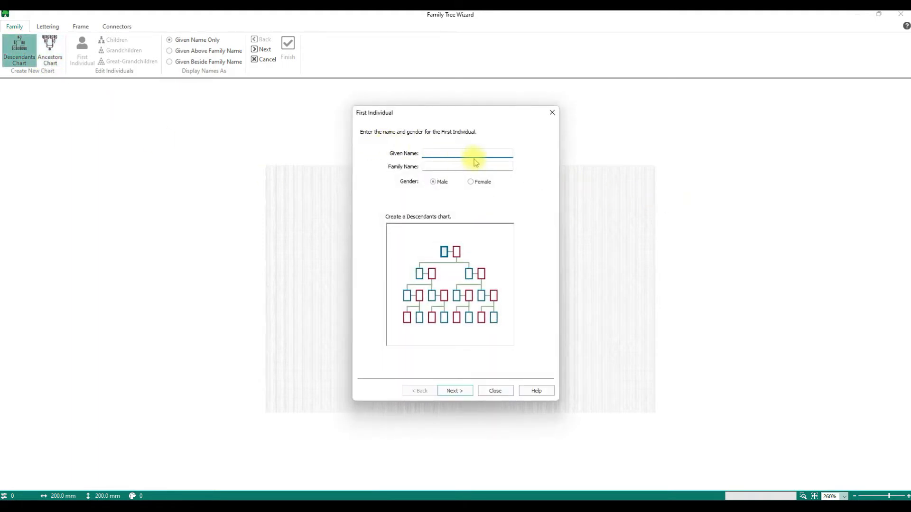
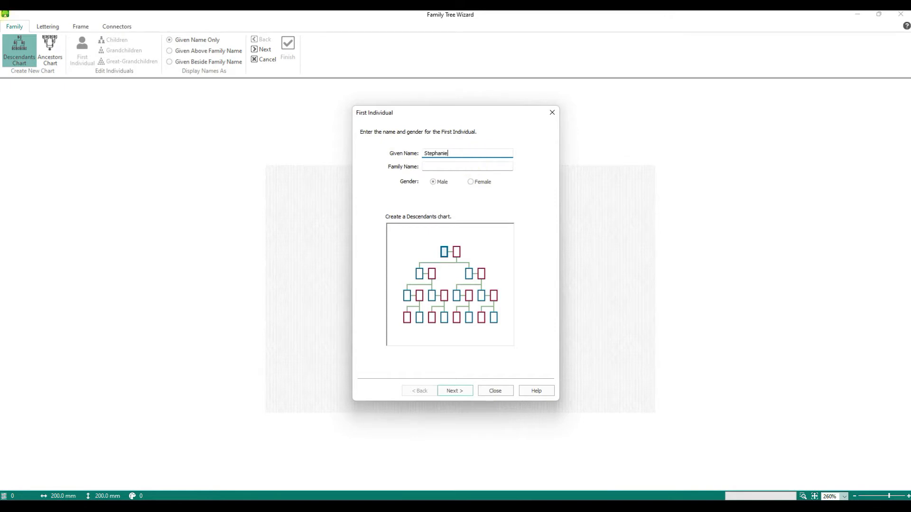
# Enter the first individual's given and family names, set her as Female, and continue
pyautogui.press('Tab')
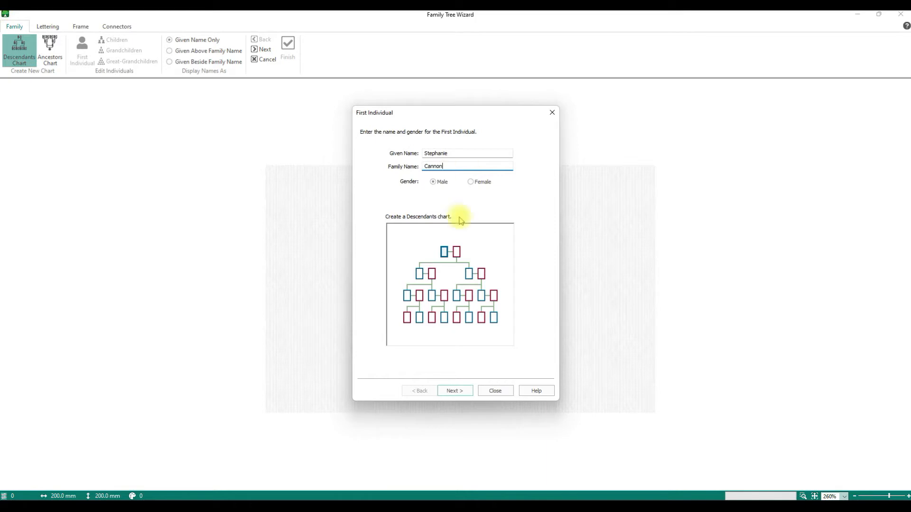
pyautogui.click(469, 183)
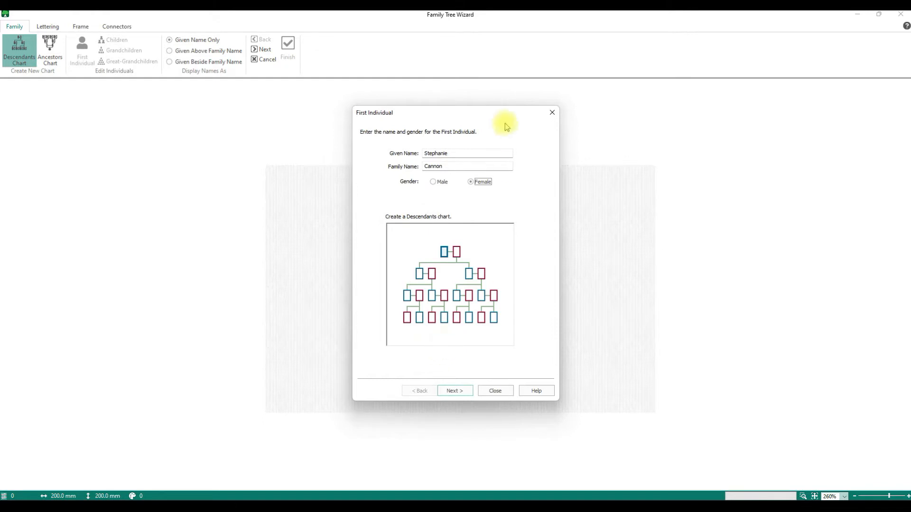
pyautogui.click(455, 391)
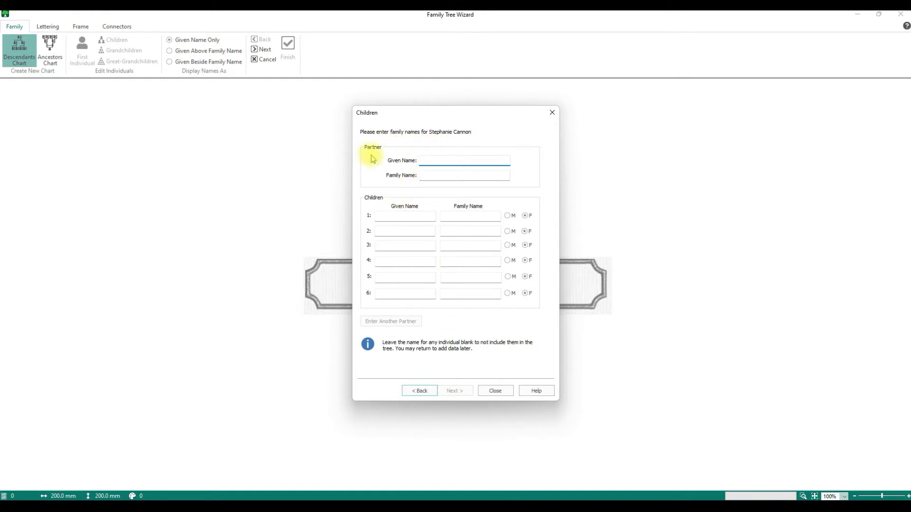
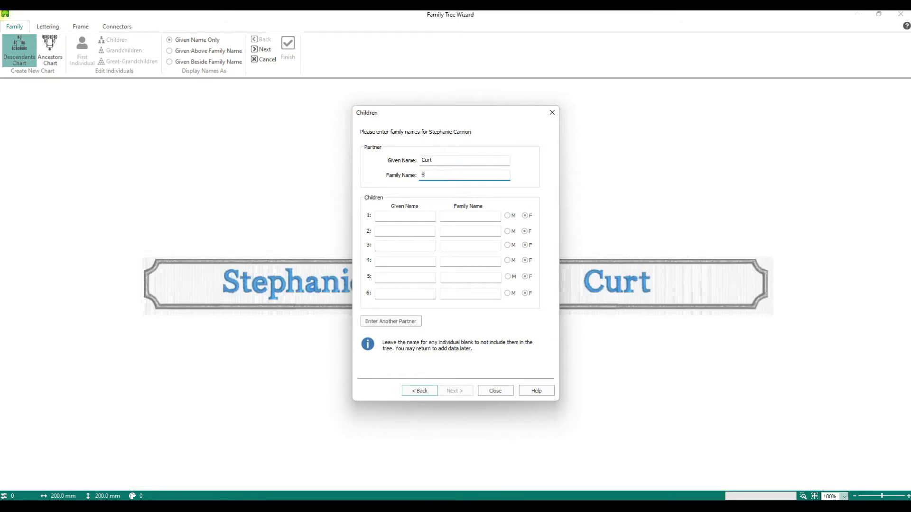
# Enter the partner's names and the first two children, both marked male
pyautogui.click(419, 218)
pyautogui.write('Sebastian')
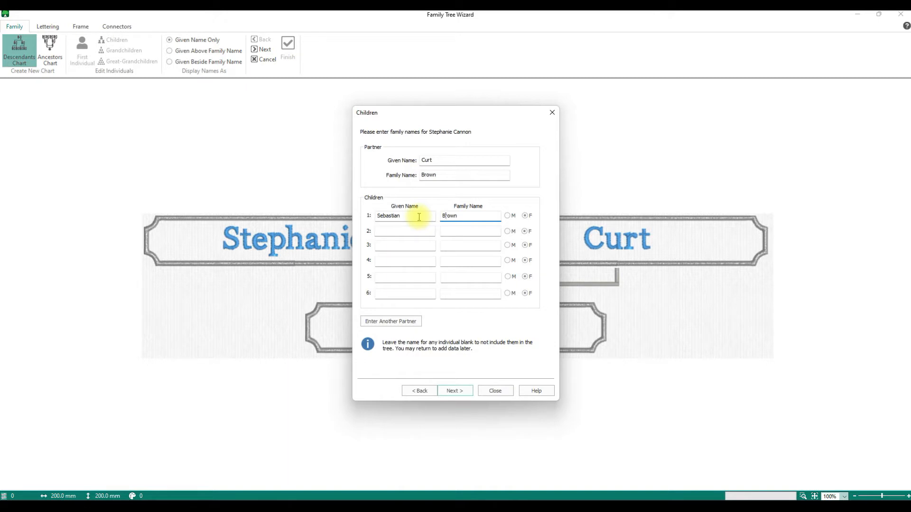
pyautogui.press('Tab')
pyautogui.click(508, 216)
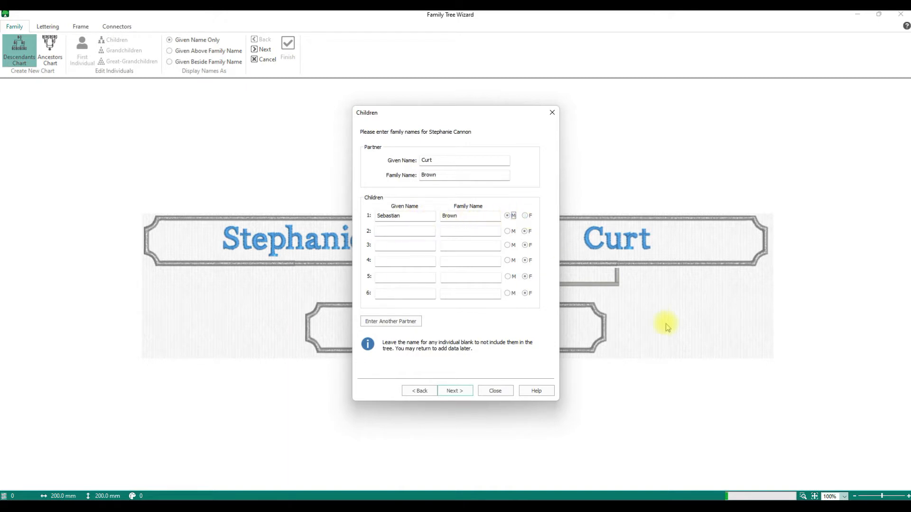
pyautogui.click(409, 232)
pyautogui.press('Tab')
pyautogui.press('Tab')
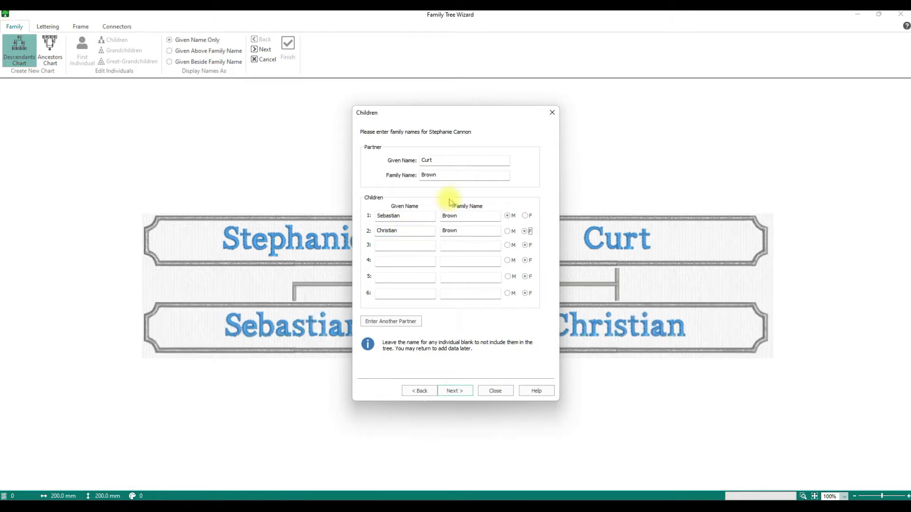
pyautogui.click(508, 231)
# Add the third child as a daughter and the fourth as a son, then proceed to grandchildren
pyautogui.click(406, 246)
pyautogui.write('Payton')
pyautogui.press('Tab')
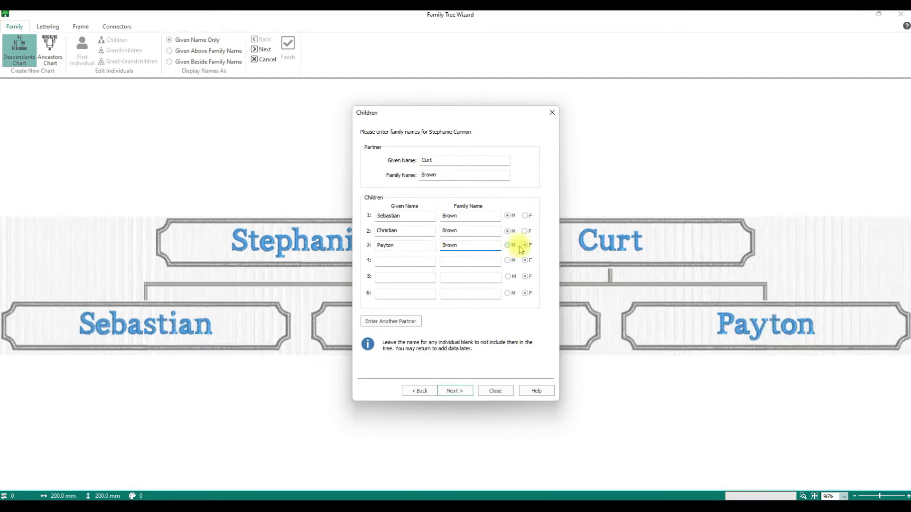
pyautogui.click(383, 263)
pyautogui.write('B')
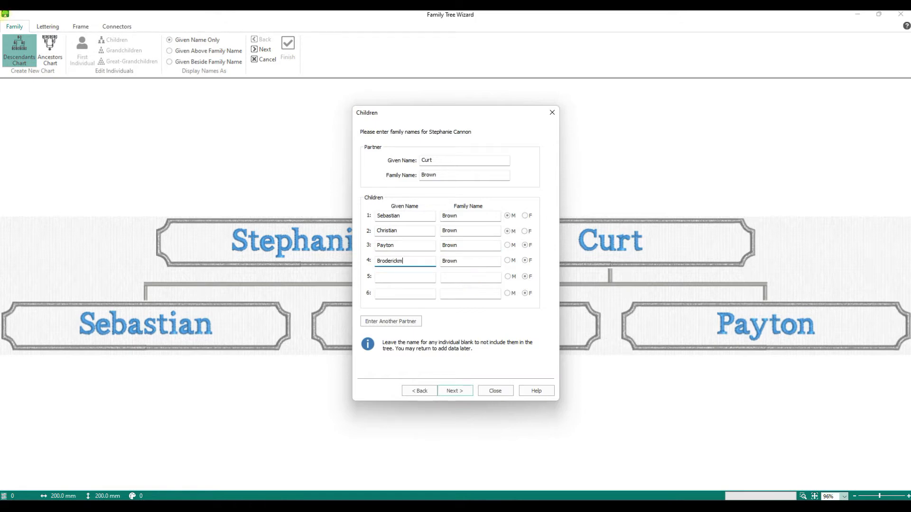
pyautogui.write('roderickm')
pyautogui.press('BackSpace')
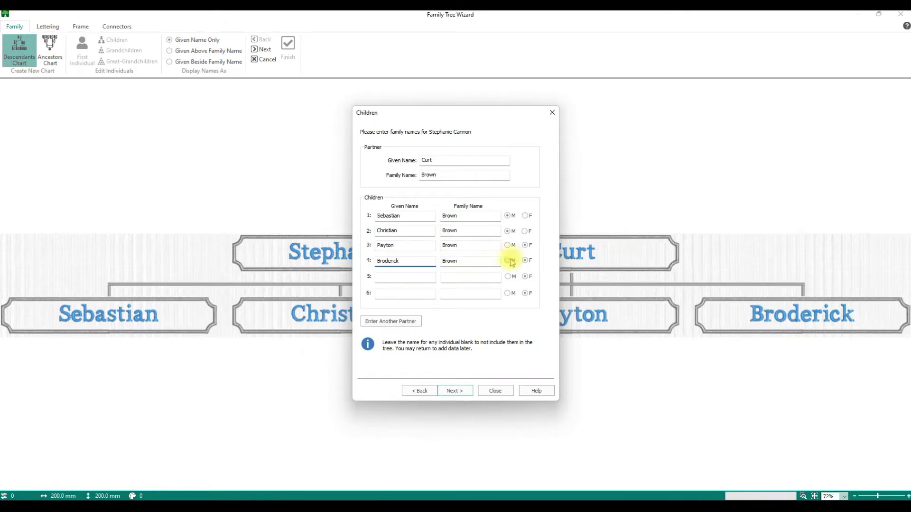
pyautogui.click(508, 261)
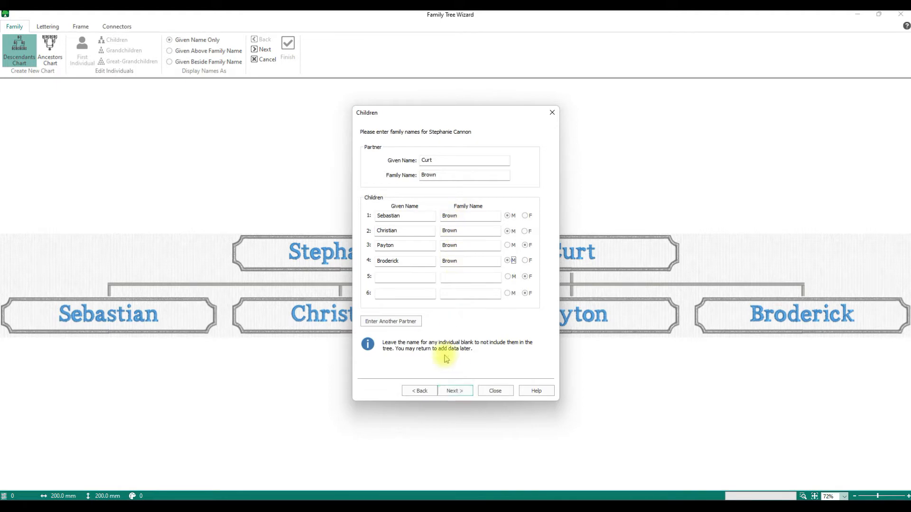
pyautogui.click(446, 393)
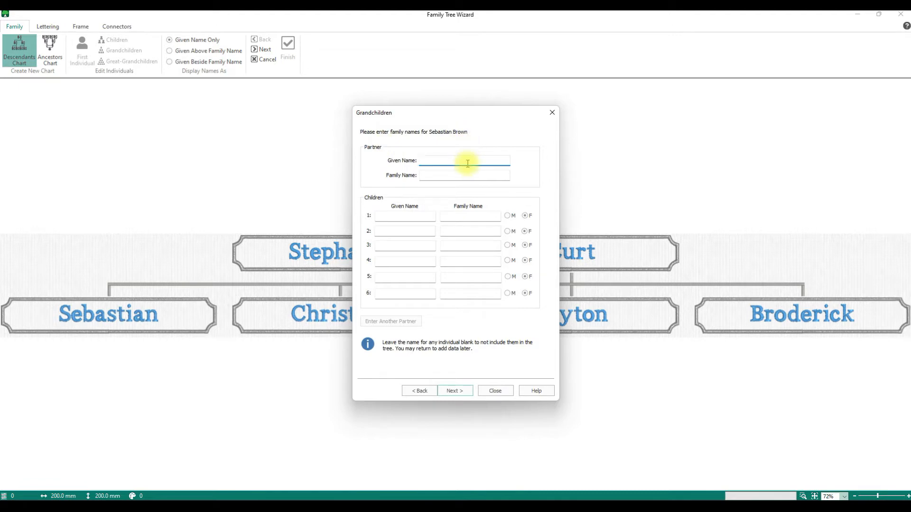
# Add a grandson, marked male, under the first child
pyautogui.click(413, 216)
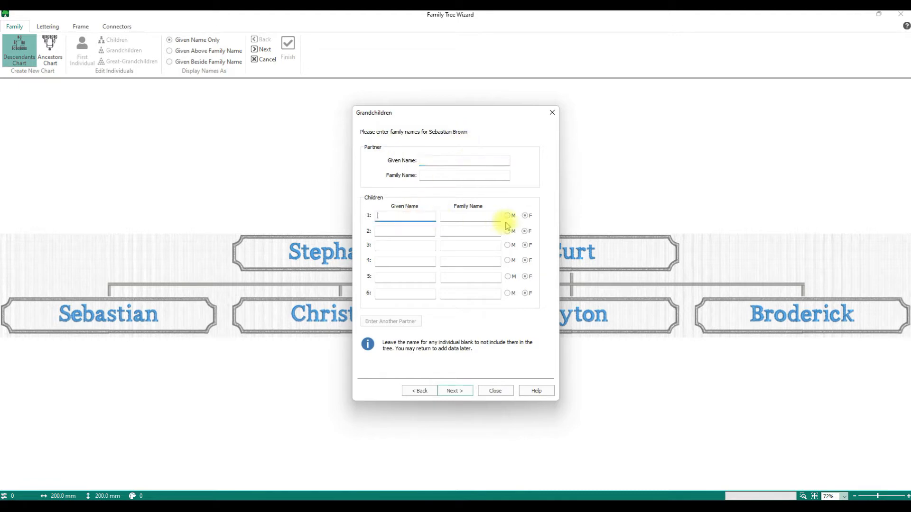
pyautogui.write('Asher')
pyautogui.press('Tab')
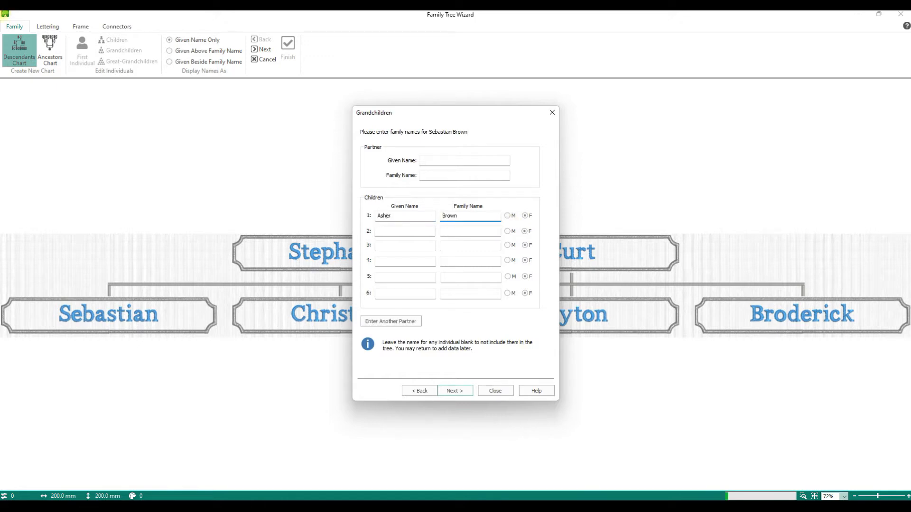
pyautogui.click(507, 216)
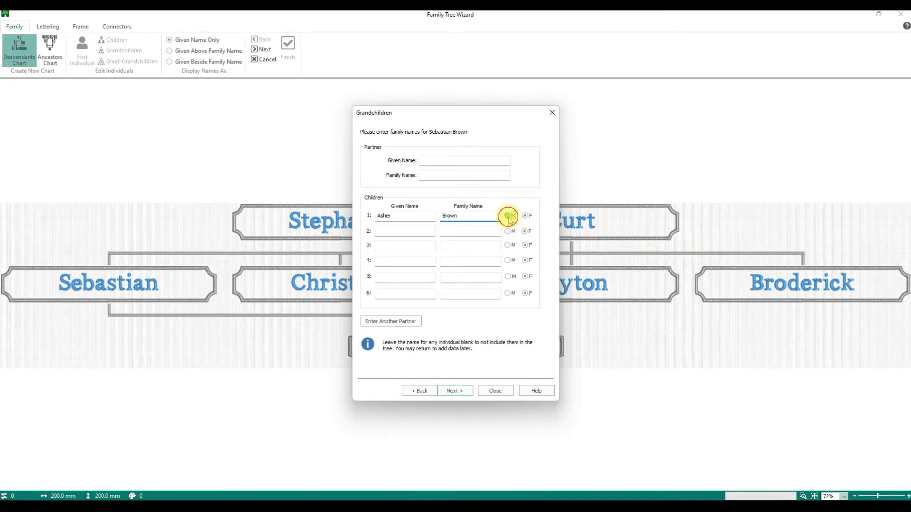
# Skip forward through the remaining grandchildren pages, then step back two pages
pyautogui.click(455, 391)
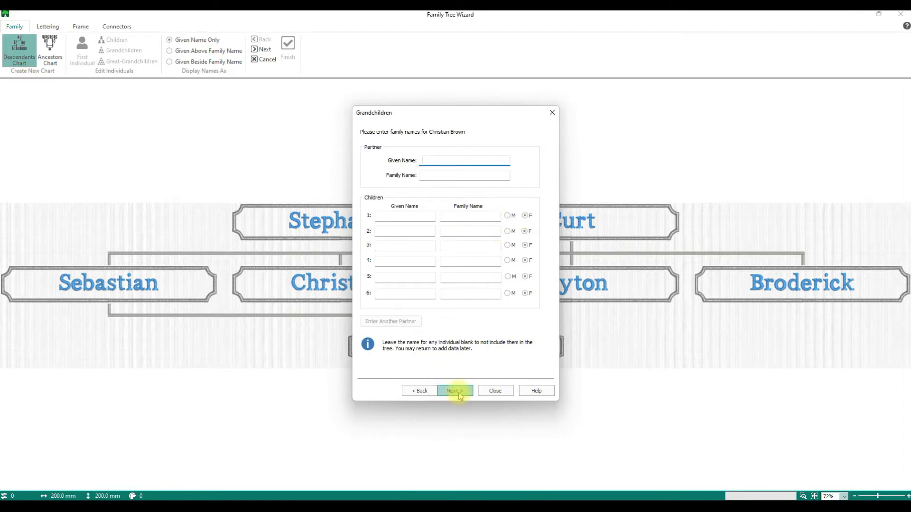
pyautogui.click(455, 390)
pyautogui.click(455, 391)
pyautogui.click(454, 391)
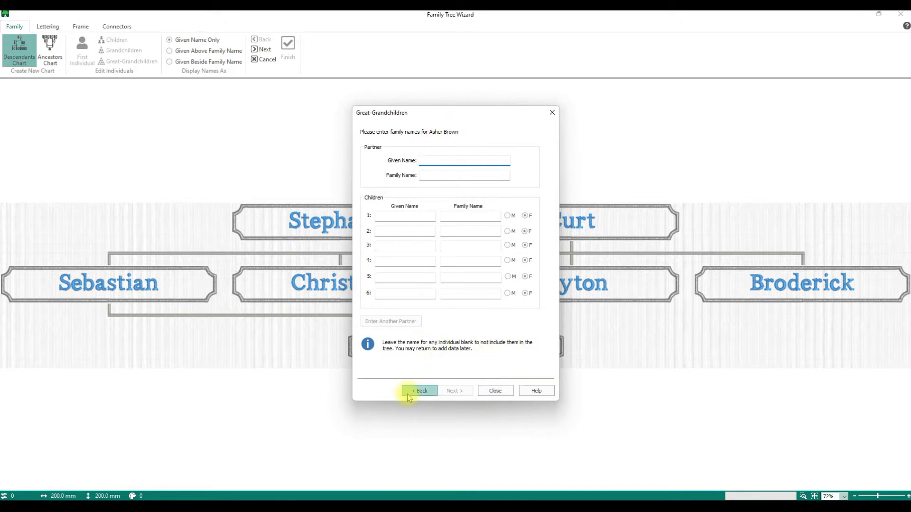
pyautogui.click(427, 393)
pyautogui.click(427, 393)
# On the second son's page, enter his partner's names and their first child
pyautogui.click(427, 396)
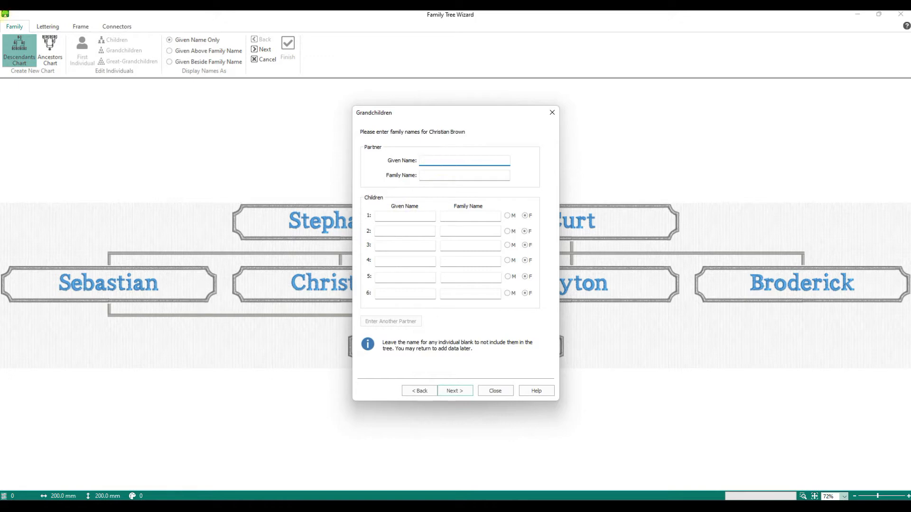
pyautogui.press('Tab')
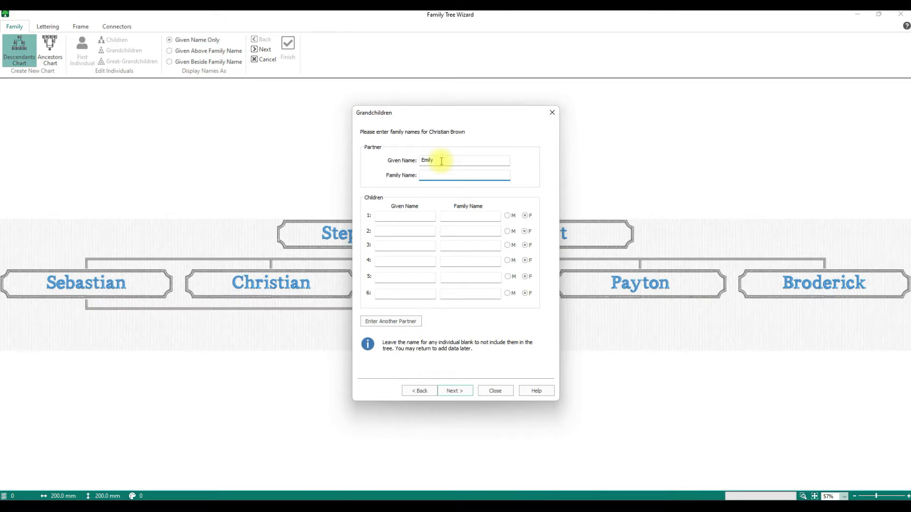
pyautogui.write('Down')
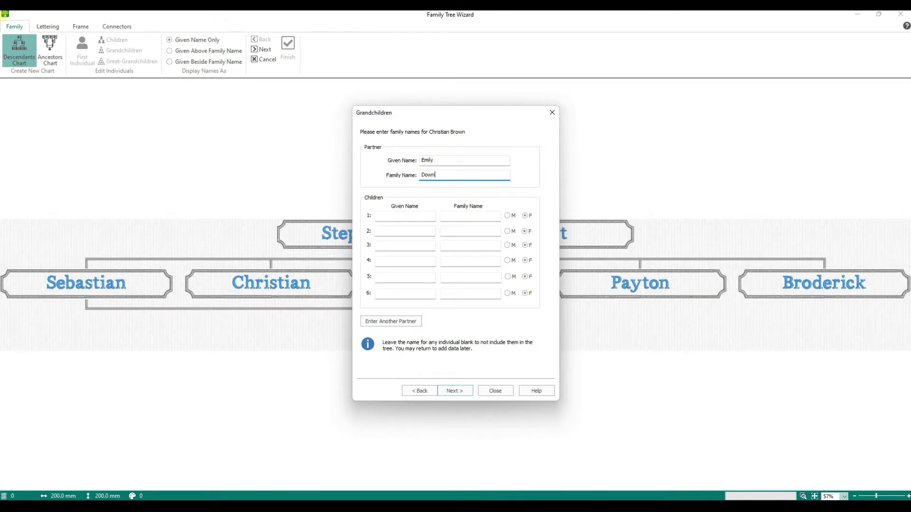
pyautogui.click(410, 217)
pyautogui.click(408, 215)
pyautogui.write('Gavin')
# Move the wizard dialog beside the tree chart and return to the first son's page
pyautogui.moveTo(525, 125); pyautogui.dragTo(678, 386)
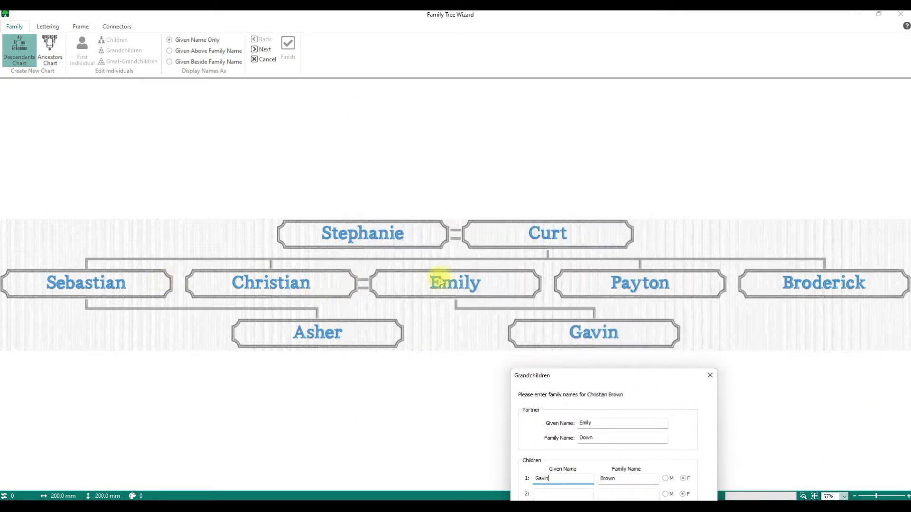
pyautogui.click(485, 318)
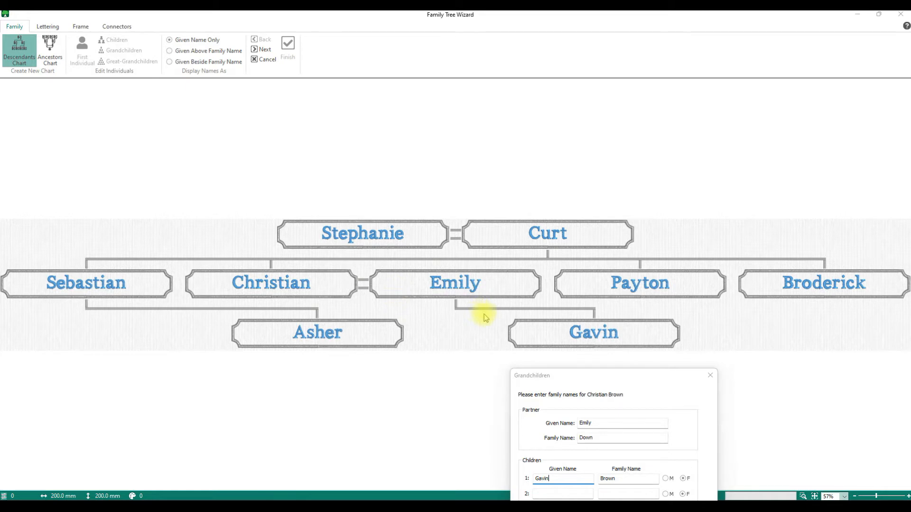
pyautogui.moveTo(673, 379); pyautogui.dragTo(660, 200)
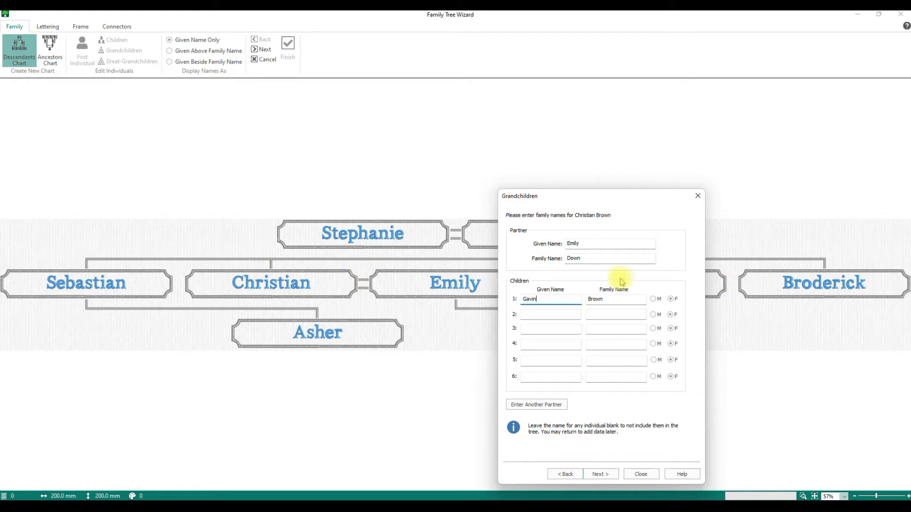
pyautogui.moveTo(630, 197); pyautogui.dragTo(775, 108)
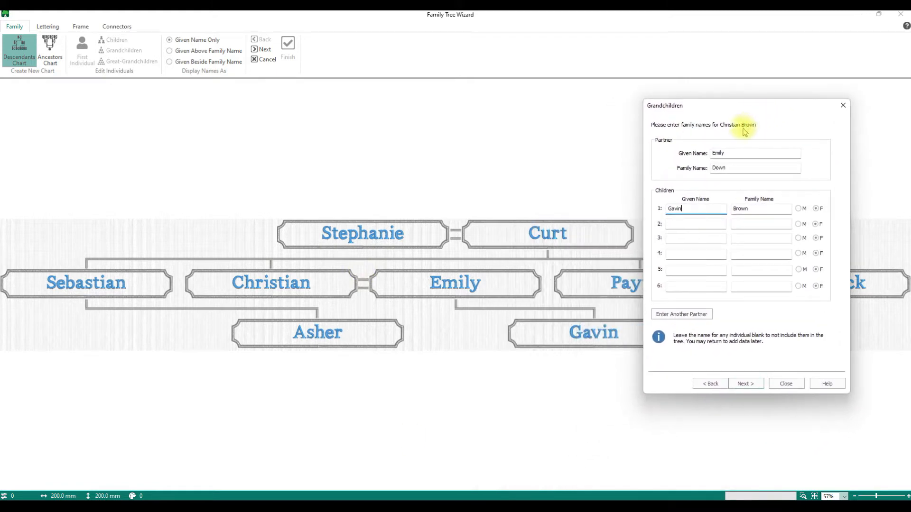
pyautogui.click(710, 384)
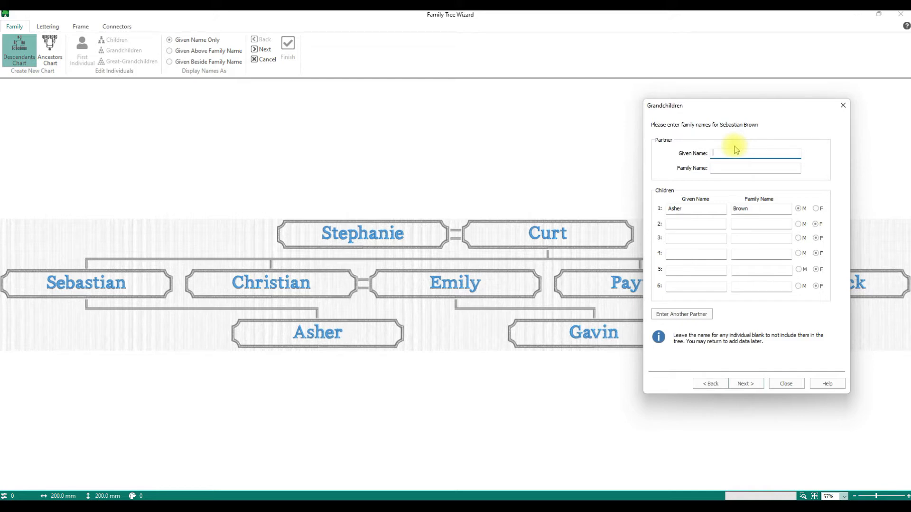
# Enter the first son's partner's given name, then page through the remaining children to close name entry
pyautogui.write('Katy')
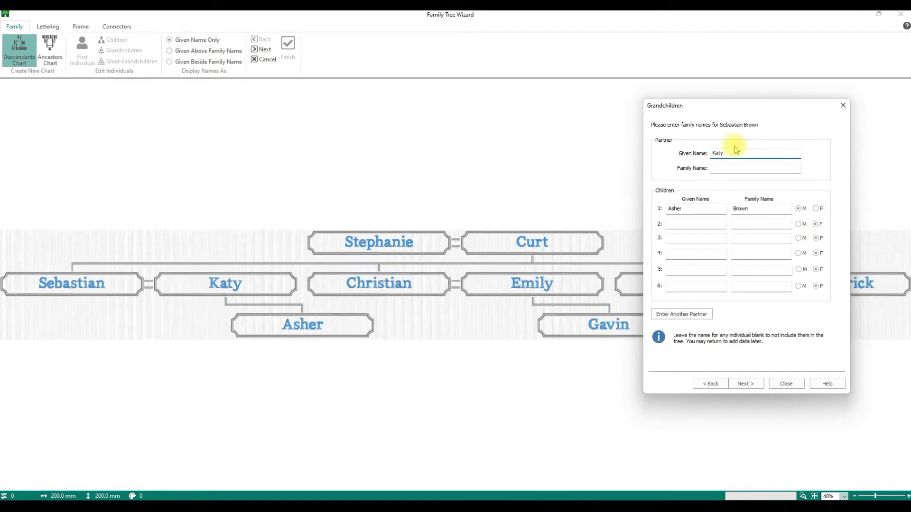
pyautogui.click(751, 166)
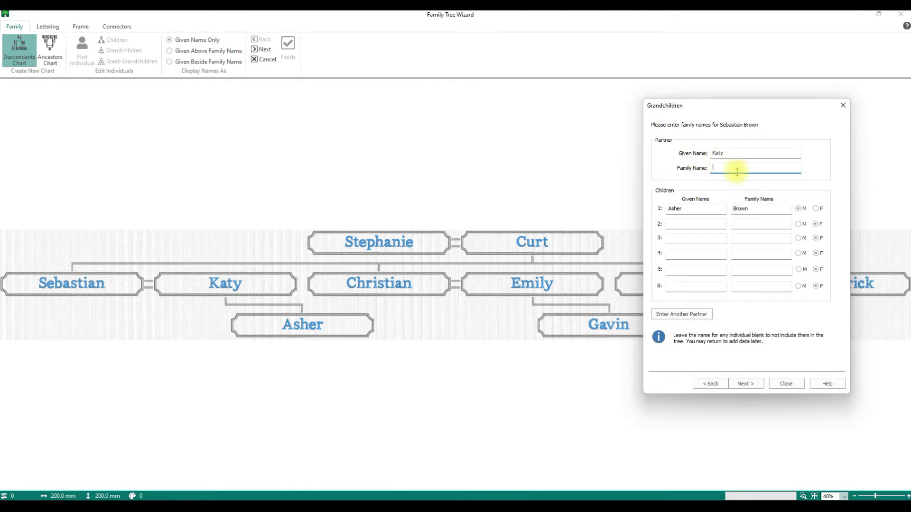
pyautogui.click(745, 384)
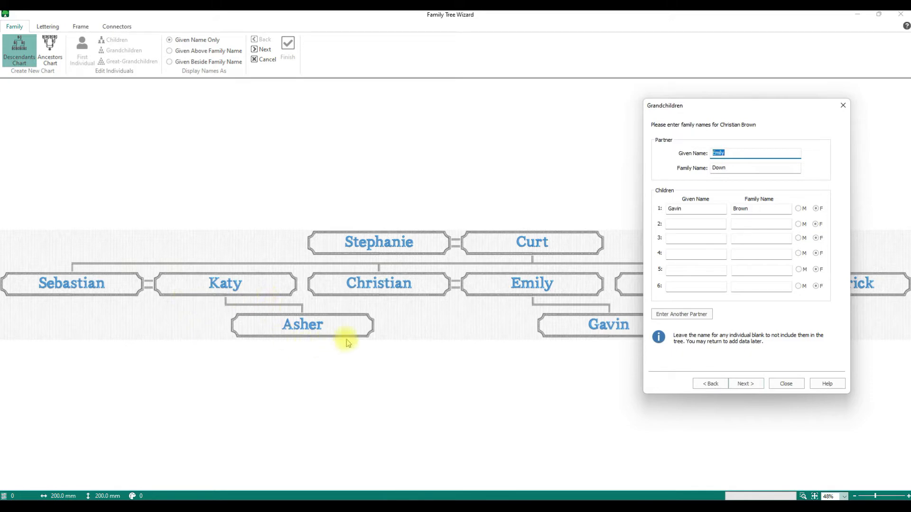
pyautogui.moveTo(771, 105); pyautogui.dragTo(221, 91)
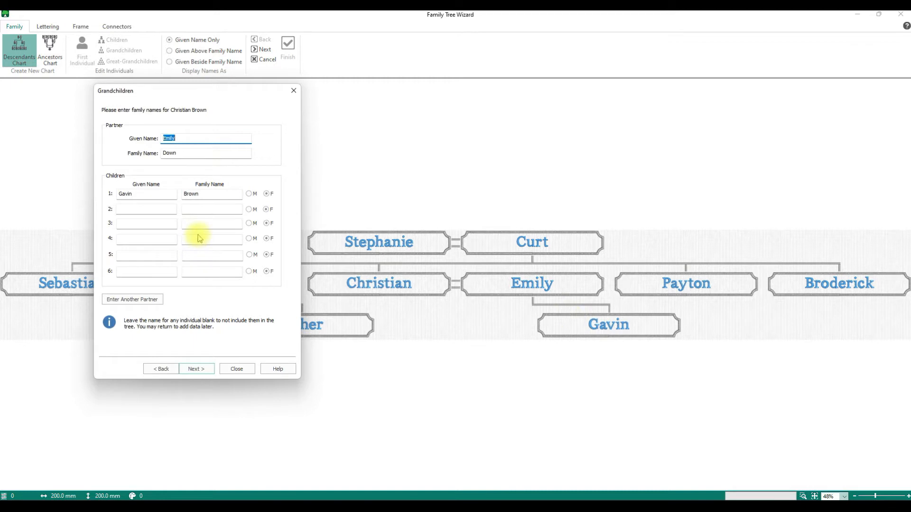
pyautogui.click(210, 372)
pyautogui.click(211, 373)
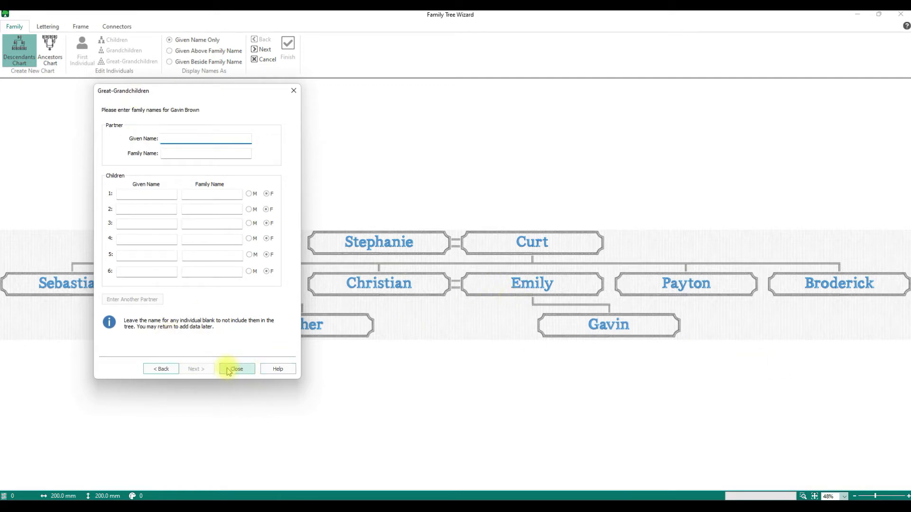
pyautogui.click(232, 370)
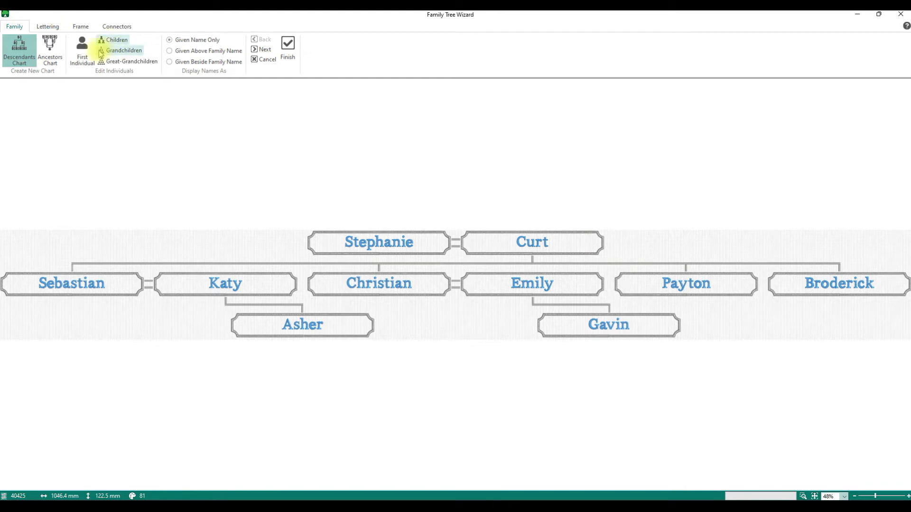
# Check the first individual and children details, then reach the son's family on the grandchildren page
pyautogui.click(83, 50)
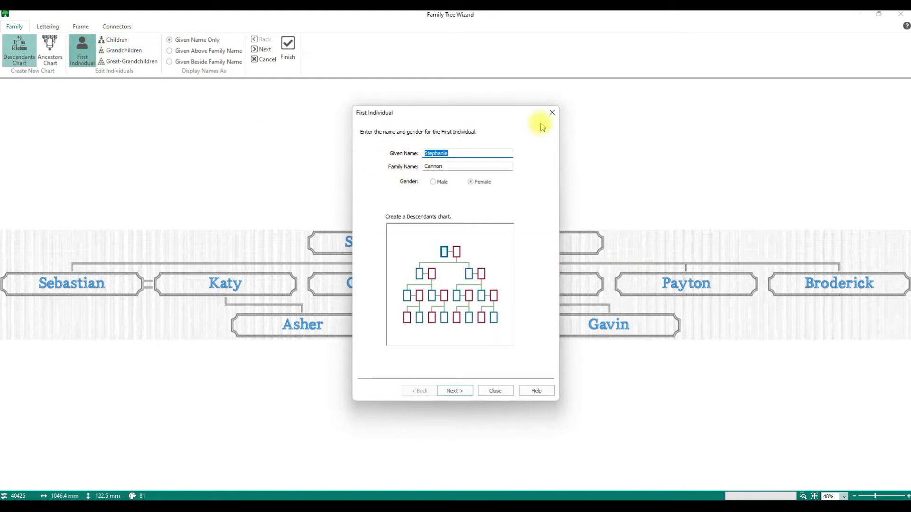
pyautogui.click(551, 113)
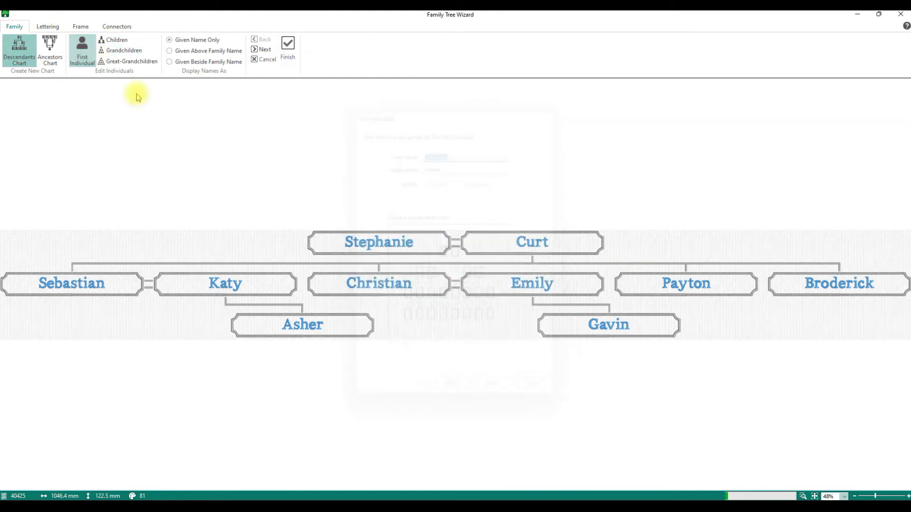
pyautogui.click(113, 40)
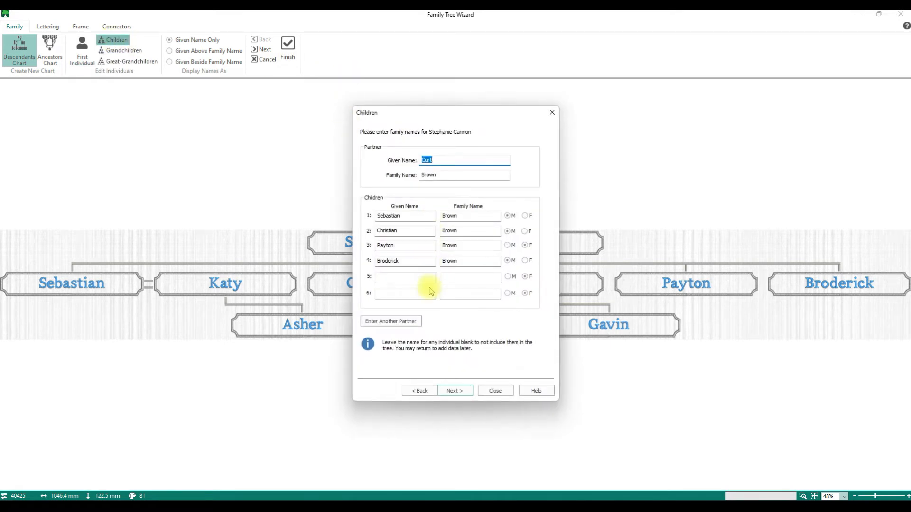
pyautogui.click(495, 392)
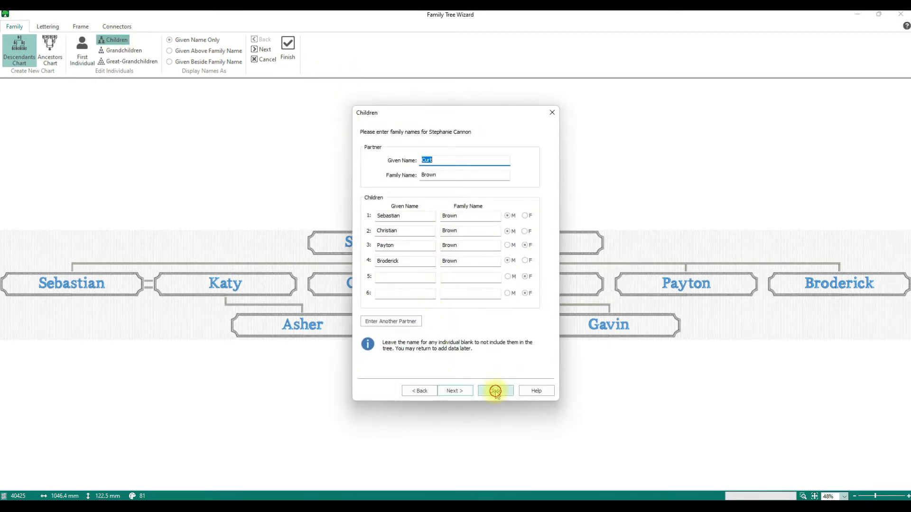
pyautogui.click(121, 50)
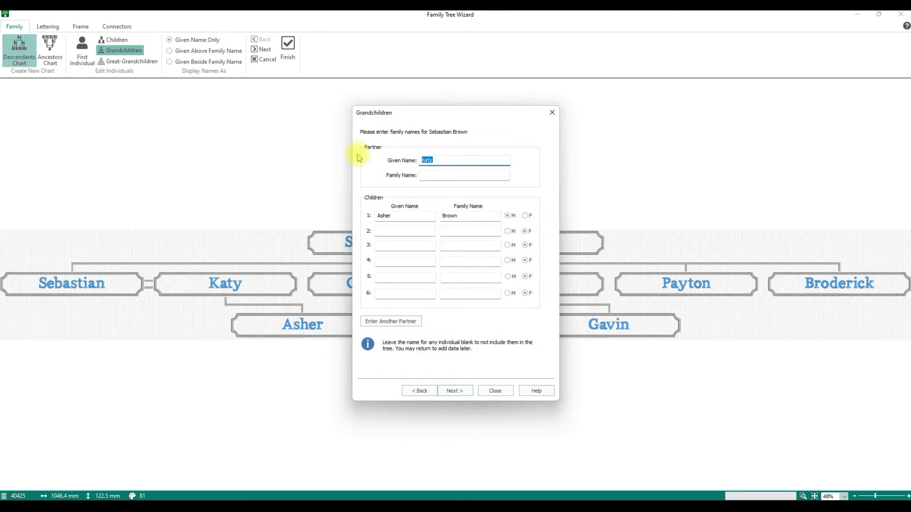
pyautogui.click(467, 395)
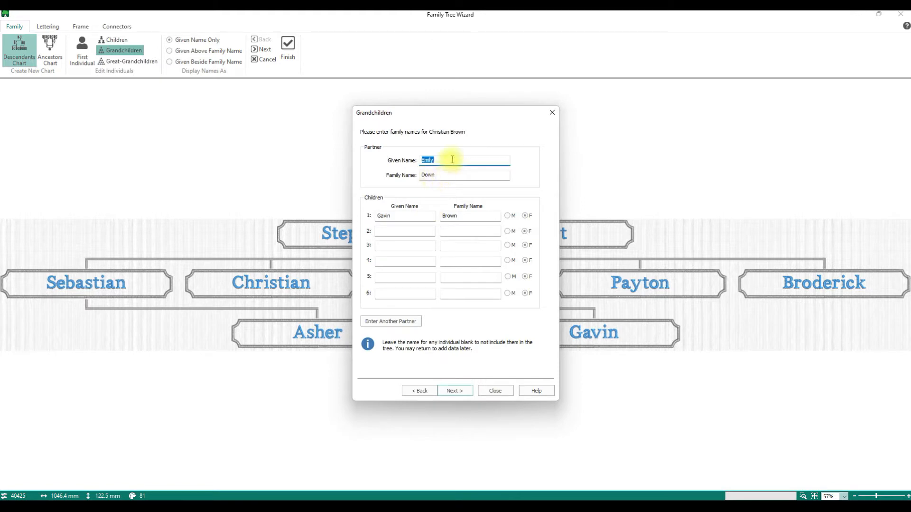
# Clear the son's partner and child name fields, then close the grandchildren and great-grandchildren pages
pyautogui.press('BackSpace')
pyautogui.moveTo(451, 175); pyautogui.dragTo(372, 174)
pyautogui.press('BackSpace')
pyautogui.doubleClick(397, 216)
pyautogui.press('BackSpace')
pyautogui.doubleClick(485, 216)
pyautogui.press('BackSpace')
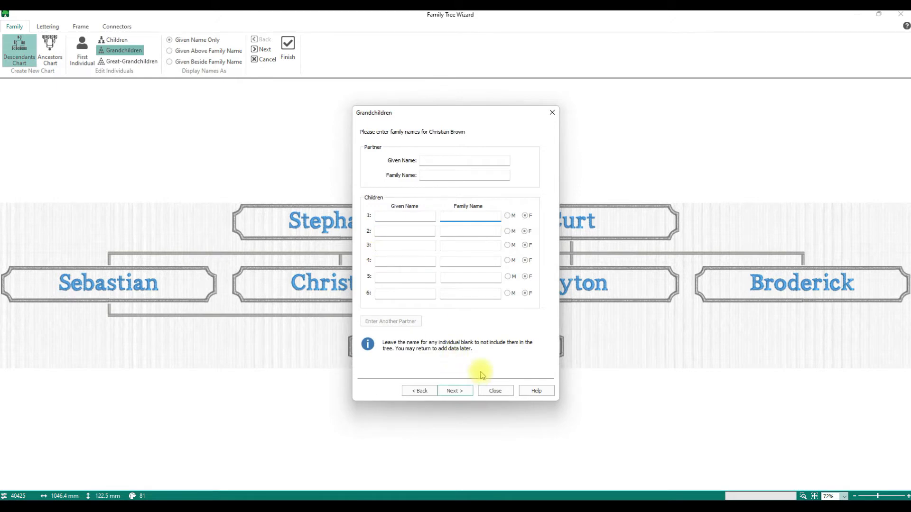
pyautogui.click(494, 391)
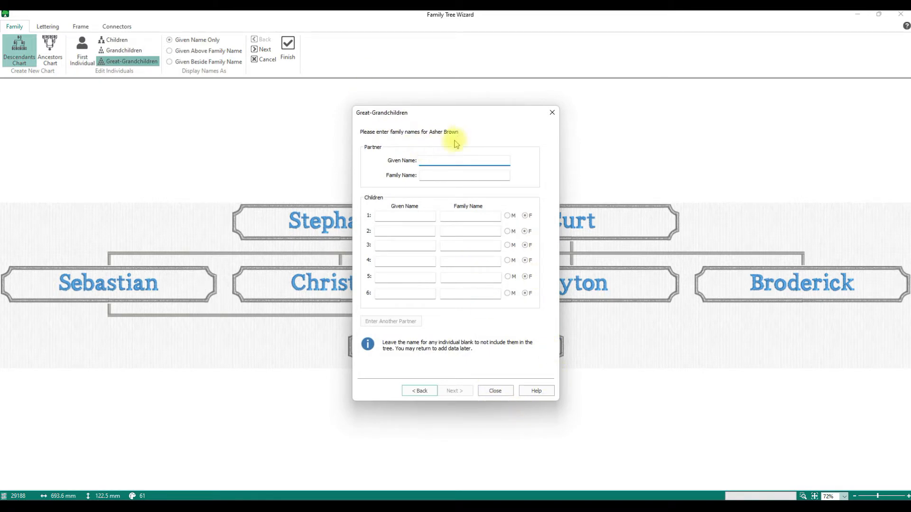
pyautogui.click(493, 390)
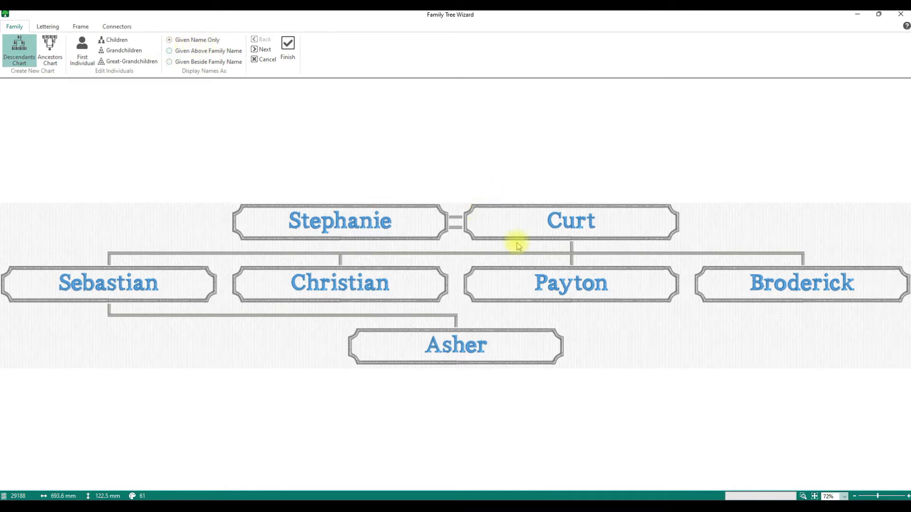
# Set names to display as Given Above Family Name, after briefly comparing given names only
pyautogui.click(178, 51)
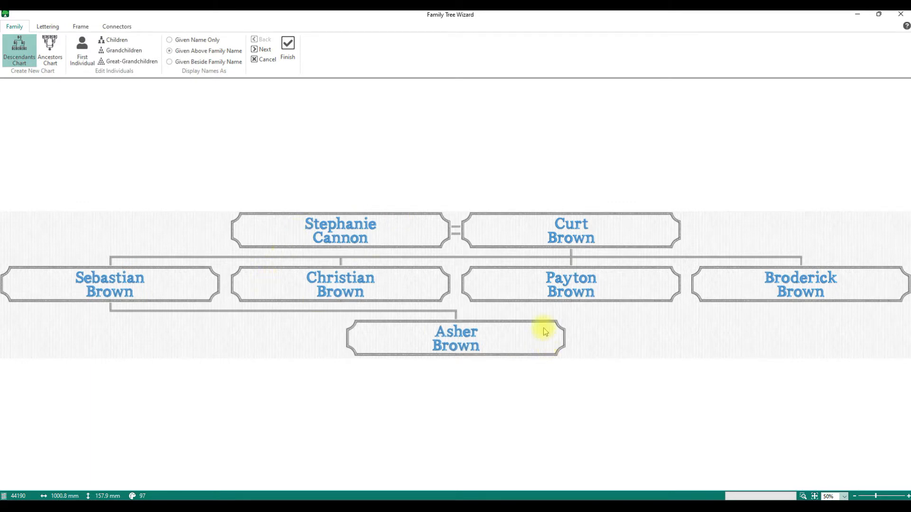
pyautogui.click(176, 44)
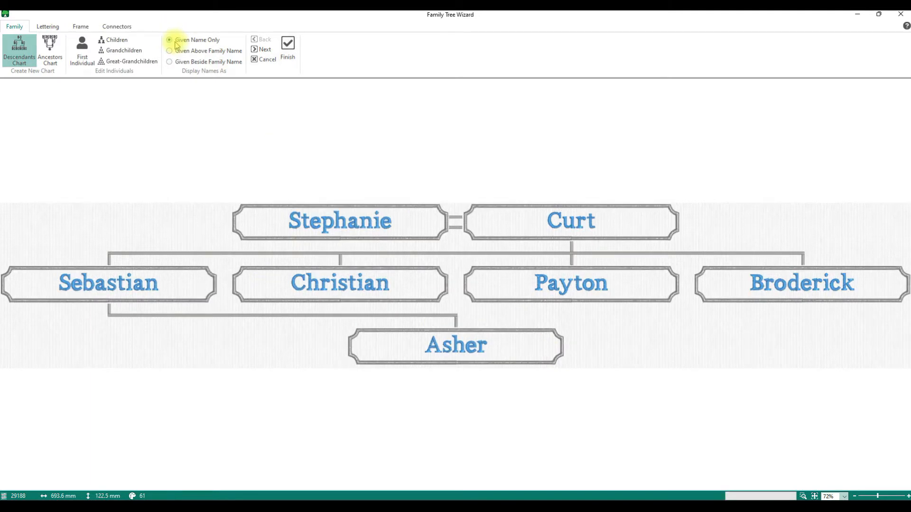
pyautogui.click(177, 51)
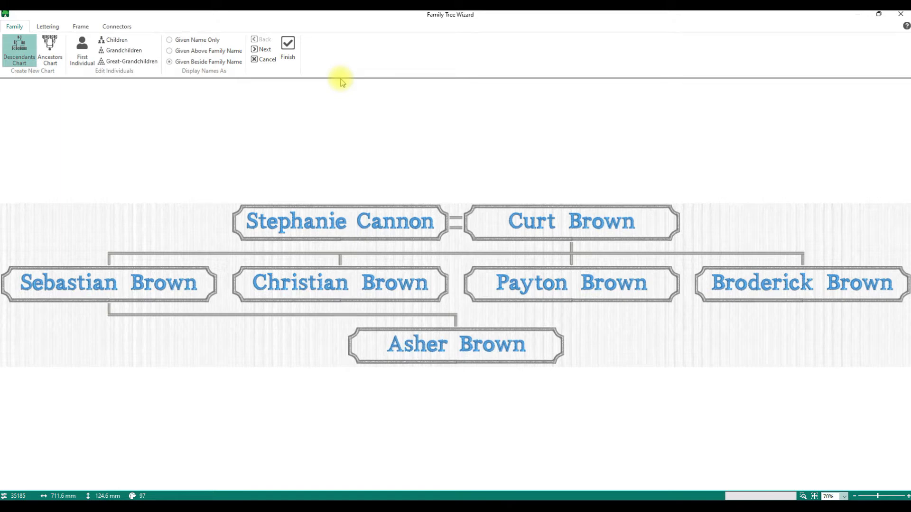
pyautogui.click(220, 51)
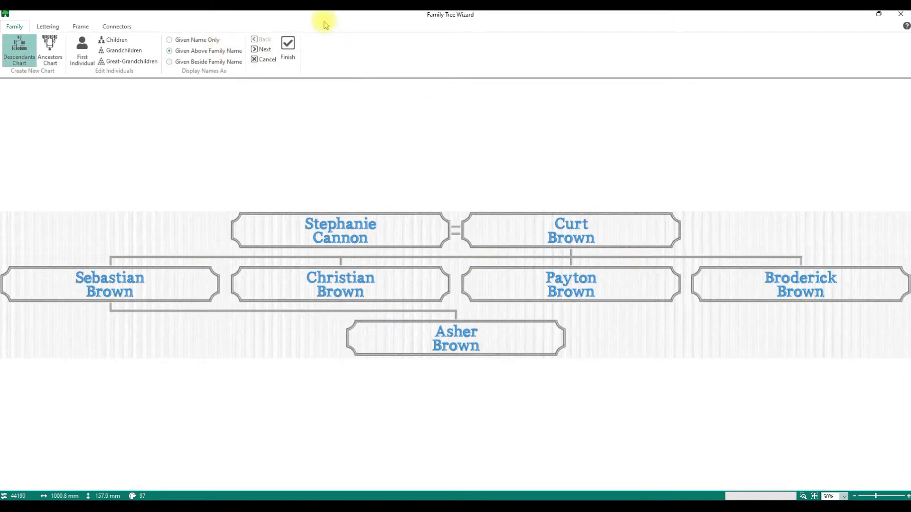
pyautogui.click(268, 50)
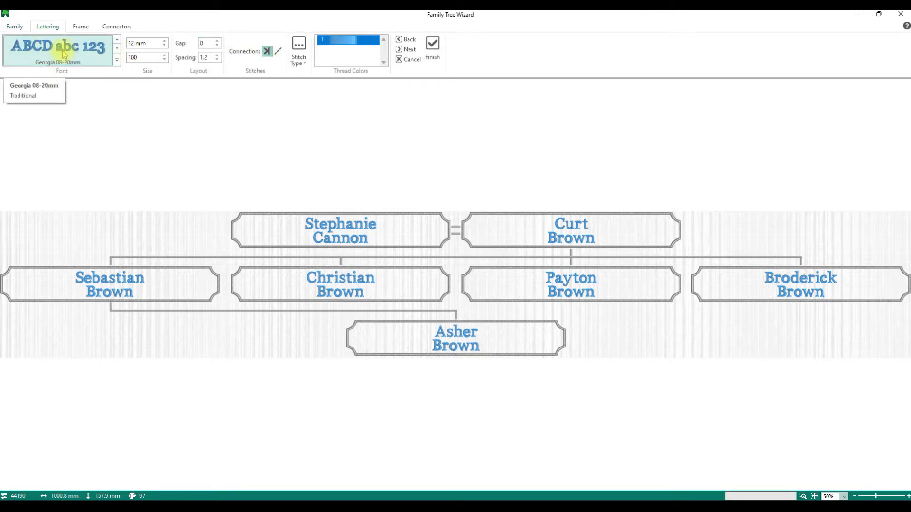
# Set the lettering font to Adina 12-40mm and raise its size to 17 mm
pyautogui.click(117, 60)
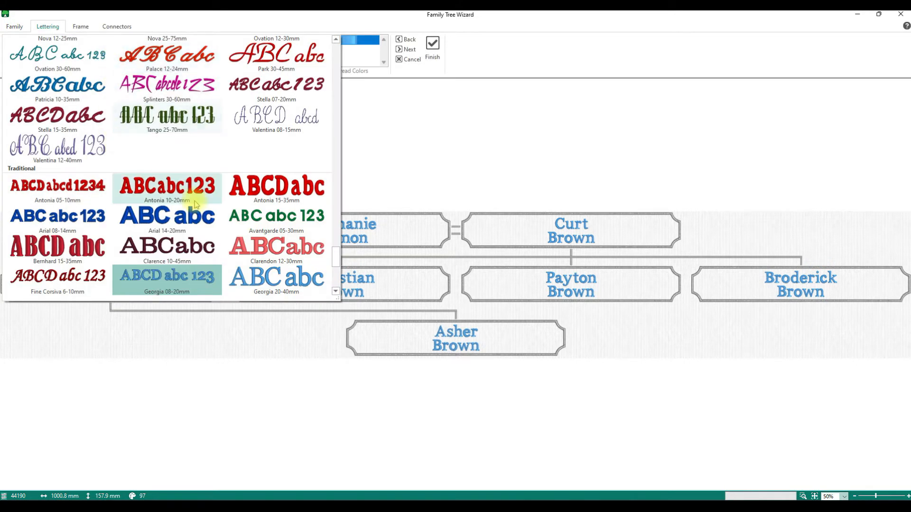
pyautogui.scroll(-5, 189, 199)
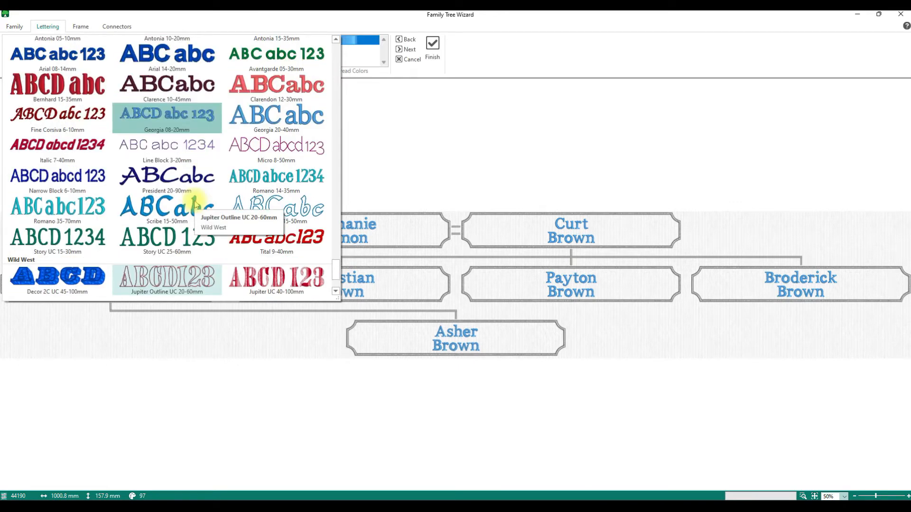
pyautogui.scroll(-10, 196, 204)
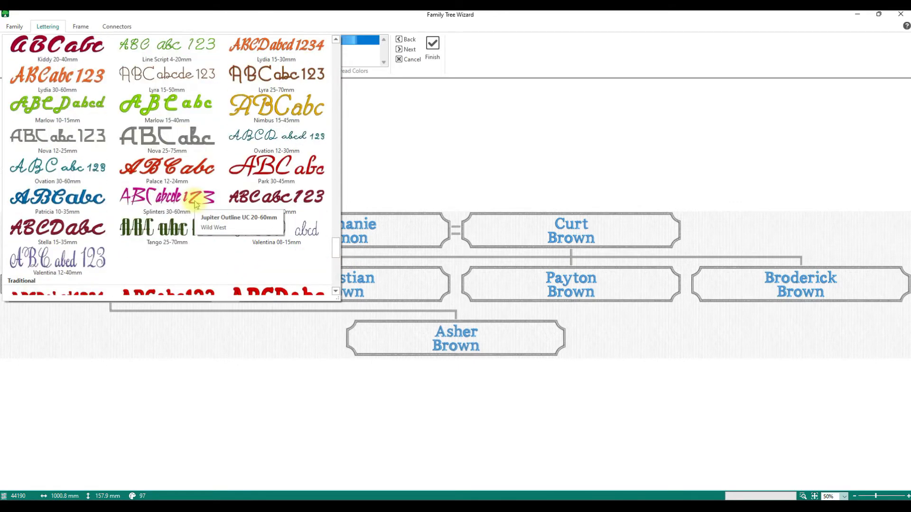
pyautogui.scroll(6, 195, 201)
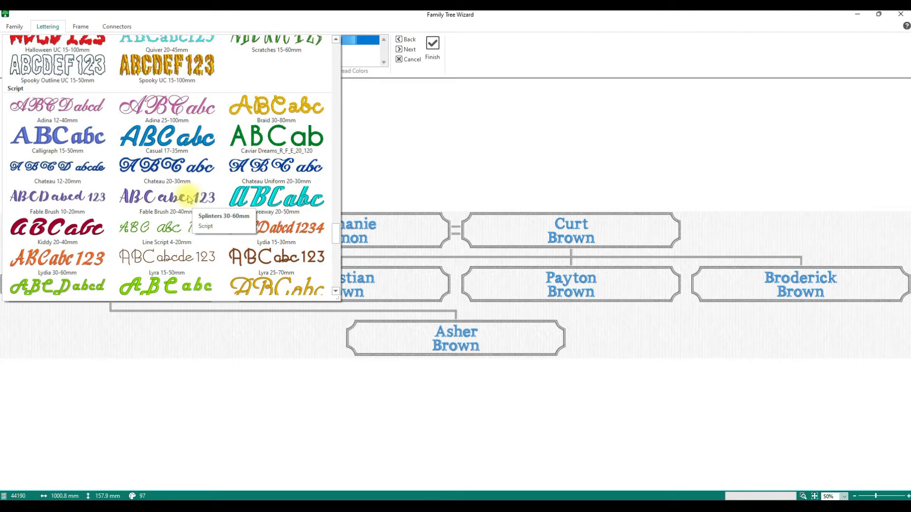
pyautogui.click(84, 117)
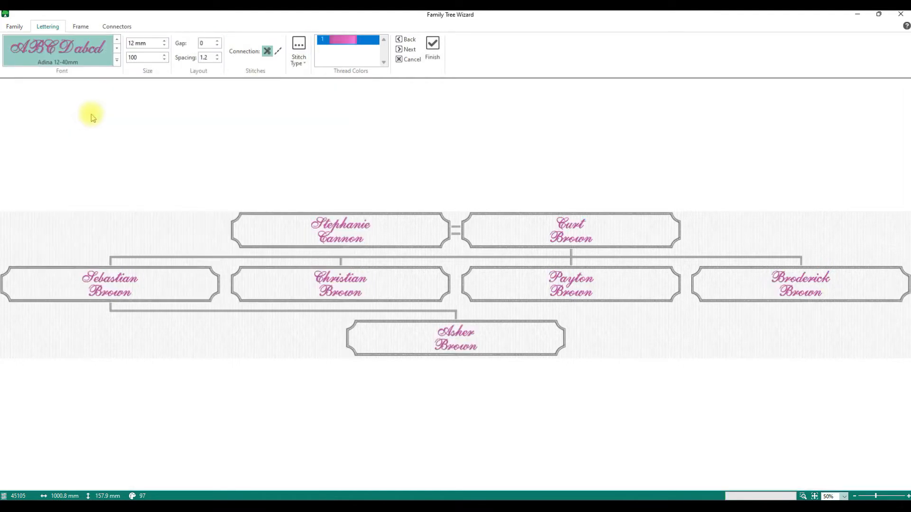
pyautogui.click(165, 42)
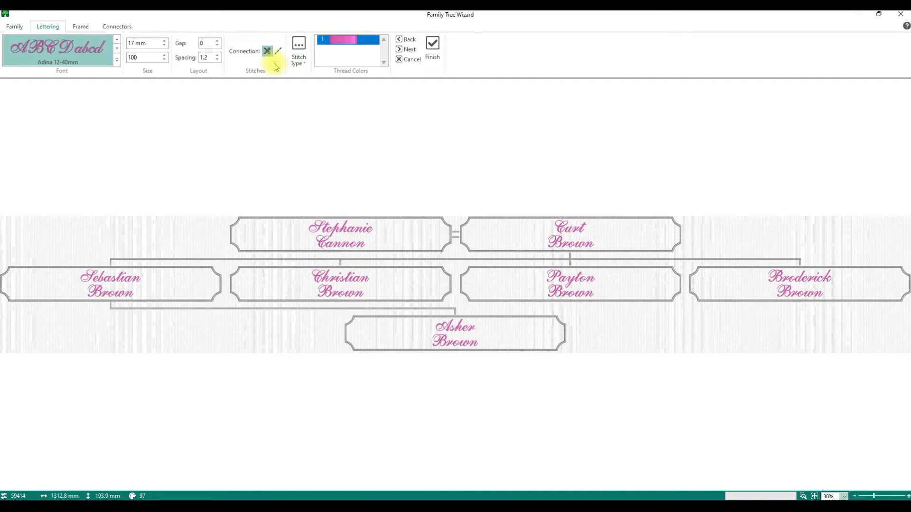
# Look through the stitch type and satin column settings, leaving them unchanged
pyautogui.click(298, 61)
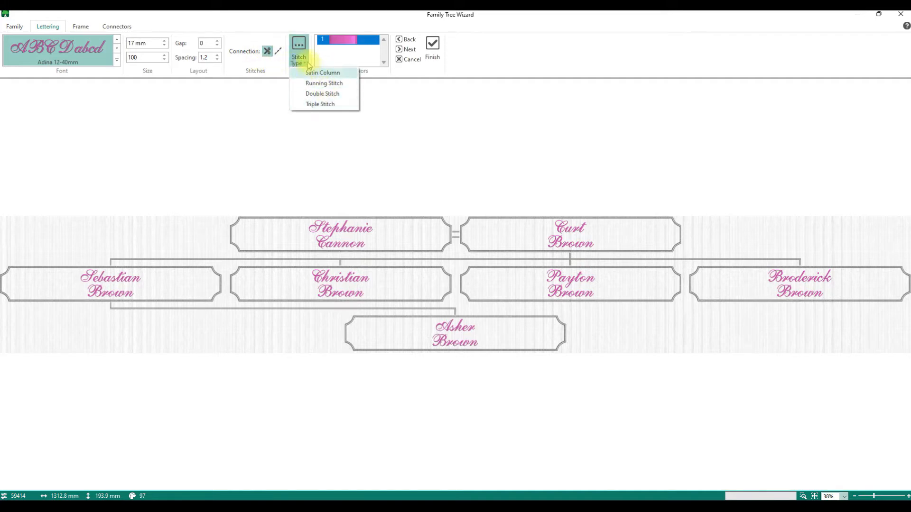
pyautogui.click(306, 61)
pyautogui.click(306, 62)
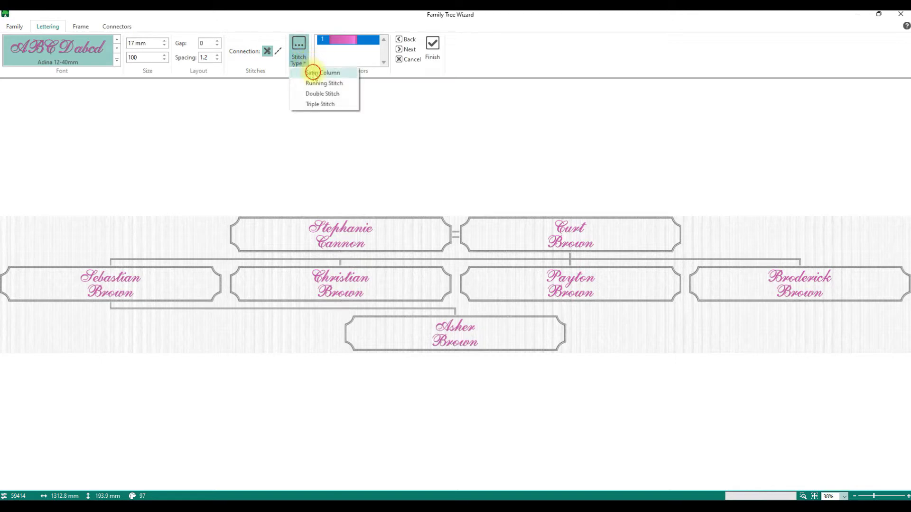
pyautogui.click(309, 73)
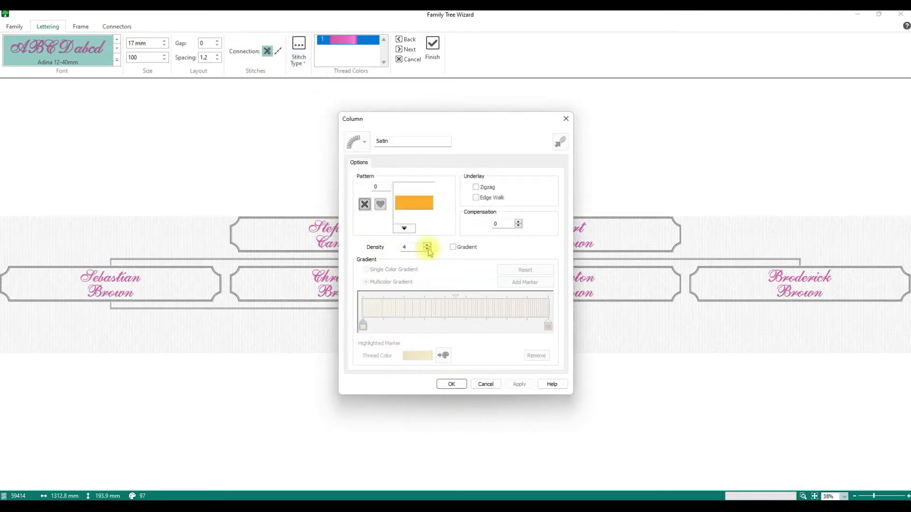
pyautogui.click(484, 384)
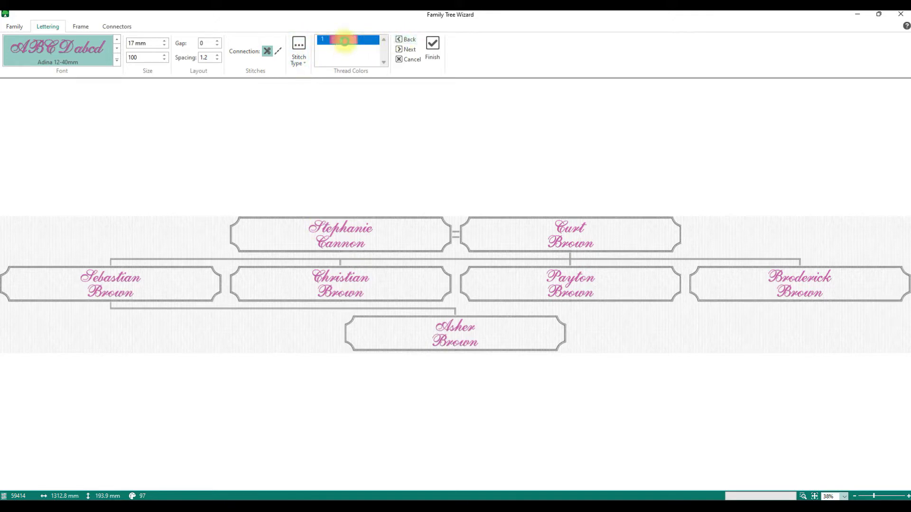
# Change the lettering thread colour from pink to a grey quick colour
pyautogui.doubleClick(346, 45)
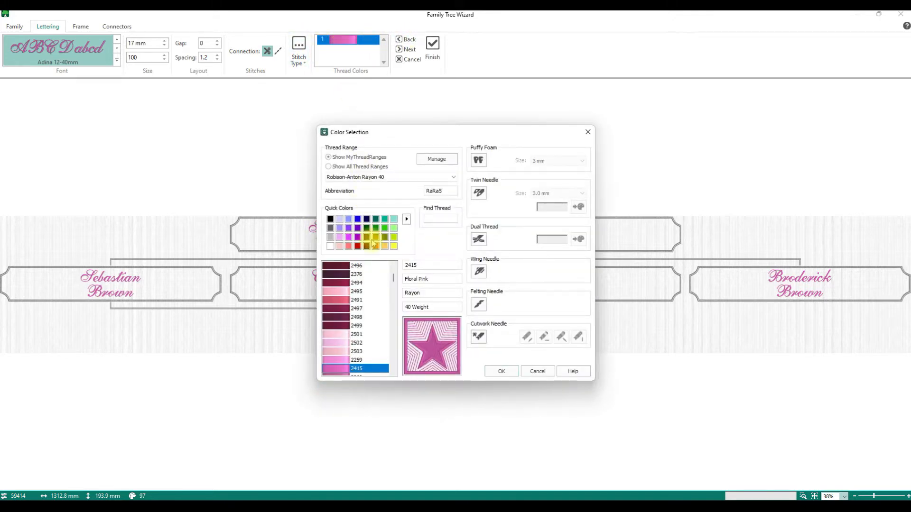
pyautogui.click(333, 231)
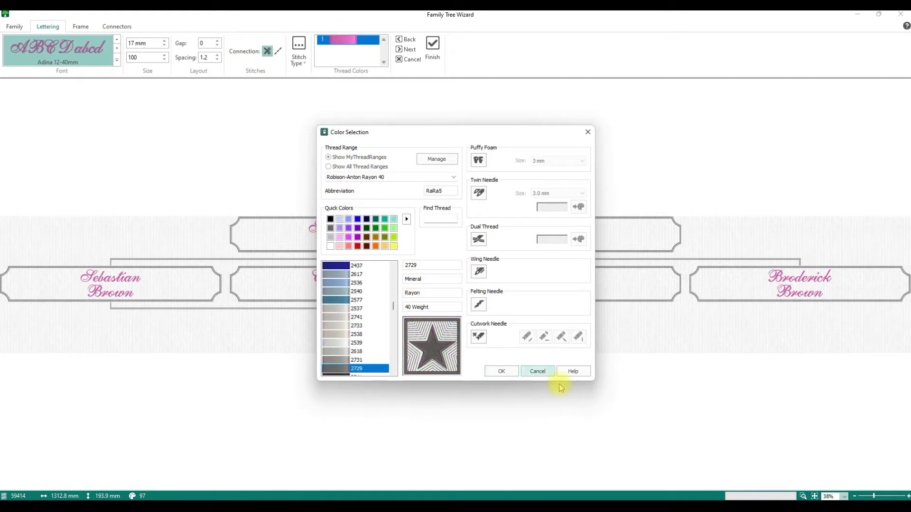
pyautogui.click(502, 371)
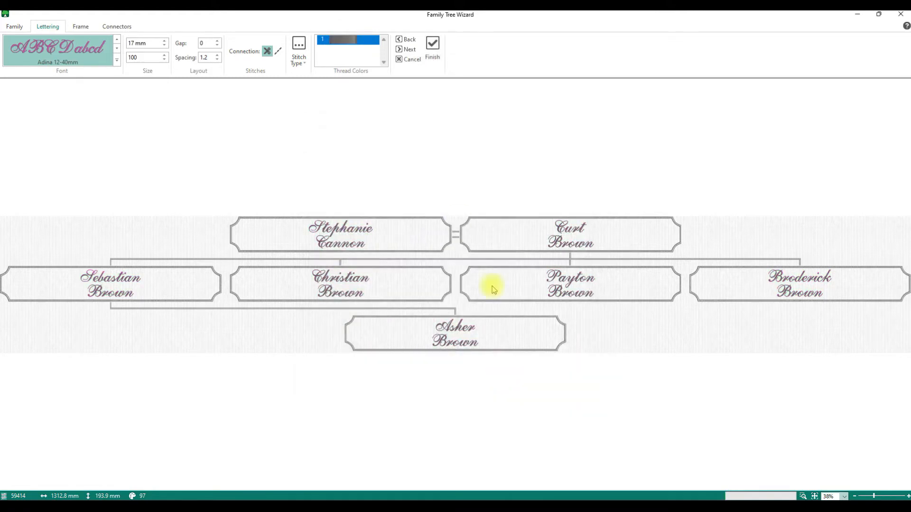
pyautogui.click(409, 49)
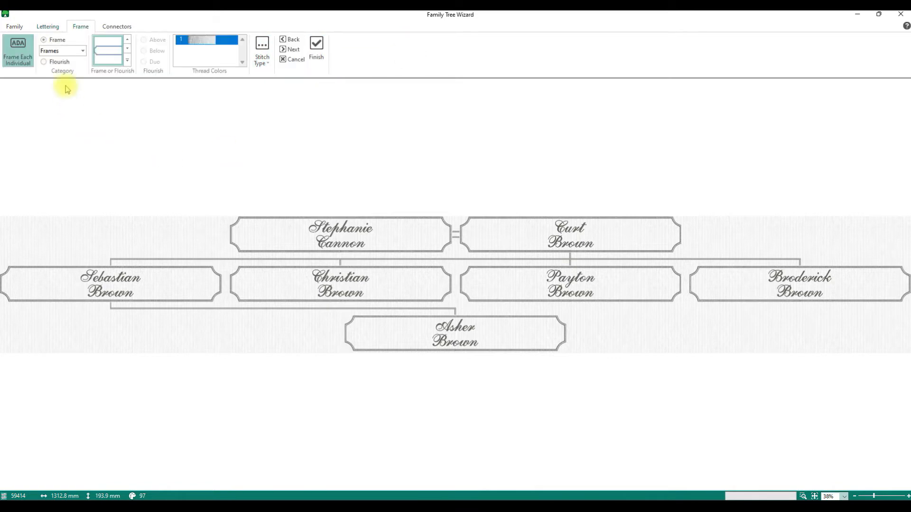
# Frame every name in the Classical Wide 1 frame style
pyautogui.click(127, 60)
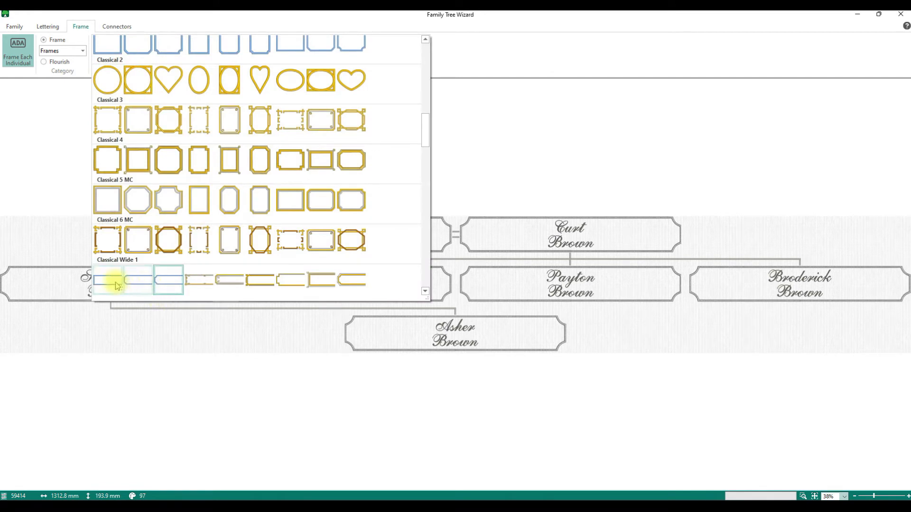
pyautogui.click(91, 279)
pyautogui.click(127, 60)
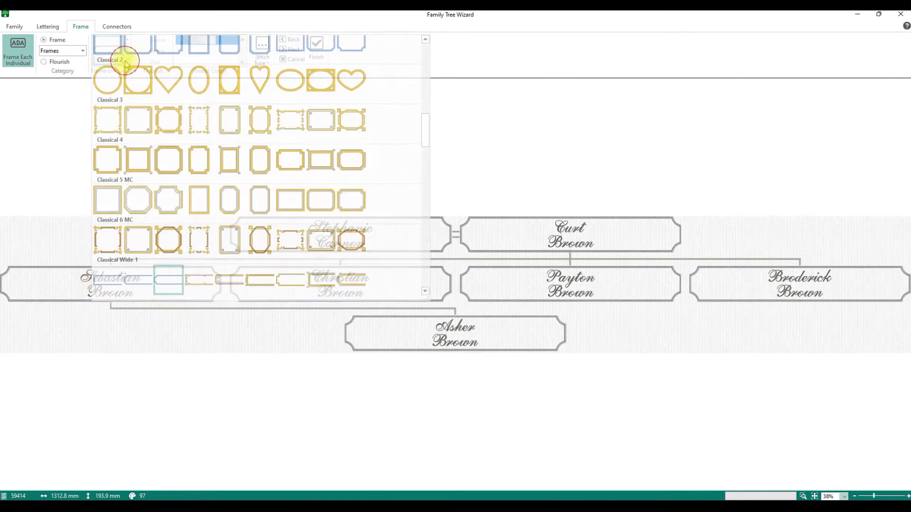
pyautogui.click(114, 278)
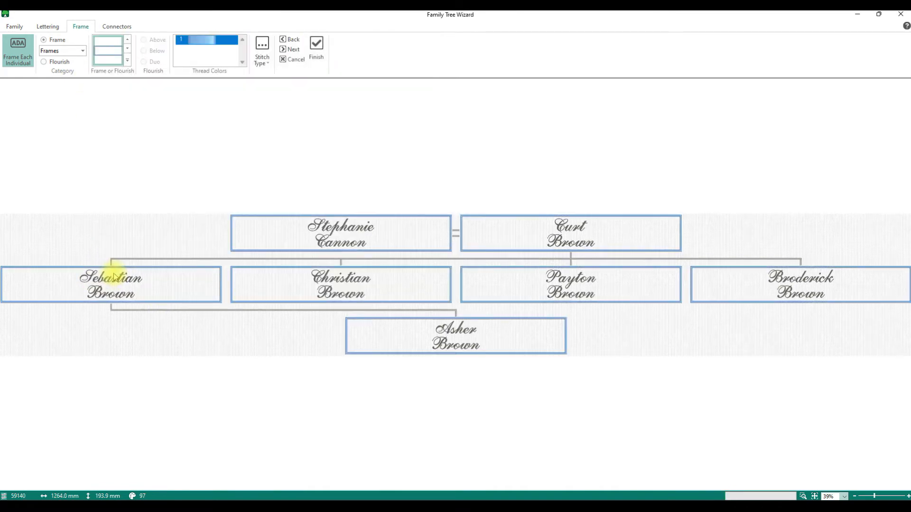
# Make the frame thread dark navy 2215, toggling Frame Each Individual off and back on
pyautogui.doubleClick(204, 40)
pyautogui.click(330, 219)
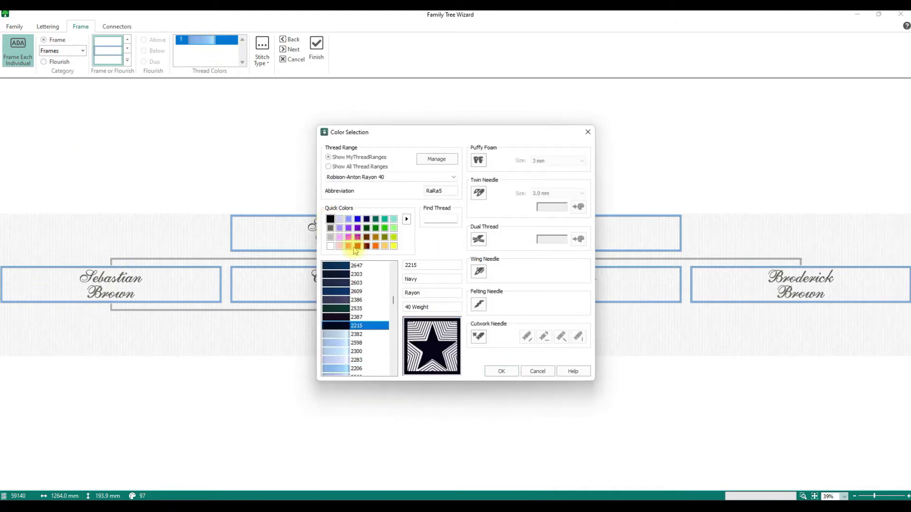
pyautogui.click(512, 370)
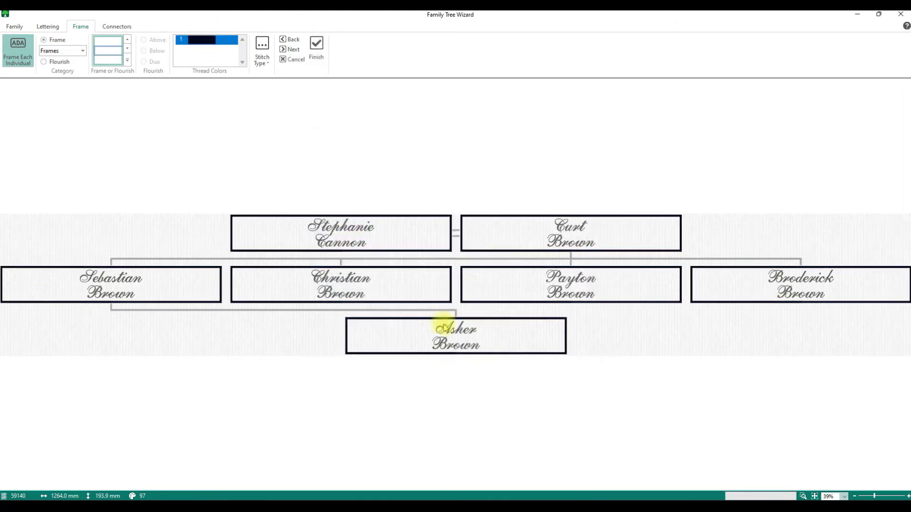
pyautogui.click(24, 51)
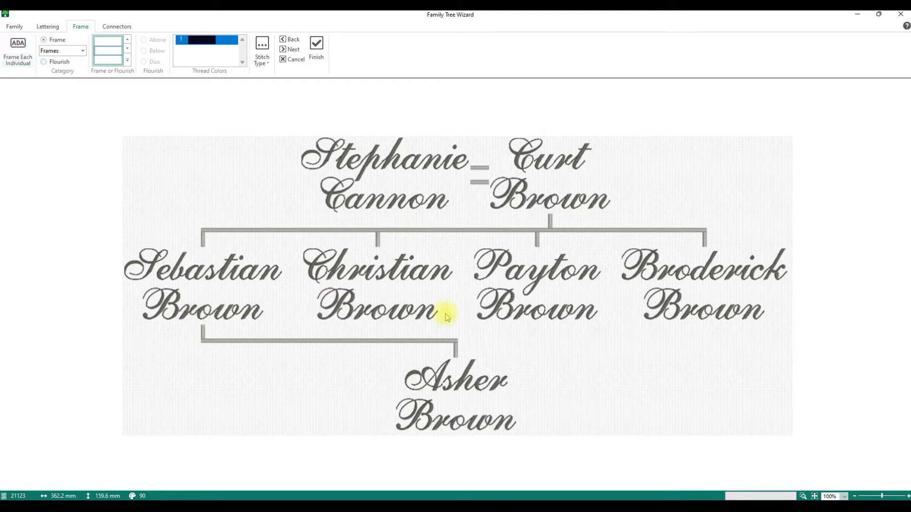
pyautogui.click(18, 62)
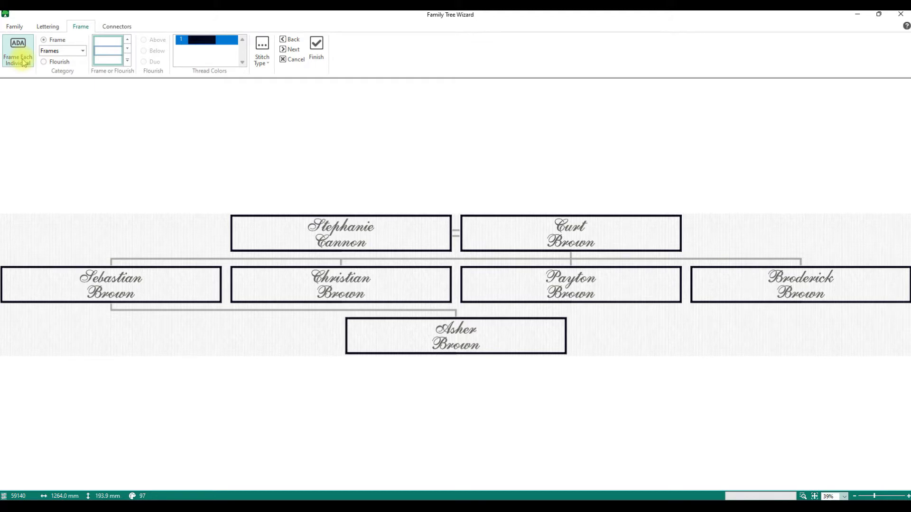
# Switch to flourishes, using the gold diamond line flourish in Duo above and below each name
pyautogui.click(22, 62)
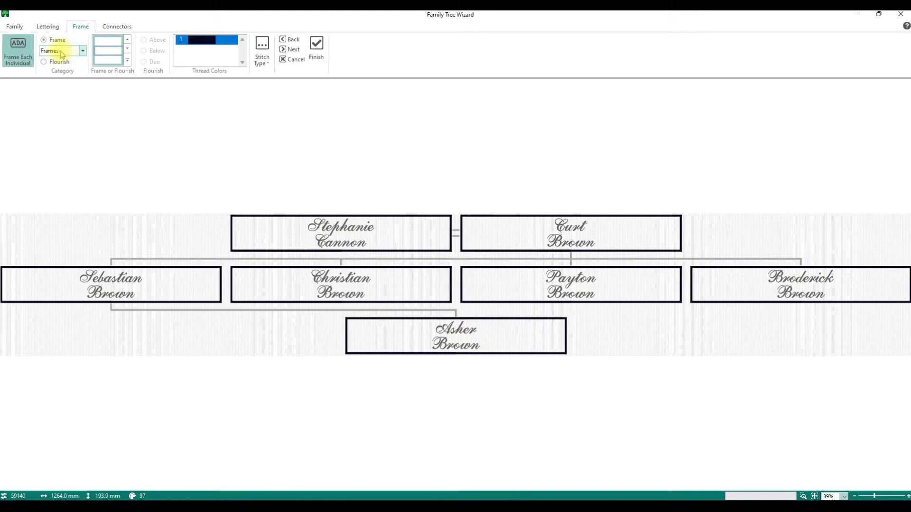
pyautogui.click(42, 63)
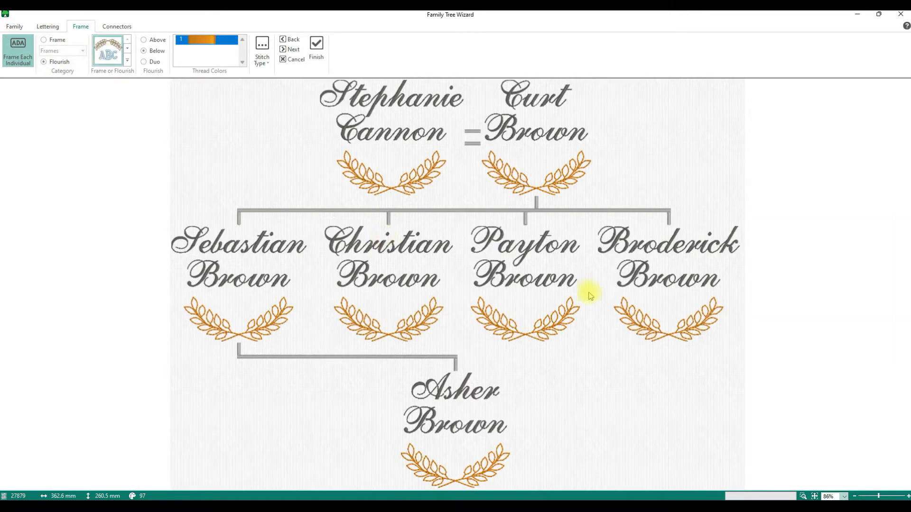
pyautogui.click(127, 61)
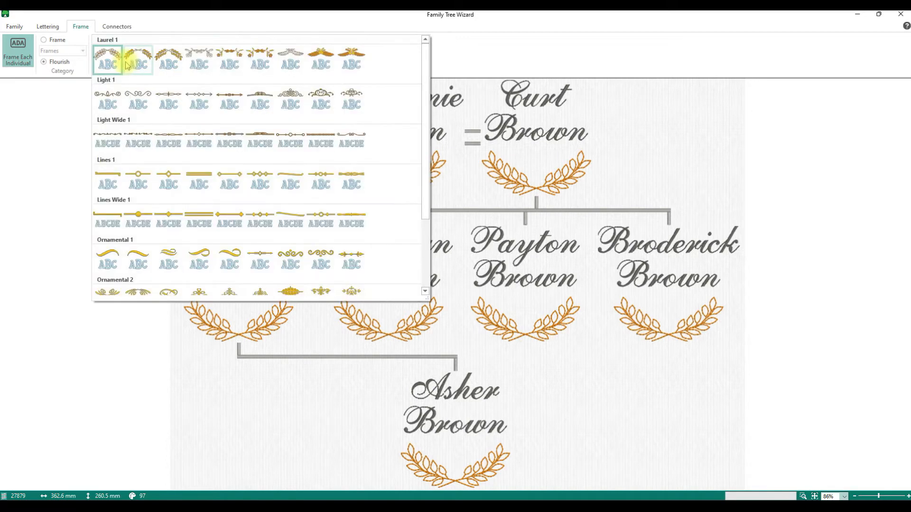
pyautogui.click(182, 217)
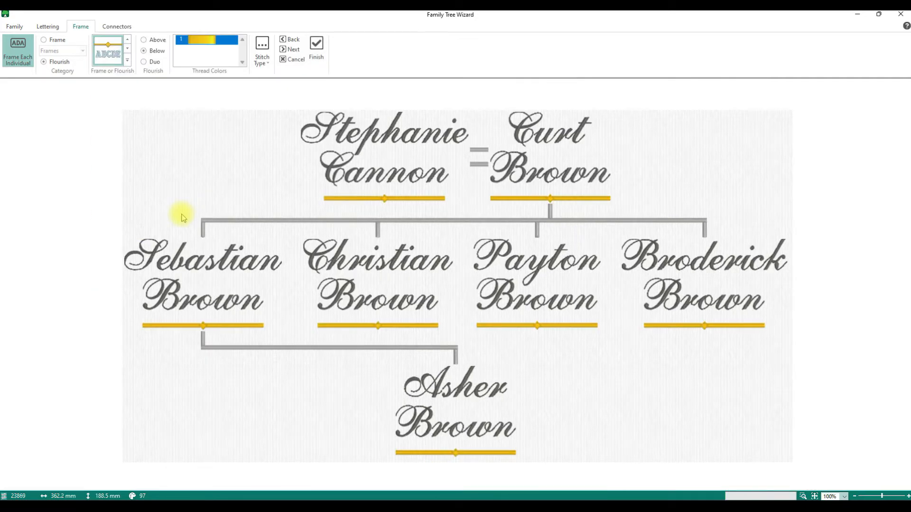
pyautogui.click(145, 62)
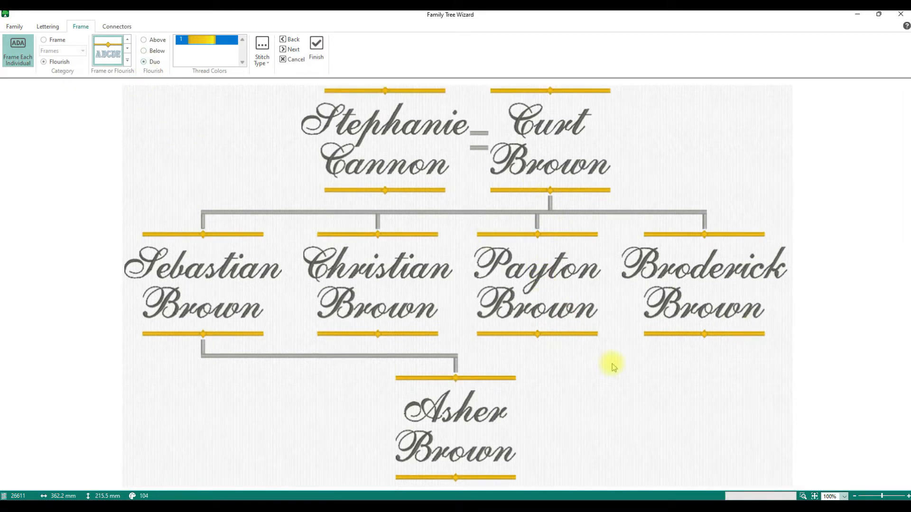
# Replace it with the Light 1 arrow-and-diamond flourish stitched in black thread
pyautogui.click(128, 60)
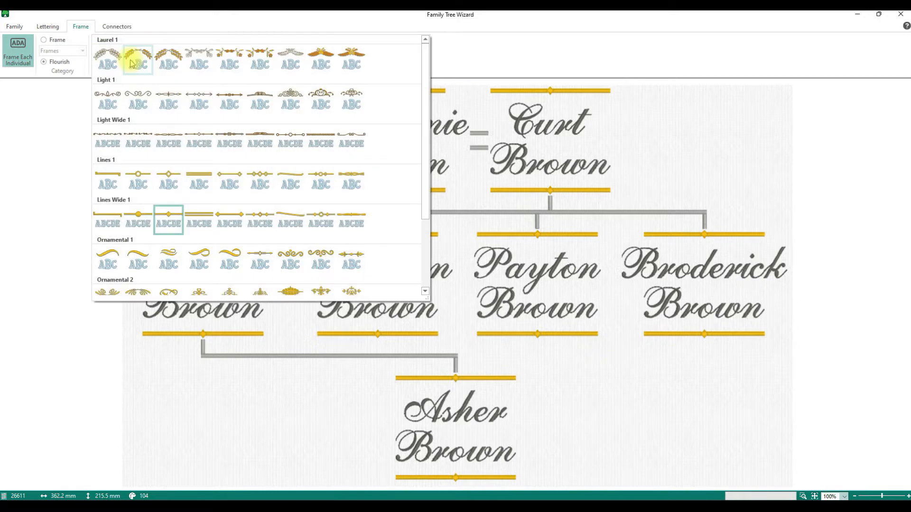
pyautogui.click(204, 105)
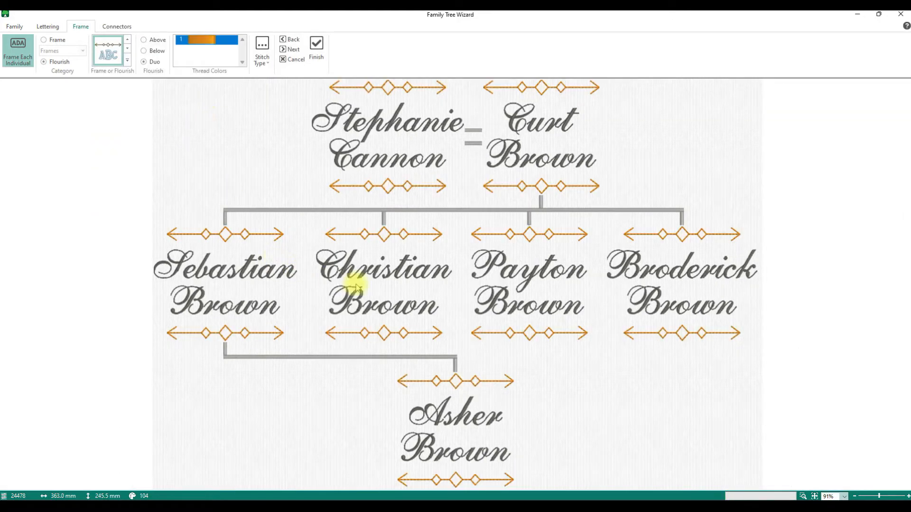
pyautogui.doubleClick(207, 43)
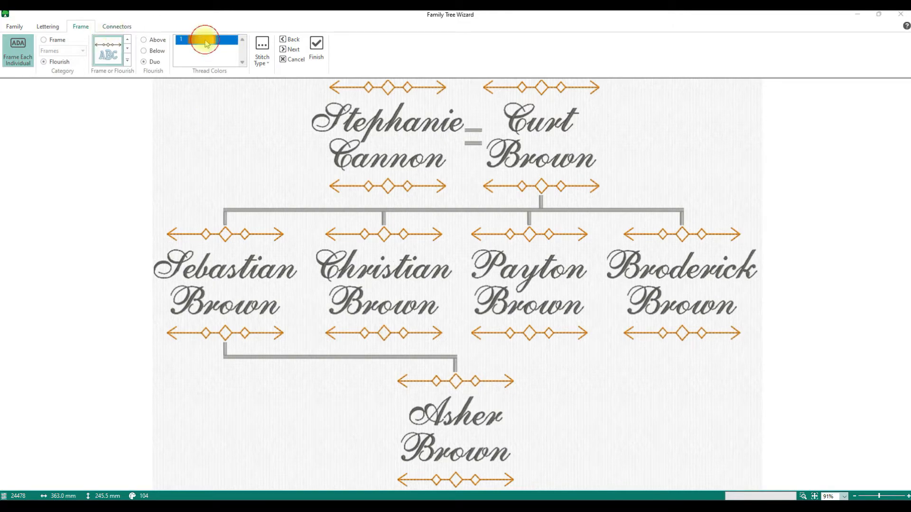
pyautogui.click(330, 219)
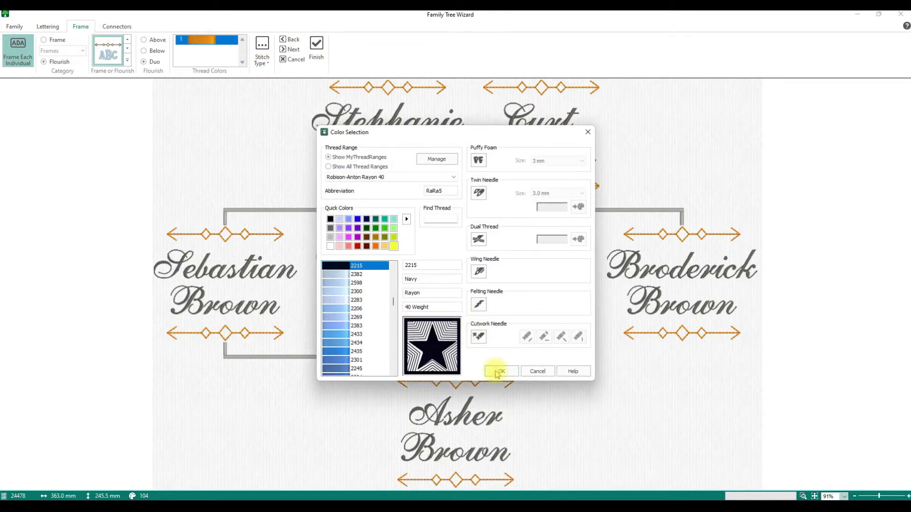
pyautogui.click(499, 371)
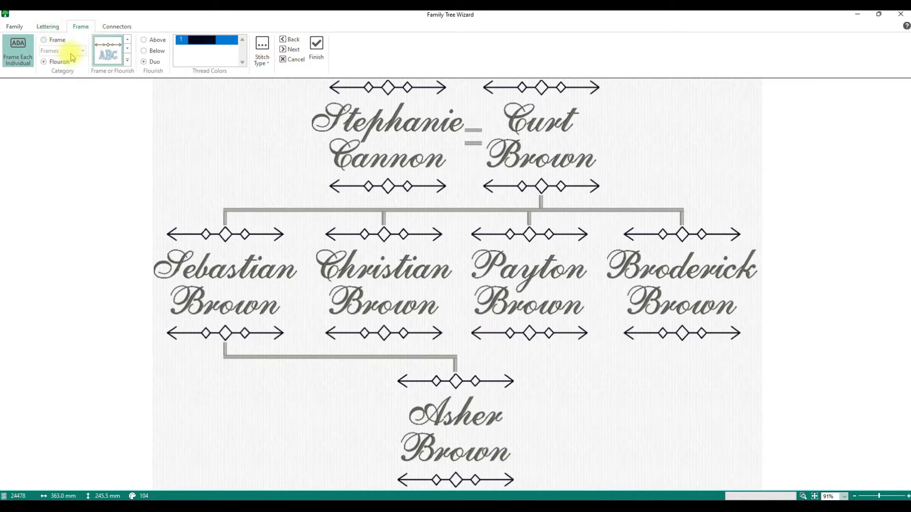
# Switch back to the Frames category and give every name a Banners 2 ribbon banner frame
pyautogui.click(45, 42)
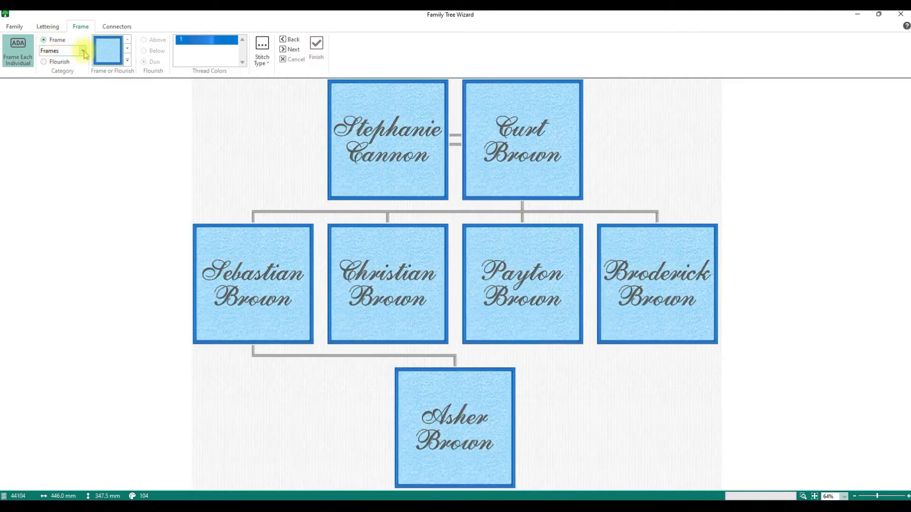
pyautogui.click(83, 51)
pyautogui.click(54, 68)
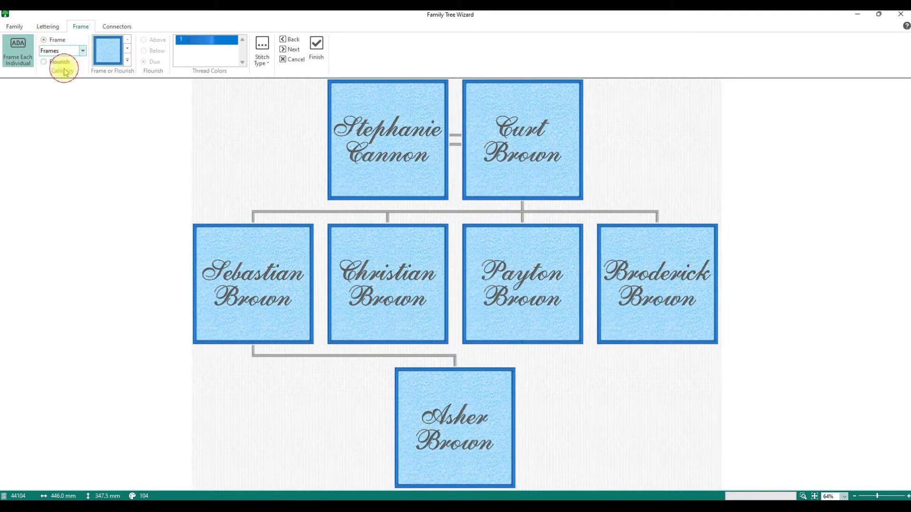
pyautogui.click(127, 60)
pyautogui.scroll(-5, 183, 153)
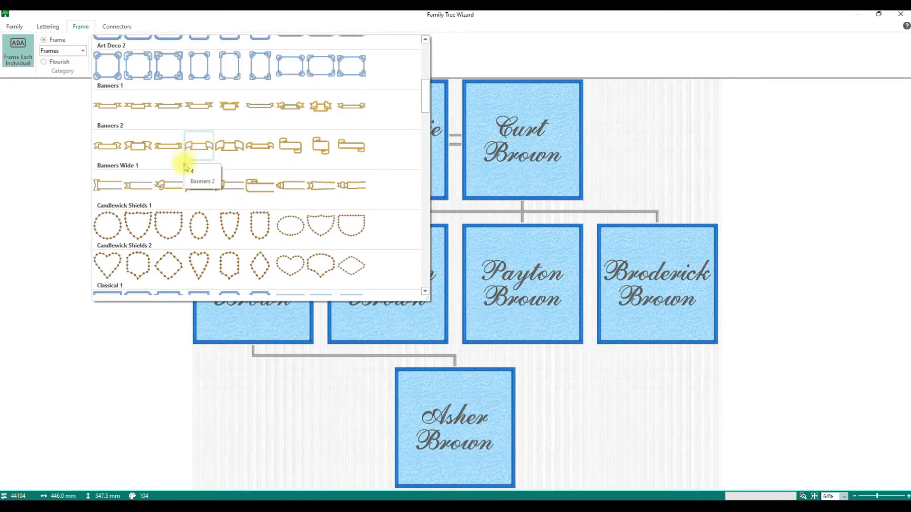
pyautogui.click(171, 144)
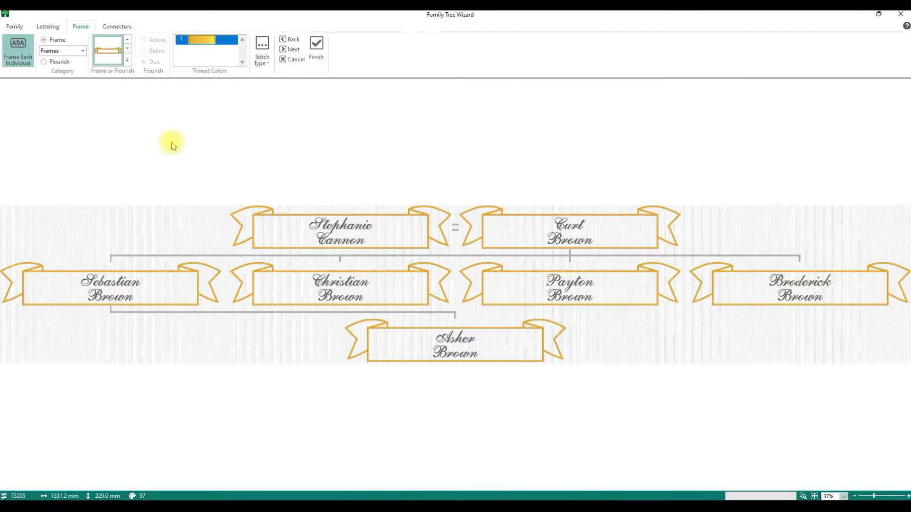
# Set the banner frame thread colour to black
pyautogui.click(197, 40)
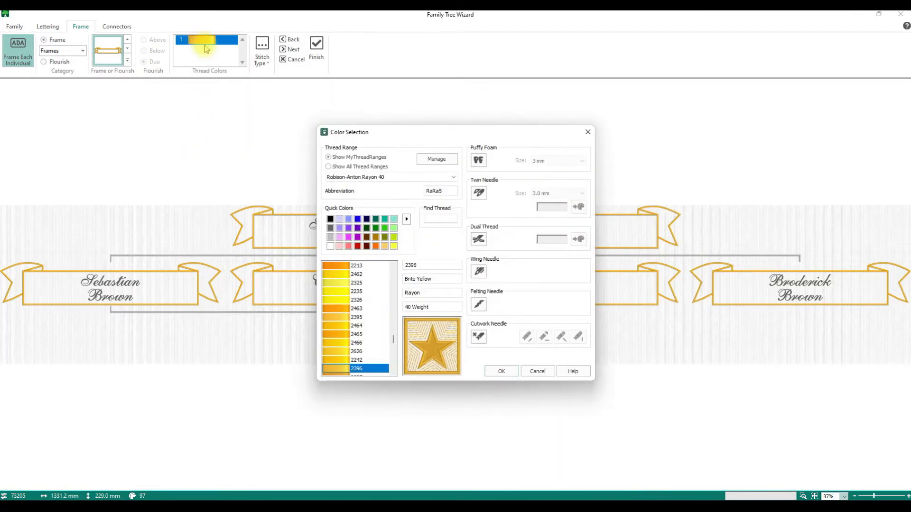
pyautogui.click(330, 219)
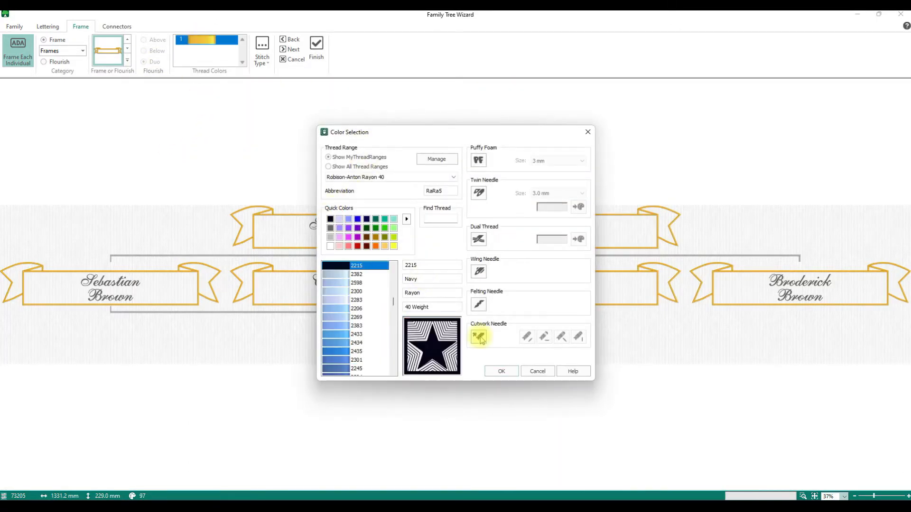
pyautogui.click(500, 371)
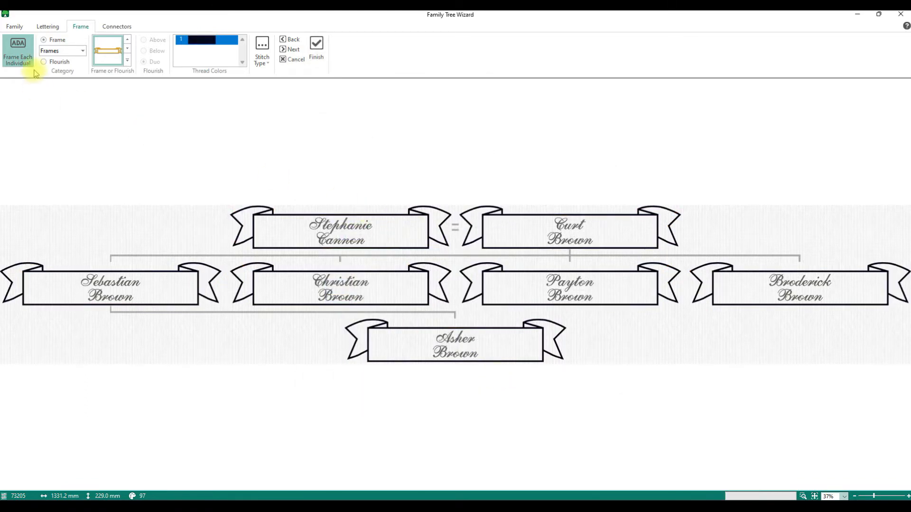
pyautogui.click(118, 27)
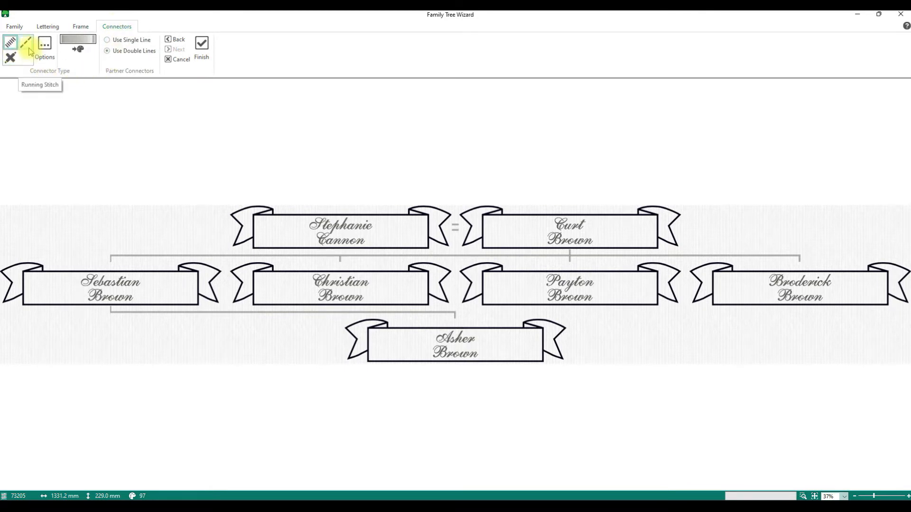
# Try no connector and single lines, then settle on satin connectors with double lines between partners
pyautogui.click(11, 59)
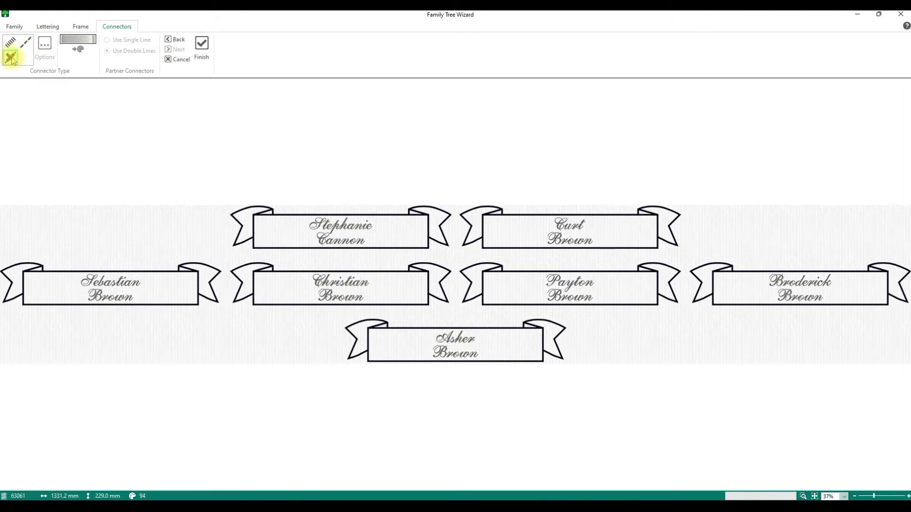
pyautogui.click(12, 44)
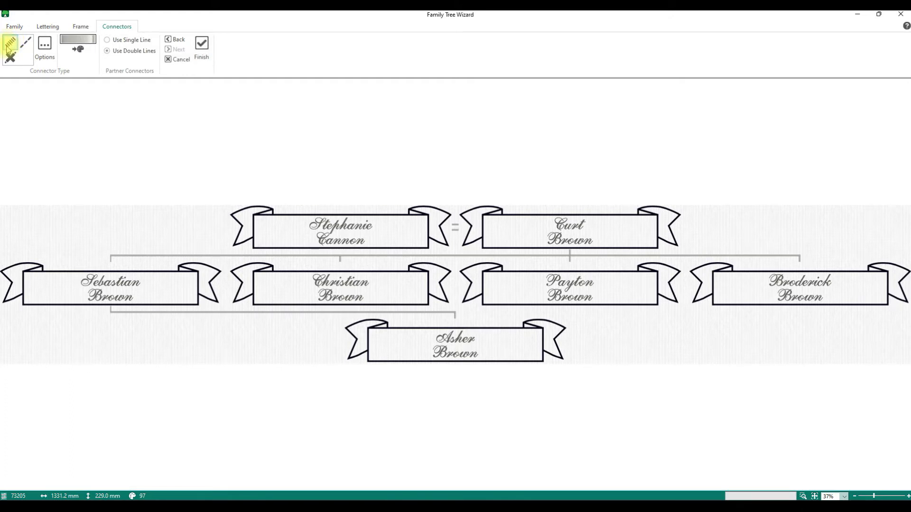
pyautogui.click(147, 40)
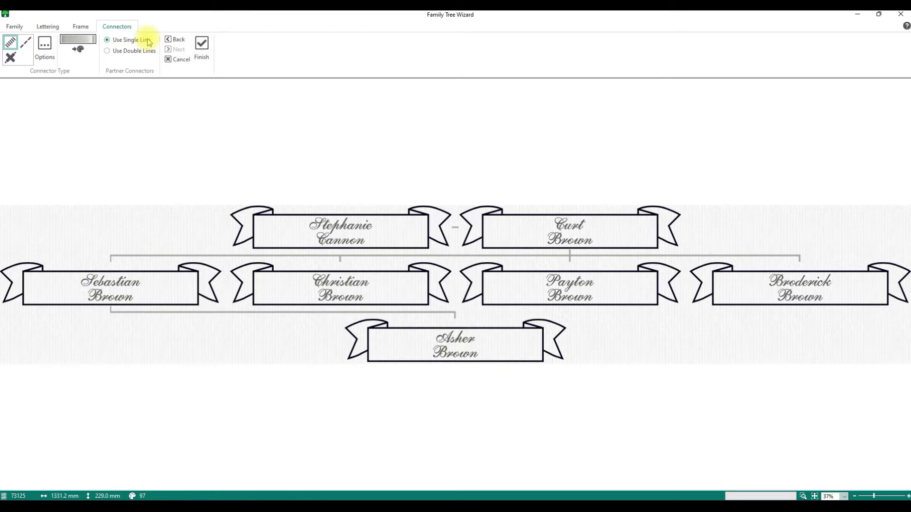
pyautogui.click(107, 51)
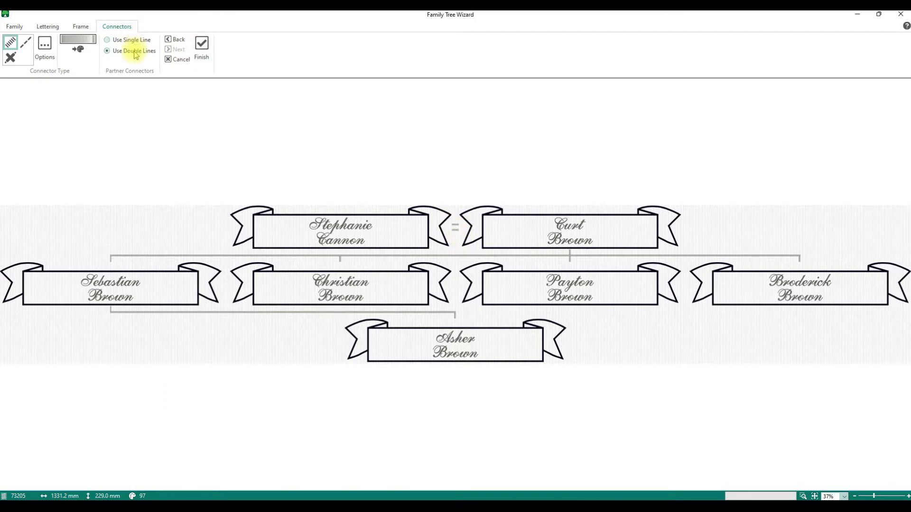
# Review the satin connector line options and accept them
pyautogui.click(41, 51)
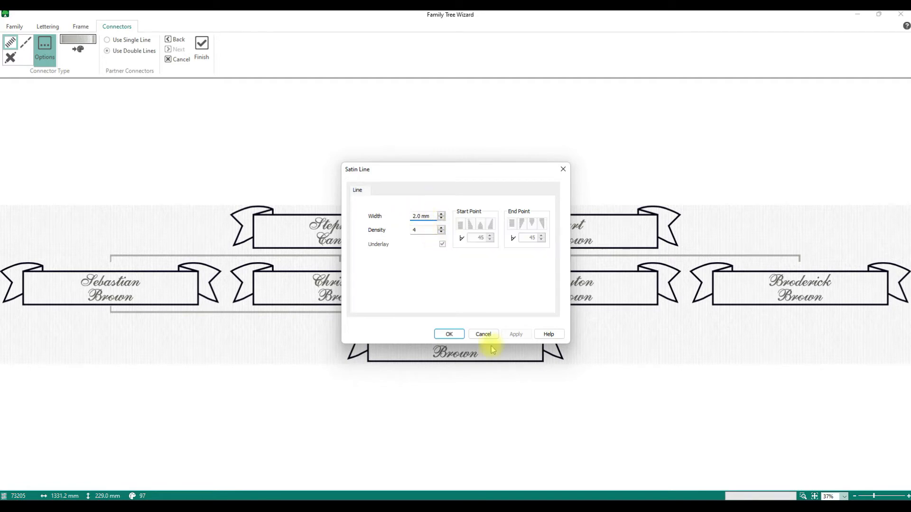
pyautogui.click(449, 335)
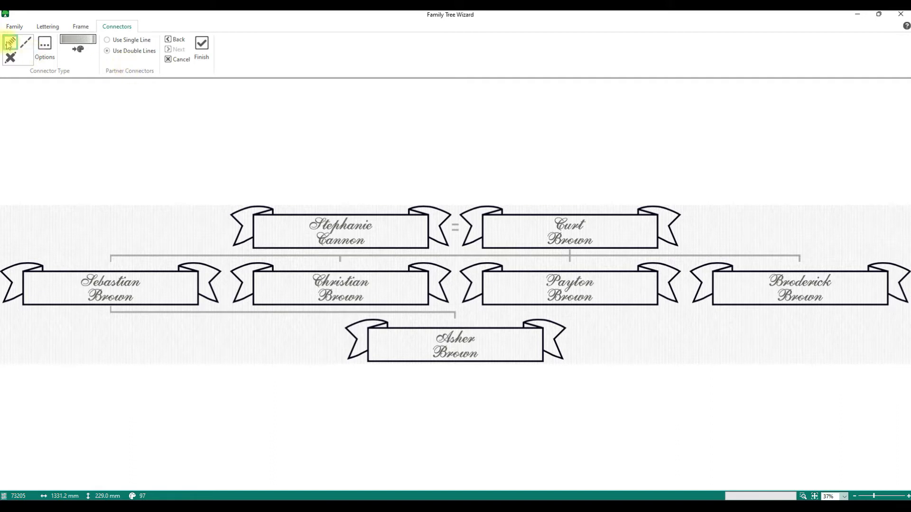
pyautogui.click(15, 26)
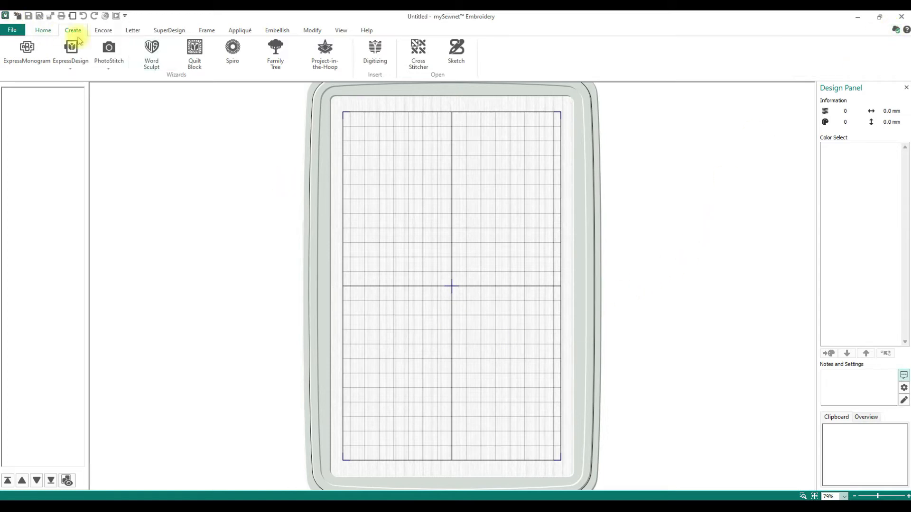
# Reopen the Family Tree Wizard full-screen and show the chart's Frame settings
pyautogui.click(289, 51)
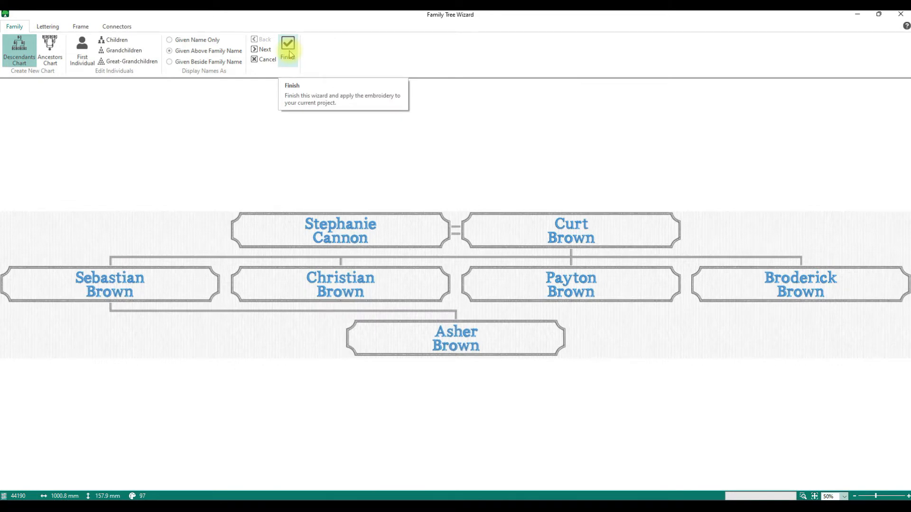
pyautogui.click(859, 16)
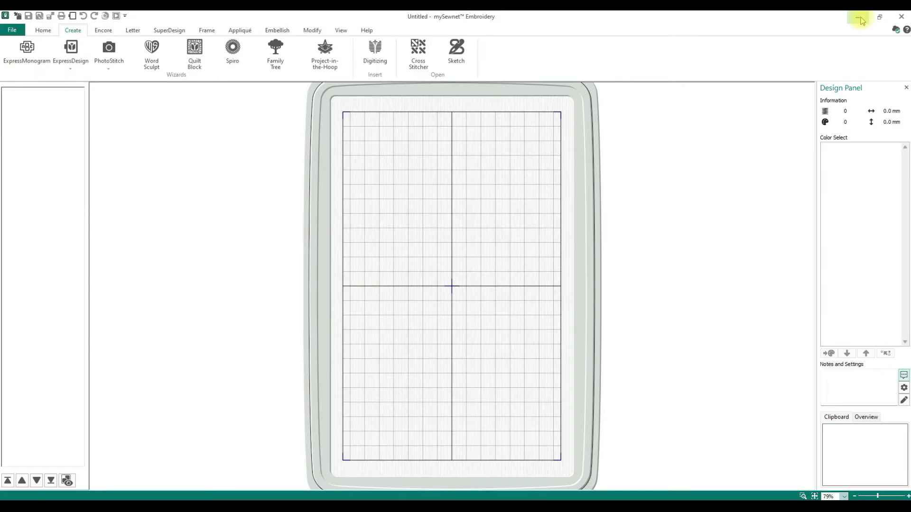
pyautogui.click(277, 61)
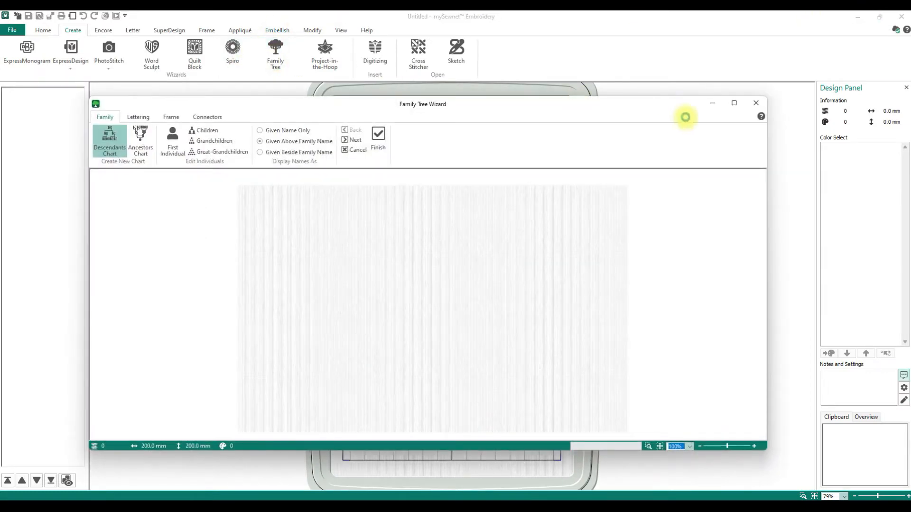
pyautogui.click(735, 103)
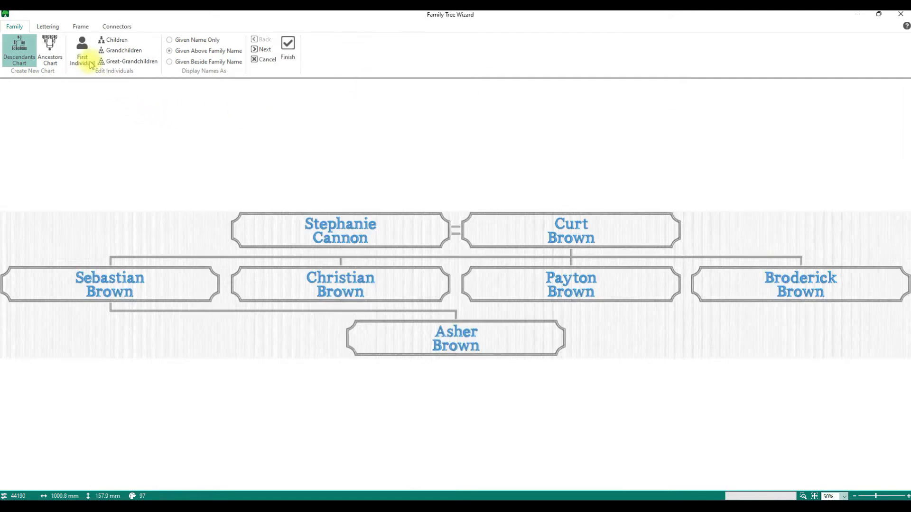
pyautogui.click(79, 26)
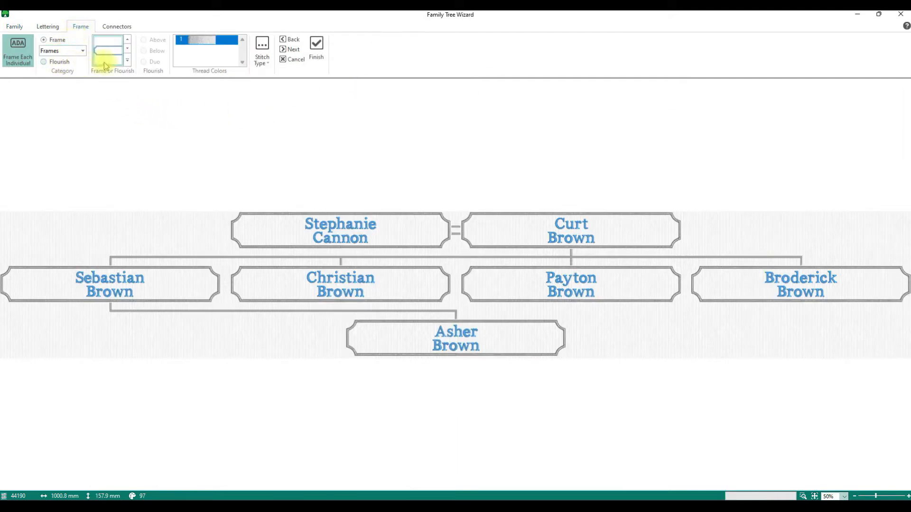
# Give every name a Banners 2 ribbon frame from the Frame or Flourish gallery
pyautogui.click(127, 61)
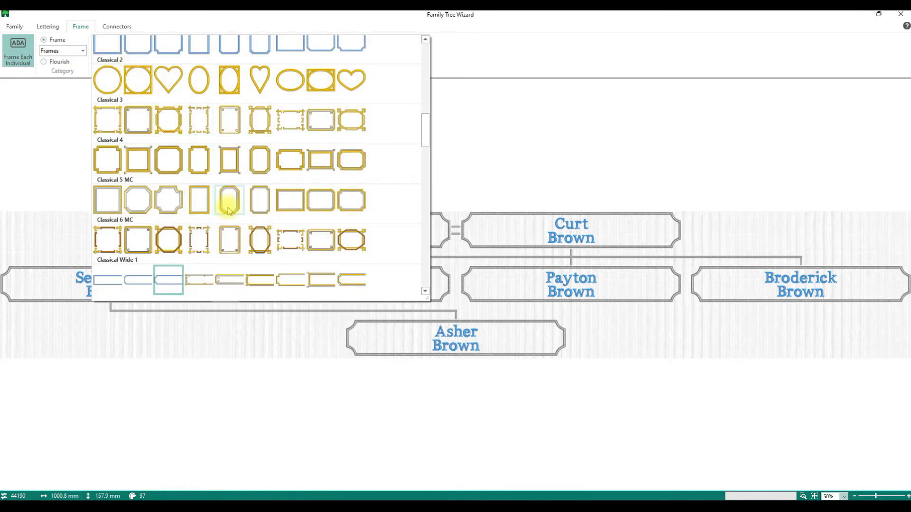
pyautogui.scroll(-2, 228, 208)
pyautogui.scroll(6, 230, 209)
pyautogui.scroll(3, 231, 209)
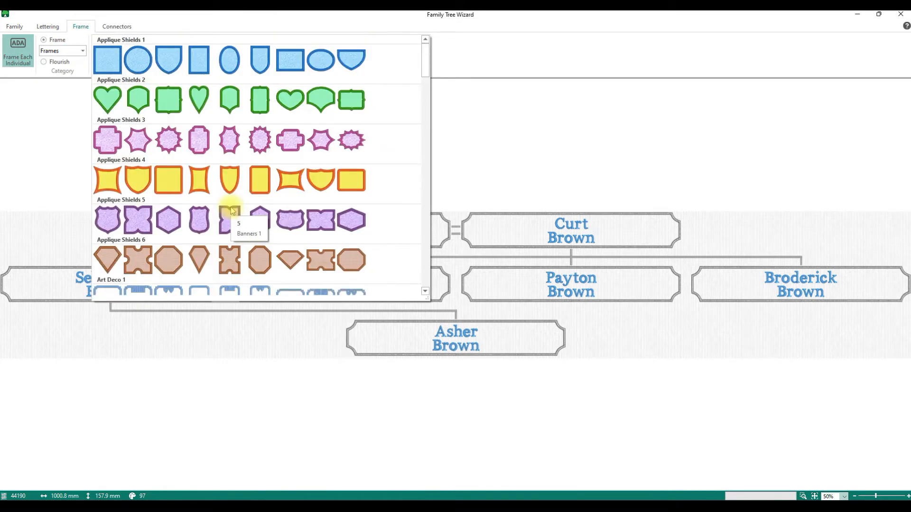
pyautogui.scroll(-6, 231, 209)
pyautogui.scroll(-20, 231, 209)
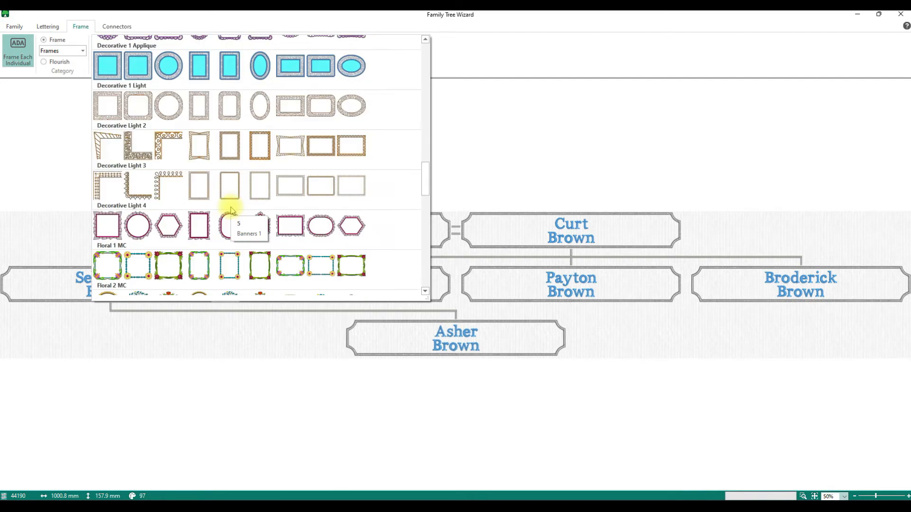
pyautogui.scroll(20, 231, 209)
pyautogui.scroll(-8, 231, 210)
pyautogui.scroll(8, 230, 209)
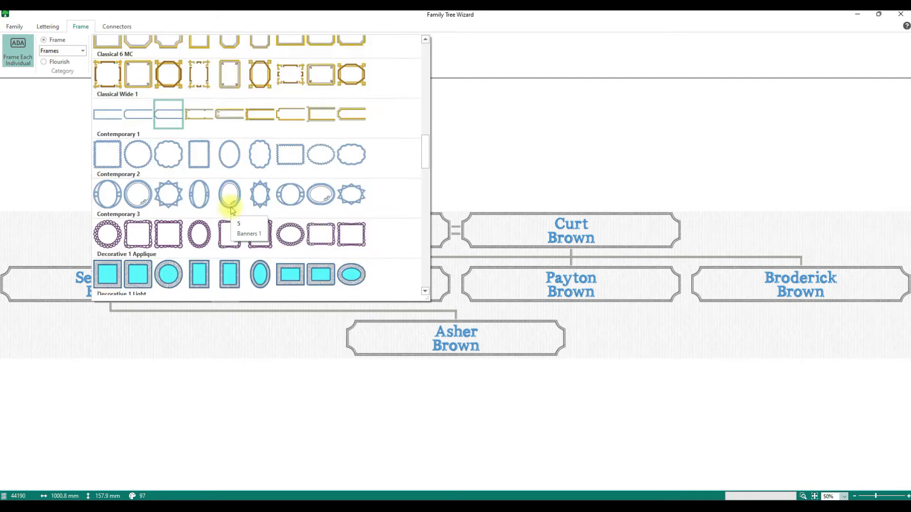
pyautogui.scroll(5, 231, 210)
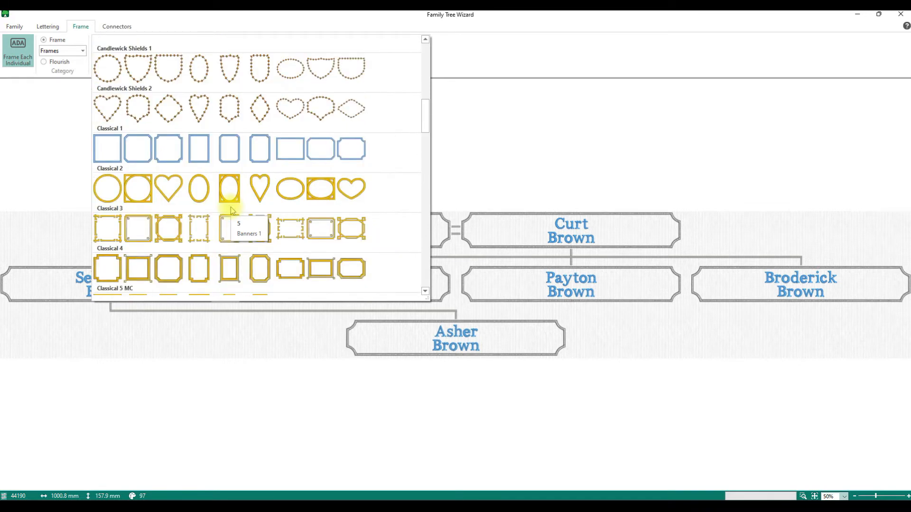
pyautogui.scroll(8, 231, 210)
pyautogui.scroll(-3, 231, 211)
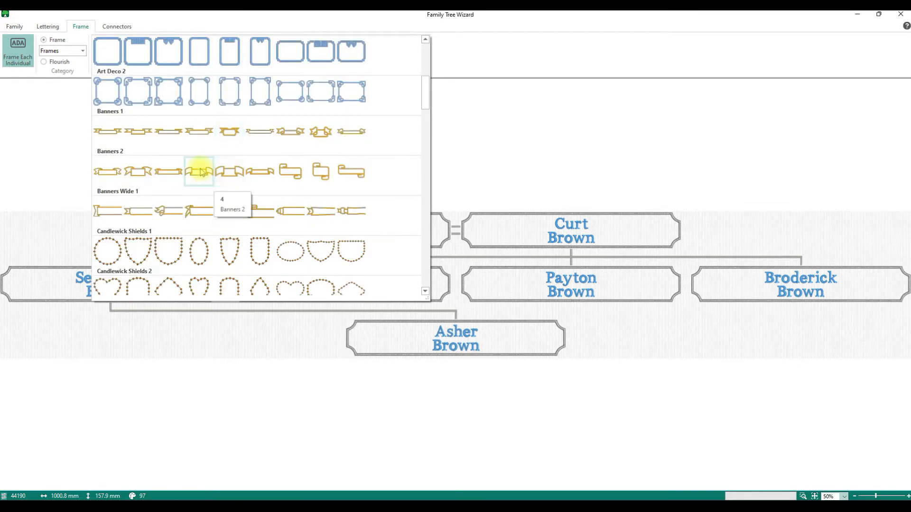
pyautogui.click(197, 171)
pyautogui.click(127, 60)
pyautogui.click(168, 171)
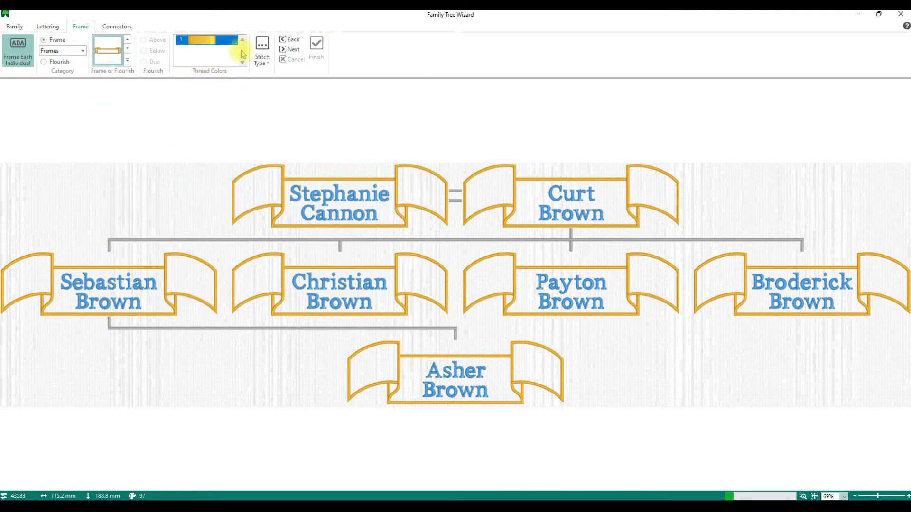
# Set the frame thread colour to black
pyautogui.click(195, 41)
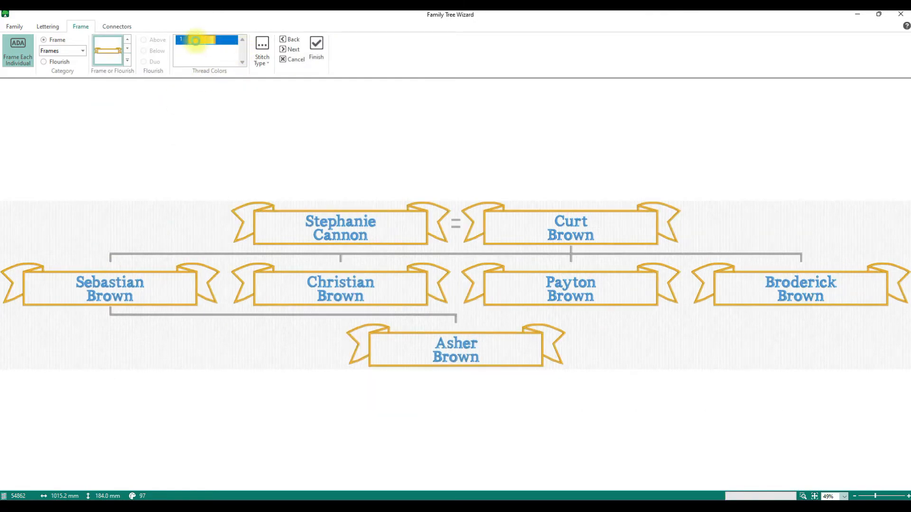
pyautogui.click(331, 220)
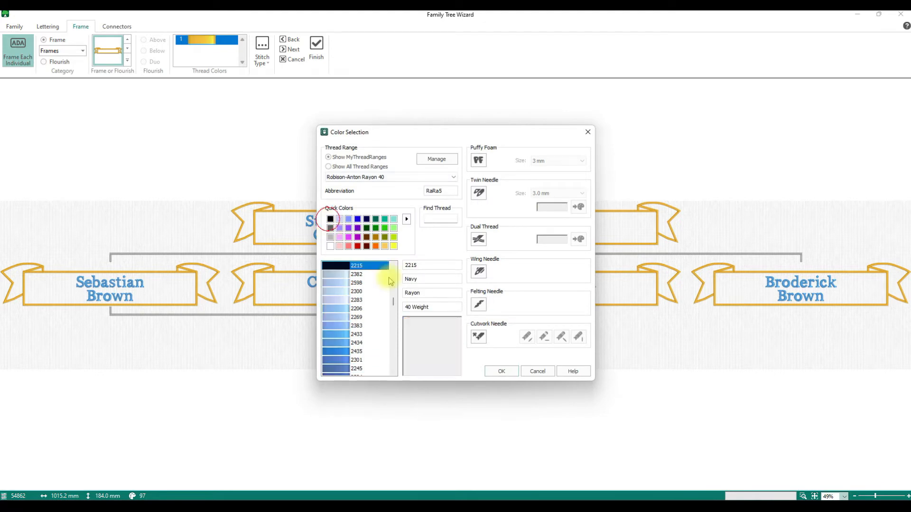
pyautogui.click(506, 373)
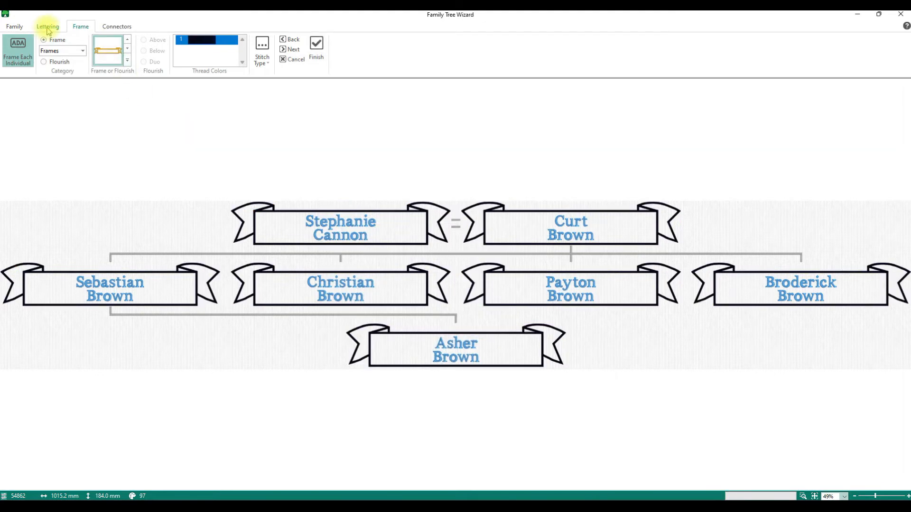
# Set the lettering thread colour of the names to grey
pyautogui.click(48, 27)
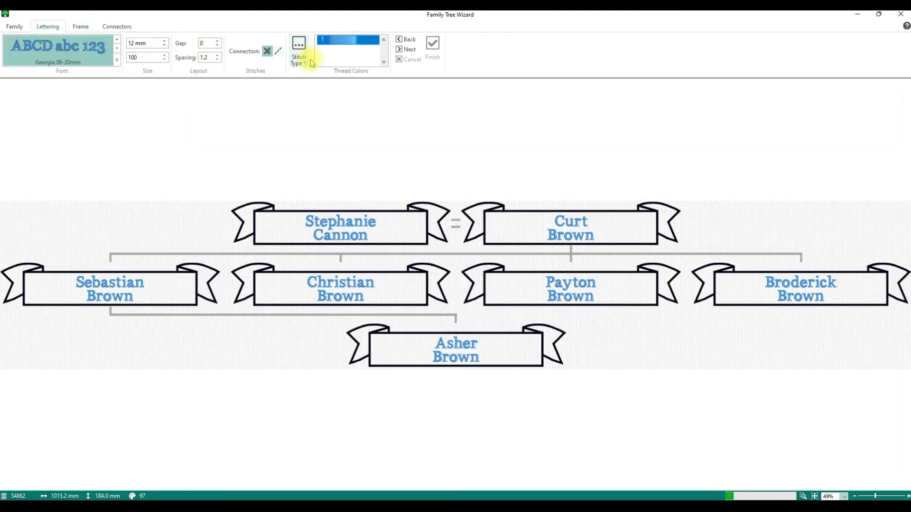
pyautogui.click(337, 42)
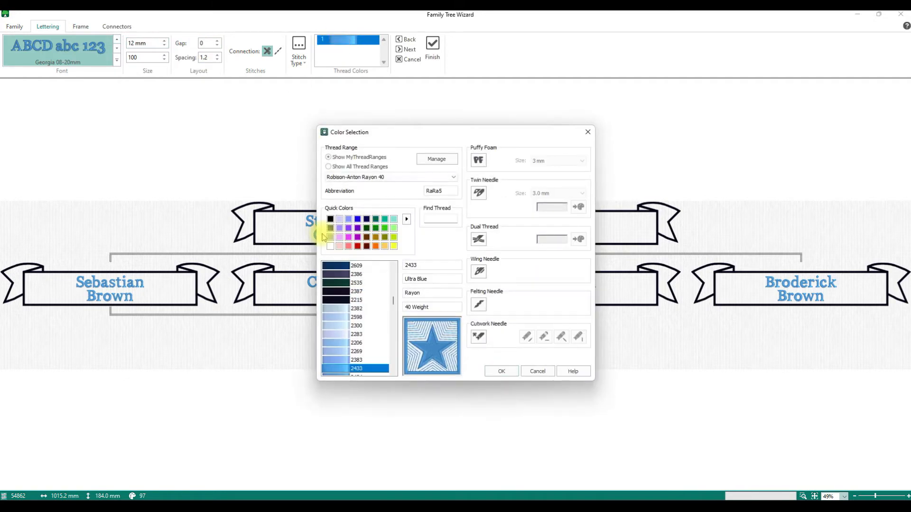
pyautogui.click(331, 238)
pyautogui.click(502, 371)
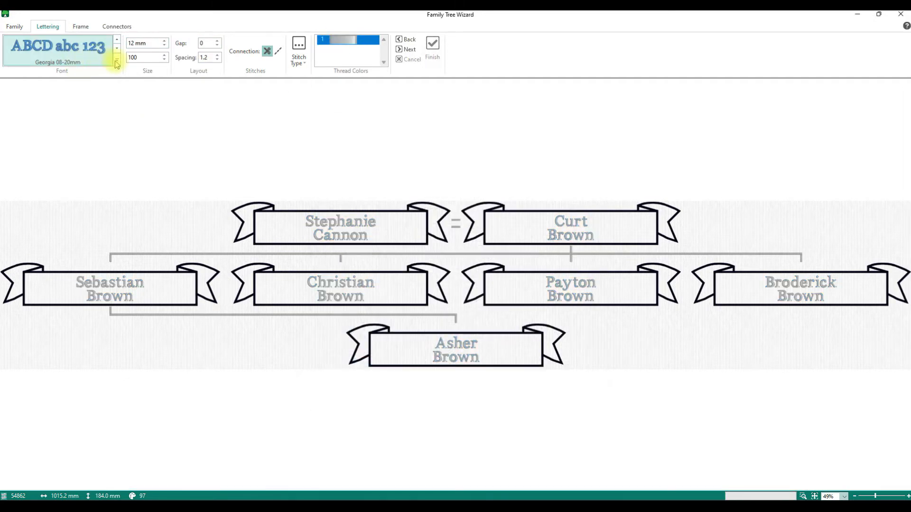
# Set the names in the Adina 12-40mm script font
pyautogui.click(118, 61)
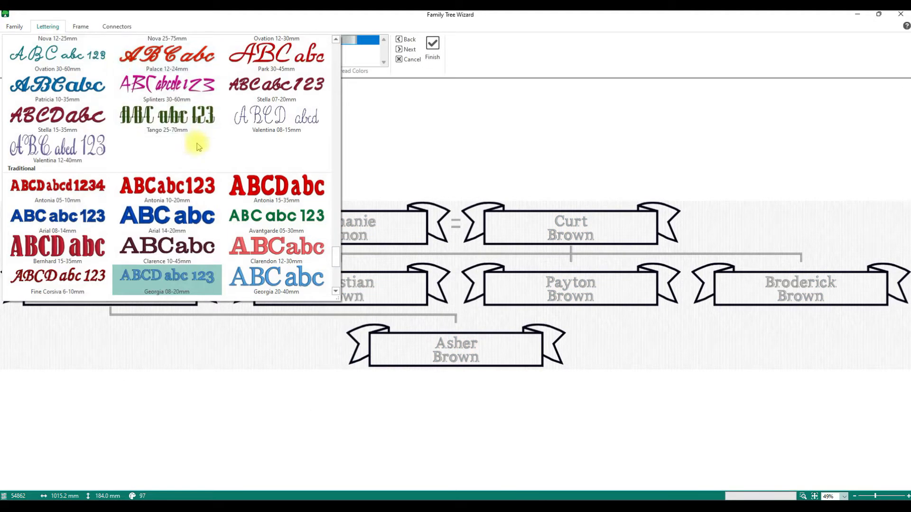
pyautogui.scroll(5, 216, 219)
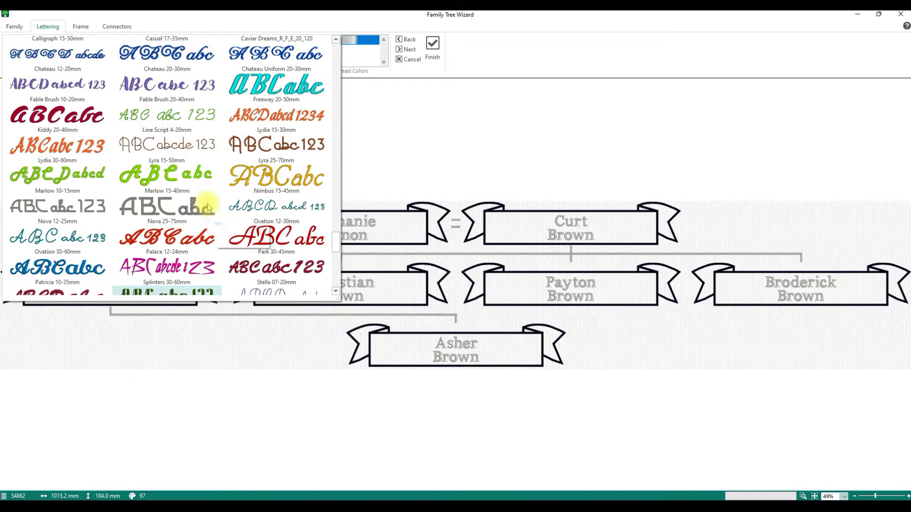
pyautogui.scroll(5, 199, 195)
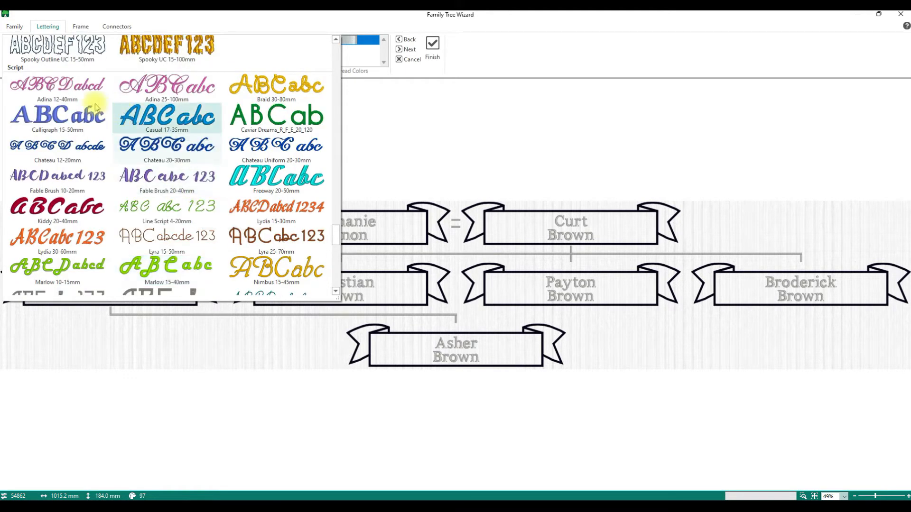
pyautogui.click(152, 132)
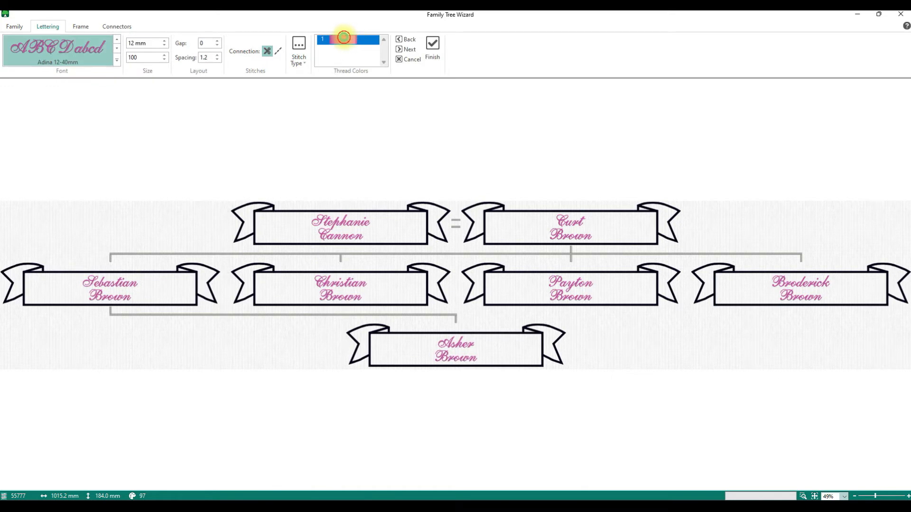
# Change the names' thread colour to a darker grey
pyautogui.click(344, 39)
pyautogui.click(330, 237)
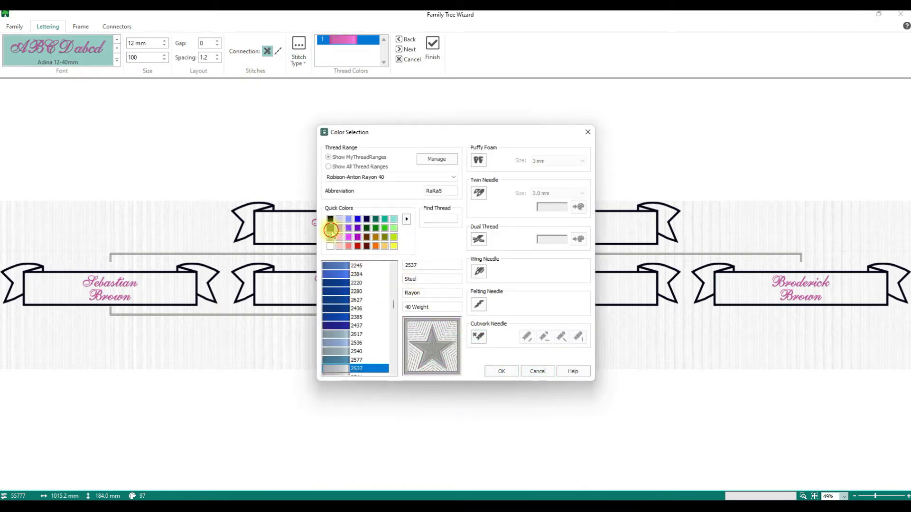
pyautogui.click(330, 228)
pyautogui.click(501, 371)
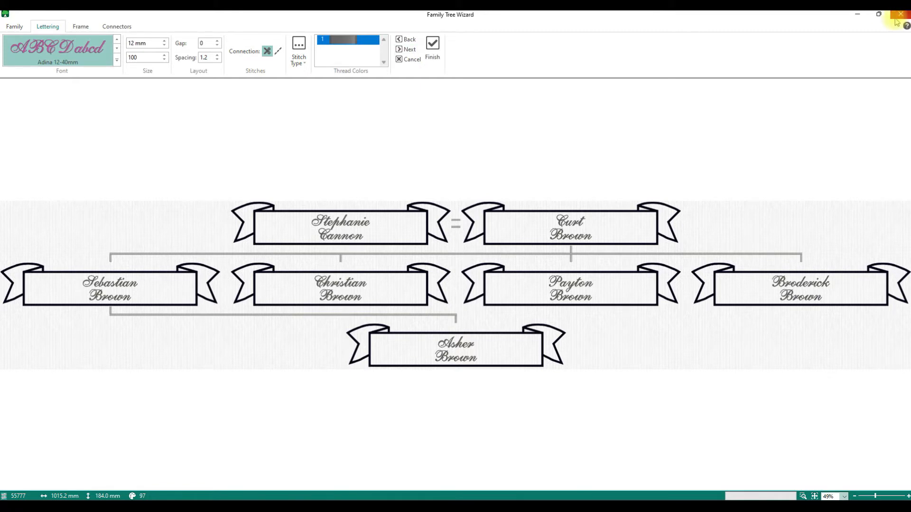
pyautogui.moveTo(886, 20)
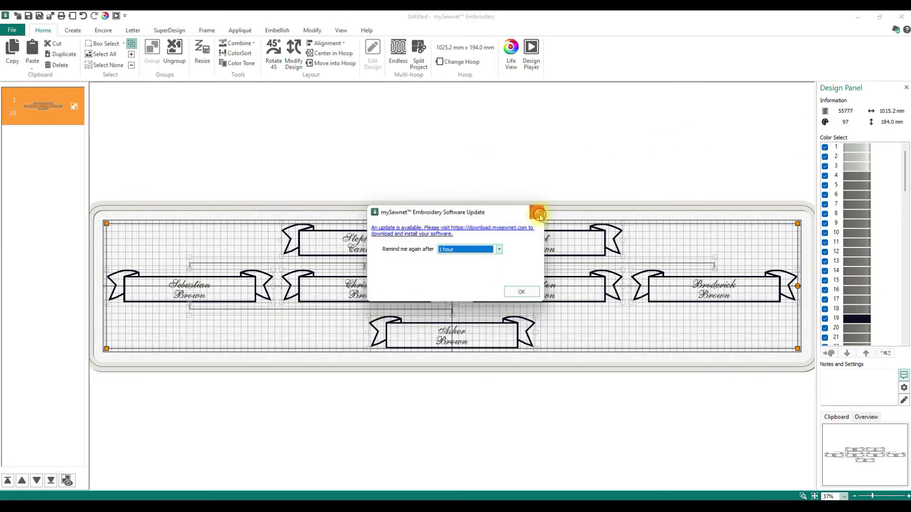
# Dismiss the Software Update notice and start Split Project for the family tree
pyautogui.click(538, 214)
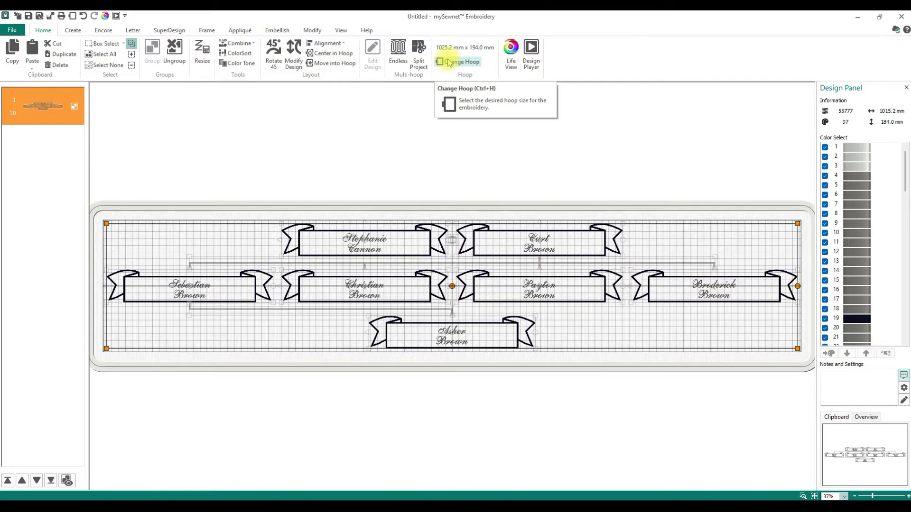
pyautogui.click(417, 54)
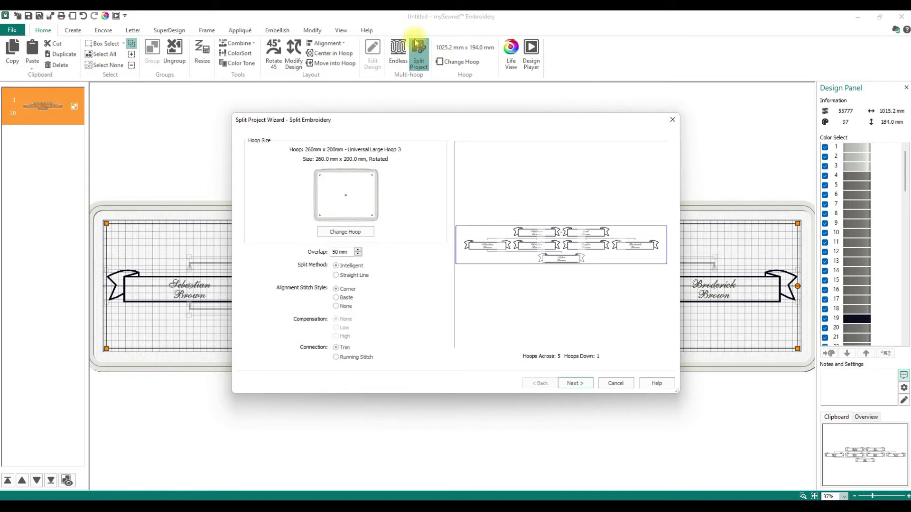
# Switch the split hoop to the 360mm x 260mm Universal Large Hoop 5
pyautogui.click(362, 236)
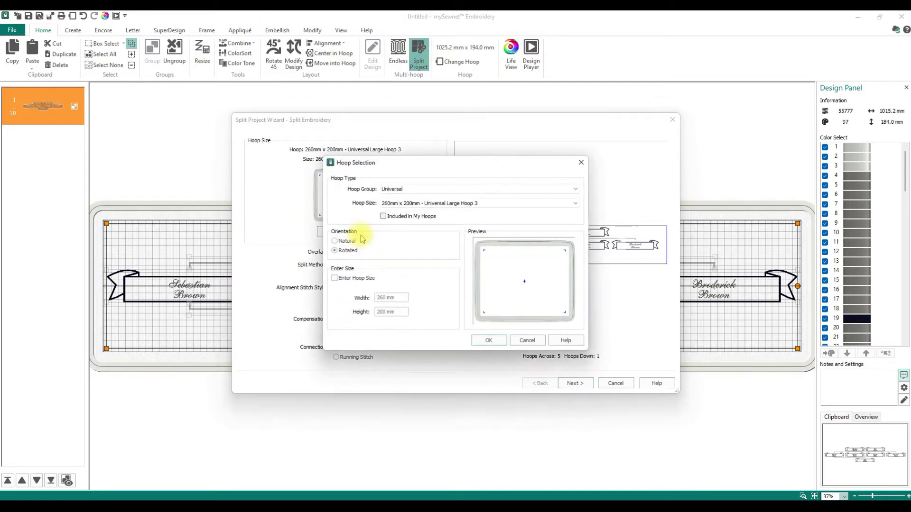
pyautogui.click(481, 204)
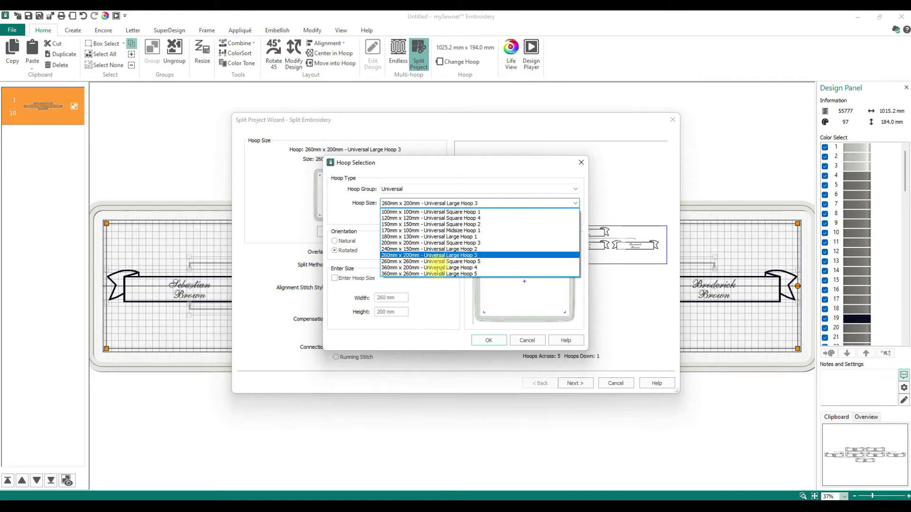
pyautogui.click(434, 274)
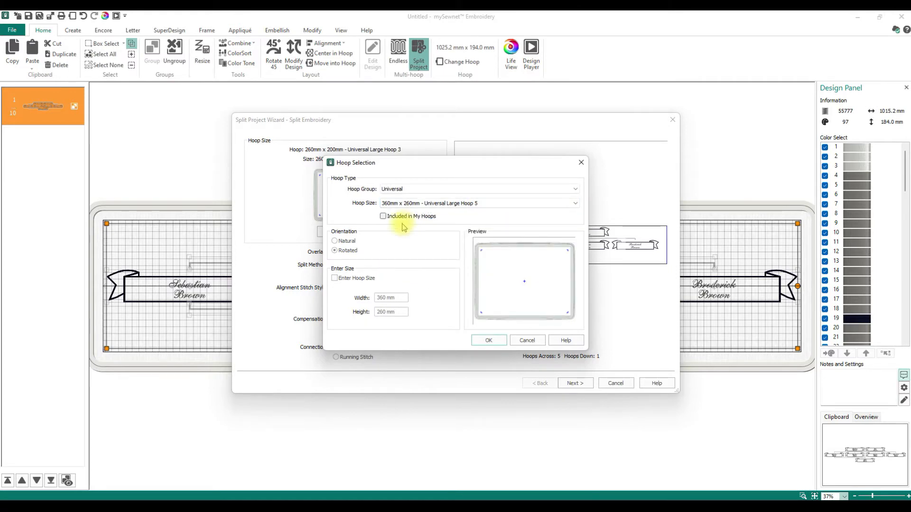
pyautogui.click(488, 342)
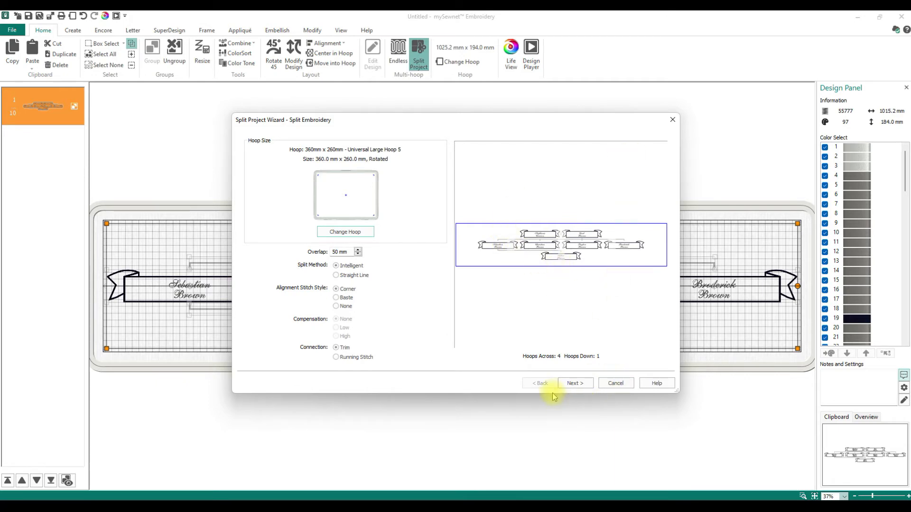
# Make the Split Project Wizard window taller and wider
pyautogui.moveTo(553, 396); pyautogui.dragTo(554, 473)
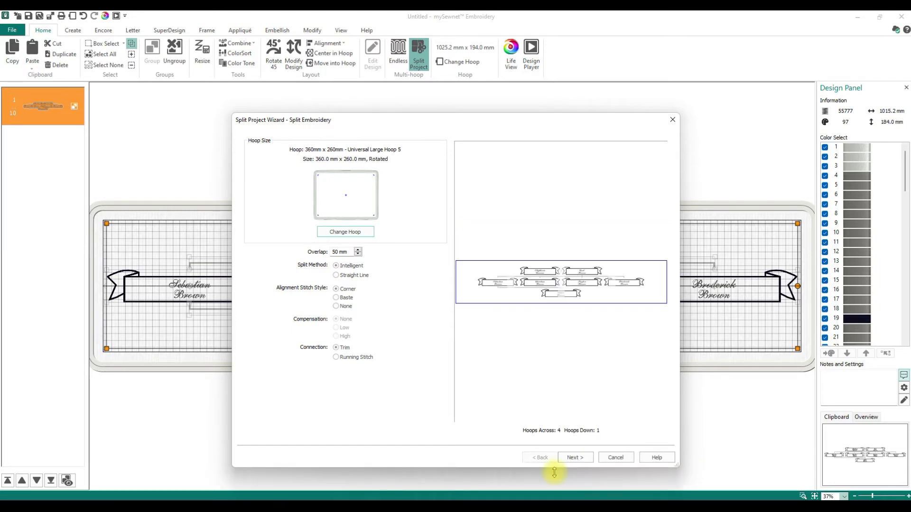
pyautogui.moveTo(678, 264); pyautogui.dragTo(840, 275)
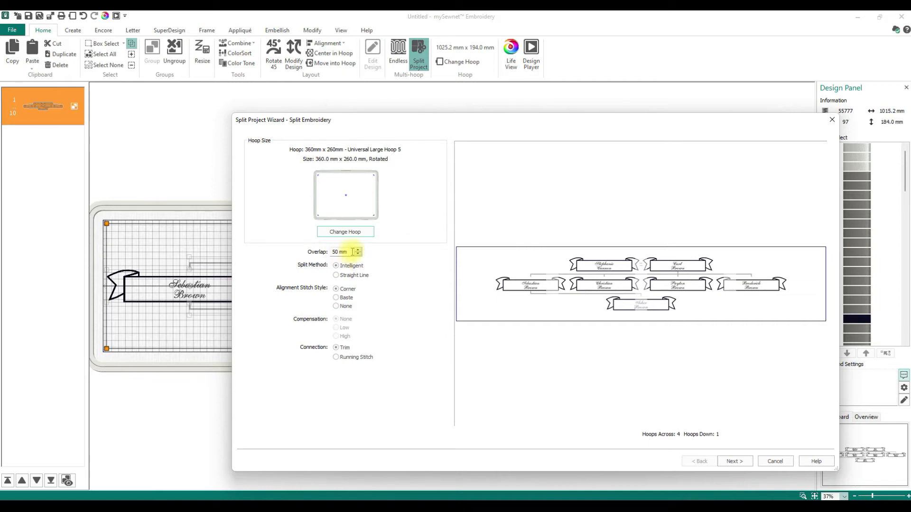
# Reduce the overlap between hoop sections to 25 mm
pyautogui.click(360, 255)
pyautogui.click(360, 255)
pyautogui.click(360, 255)
pyautogui.click(360, 254)
pyautogui.click(360, 255)
pyautogui.click(360, 255)
pyautogui.click(360, 255)
pyautogui.click(360, 255)
pyautogui.doubleClick(353, 252)
pyautogui.write('25')
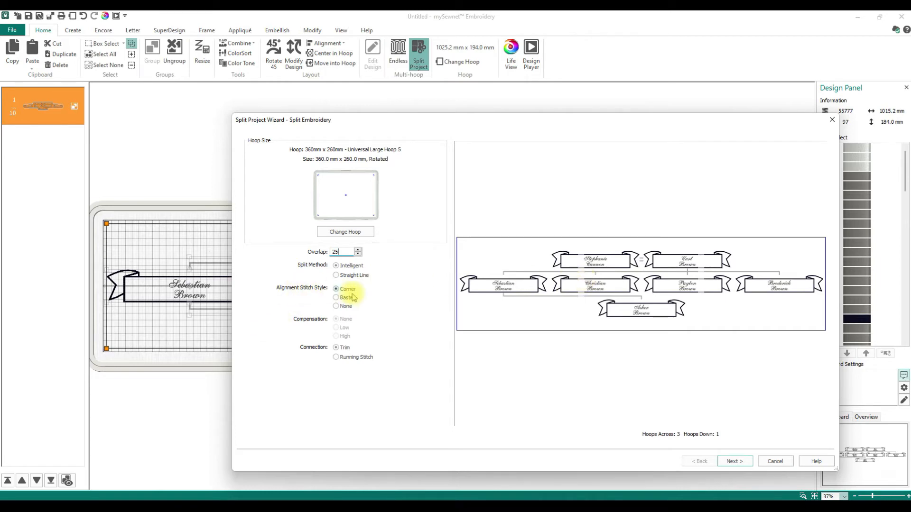
# Use Corner alignment stitches and continue to the section 1 preview
pyautogui.click(336, 297)
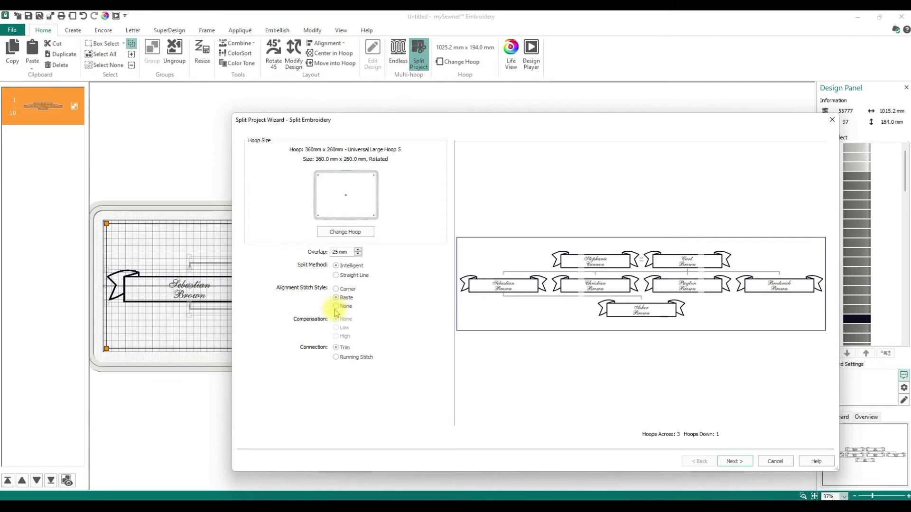
pyautogui.click(337, 289)
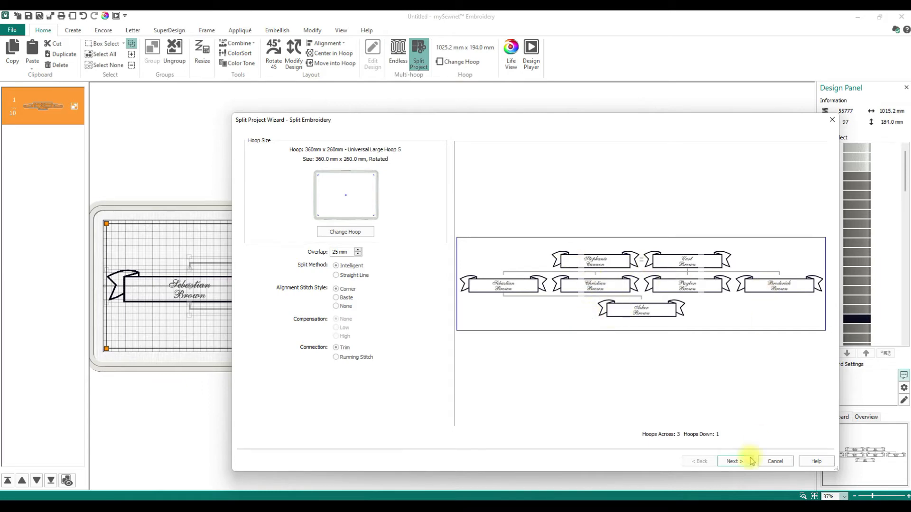
pyautogui.click(733, 463)
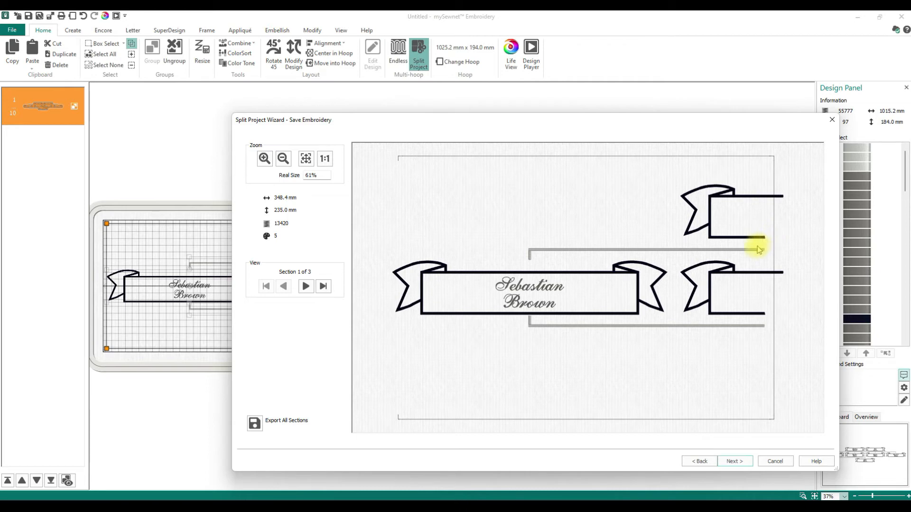
# Compare the Straight Line and Intelligent split methods, leaving Straight Line selected
pyautogui.click(697, 463)
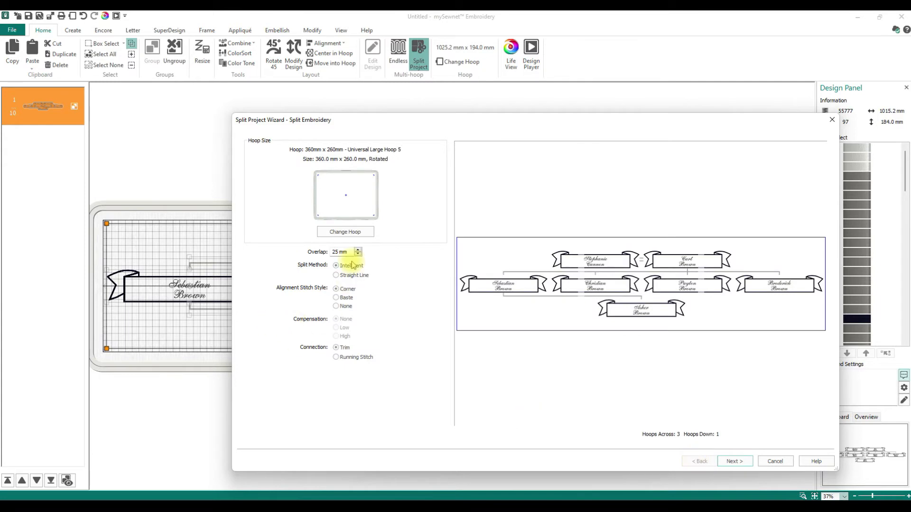
pyautogui.click(349, 275)
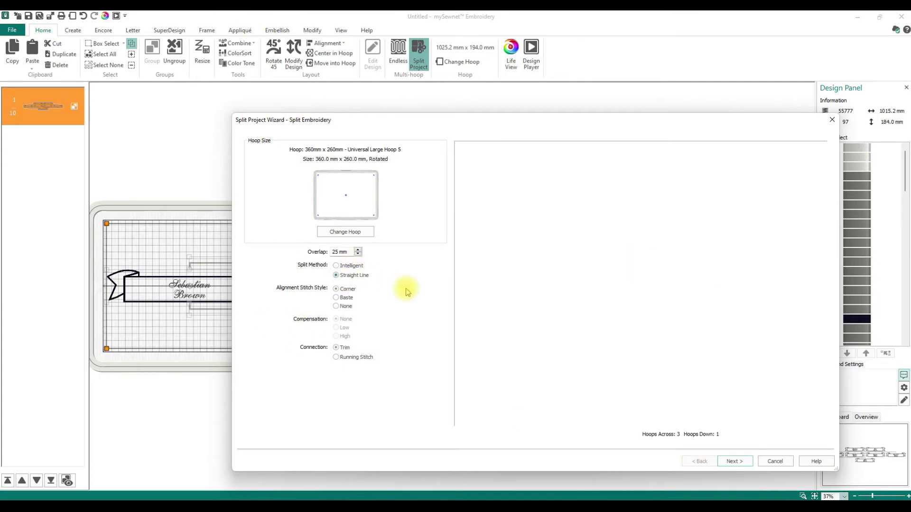
pyautogui.click(742, 462)
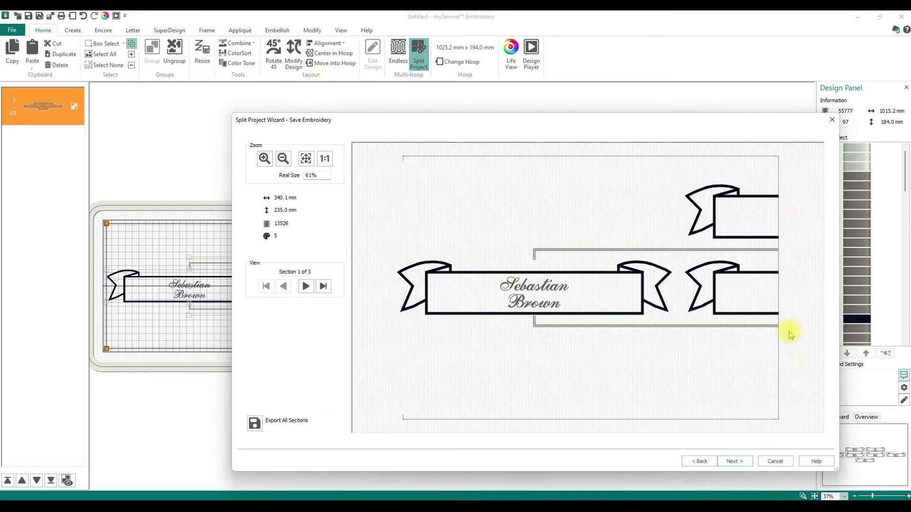
pyautogui.click(699, 461)
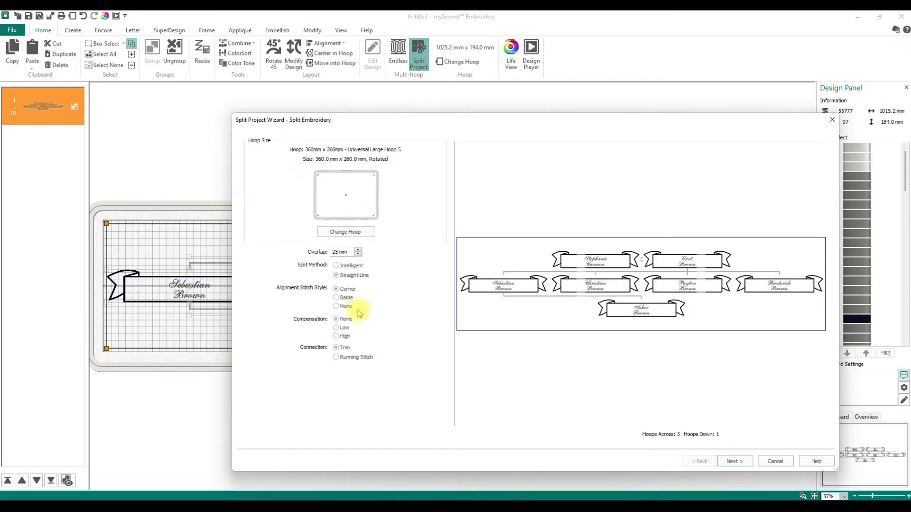
pyautogui.click(336, 266)
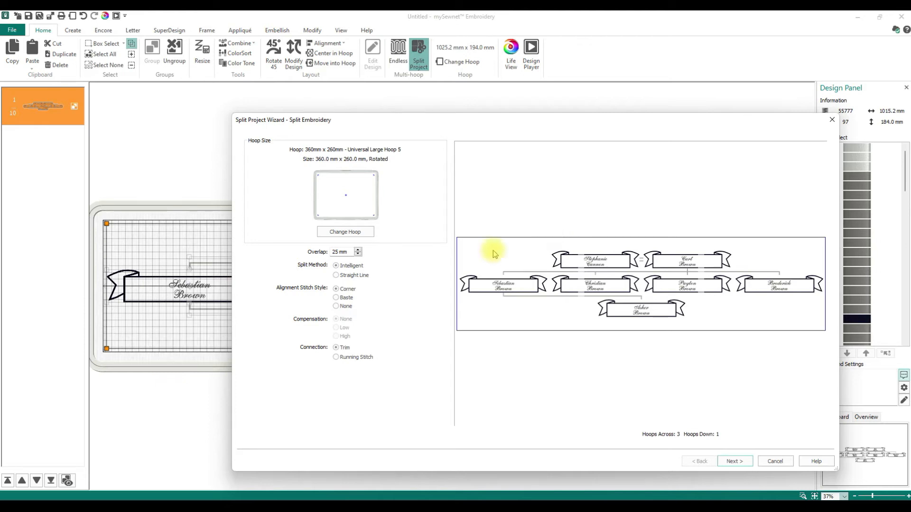
pyautogui.click(370, 279)
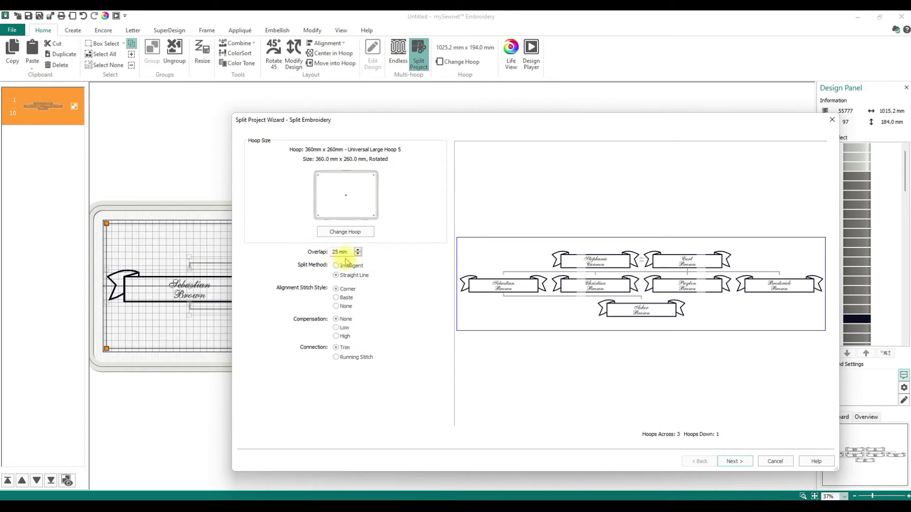
# Try a 0 mm overlap, then settle on 25 mm with Intelligent split and continue
pyautogui.doubleClick(336, 252)
pyautogui.write('0')
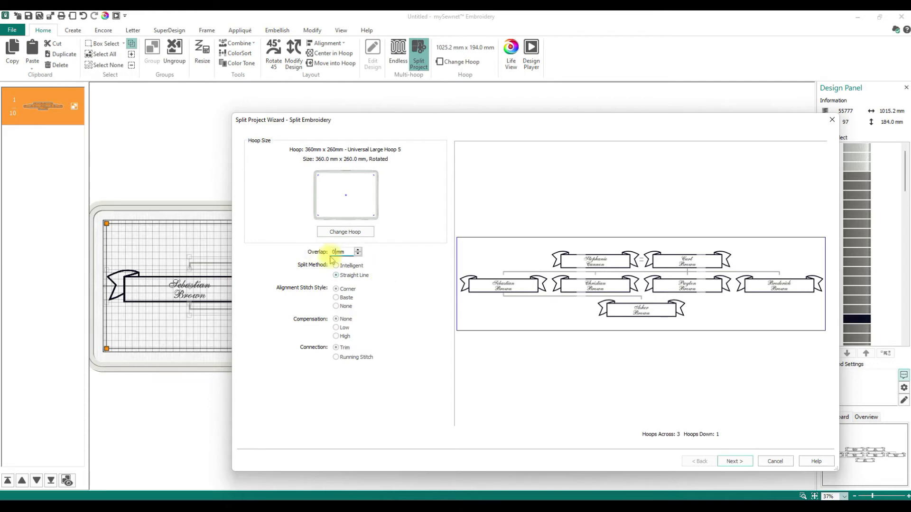
pyautogui.moveTo(341, 251); pyautogui.dragTo(288, 256)
pyautogui.write('25')
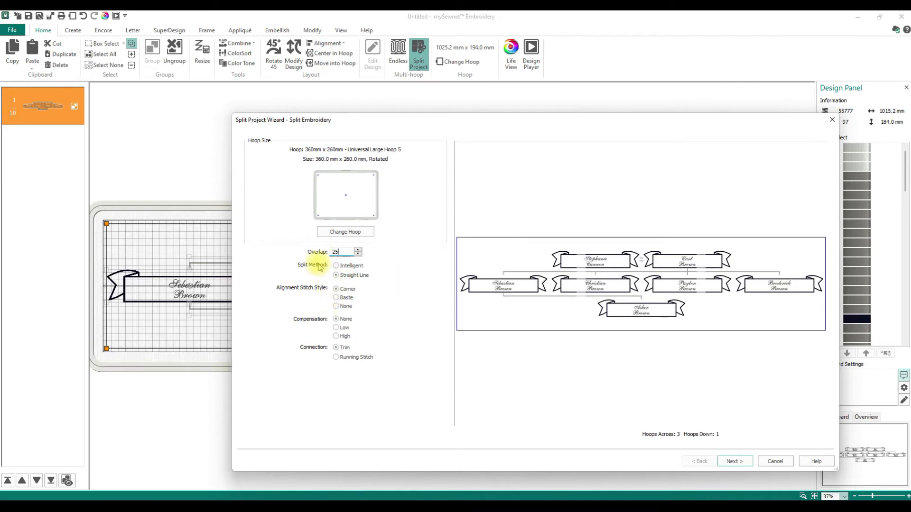
pyautogui.click(337, 266)
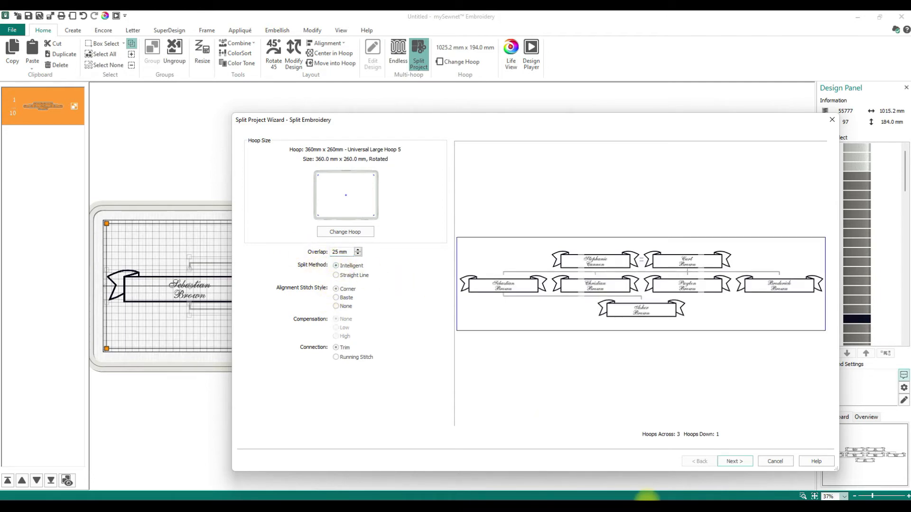
pyautogui.click(735, 462)
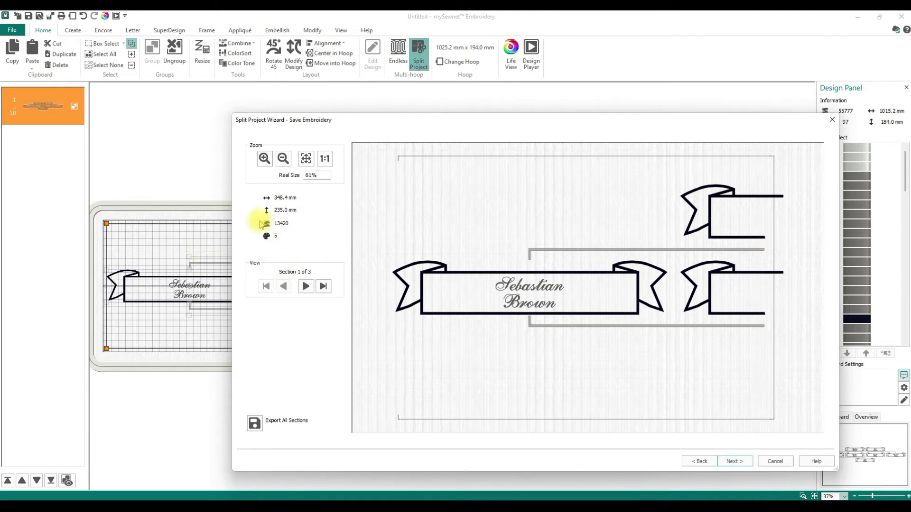
# Review split sections 2 and 3, dismiss the unsaved warning, and open Export All Sections
pyautogui.click(305, 286)
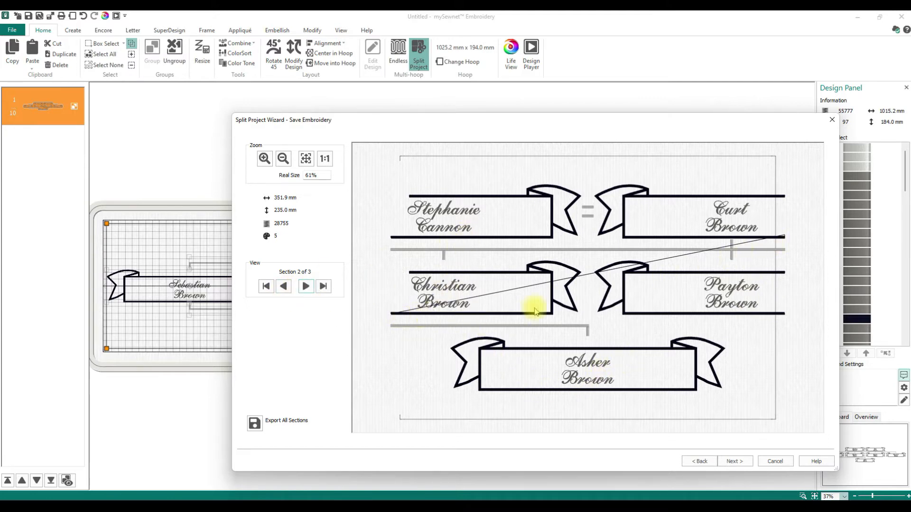
pyautogui.click(306, 286)
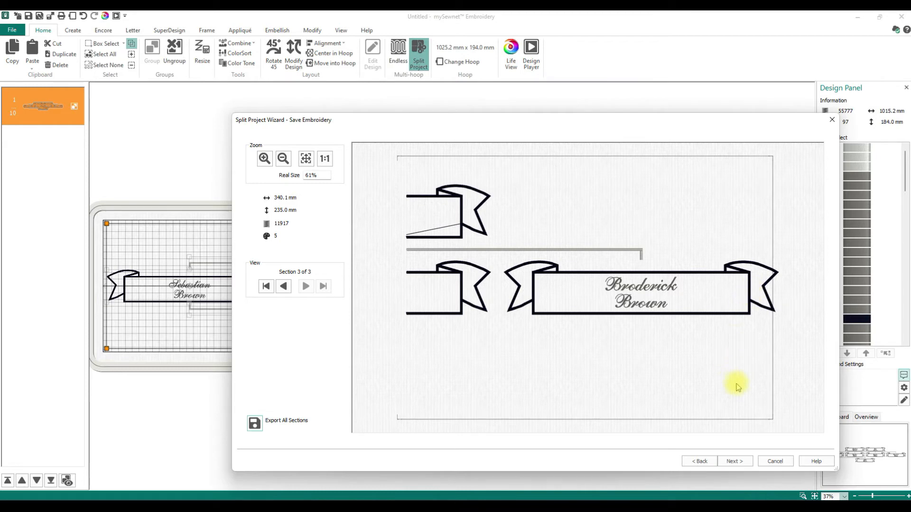
pyautogui.click(735, 460)
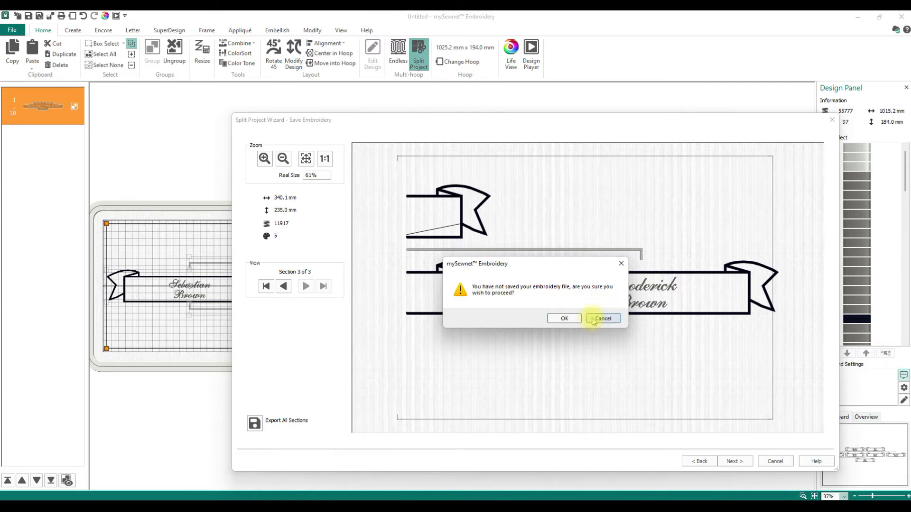
pyautogui.click(621, 264)
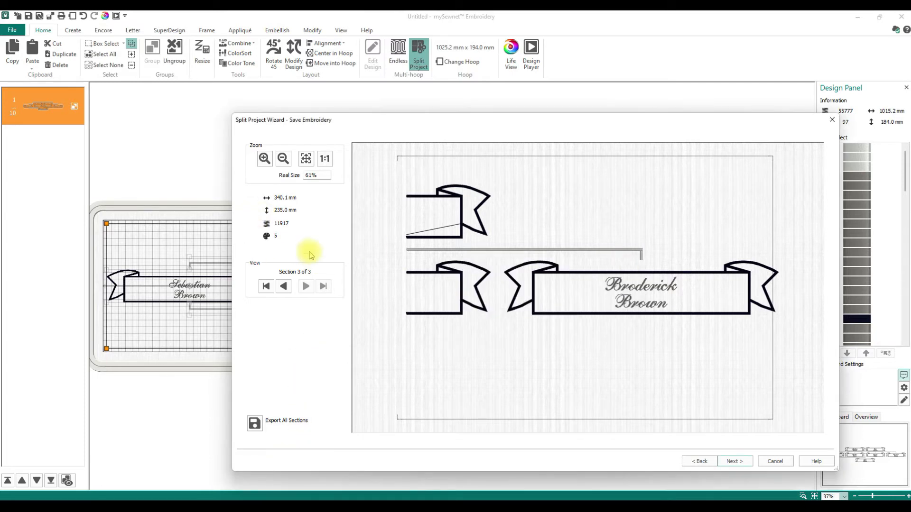
pyautogui.click(255, 423)
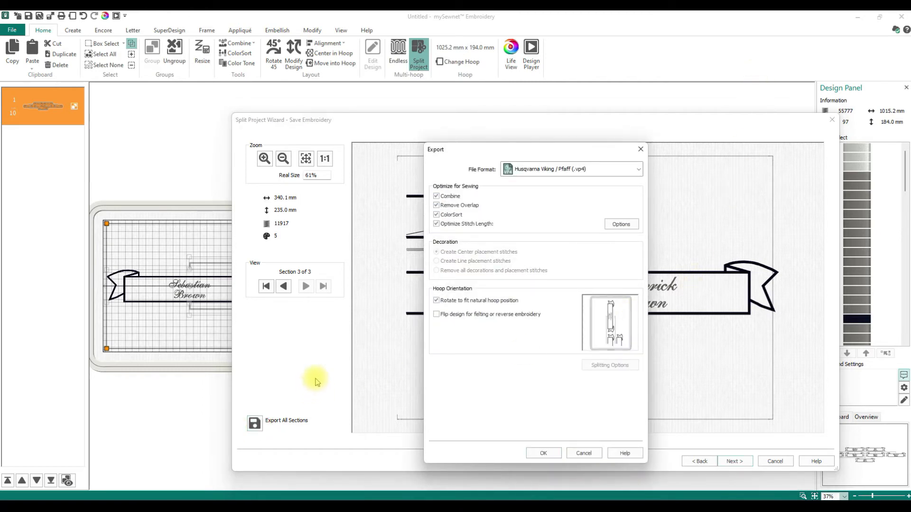
# Accept the .vp4 export settings and create a 'Family tree' folder on the Desktop
pyautogui.click(534, 456)
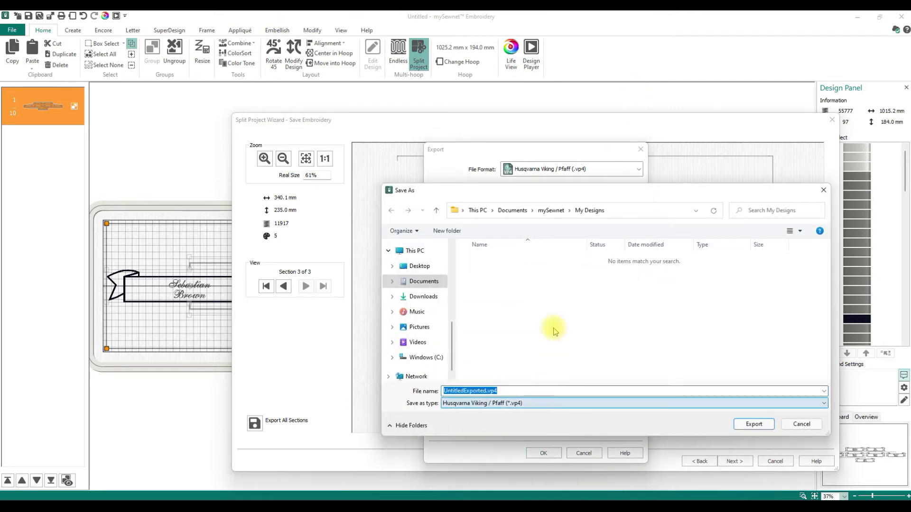
pyautogui.click(417, 265)
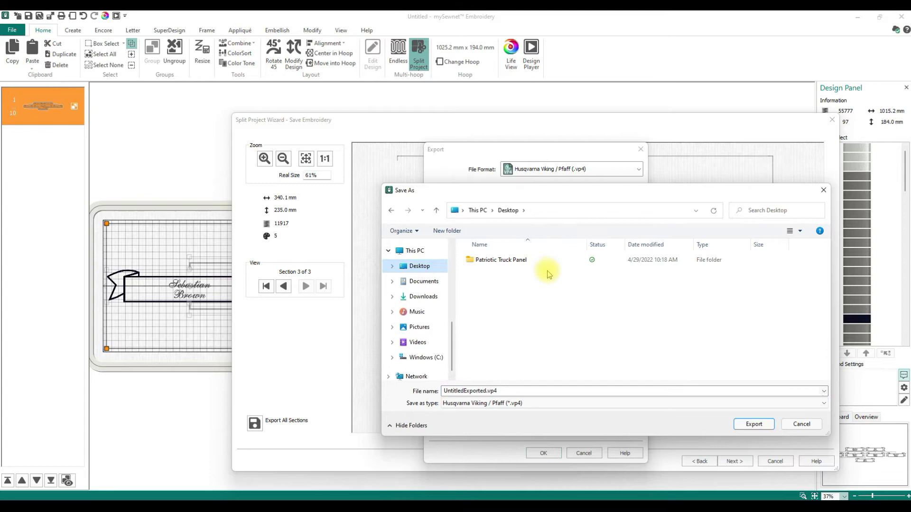
pyautogui.click(435, 232)
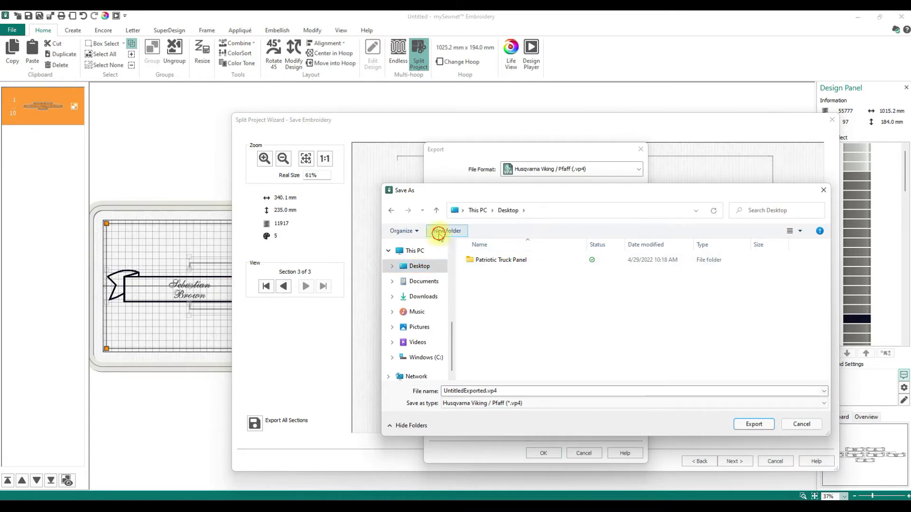
pyautogui.write('Fsamily')
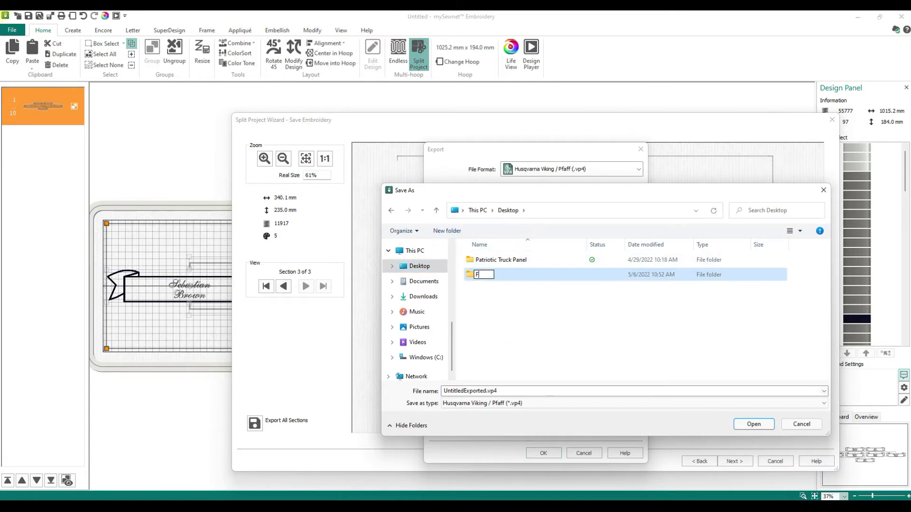
pyautogui.press('BackSpace')
pyautogui.press('BackSpace')
pyautogui.press('BackSpace')
pyautogui.press('BackSpace')
pyautogui.press('BackSpace')
pyautogui.press('BackSpace')
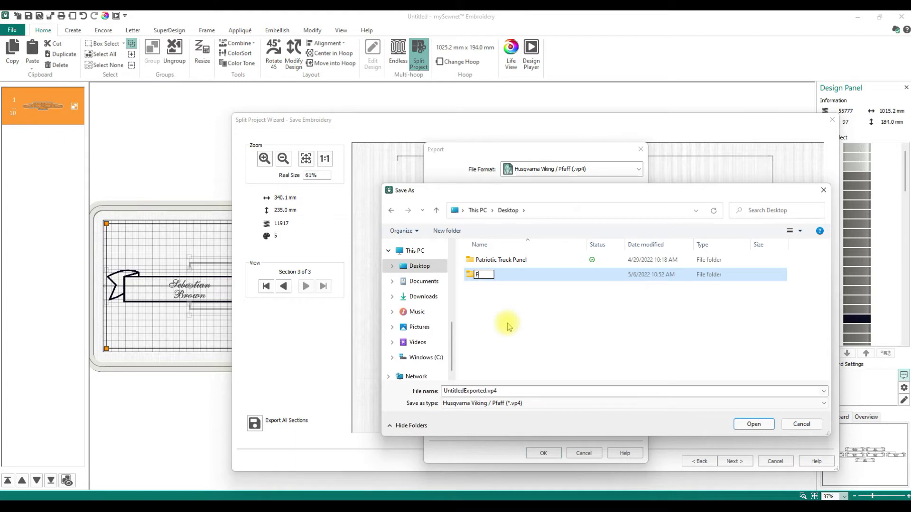
pyautogui.write('amily tree')
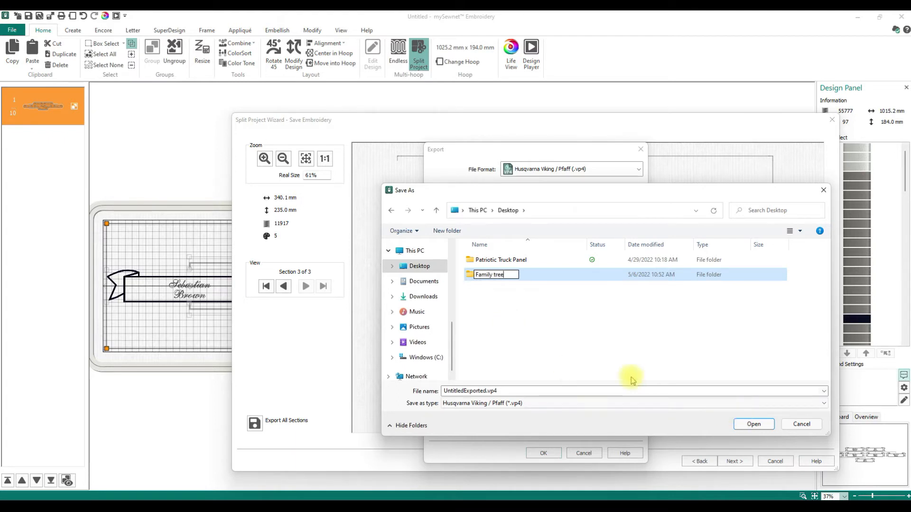
pyautogui.click(521, 265)
# Open the Family tree folder, enter a file name, and export all sections there
pyautogui.click(754, 424)
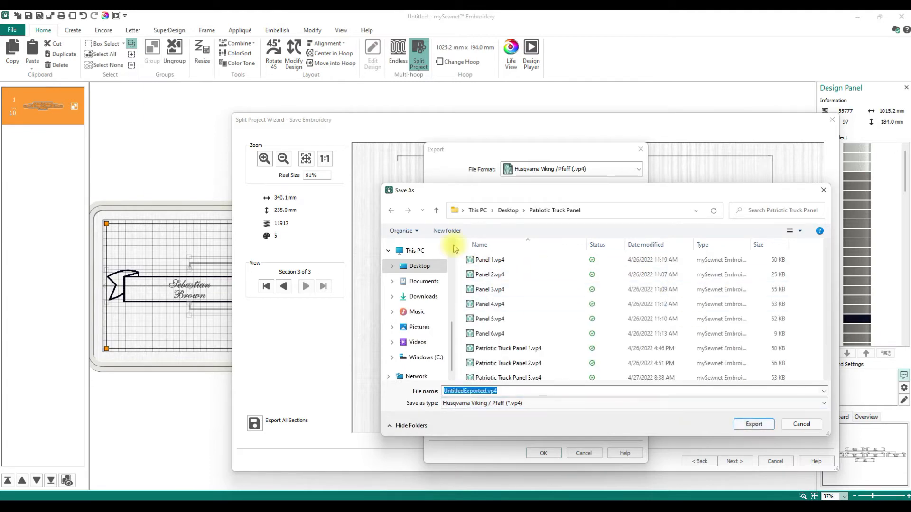
pyautogui.click(435, 210)
pyautogui.click(492, 259)
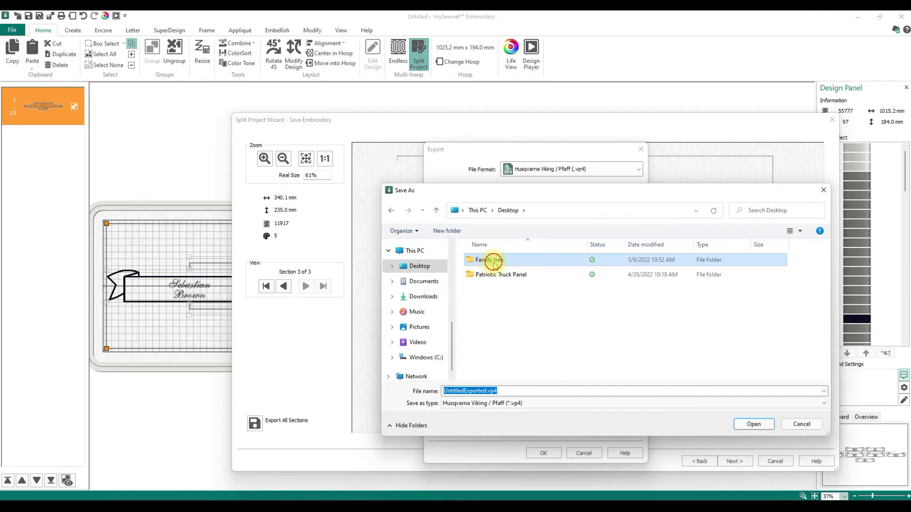
pyautogui.click(753, 424)
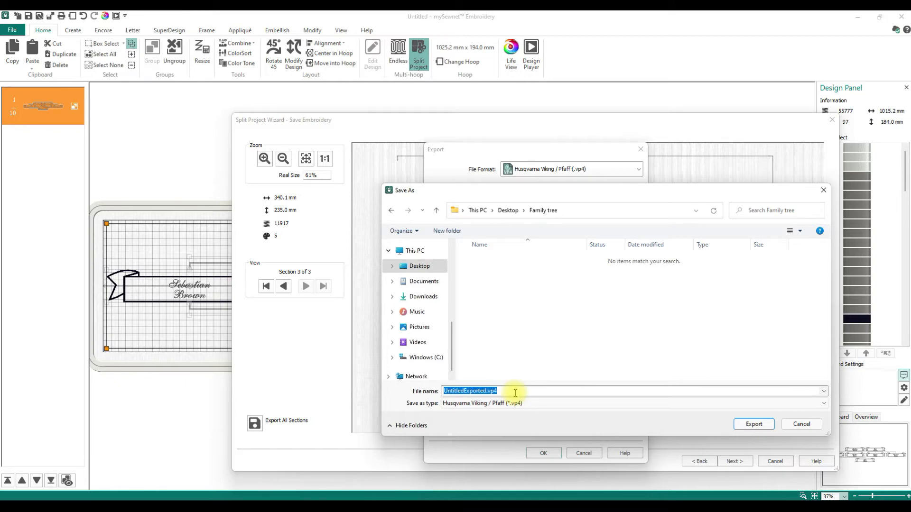
pyautogui.write('Stephanie')
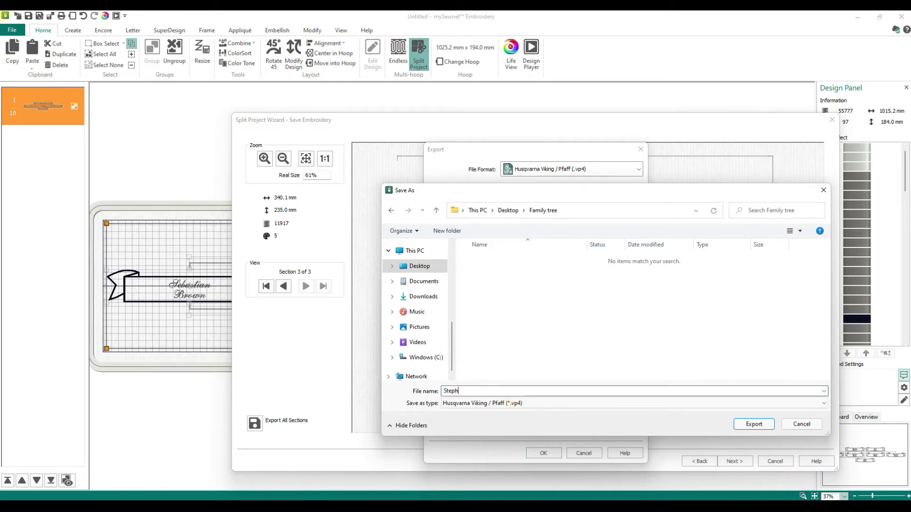
pyautogui.click(750, 424)
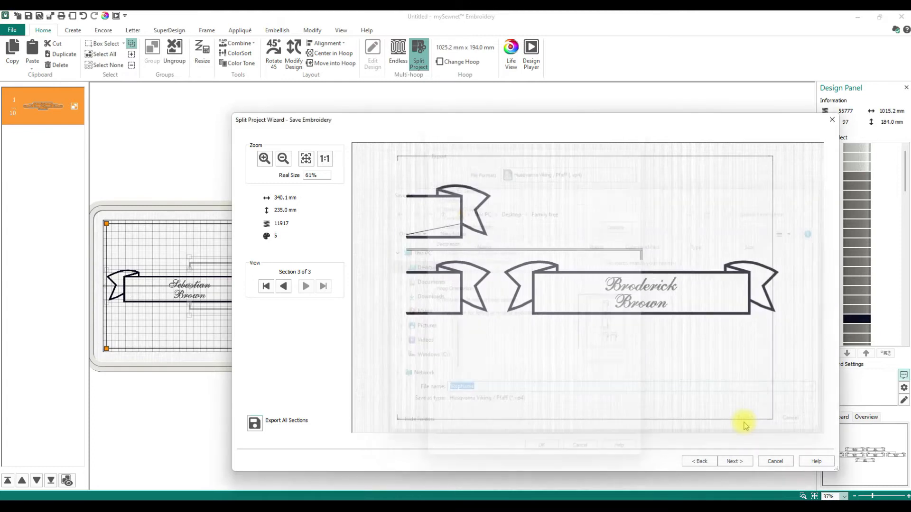
# Advance the Split Project Wizard to the Print Options page
pyautogui.click(736, 461)
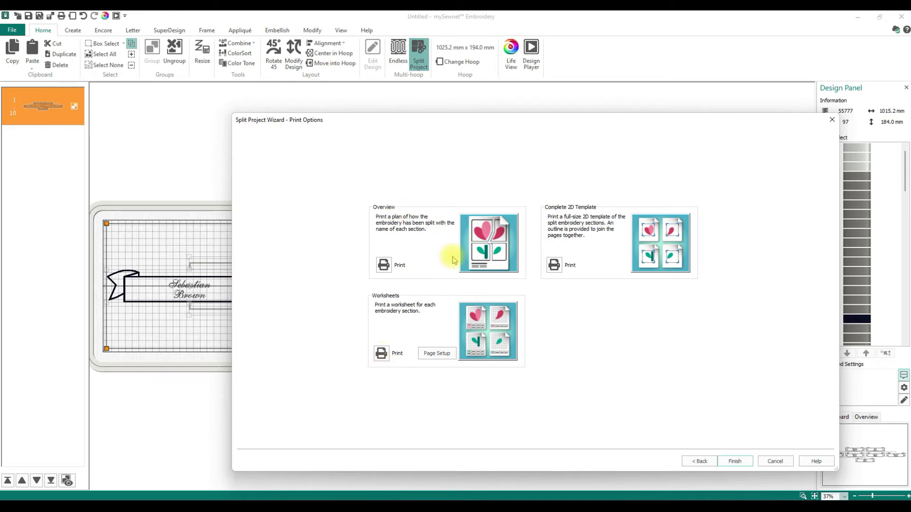
# Print the section overview plan using the Microsoft Print to PDF printer
pyautogui.click(383, 265)
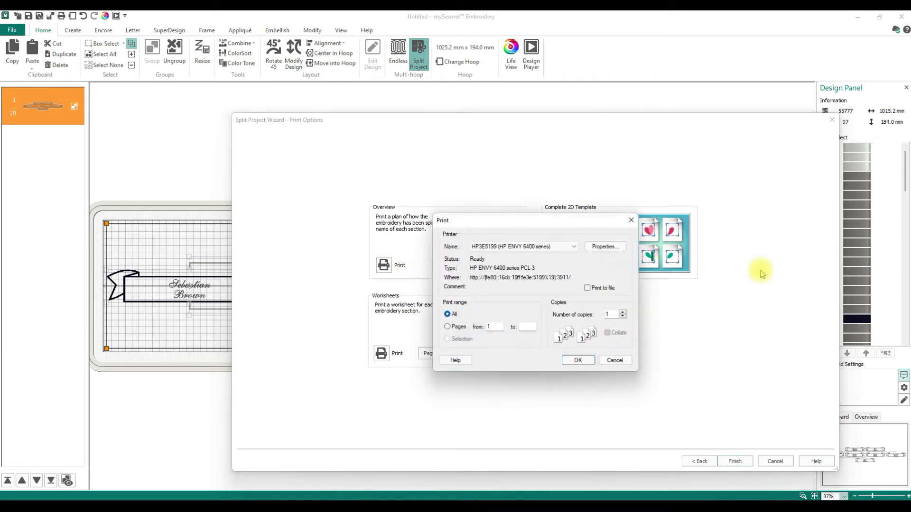
pyautogui.click(572, 246)
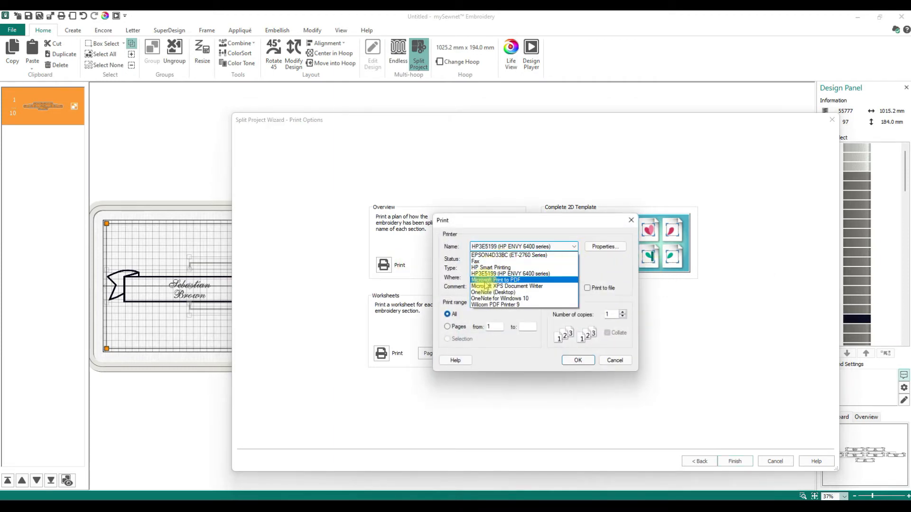
pyautogui.click(493, 280)
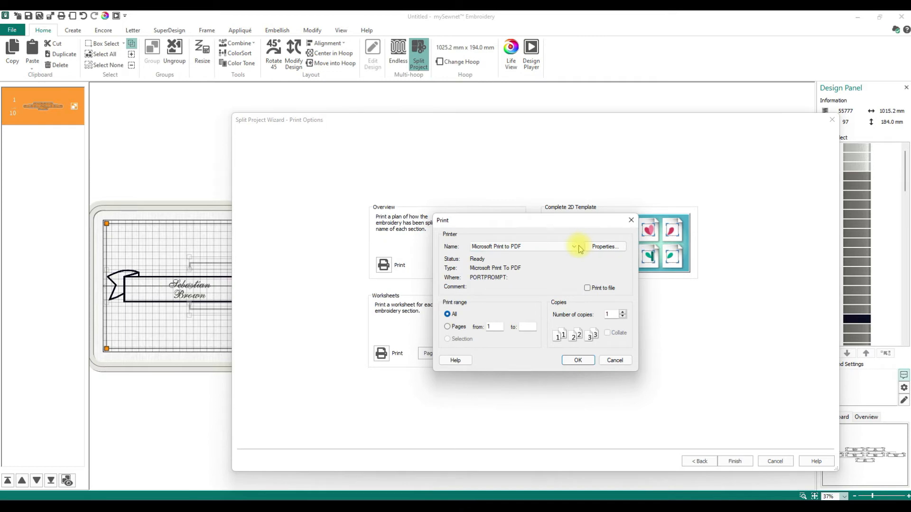
pyautogui.click(578, 360)
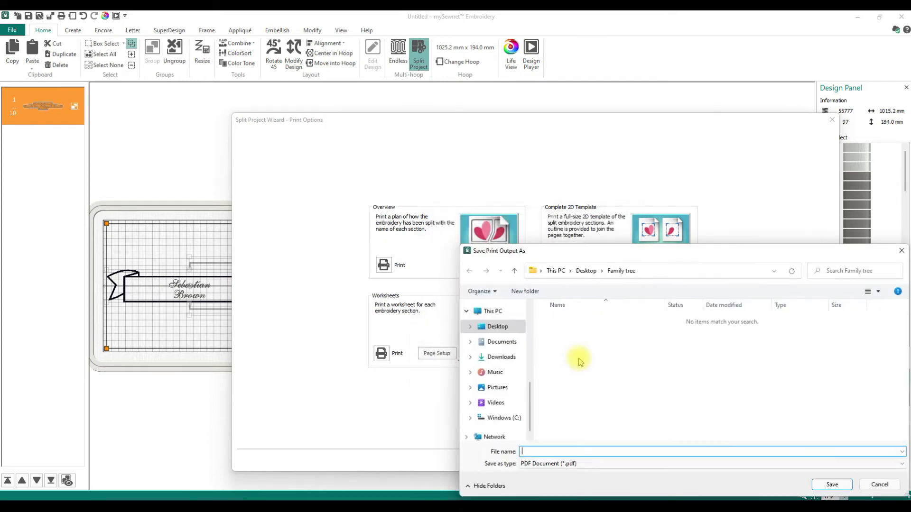
# Save the PDF, named after a family member, into the Family tree folder and finish the wizard
pyautogui.write('Strephanie')
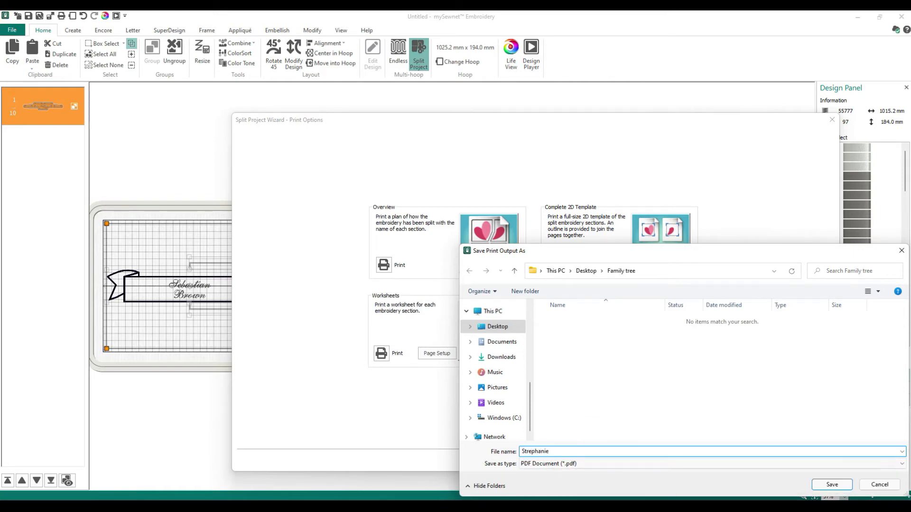
pyautogui.click(830, 485)
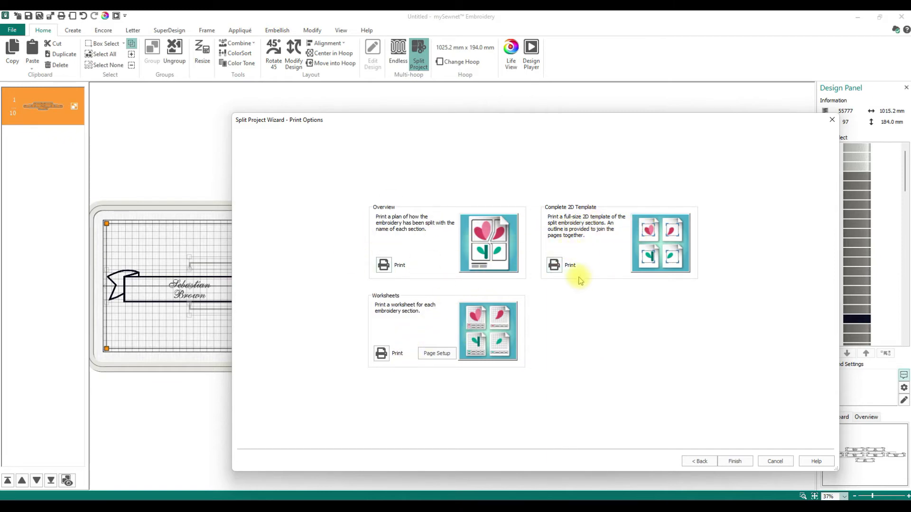
pyautogui.click(739, 461)
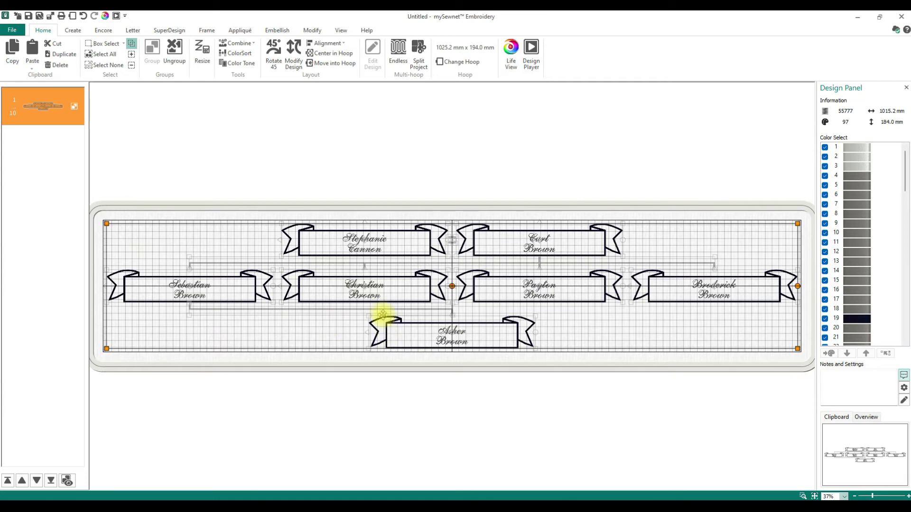
# Ungroup the family tree and select individual banners, ending on the upper-left top-row banner
pyautogui.click(411, 97)
pyautogui.click(220, 292)
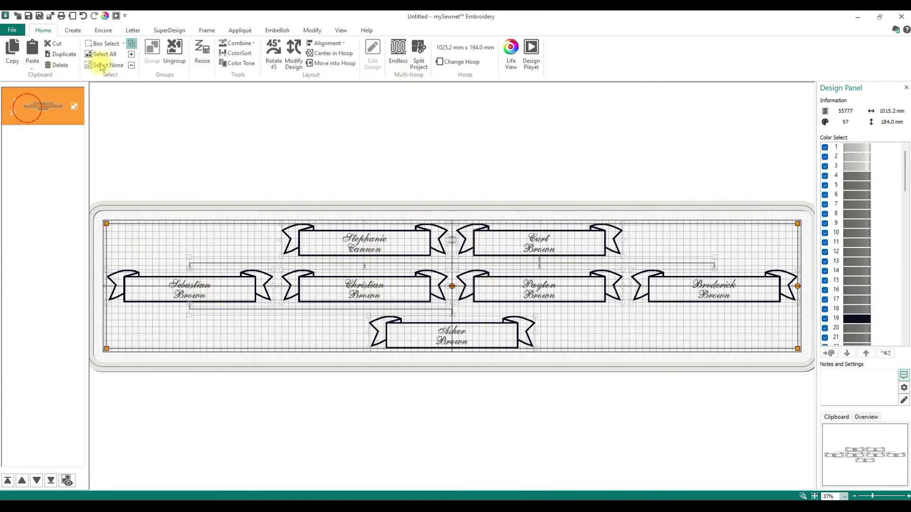
pyautogui.click(174, 50)
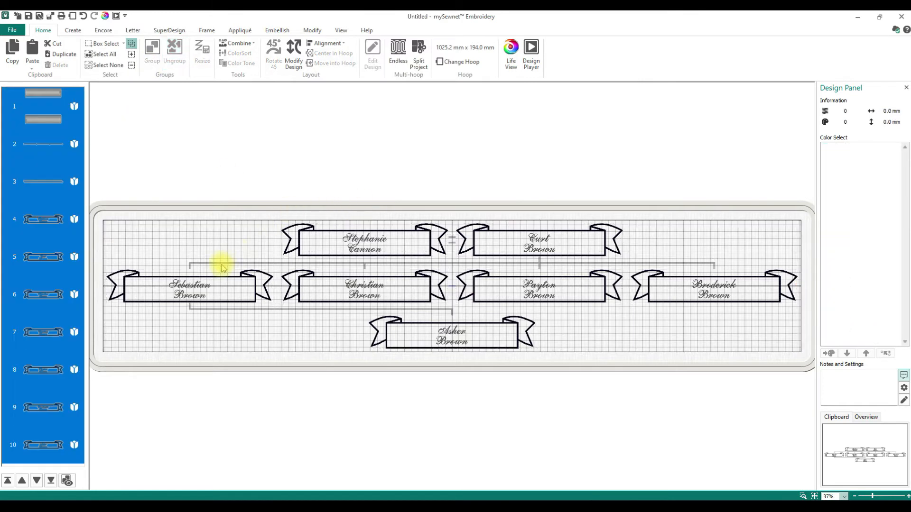
pyautogui.click(279, 303)
pyautogui.click(346, 246)
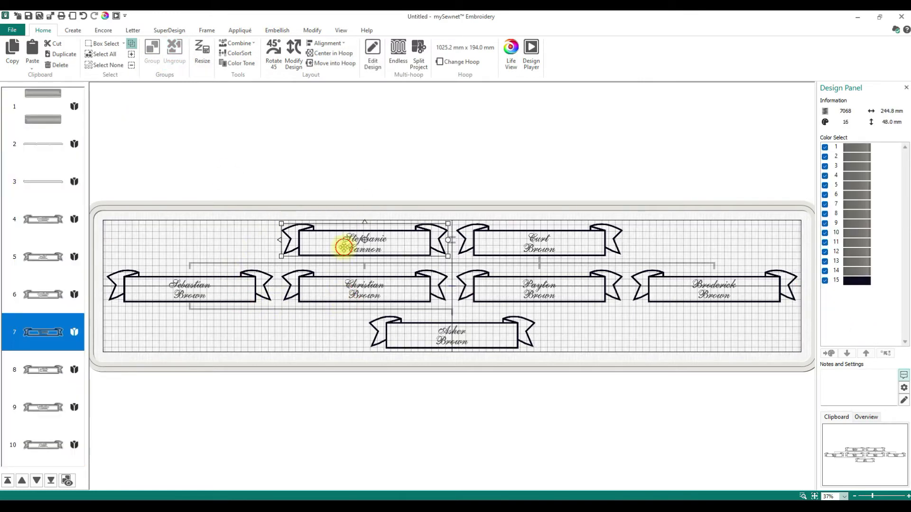
pyautogui.click(504, 326)
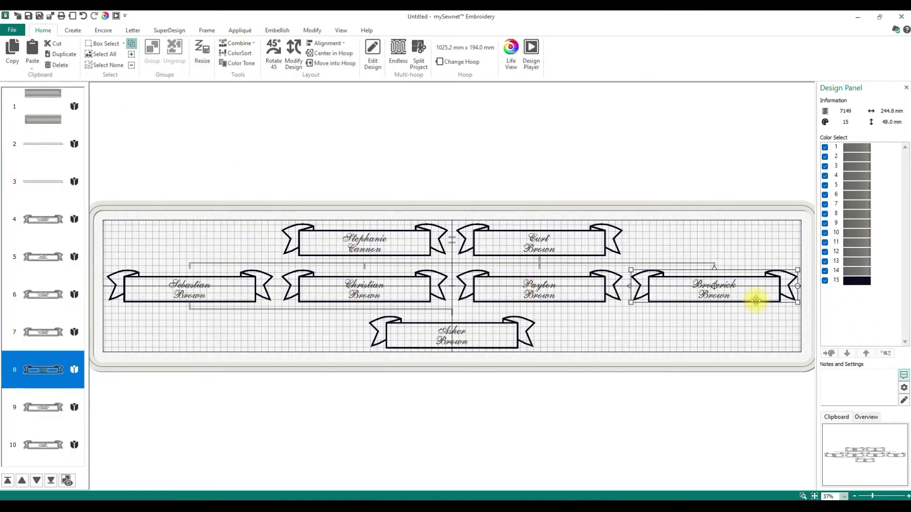
pyautogui.click(712, 303)
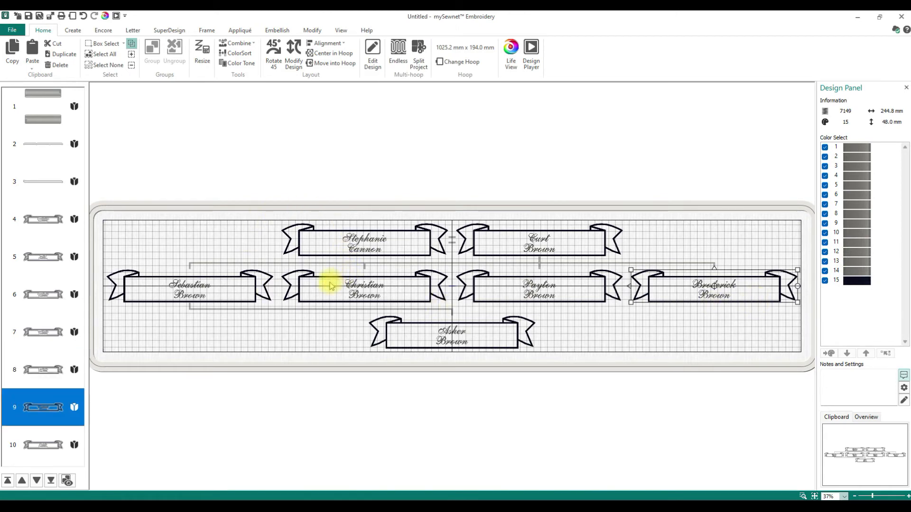
pyautogui.click(367, 243)
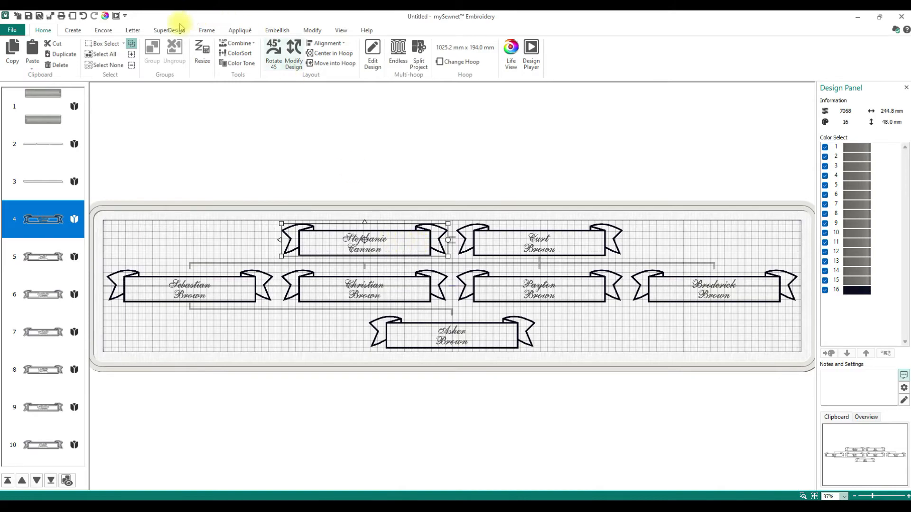
# Create 2-11-75 lettering in the Adina 12-40mm font
pyautogui.click(135, 29)
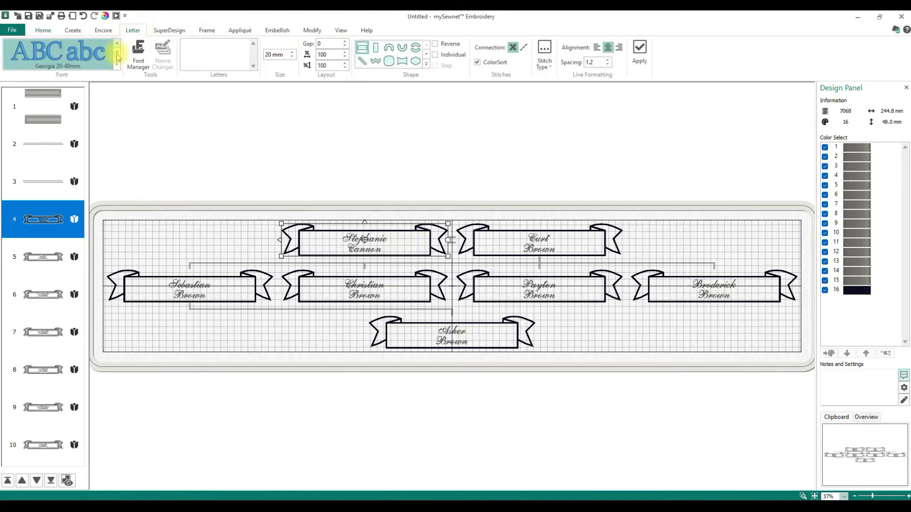
pyautogui.click(122, 69)
pyautogui.scroll(10, 124, 86)
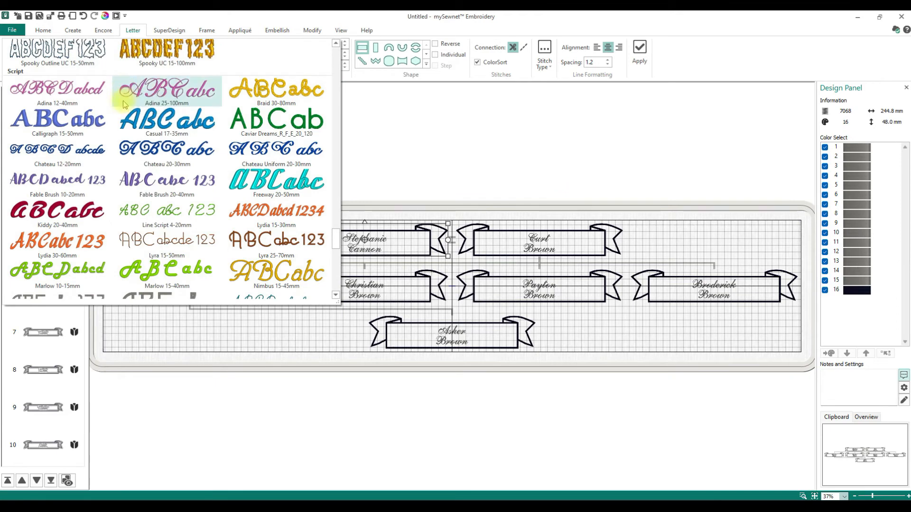
pyautogui.click(60, 88)
pyautogui.click(216, 53)
pyautogui.write('2-11-75')
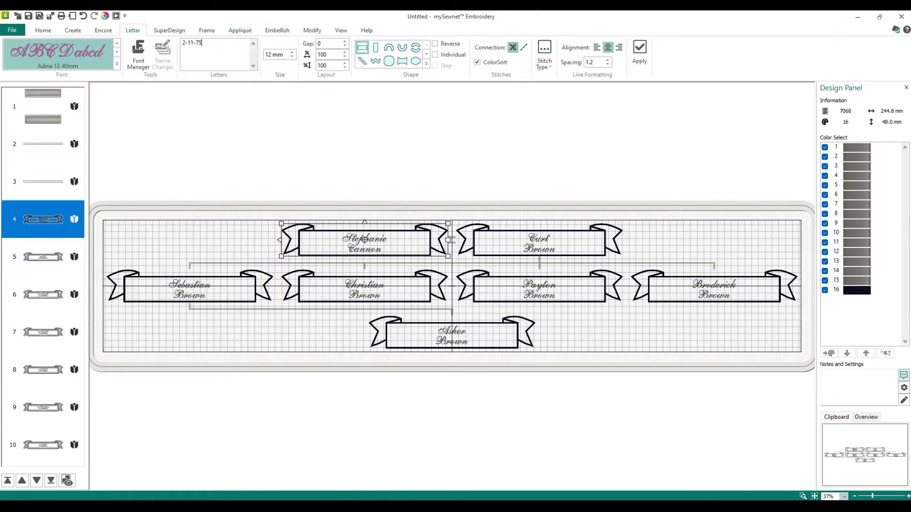
pyautogui.click(639, 52)
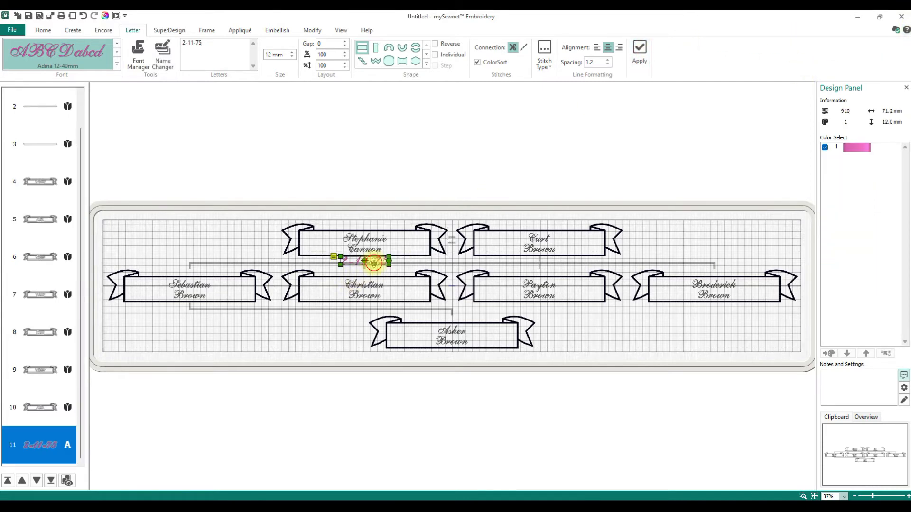
# Position the 2-11-75 date at the left end of the upper-left top-row banner
pyautogui.moveTo(372, 261); pyautogui.dragTo(339, 240)
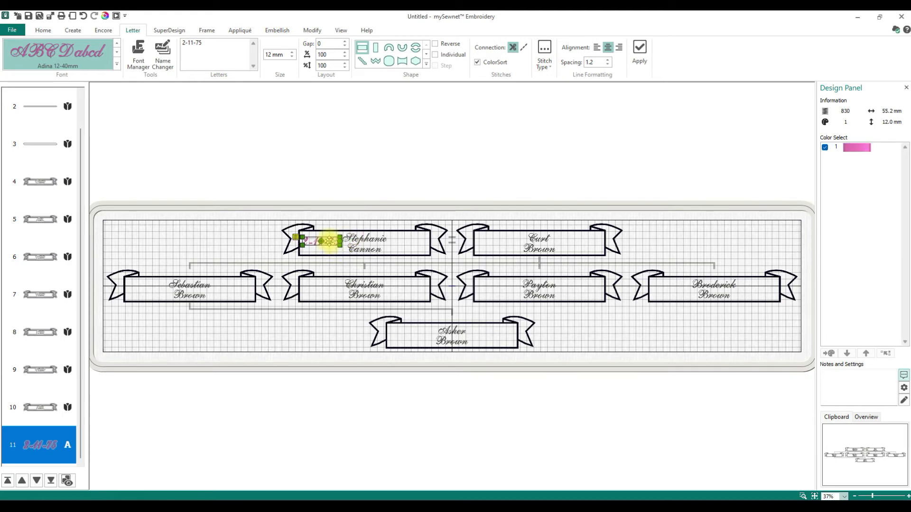
pyautogui.click(346, 166)
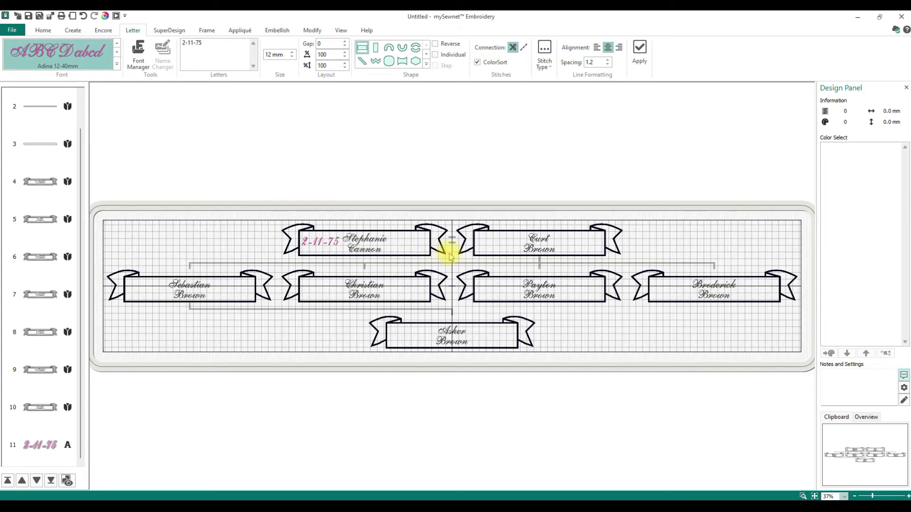
pyautogui.click(321, 245)
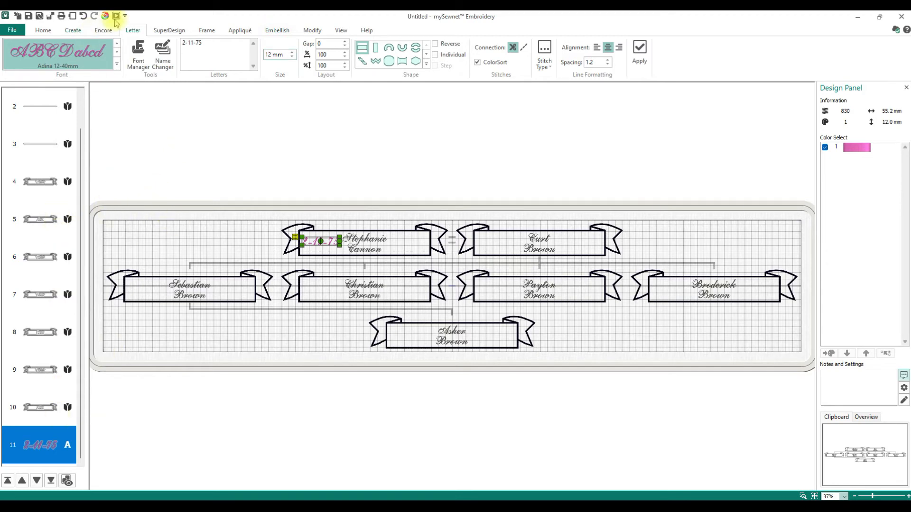
# Select all banners, connectors and the date, and group them together
pyautogui.click(46, 31)
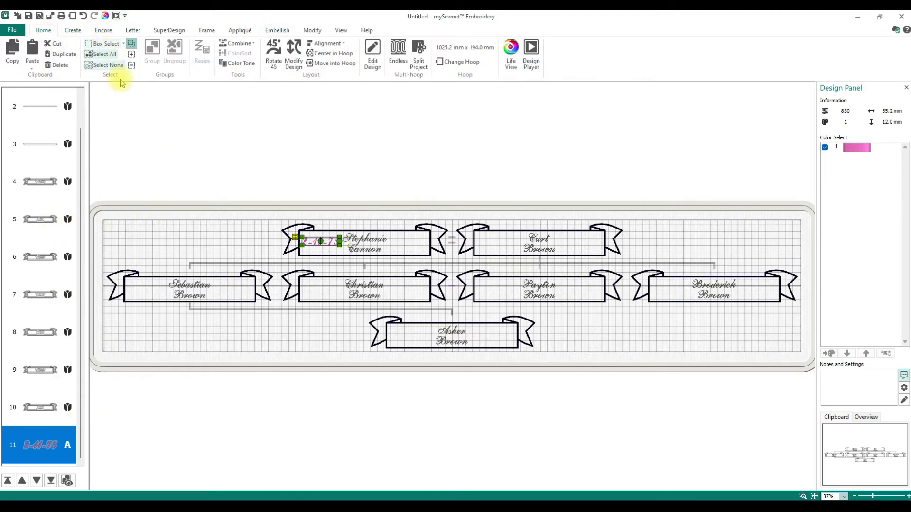
pyautogui.click(105, 54)
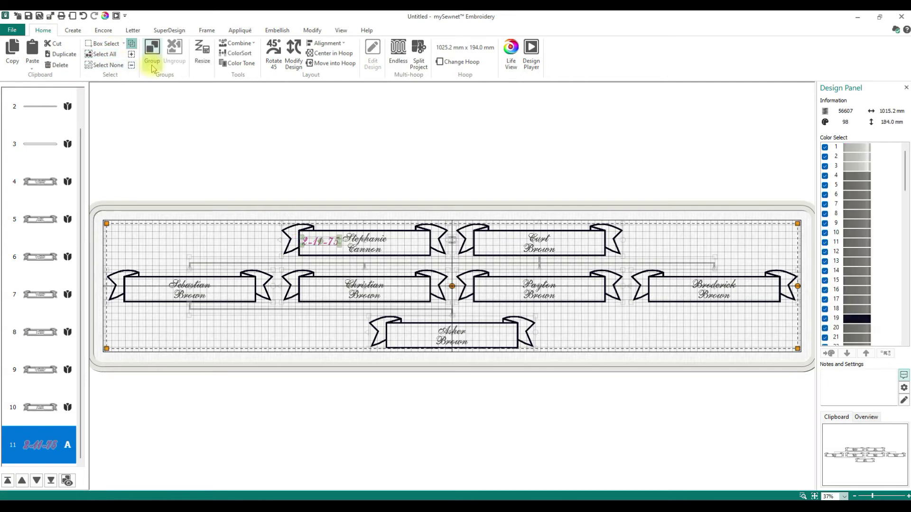
pyautogui.click(152, 53)
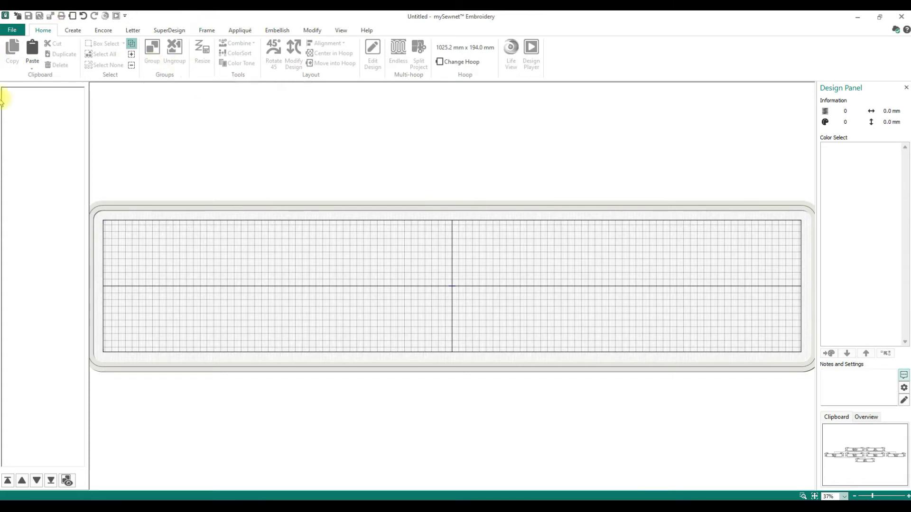
# Launch the Project-in-the-Hoop wizard from the Create tab
pyautogui.click(72, 30)
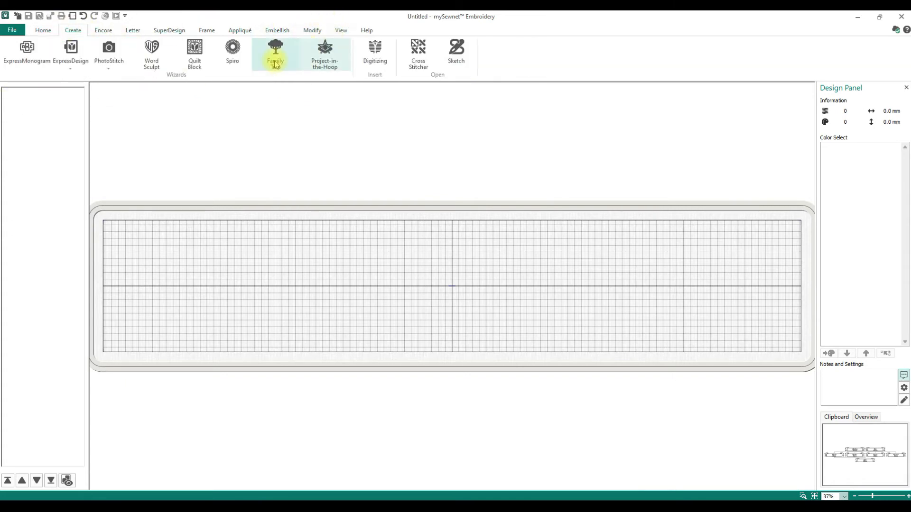
pyautogui.click(43, 31)
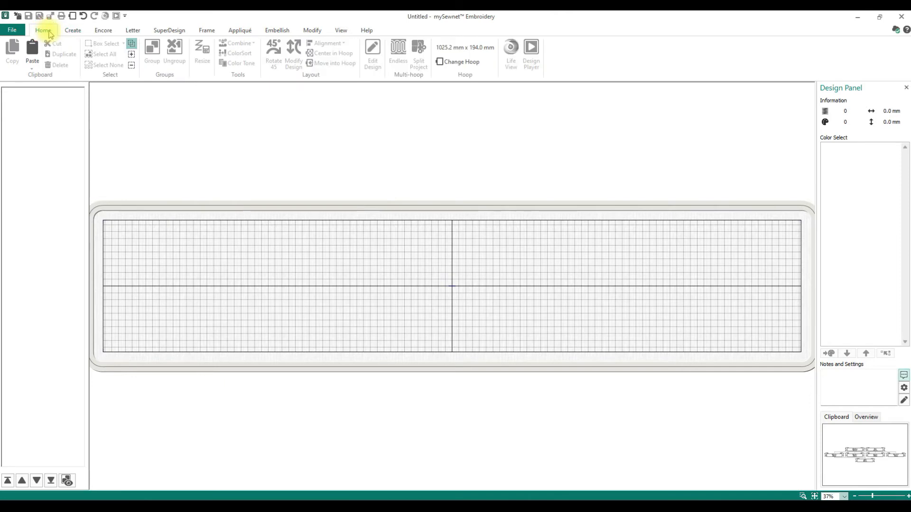
pyautogui.click(395, 57)
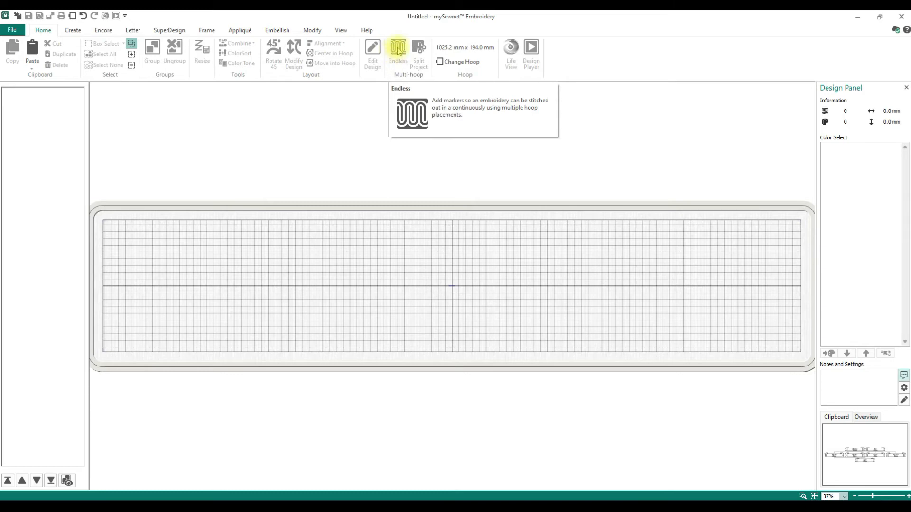
pyautogui.click(75, 34)
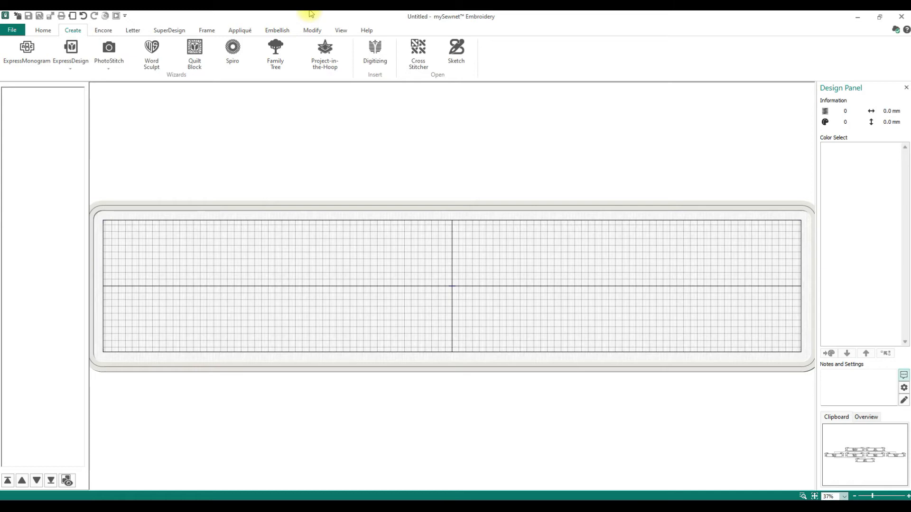
pyautogui.click(324, 68)
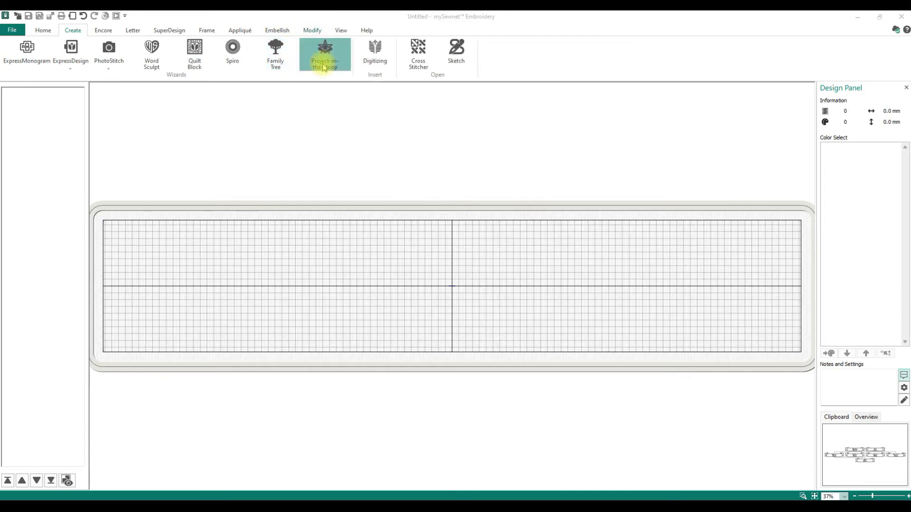
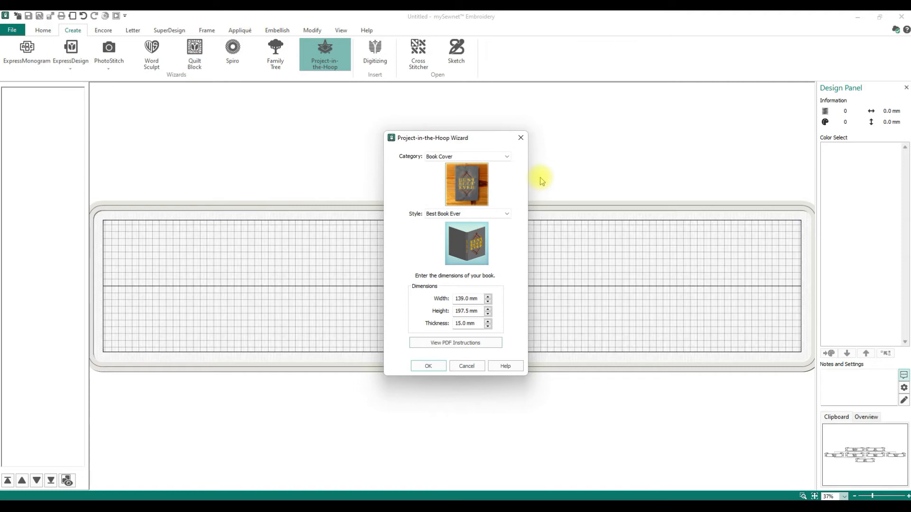
# Set the Project-in-the-Hoop Category dropdown from Book Cover to Pencil Case
pyautogui.click(504, 158)
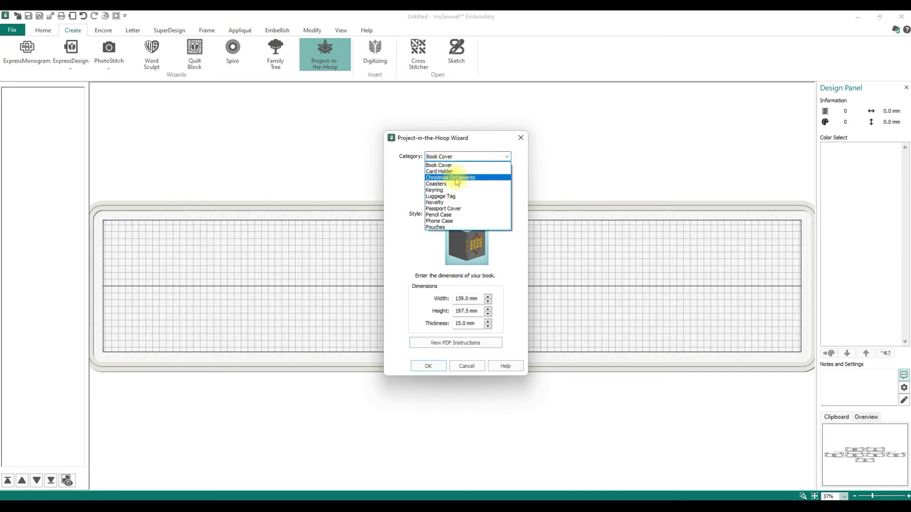
pyautogui.click(453, 214)
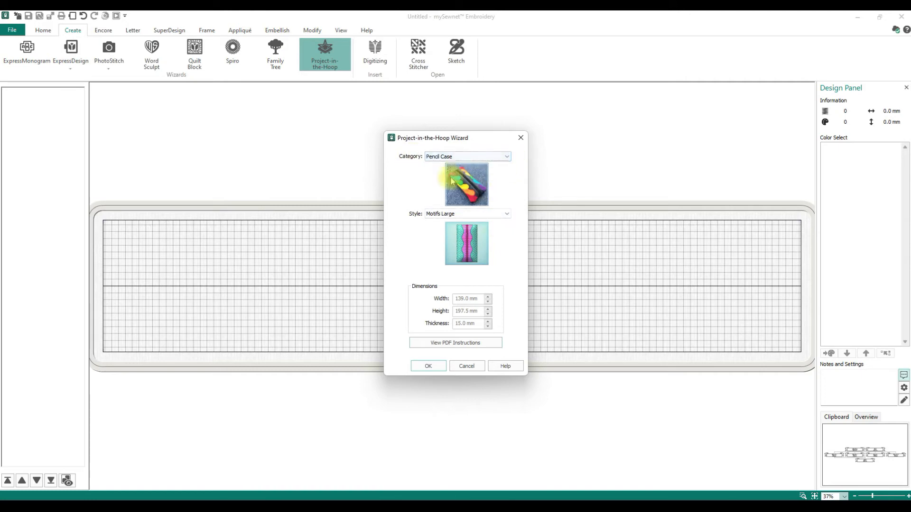
pyautogui.click(508, 157)
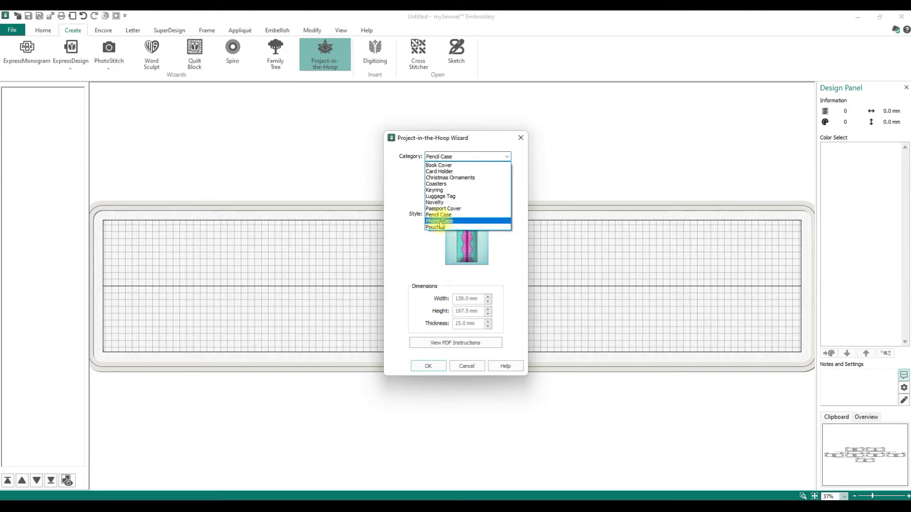
# Preview the Motifs Small, Palette Large, Palette Small and Pyramids Large pencil case styles
pyautogui.click(440, 215)
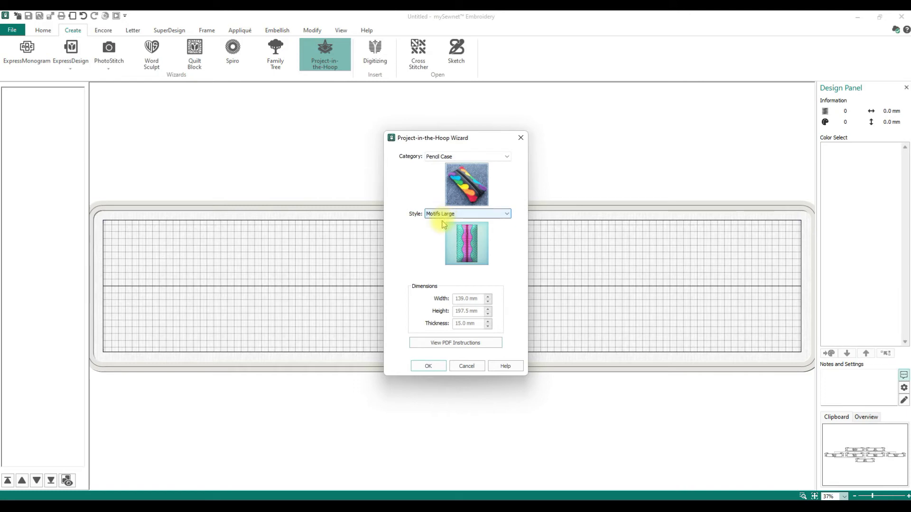
pyautogui.click(444, 214)
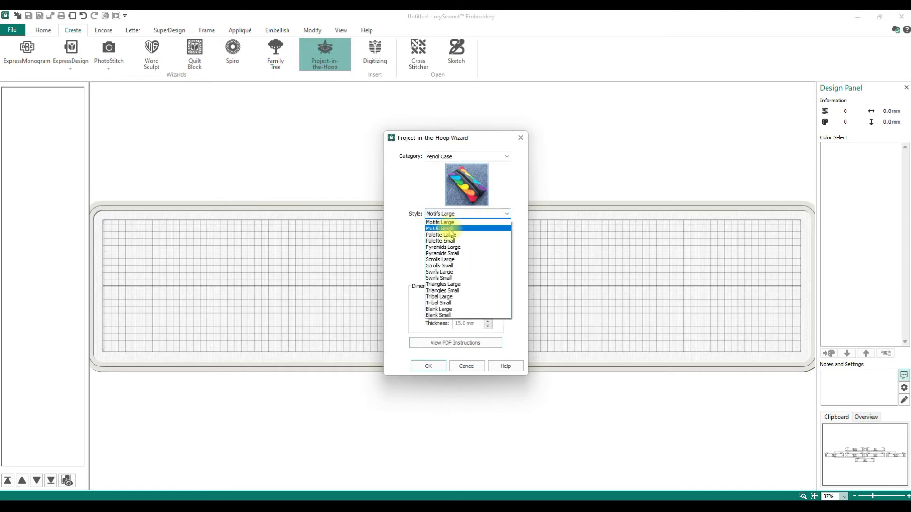
pyautogui.click(449, 229)
pyautogui.click(501, 216)
pyautogui.click(443, 237)
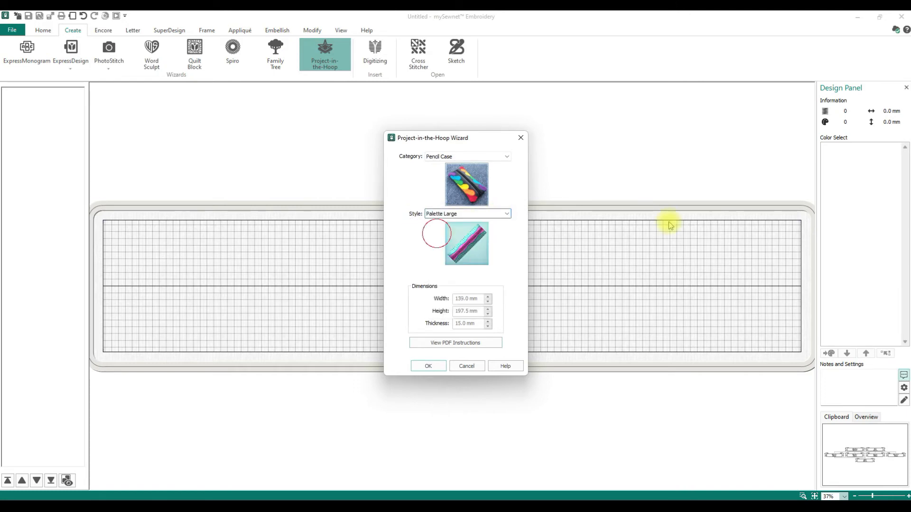
pyautogui.click(498, 219)
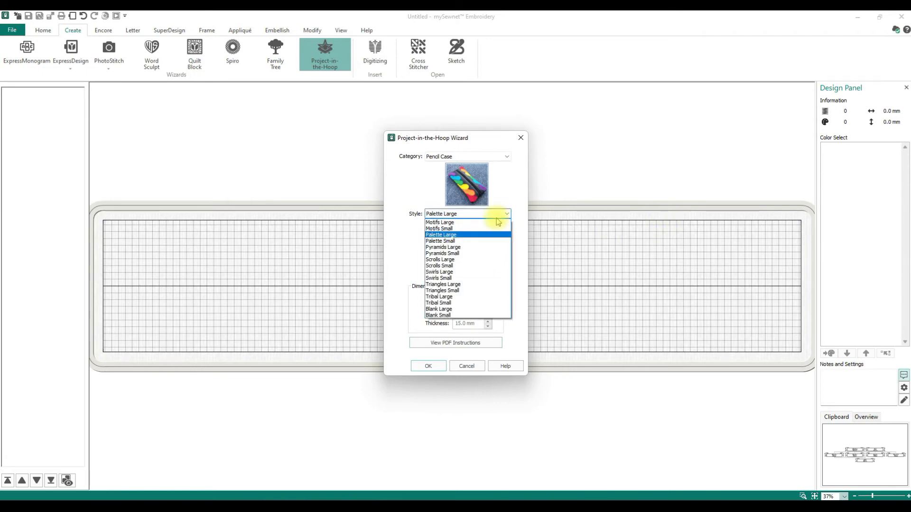
pyautogui.click(463, 241)
pyautogui.click(505, 217)
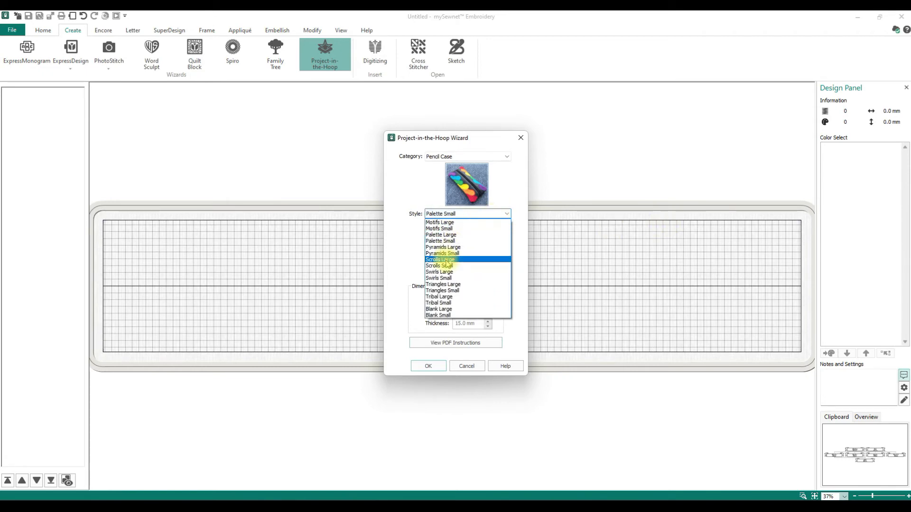
pyautogui.click(506, 247)
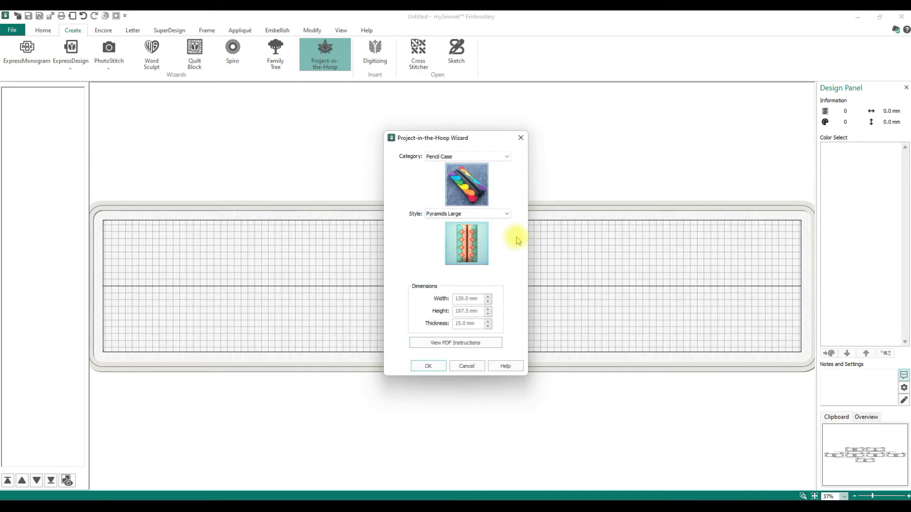
# Preview the Scrolls Small, Swirls Large, Triangles Small, Tribal Small and Blank Large styles
pyautogui.click(505, 215)
pyautogui.click(446, 265)
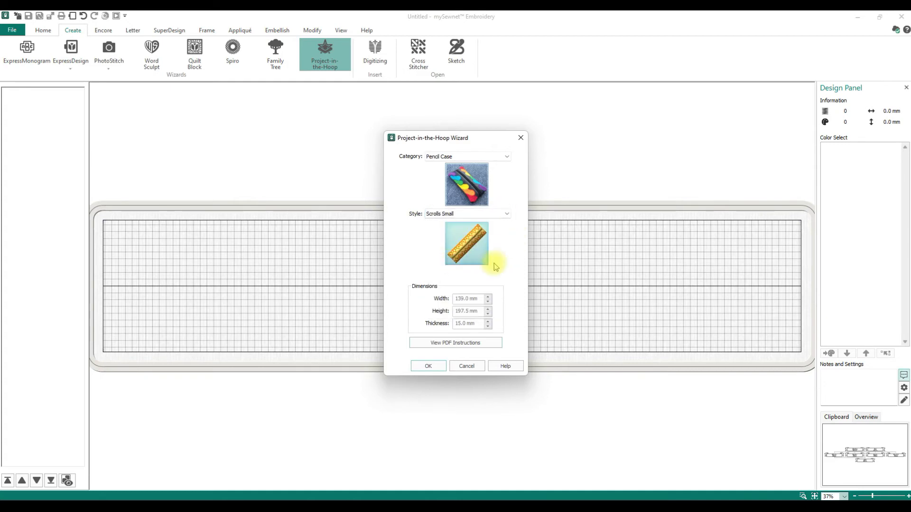
pyautogui.click(505, 216)
pyautogui.click(456, 272)
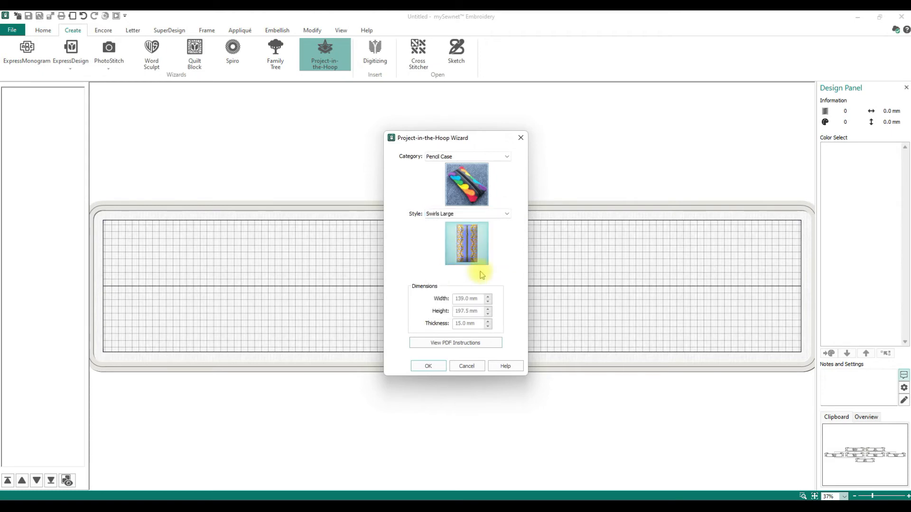
pyautogui.click(507, 216)
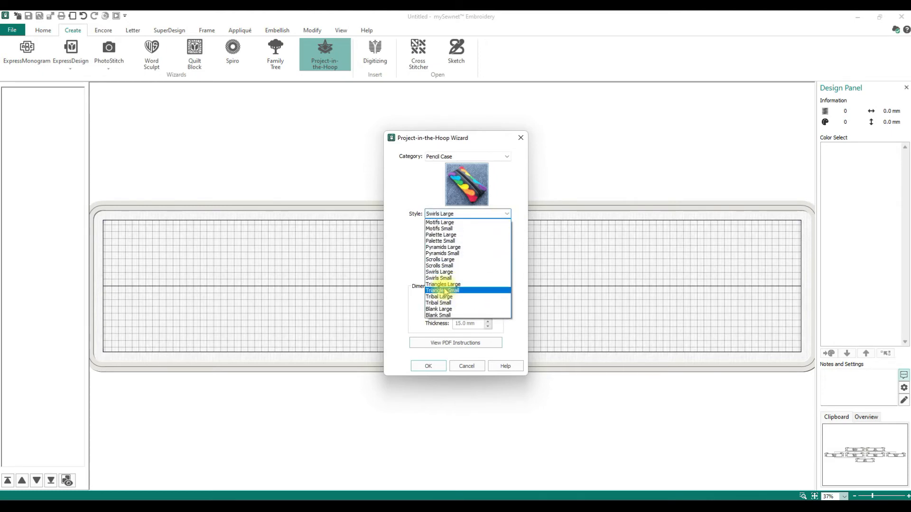
pyautogui.click(441, 290)
pyautogui.click(506, 214)
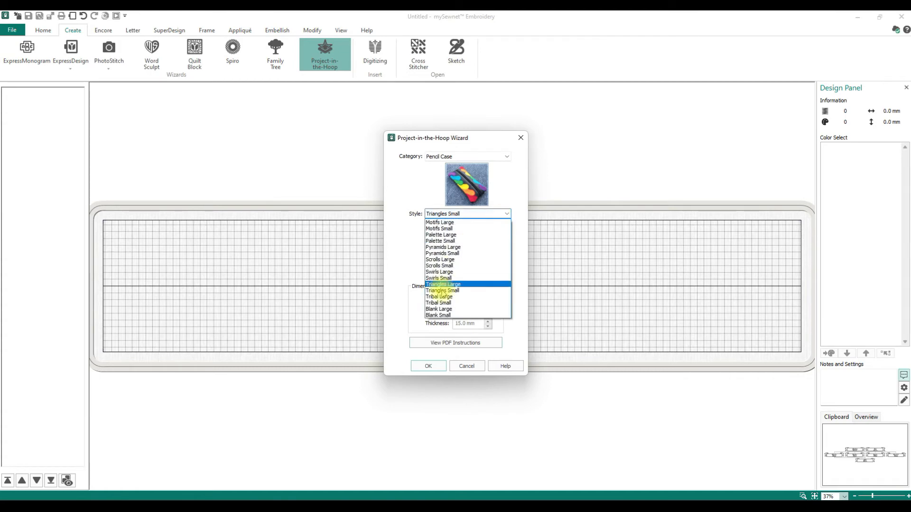
pyautogui.click(437, 306)
pyautogui.click(506, 215)
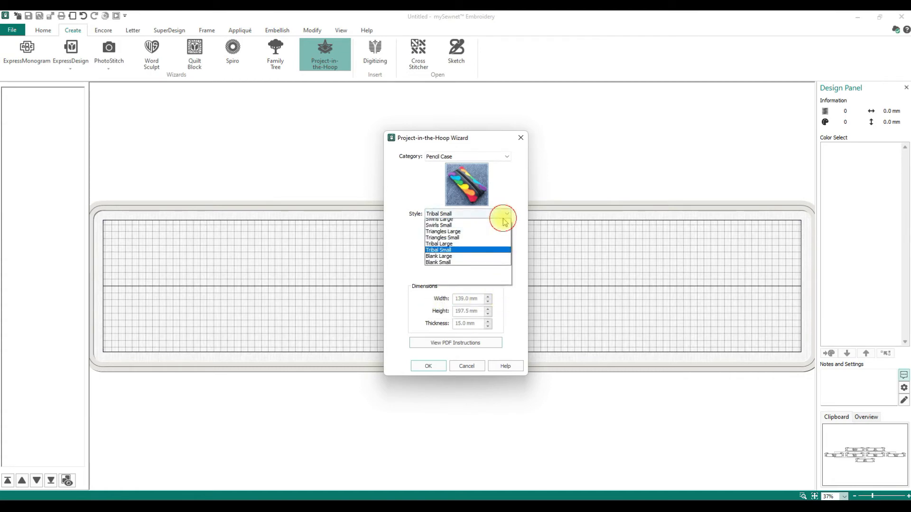
pyautogui.click(432, 309)
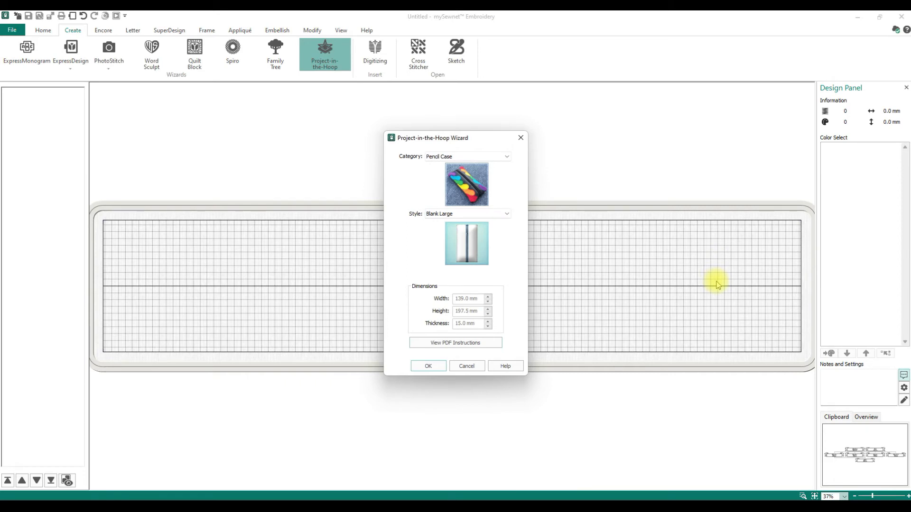
# Settle on the Palette Large style and open its PDF instructions
pyautogui.click(498, 214)
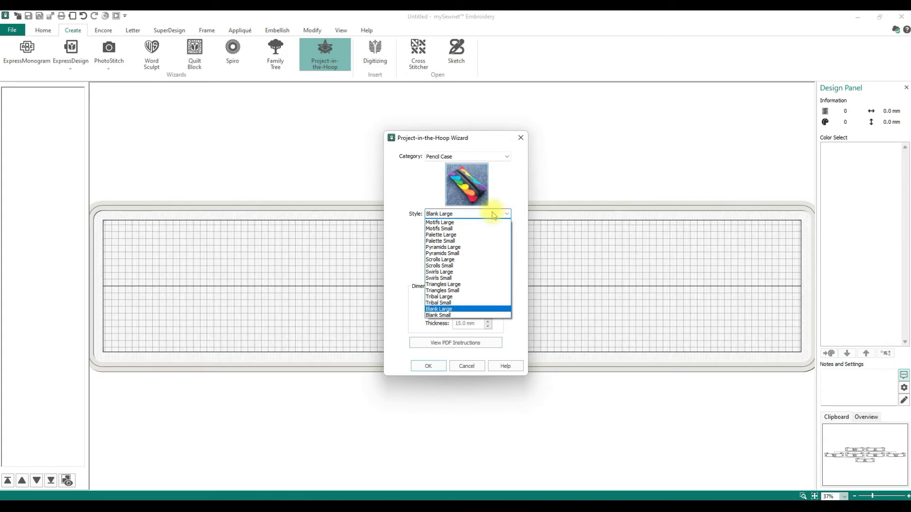
pyautogui.click(446, 235)
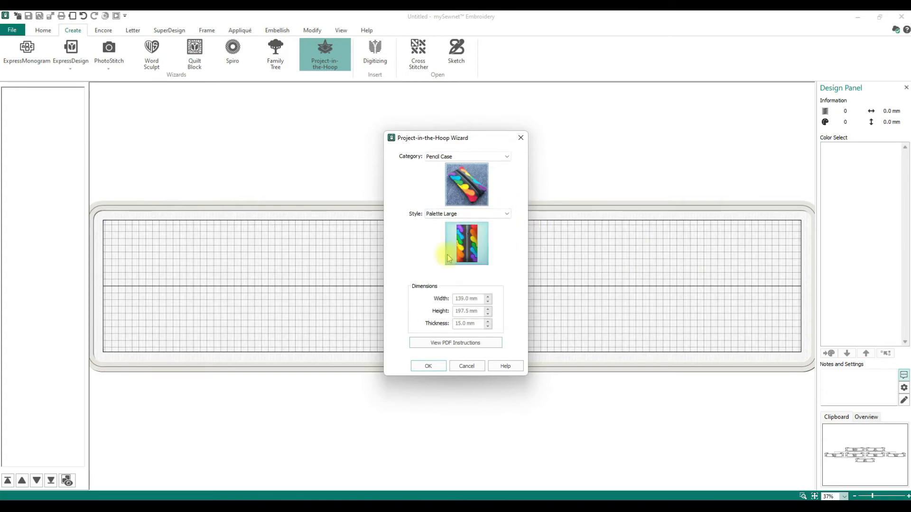
pyautogui.click(454, 343)
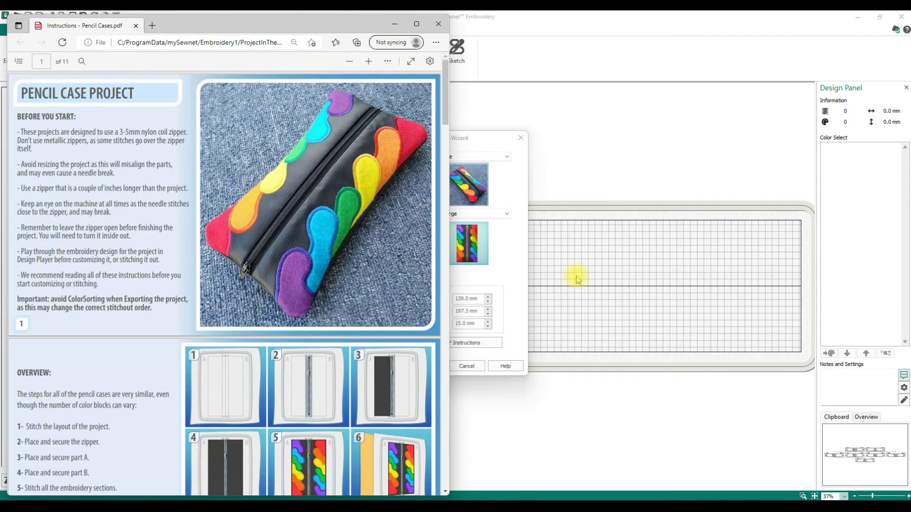
# Read through the opening page of the Pencil Case instructions PDF
pyautogui.scroll(-5, 240, 240)
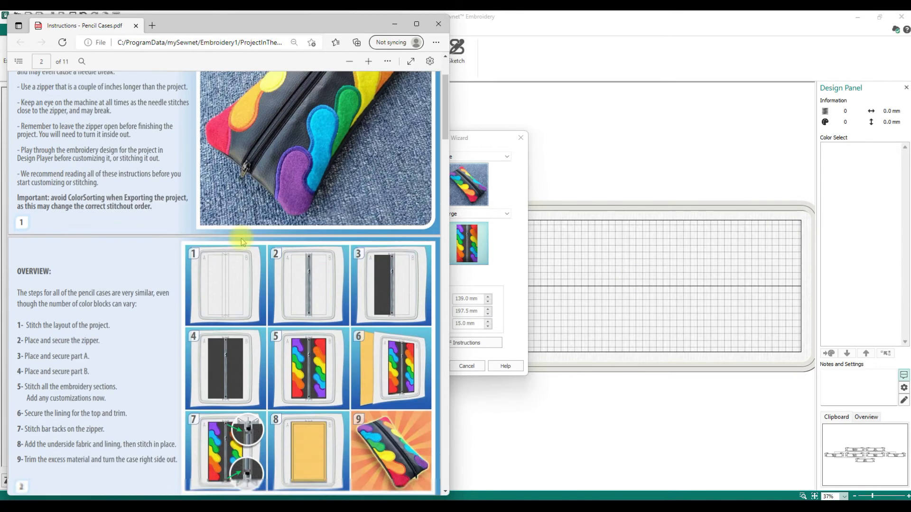
pyautogui.scroll(-15, 241, 241)
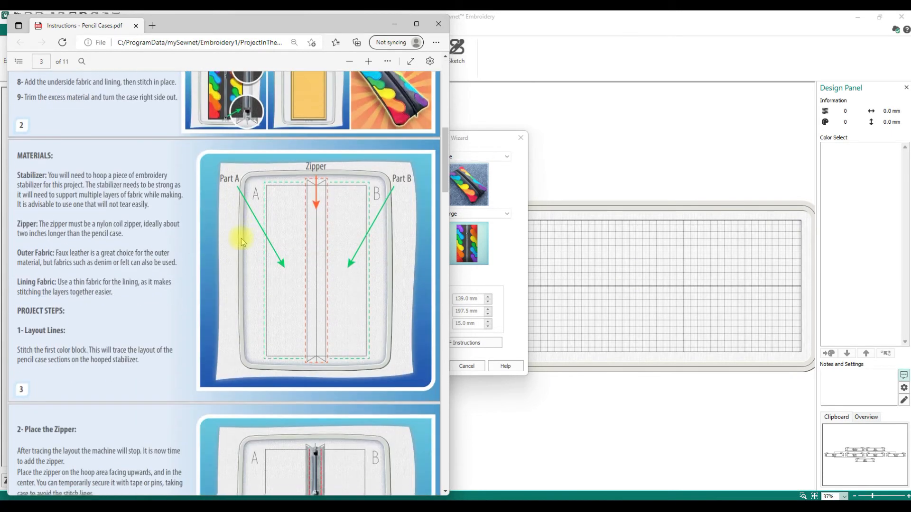
pyautogui.scroll(-15, 242, 241)
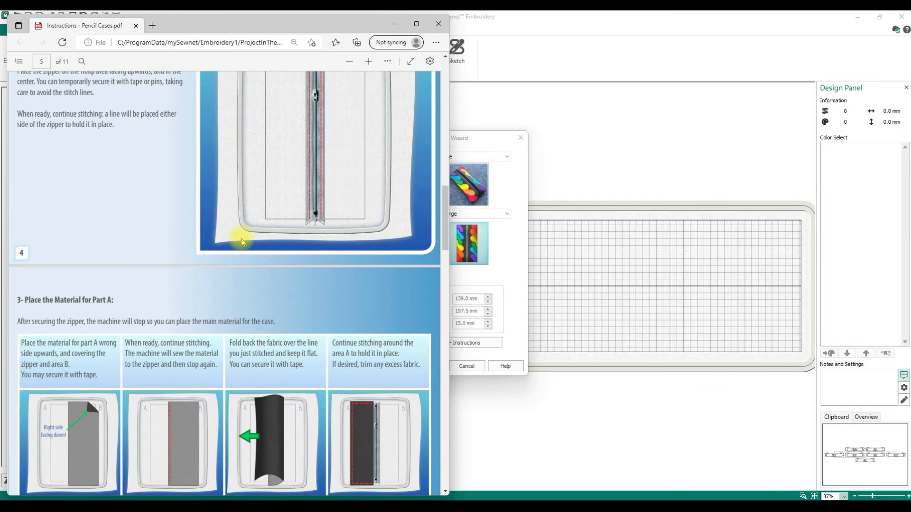
pyautogui.scroll(-4, 241, 241)
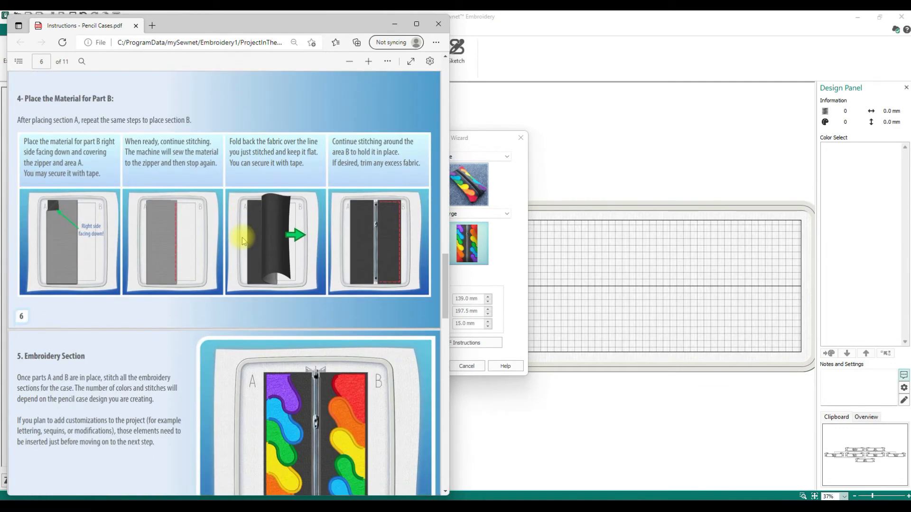
pyautogui.scroll(-3, 242, 241)
pyautogui.scroll(20, 397, 267)
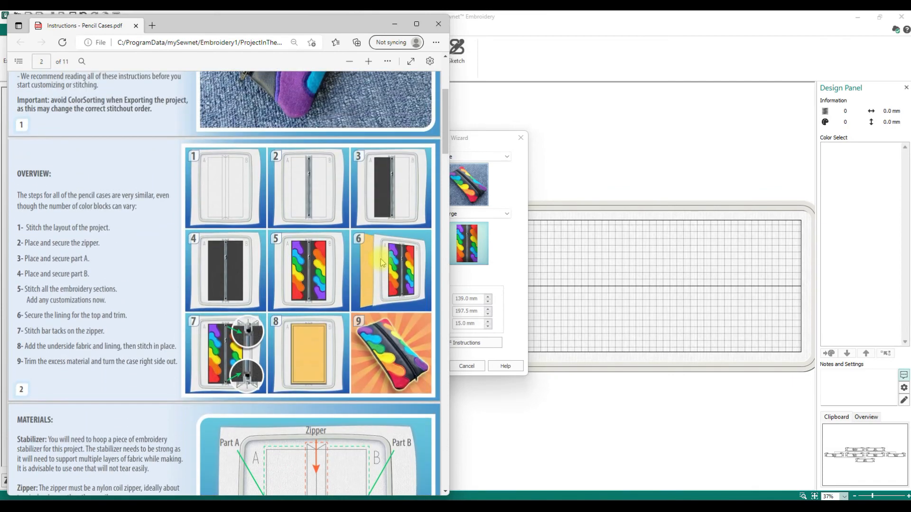
pyautogui.scroll(5, 381, 258)
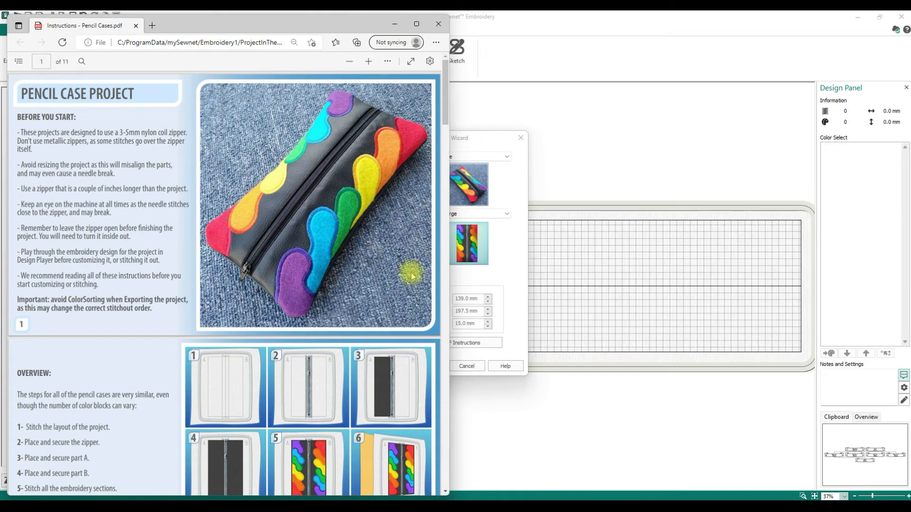
# Scroll on through the Overview to the Materials section on page 3
pyautogui.scroll(-8, 381, 297)
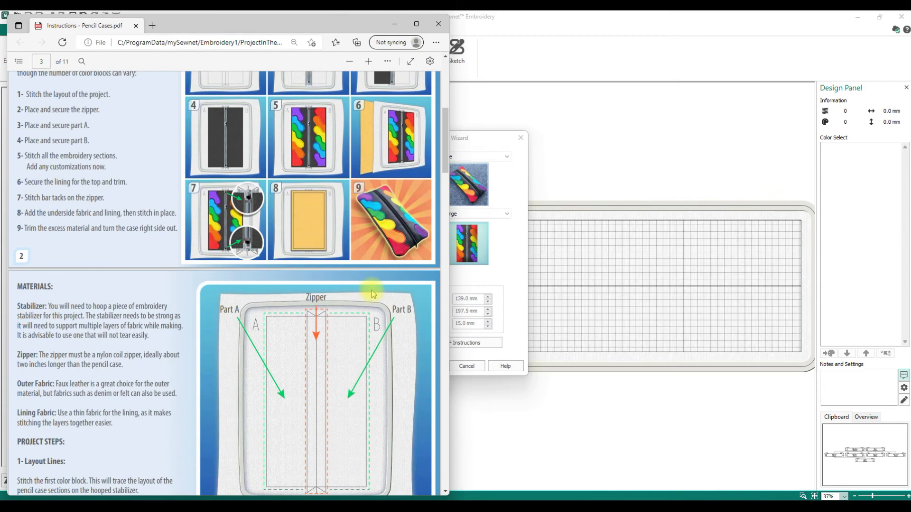
pyautogui.scroll(-12, 372, 291)
pyautogui.scroll(-5, 371, 291)
pyautogui.scroll(-5, 371, 293)
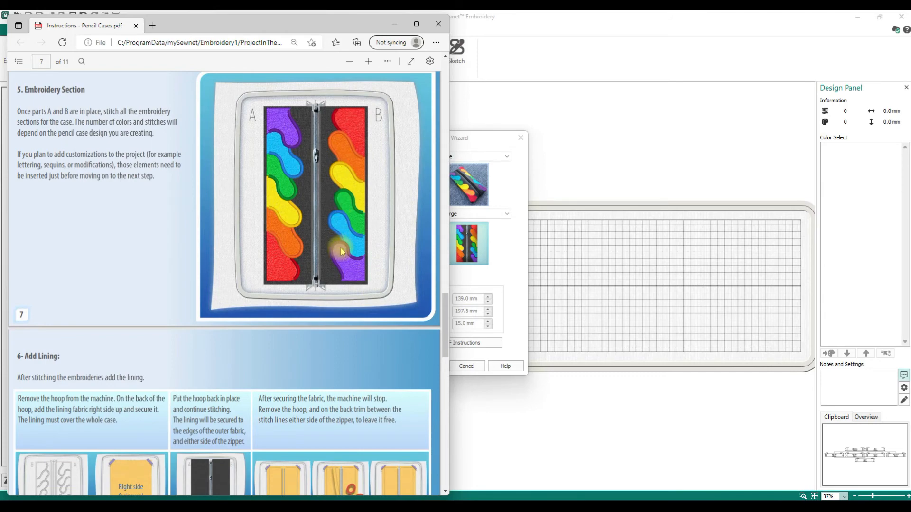
pyautogui.scroll(-4, 342, 251)
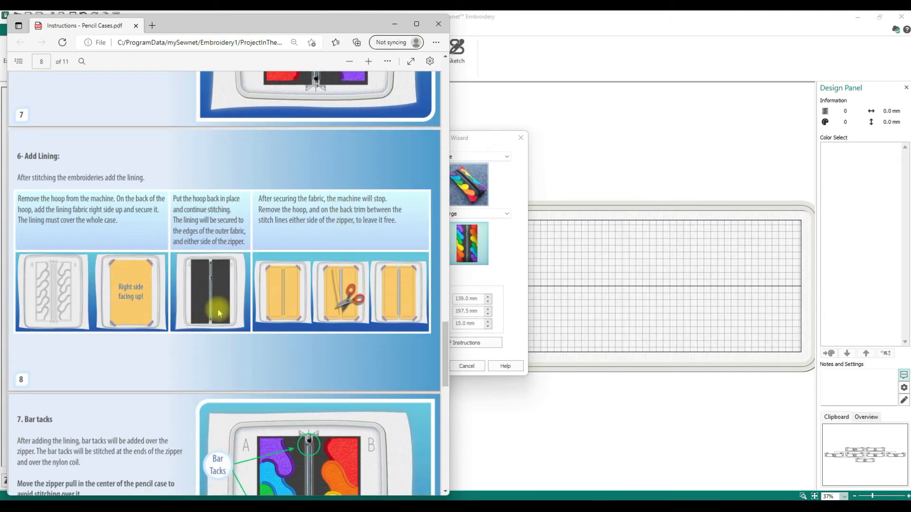
pyautogui.scroll(-4, 220, 313)
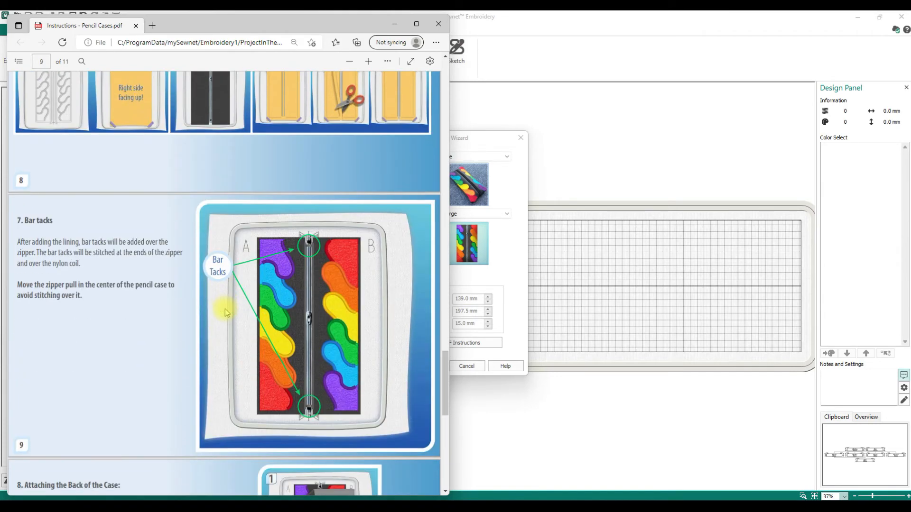
pyautogui.scroll(-3, 226, 312)
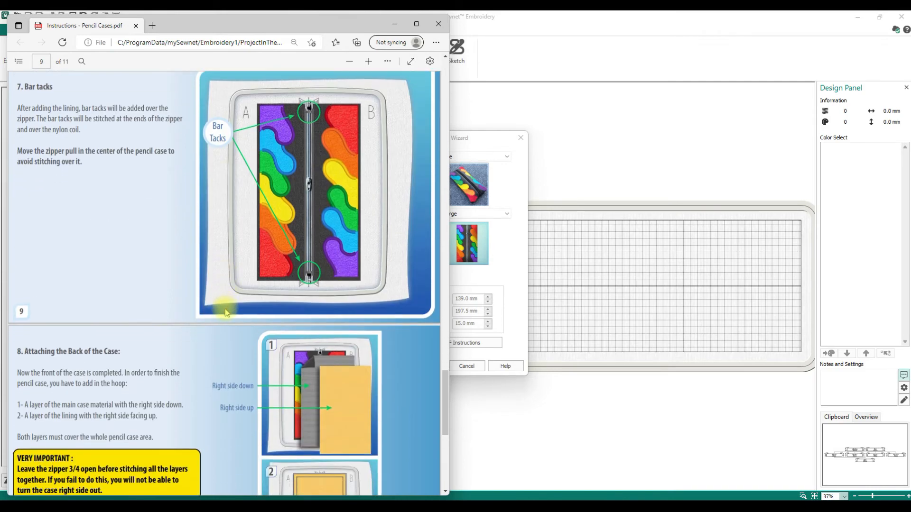
pyautogui.scroll(-6, 225, 312)
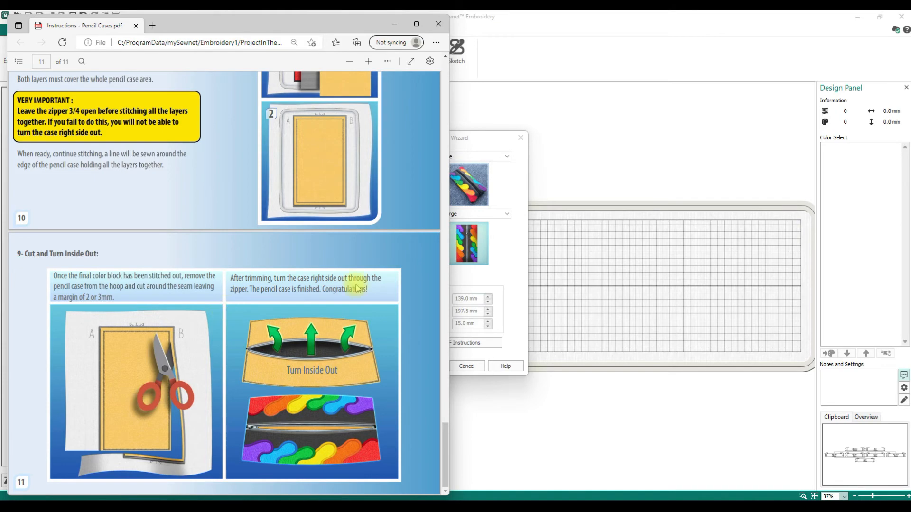
pyautogui.scroll(6, 280, 174)
pyautogui.scroll(15, 320, 187)
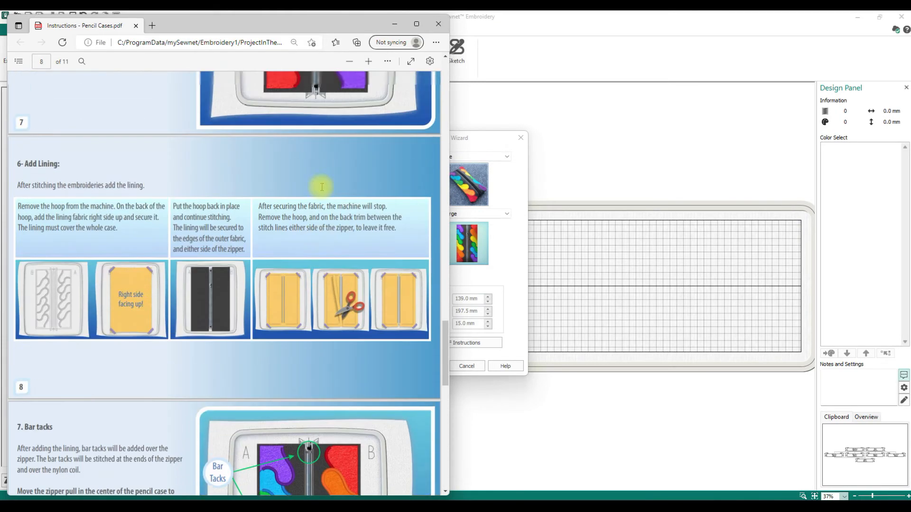
pyautogui.scroll(8, 319, 187)
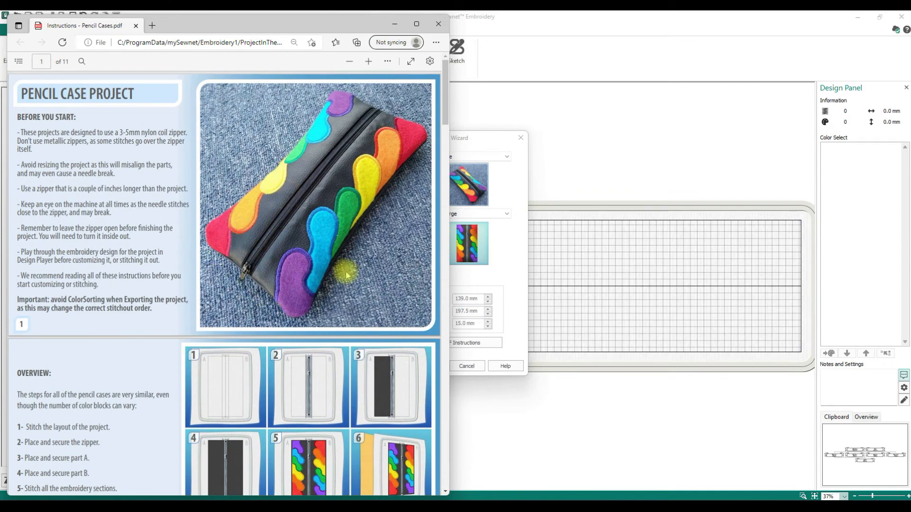
pyautogui.scroll(-5, 355, 272)
pyautogui.scroll(5, 355, 272)
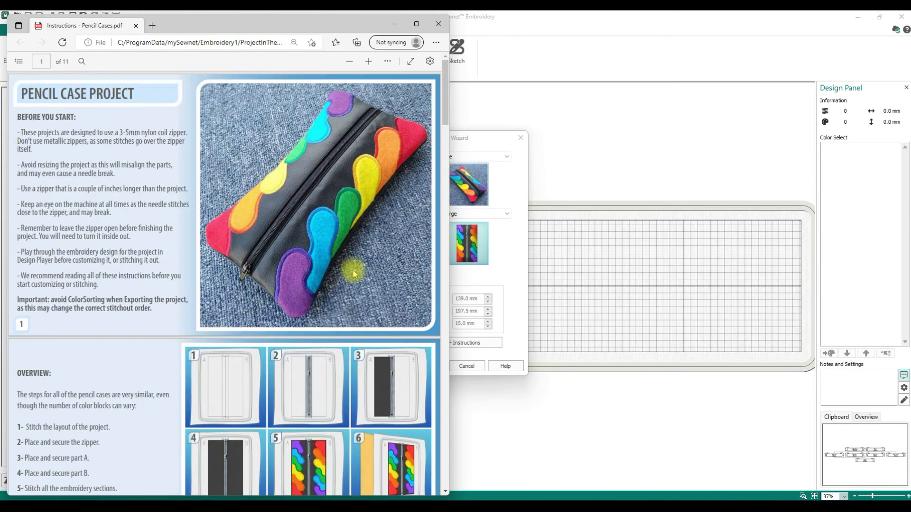
pyautogui.scroll(-9, 357, 312)
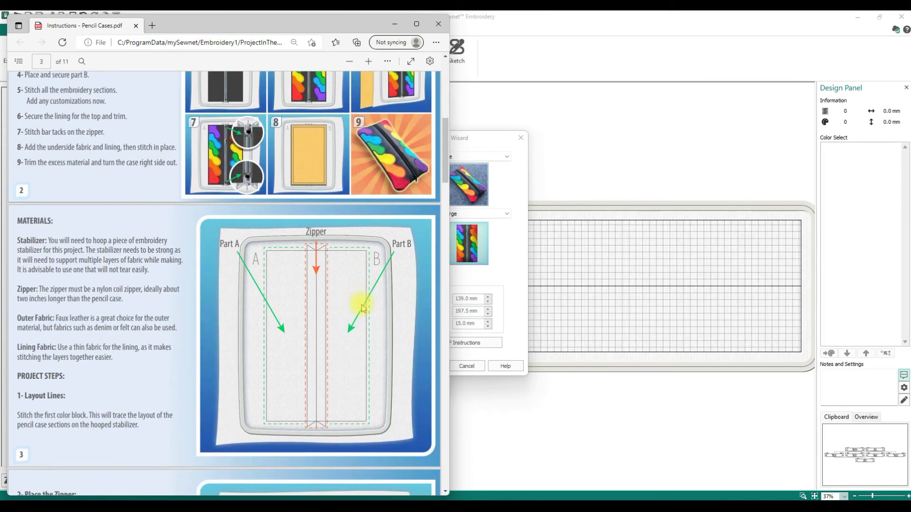
# Scroll through pages 2–11 of the pencil case instructions
pyautogui.scroll(3, 356, 189)
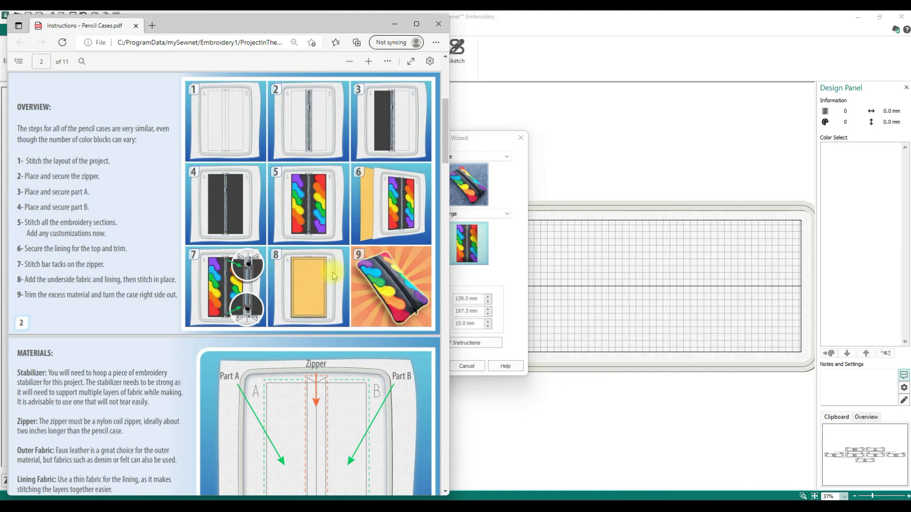
pyautogui.scroll(-4, 357, 279)
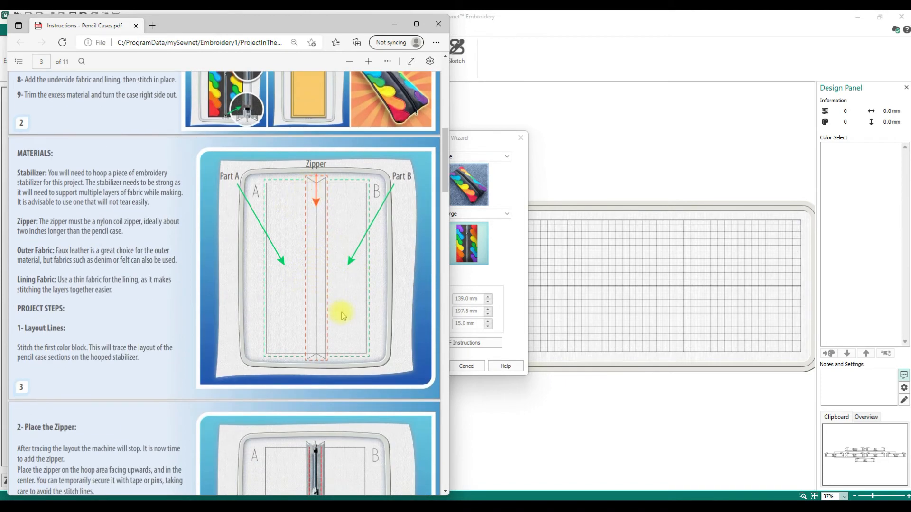
pyautogui.scroll(-4, 343, 313)
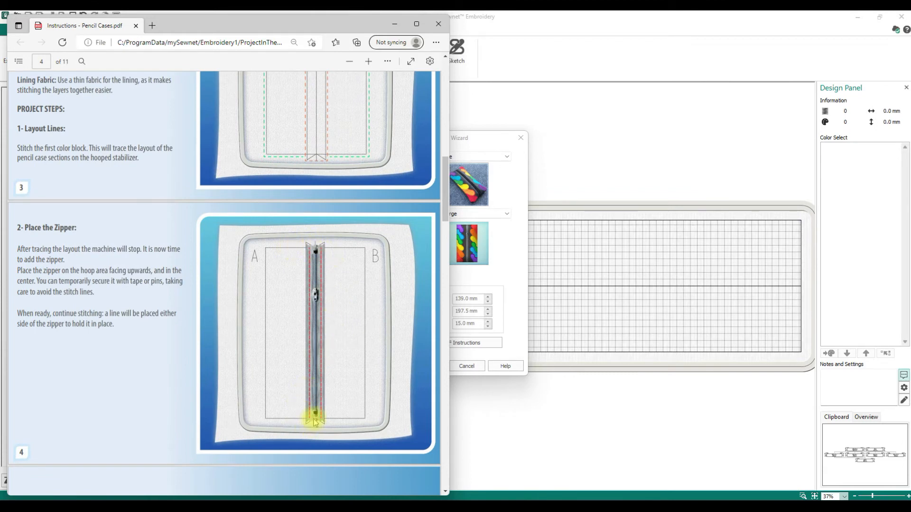
pyautogui.scroll(-10, 337, 414)
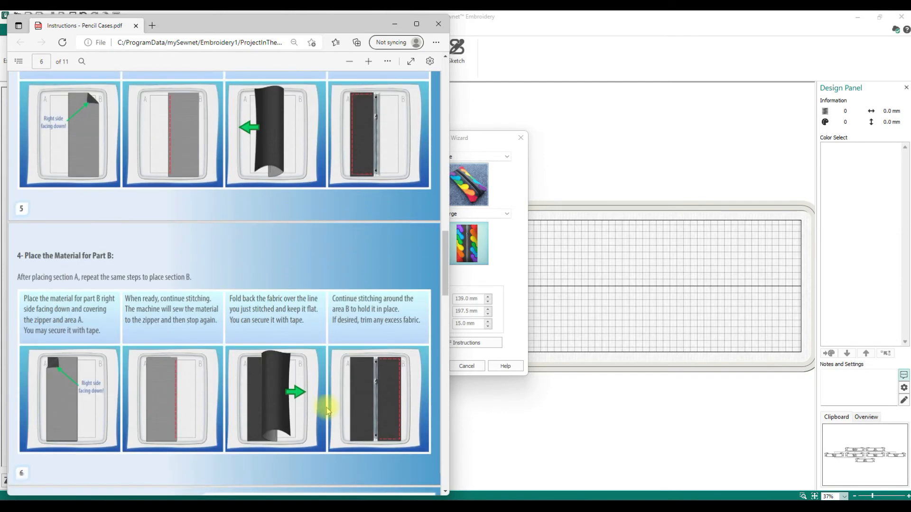
pyautogui.scroll(-12, 328, 410)
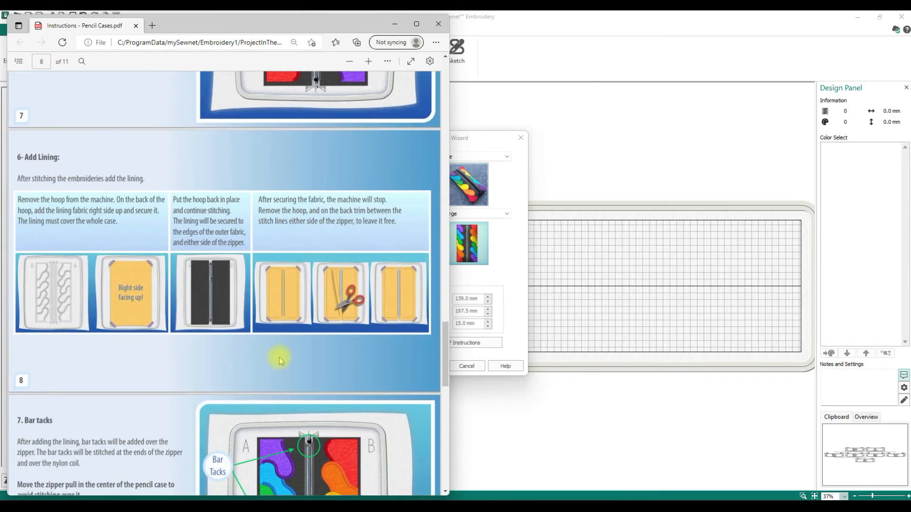
pyautogui.scroll(-8, 270, 244)
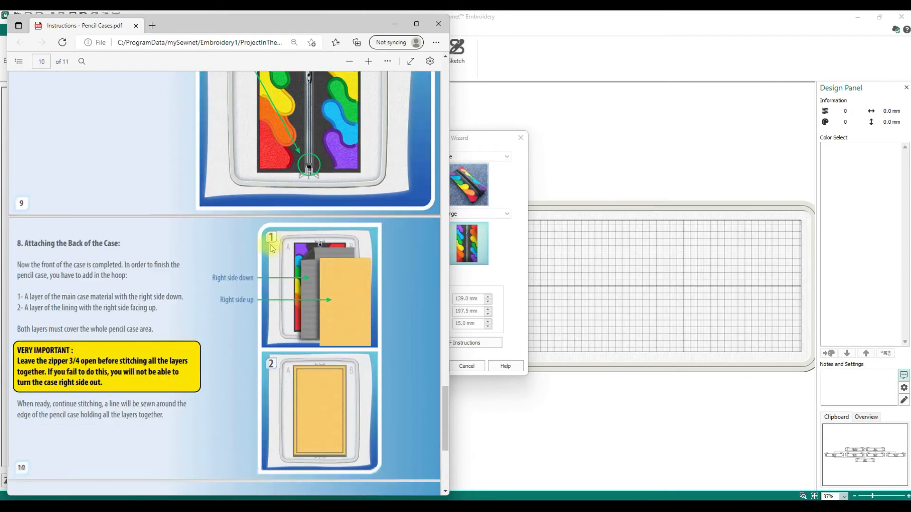
pyautogui.scroll(-5, 270, 247)
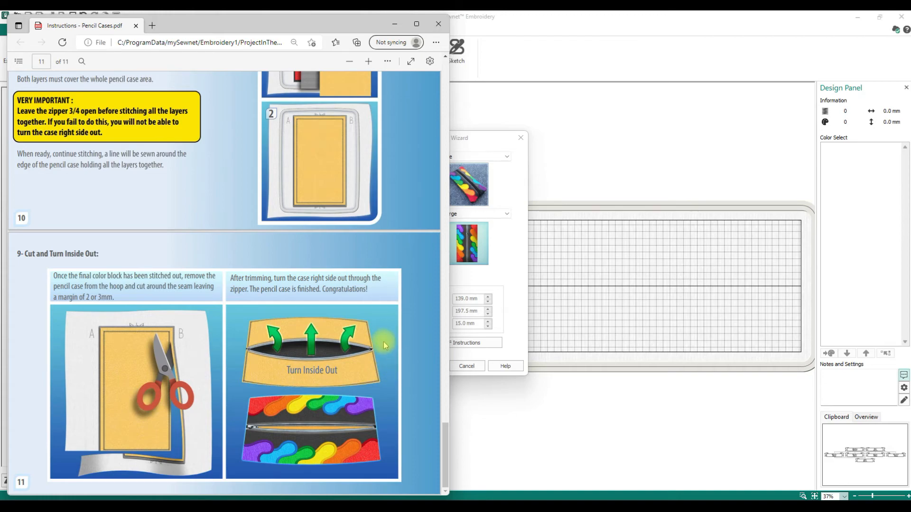
# Scroll back up, close the PDF, and create the Palette Large pencil case project
pyautogui.scroll(20, 384, 342)
pyautogui.scroll(5, 390, 352)
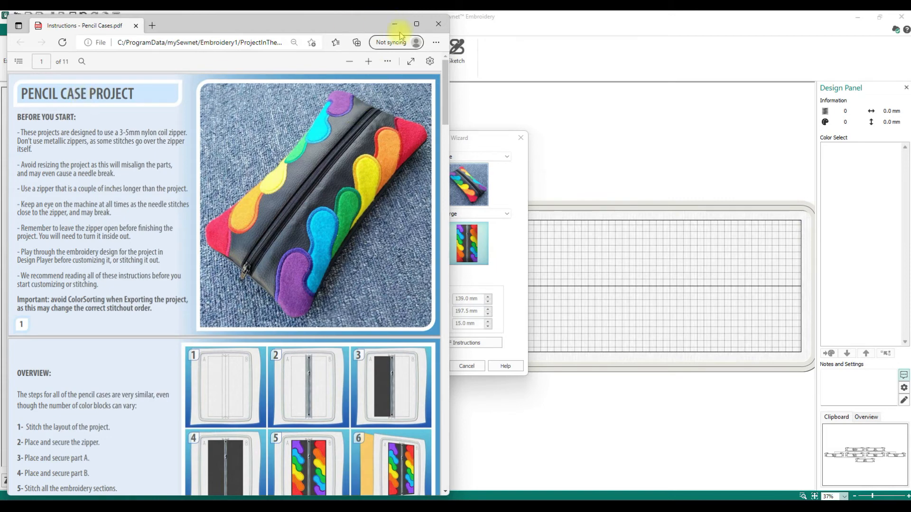
pyautogui.click(438, 24)
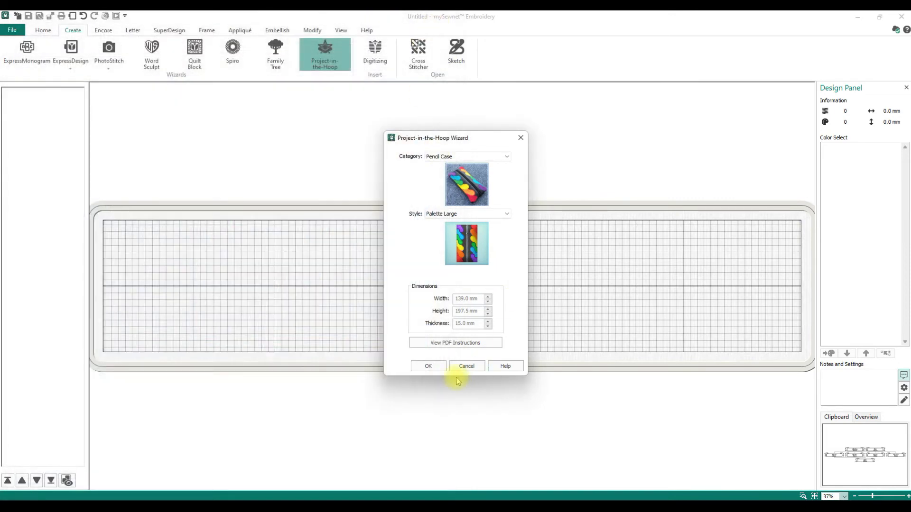
pyautogui.click(421, 368)
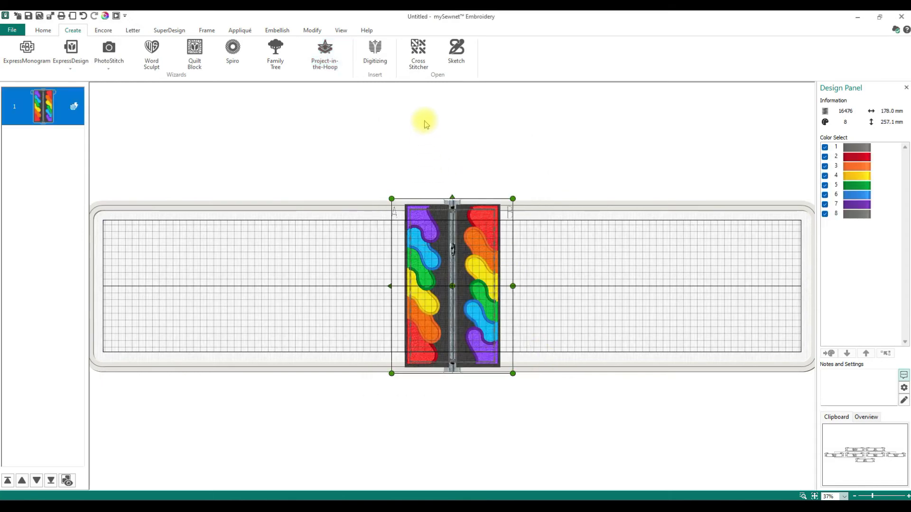
# Put the design in the Epic 2 240mm x 150mm Designer Jewel Hoop with Natural orientation
pyautogui.click(42, 30)
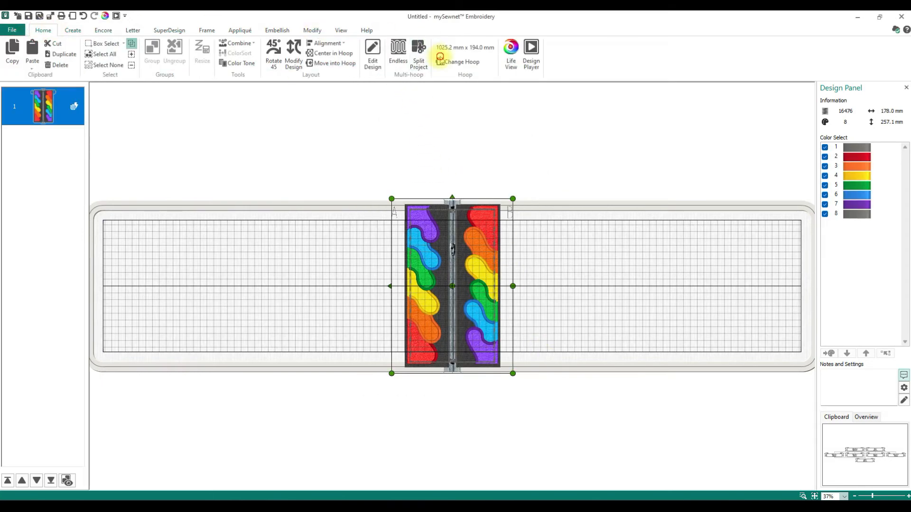
pyautogui.click(440, 60)
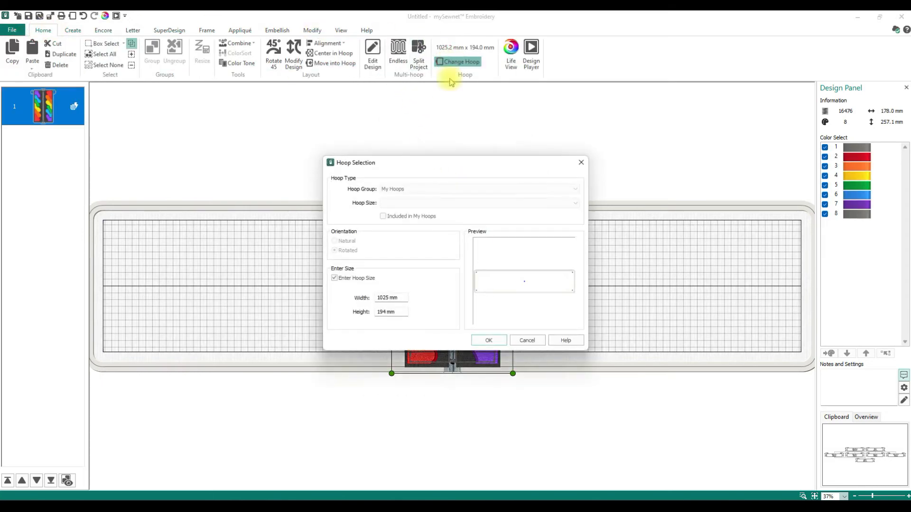
pyautogui.click(335, 278)
pyautogui.click(457, 189)
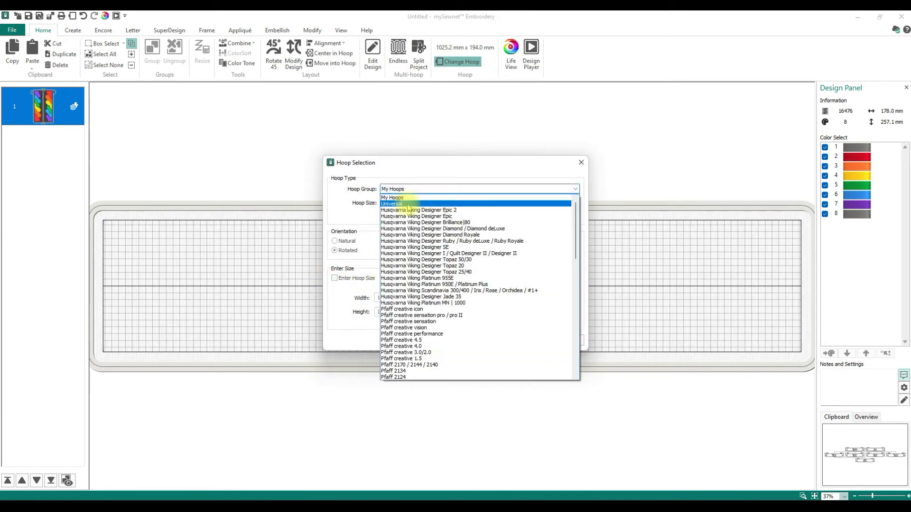
pyautogui.click(398, 210)
pyautogui.click(410, 203)
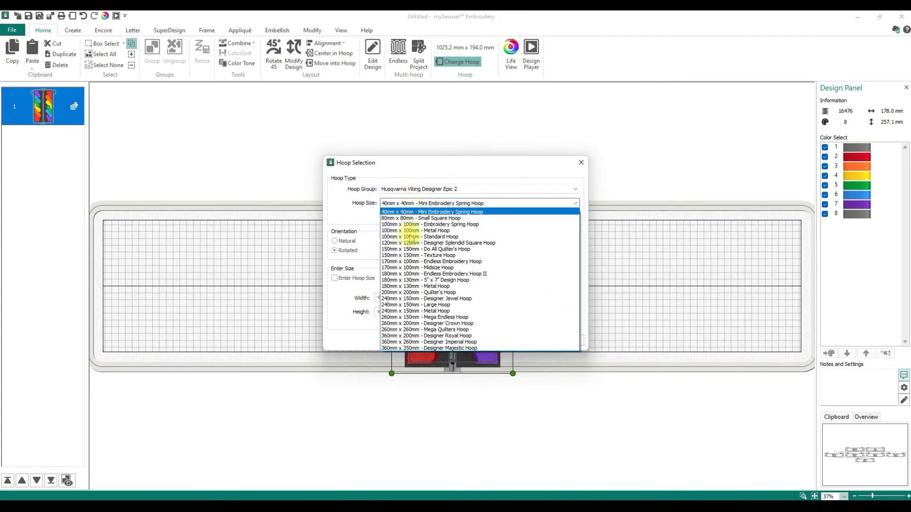
pyautogui.click(397, 299)
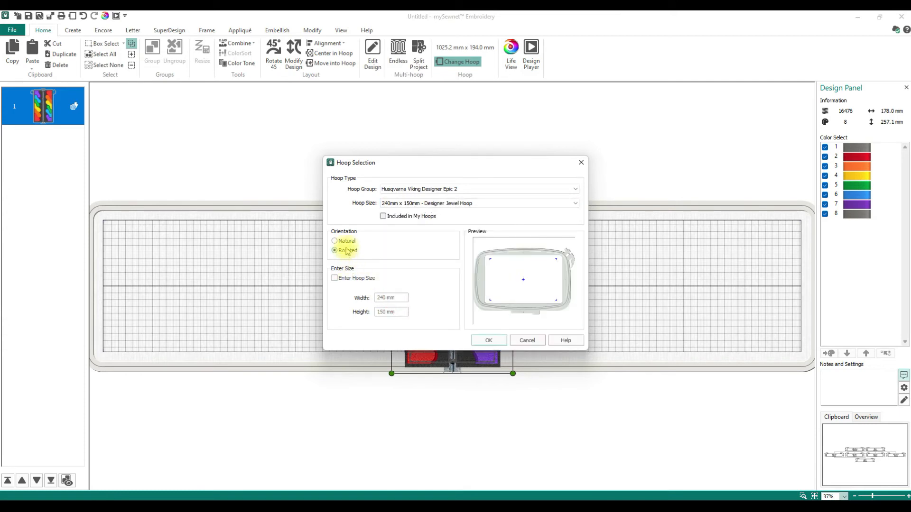
pyautogui.click(335, 241)
pyautogui.click(483, 341)
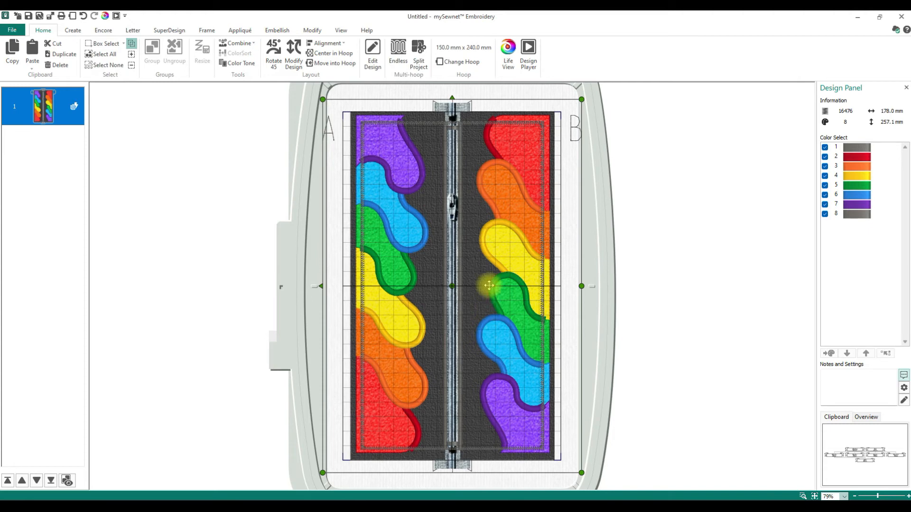
# Switch the hoop to the 260mm x 200mm Designer Crown Hoop
pyautogui.click(463, 62)
pyautogui.click(469, 203)
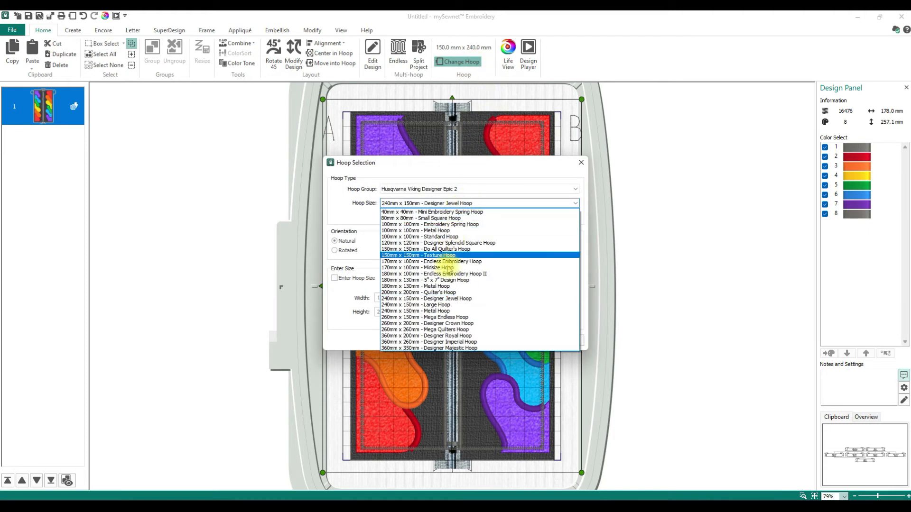
pyautogui.click(441, 323)
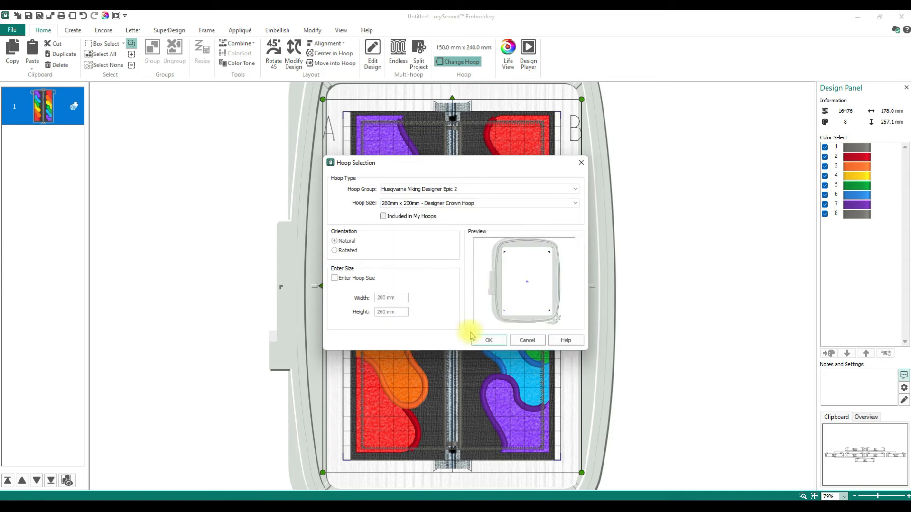
pyautogui.click(489, 341)
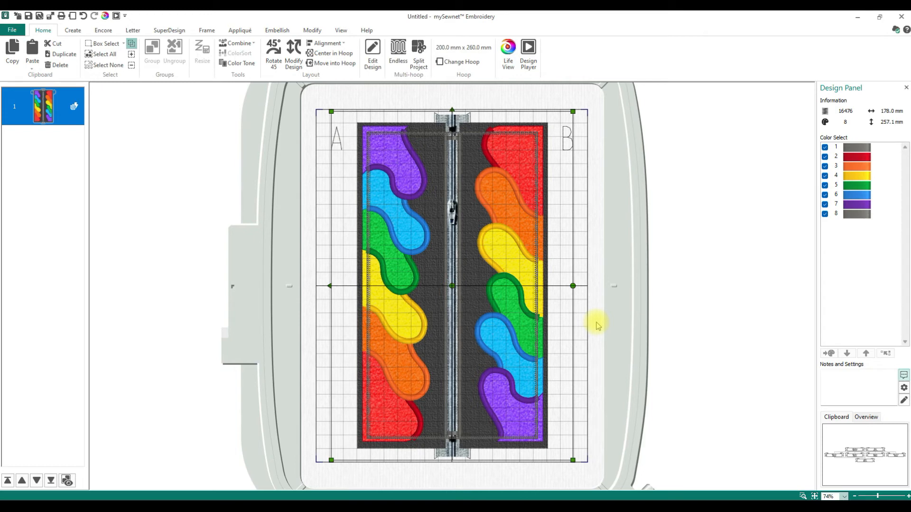
# Start a new Project-in-the-Hoop with the Christmas Ornaments category
pyautogui.click(73, 31)
pyautogui.click(326, 56)
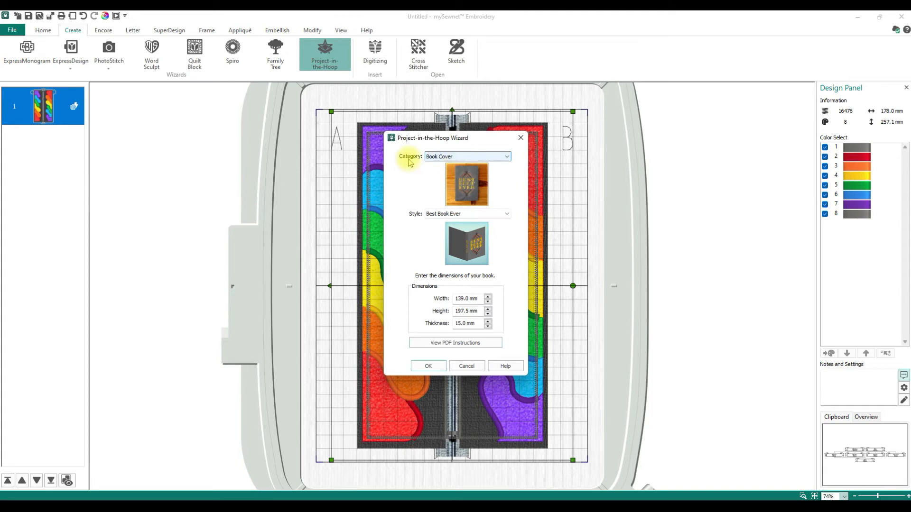
pyautogui.click(450, 156)
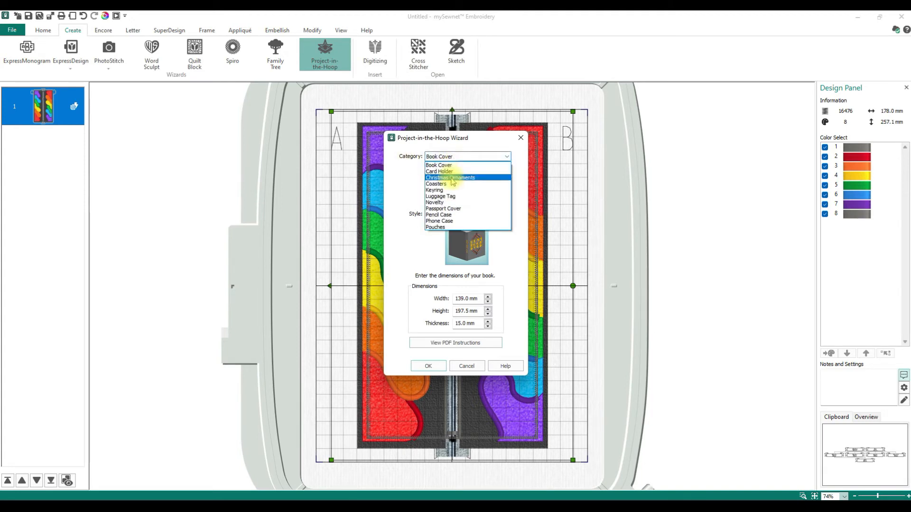
pyautogui.click(451, 178)
# Preview the Stocking, Bell, Candy Cane and Gingerbread Man ornament styles
pyautogui.click(481, 213)
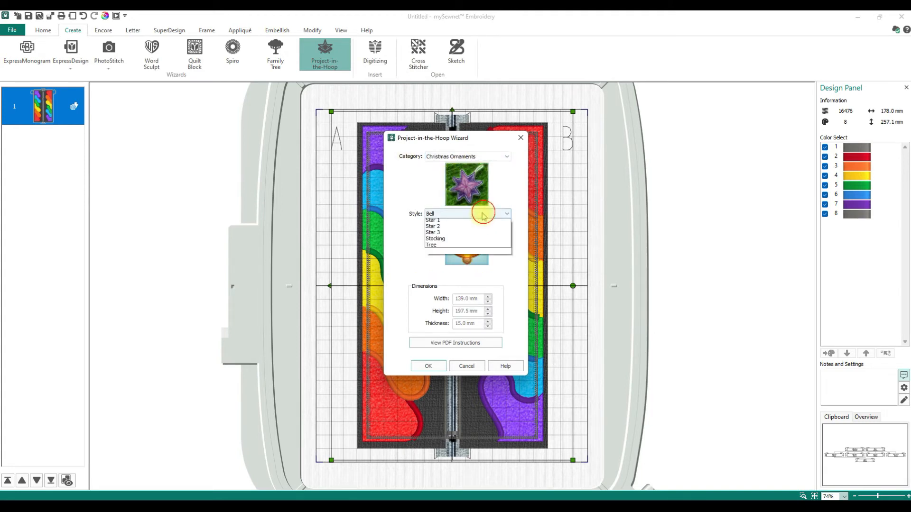
pyautogui.click(489, 280)
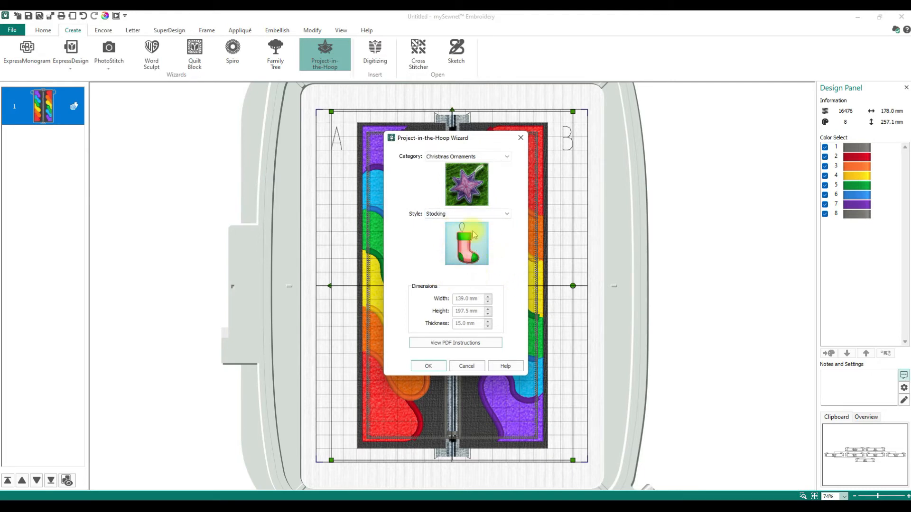
pyautogui.click(492, 214)
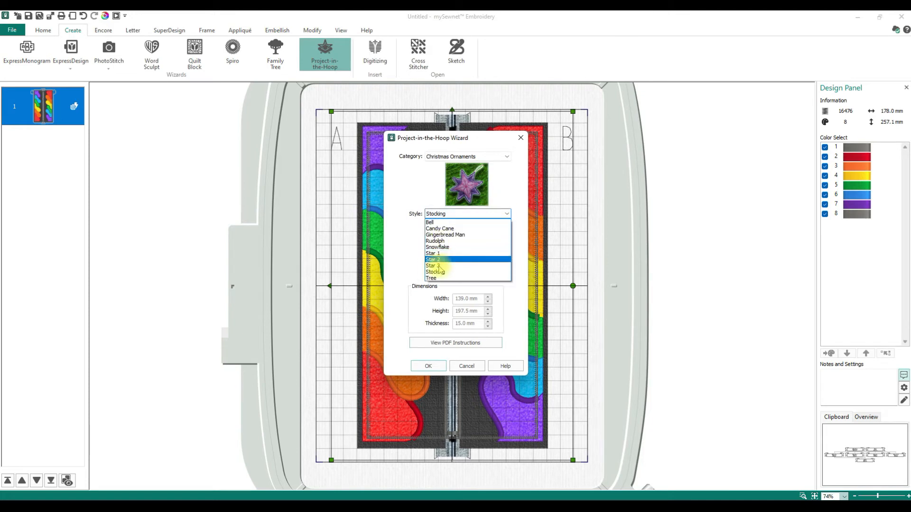
pyautogui.click(433, 222)
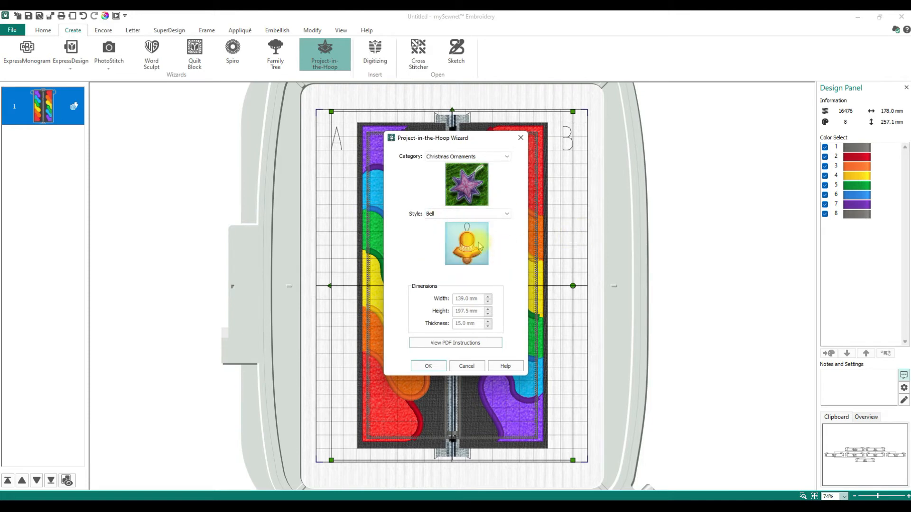
pyautogui.click(498, 214)
pyautogui.click(451, 228)
pyautogui.click(500, 215)
pyautogui.click(446, 234)
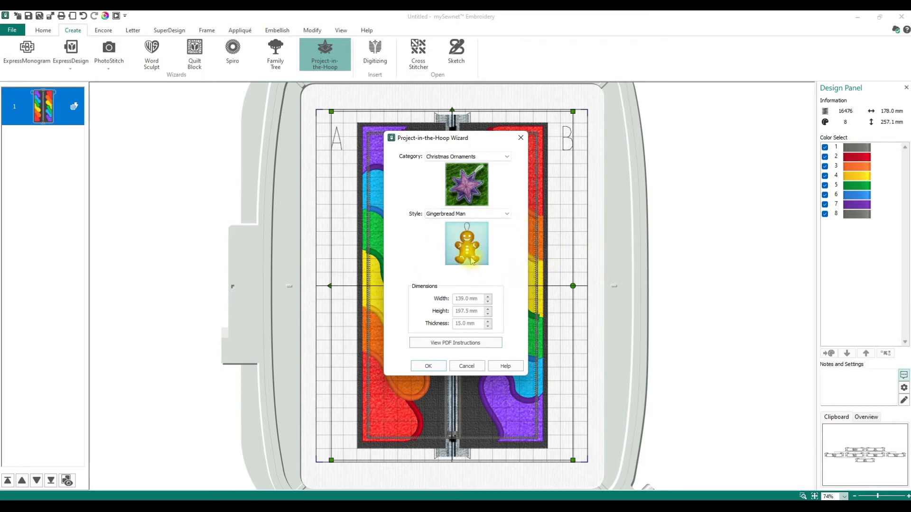
pyautogui.click(494, 158)
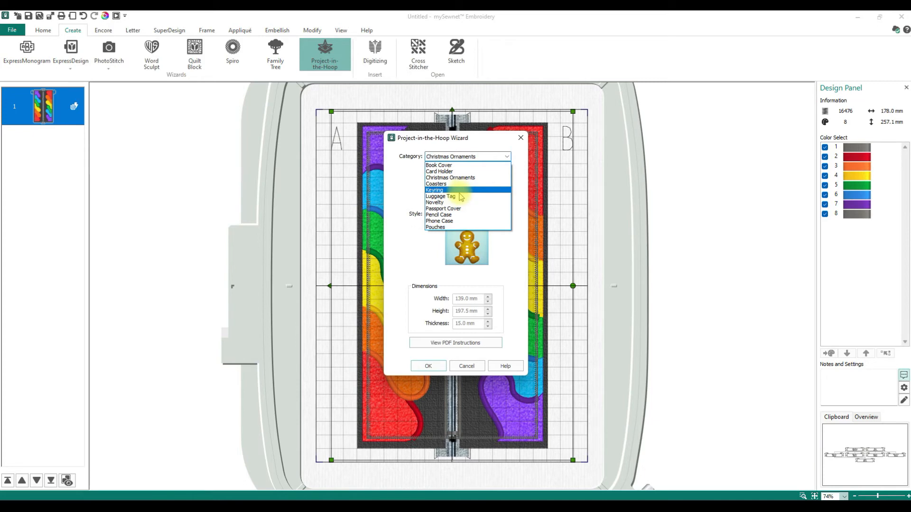
# Create a Passport Cover project in the Wind Rose style and place it in the hoop
pyautogui.click(444, 209)
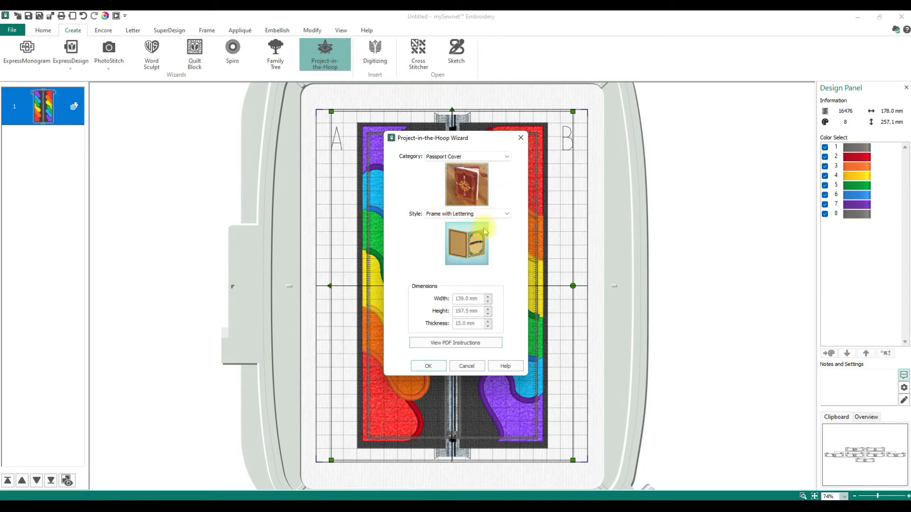
pyautogui.click(504, 214)
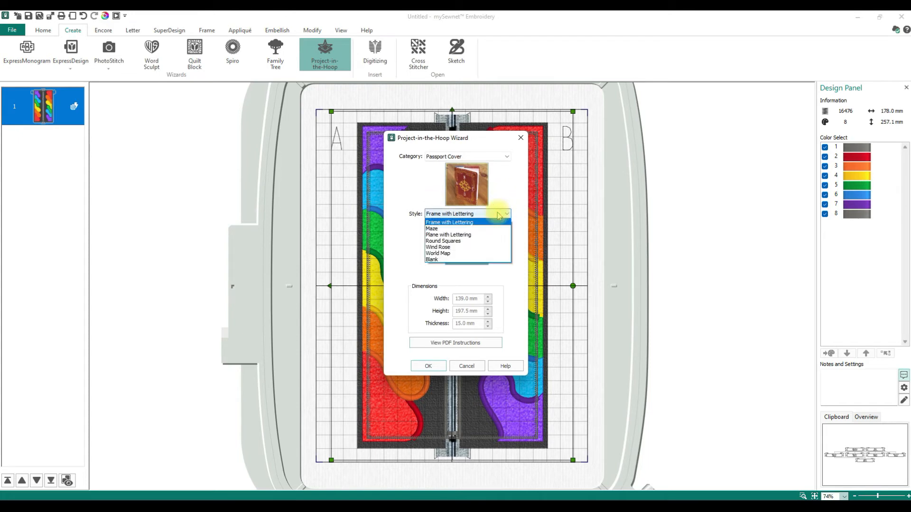
pyautogui.click(439, 247)
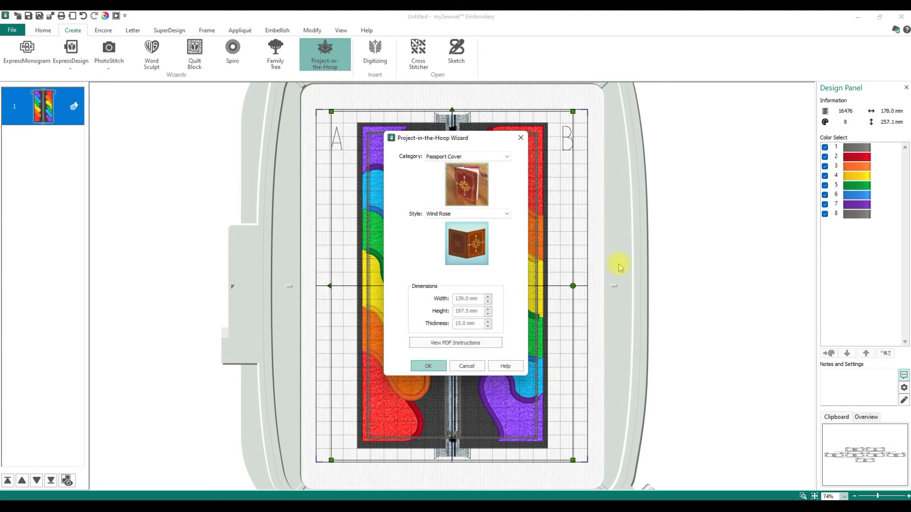
pyautogui.click(429, 371)
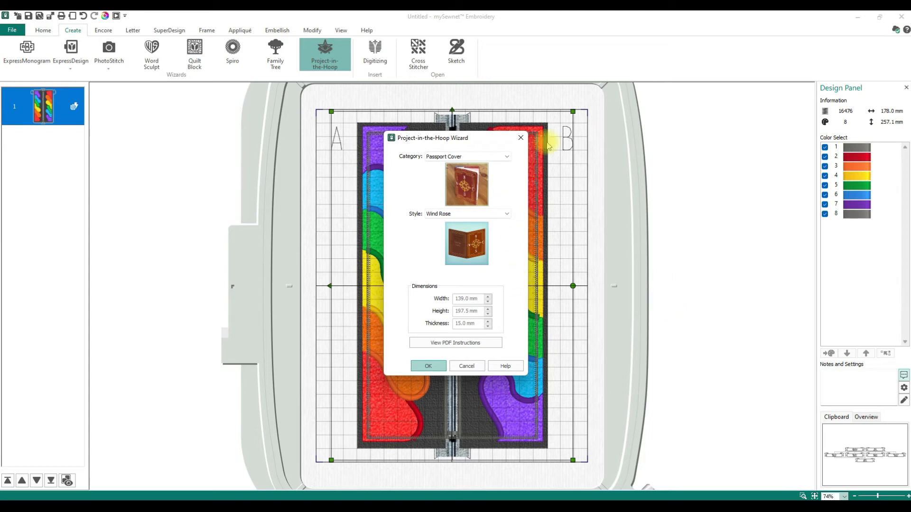
pyautogui.click(521, 138)
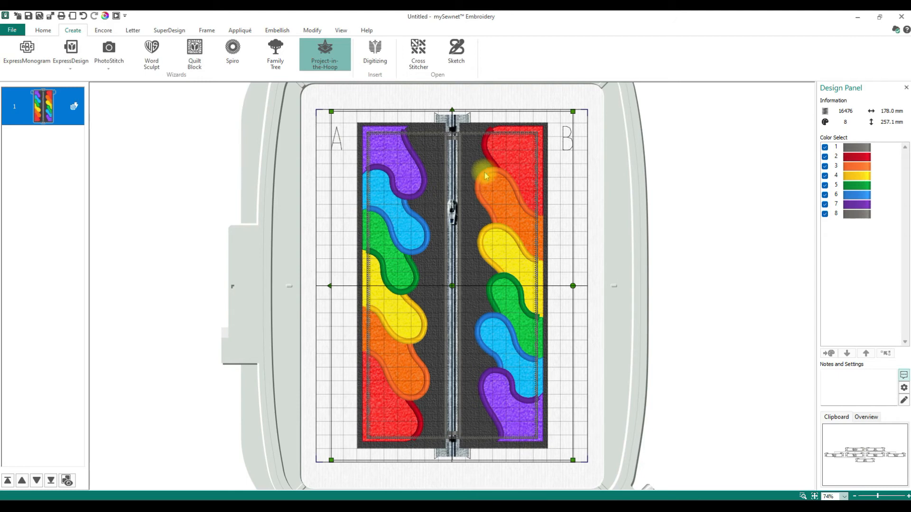
# Delete the rainbow zipper design and replace Name Here with the owner's full name
pyautogui.click(562, 182)
pyautogui.press('Delete')
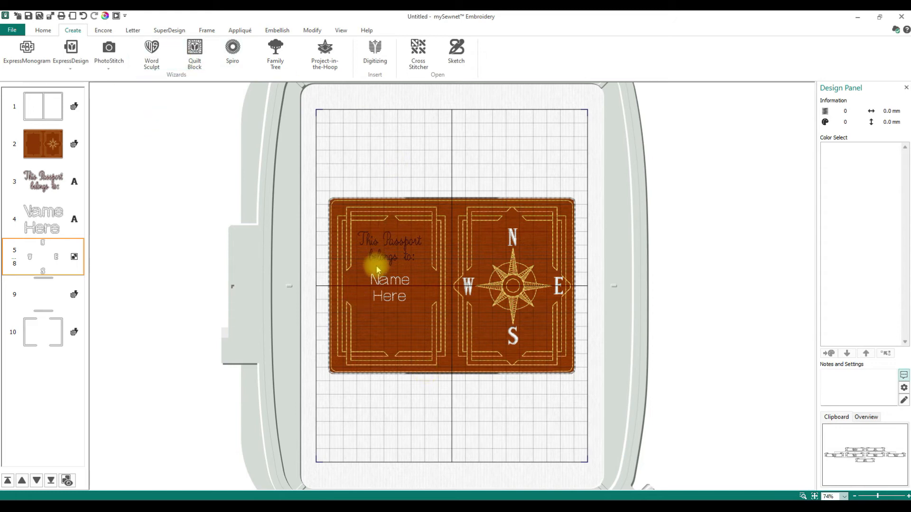
pyautogui.click(389, 282)
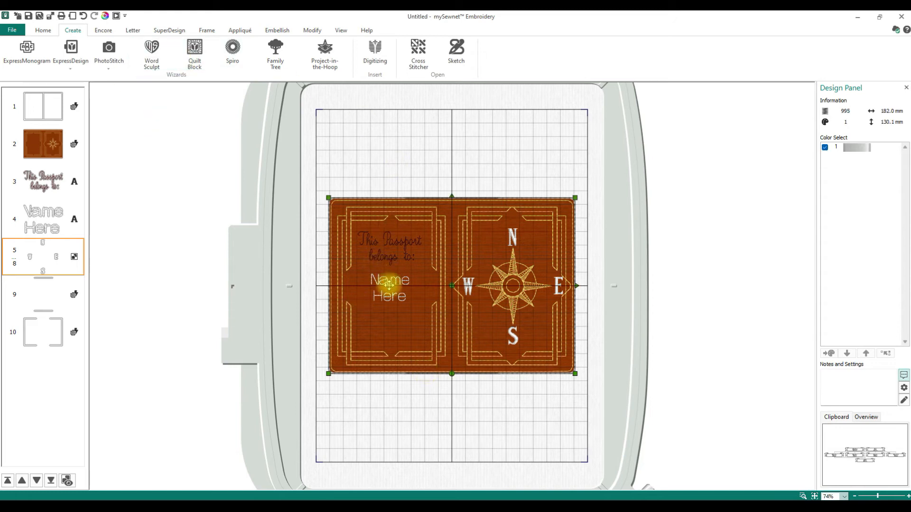
pyautogui.click(53, 229)
pyautogui.rightClick(399, 297)
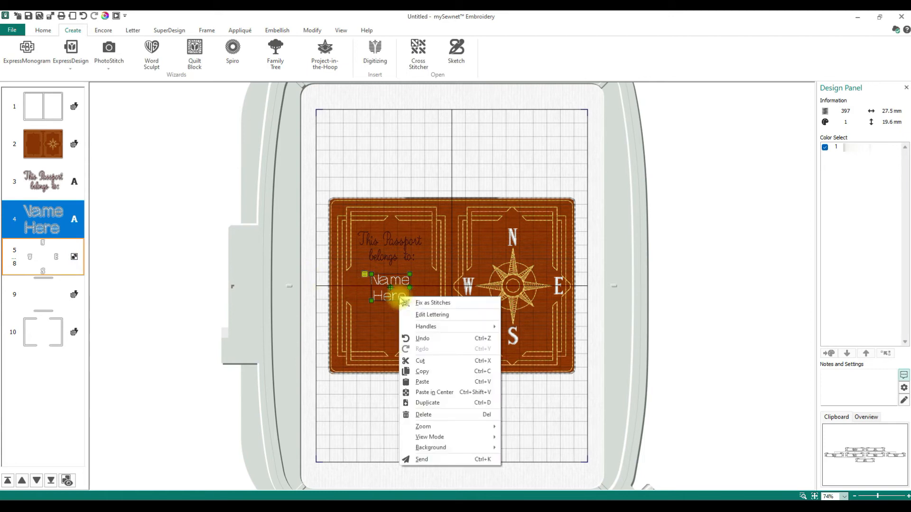
pyautogui.click(431, 315)
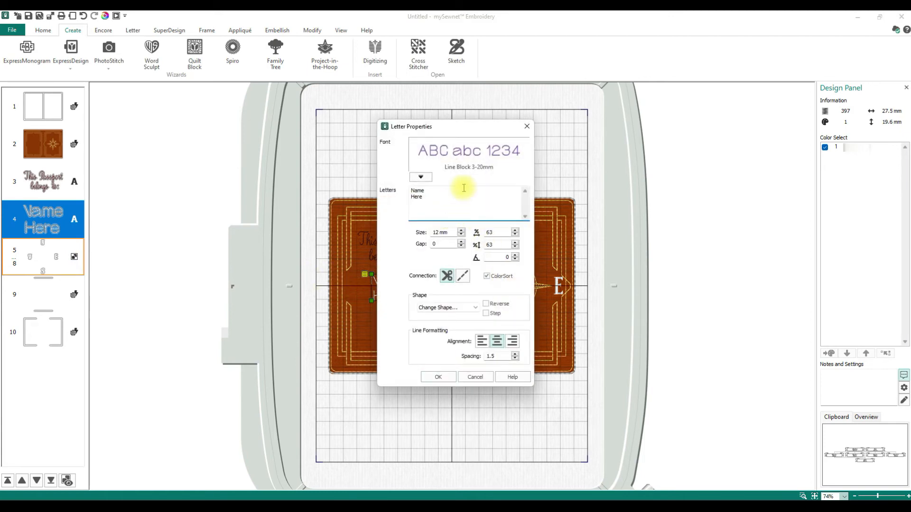
pyautogui.moveTo(425, 197); pyautogui.dragTo(404, 195)
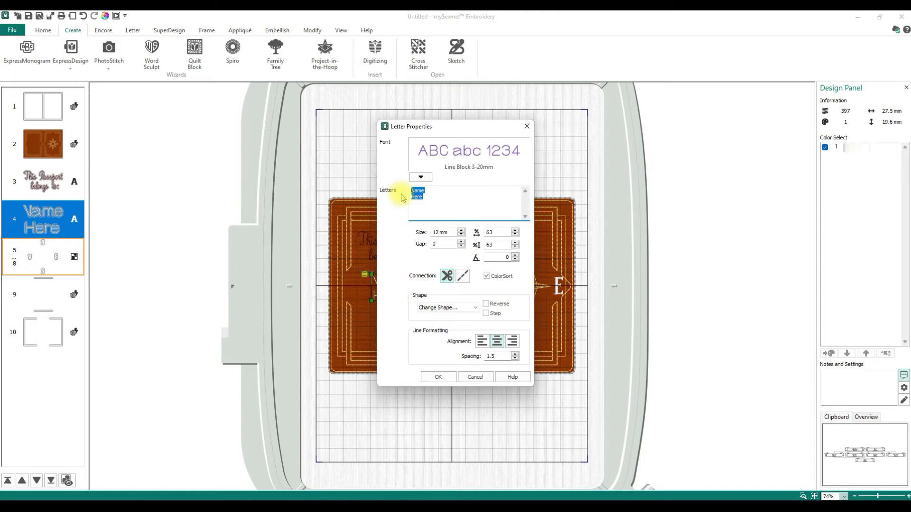
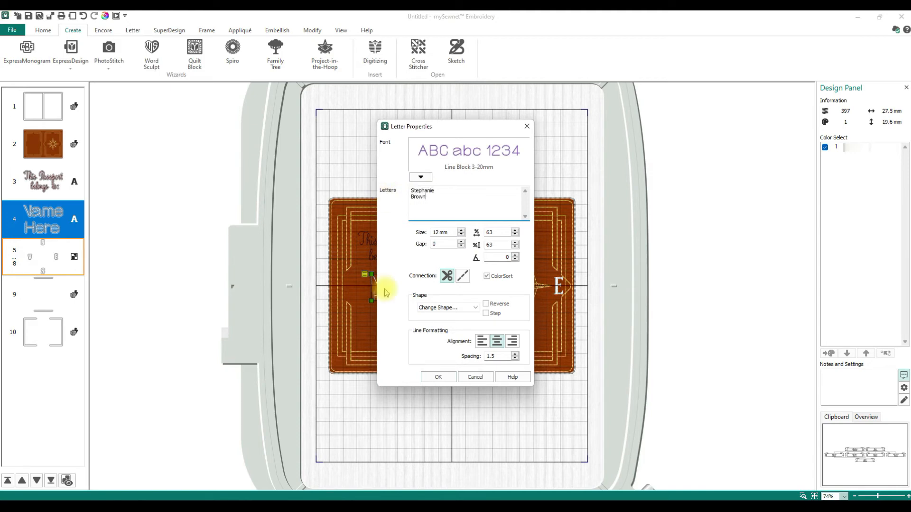
pyautogui.click(436, 376)
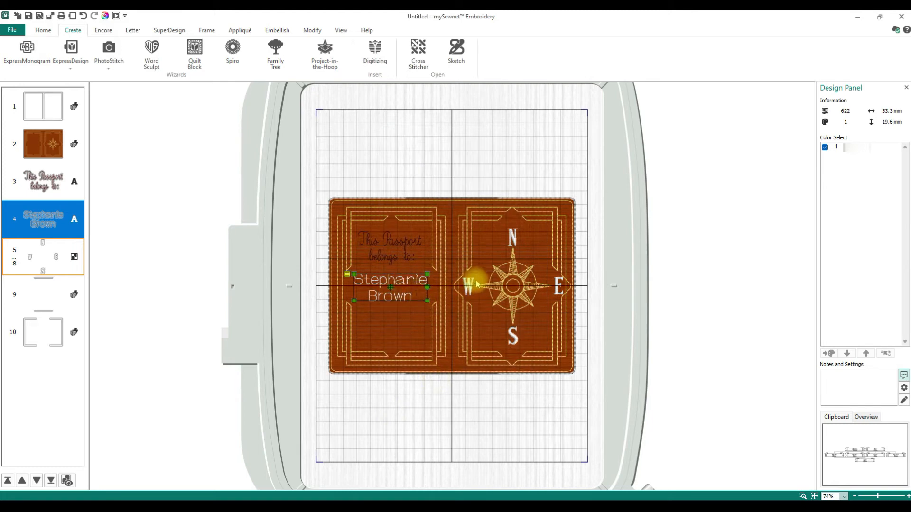
# Letter the name in the Arial 08-14mm font
pyautogui.click(373, 295)
pyautogui.rightClick(373, 306)
pyautogui.click(389, 321)
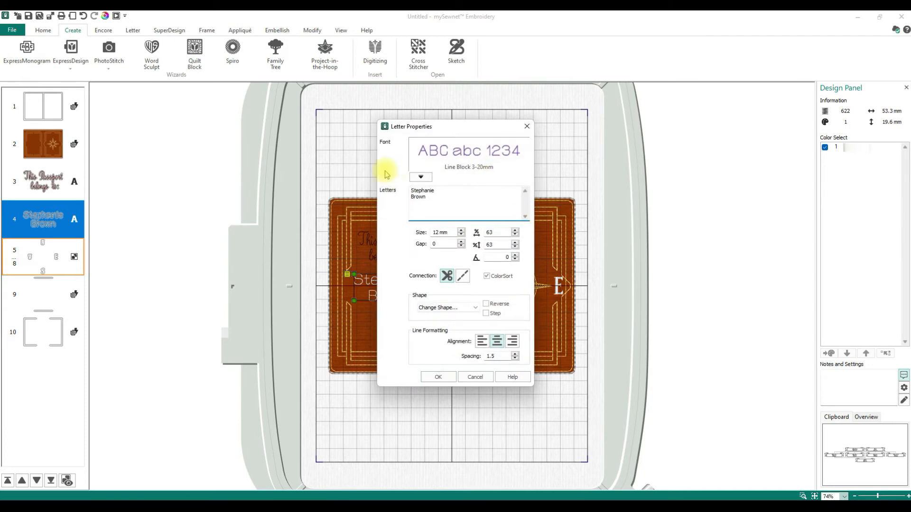
pyautogui.click(420, 177)
pyautogui.click(472, 229)
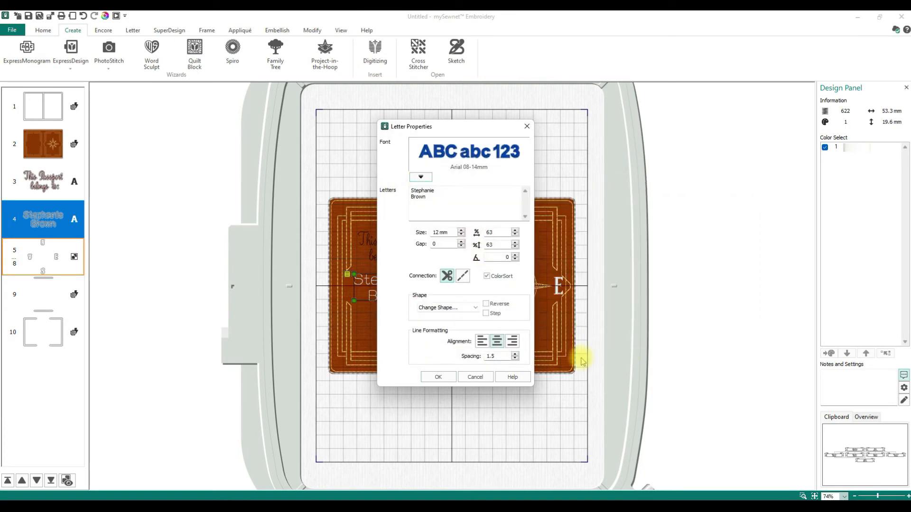
pyautogui.click(438, 376)
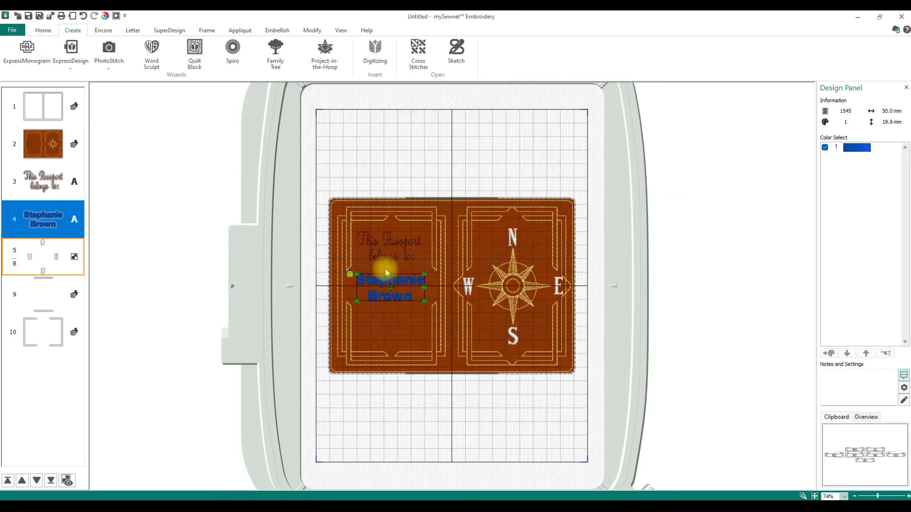
pyautogui.click(398, 252)
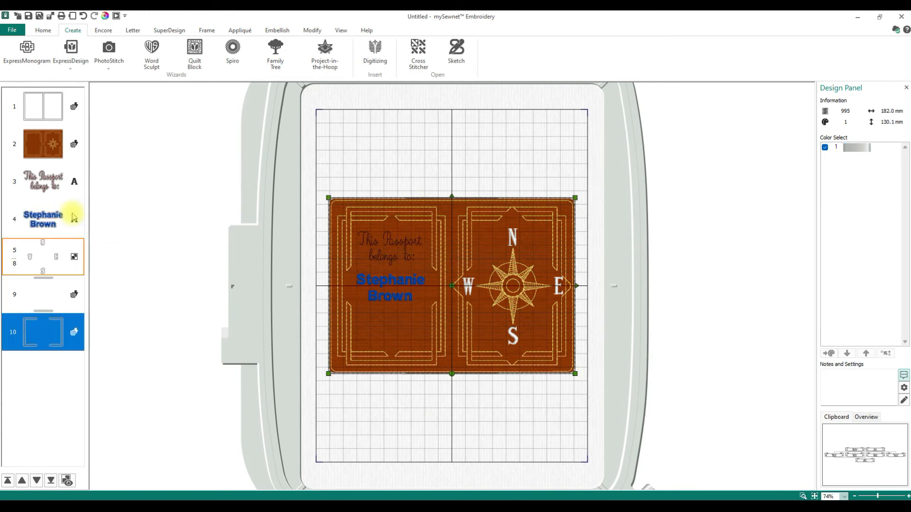
# Change the 'This Passport belongs to:' lettering to the Romano 14-35mm font
pyautogui.click(38, 184)
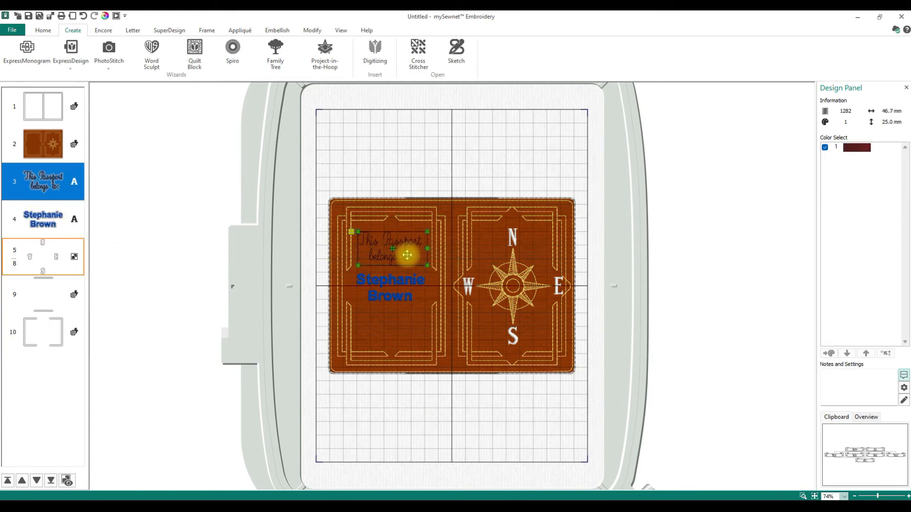
pyautogui.rightClick(398, 243)
pyautogui.click(418, 269)
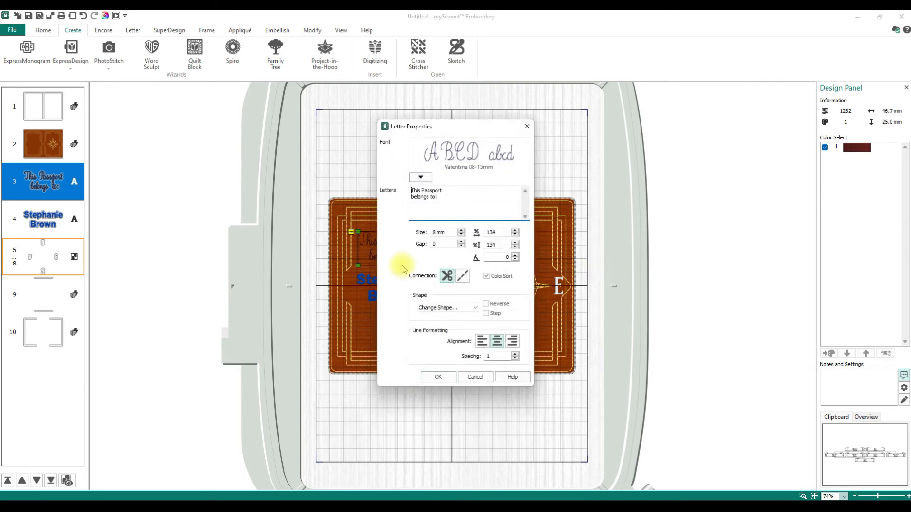
pyautogui.click(427, 180)
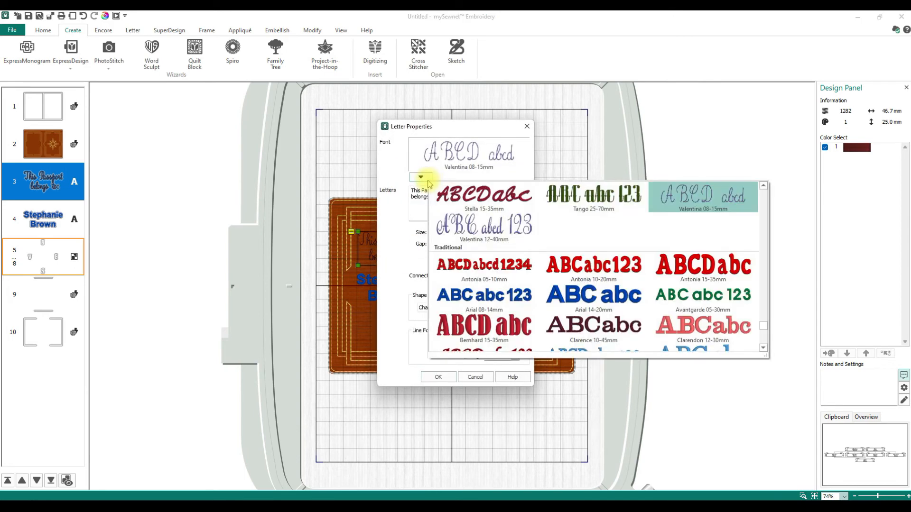
pyautogui.scroll(-3, 520, 333)
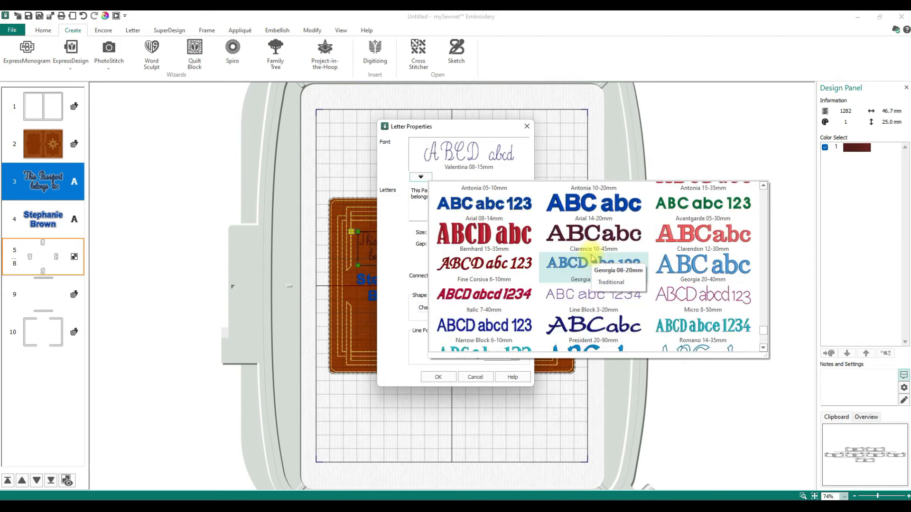
pyautogui.scroll(-3, 592, 260)
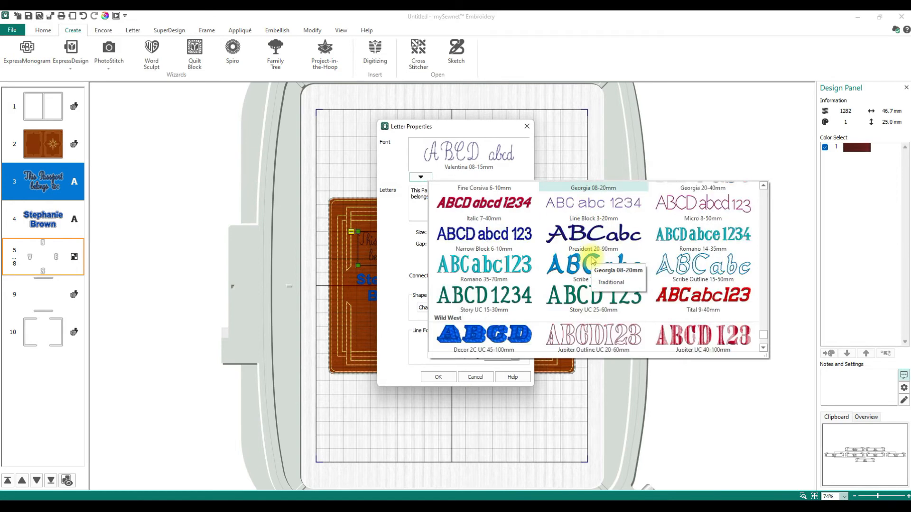
pyautogui.click(680, 241)
pyautogui.click(437, 377)
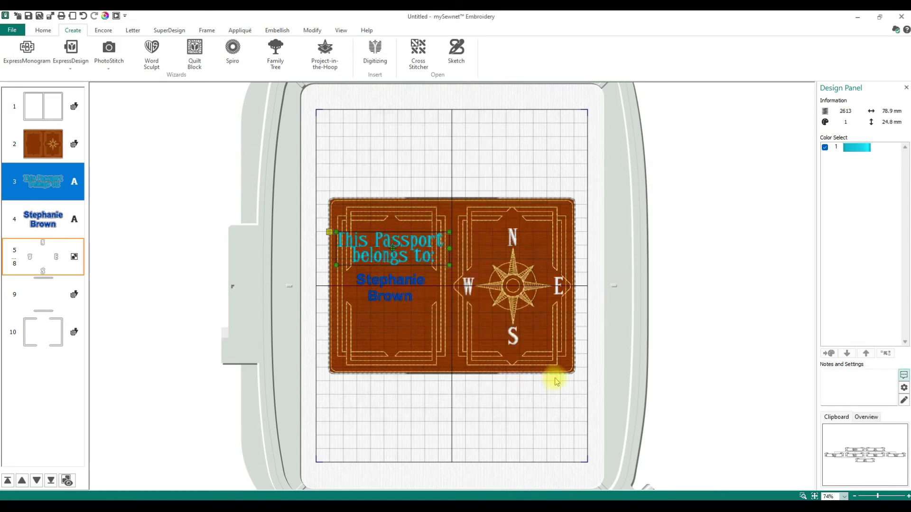
# Narrow the heading lettering from both sides to about 56 mm wide
pyautogui.moveTo(450, 233); pyautogui.dragTo(432, 235)
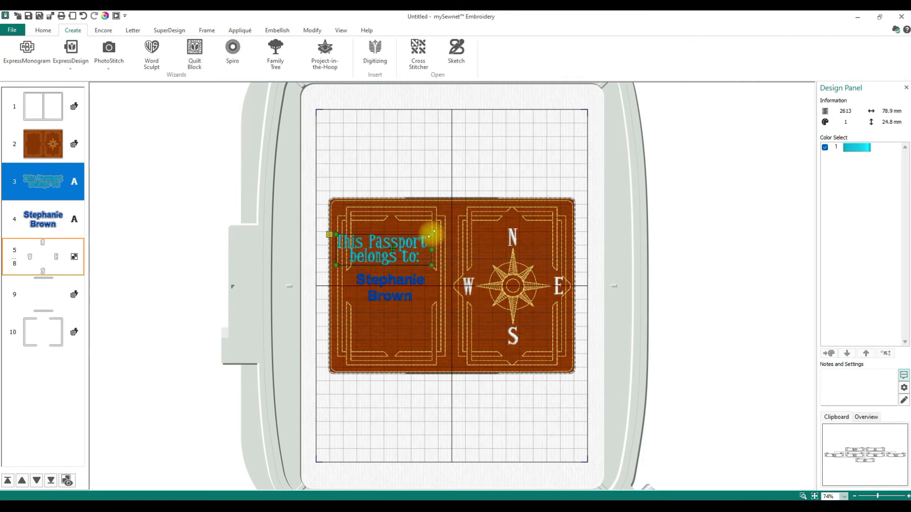
pyautogui.moveTo(336, 234); pyautogui.dragTo(351, 234)
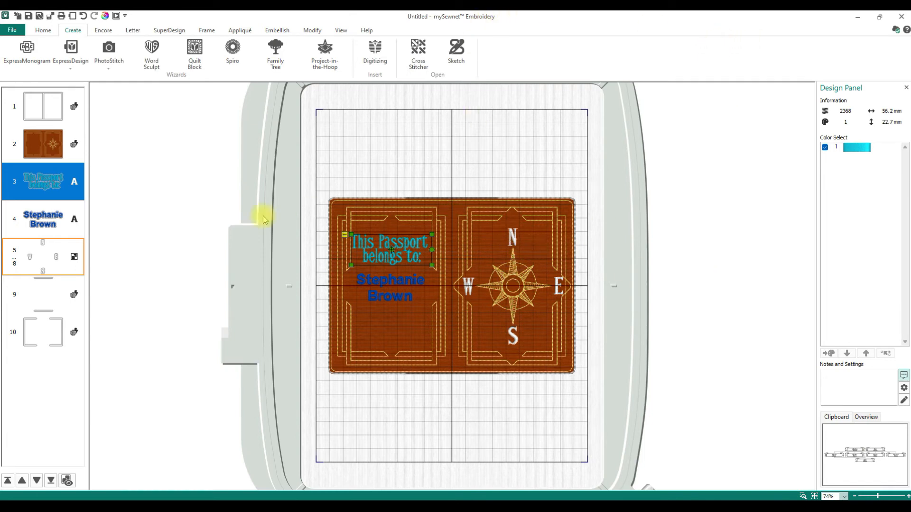
pyautogui.click(50, 142)
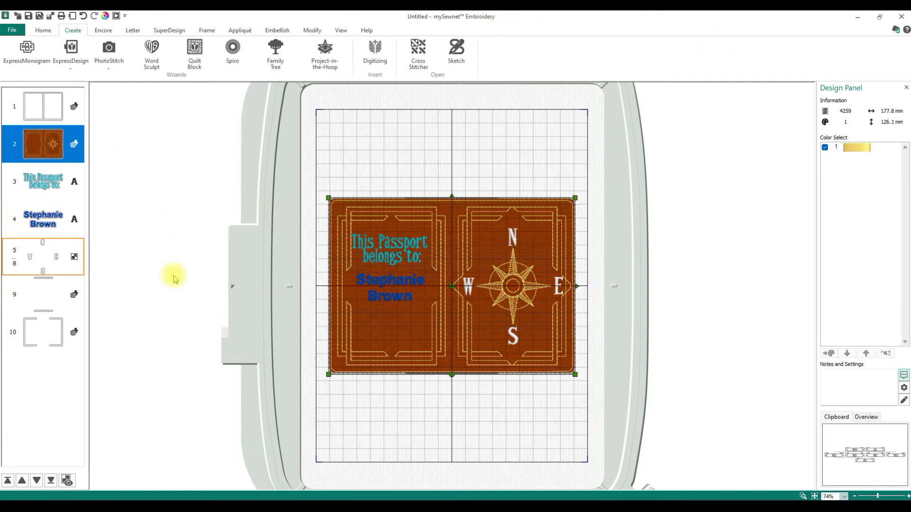
pyautogui.click(40, 294)
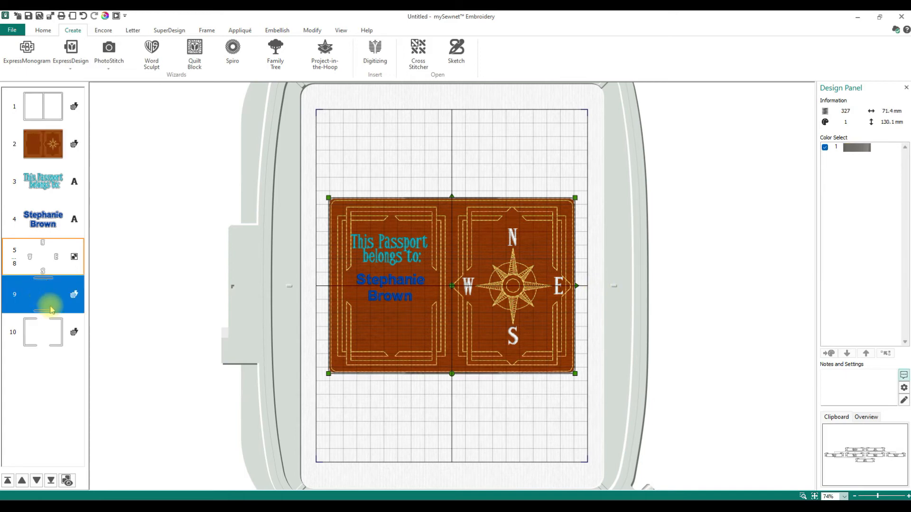
# Step through the layers, deleting and then restoring the brown cover background
pyautogui.click(42, 337)
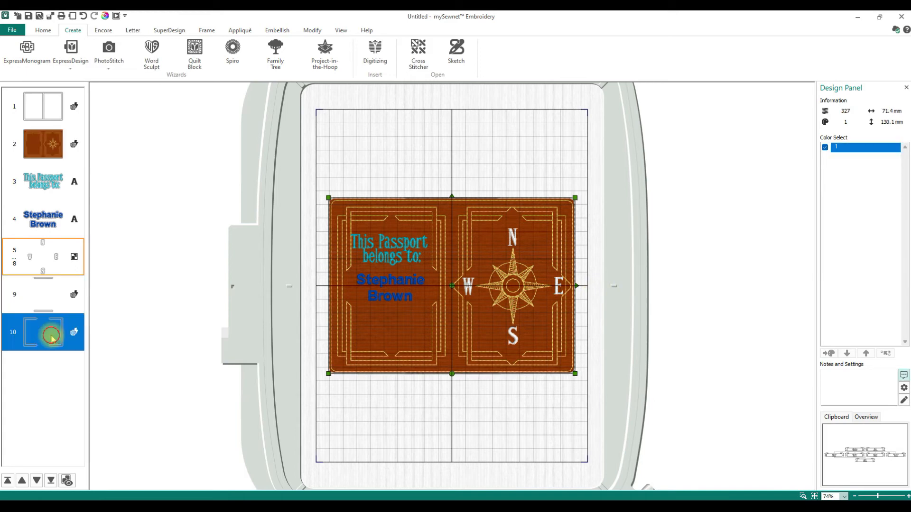
pyautogui.click(36, 304)
pyautogui.click(43, 256)
pyautogui.click(61, 209)
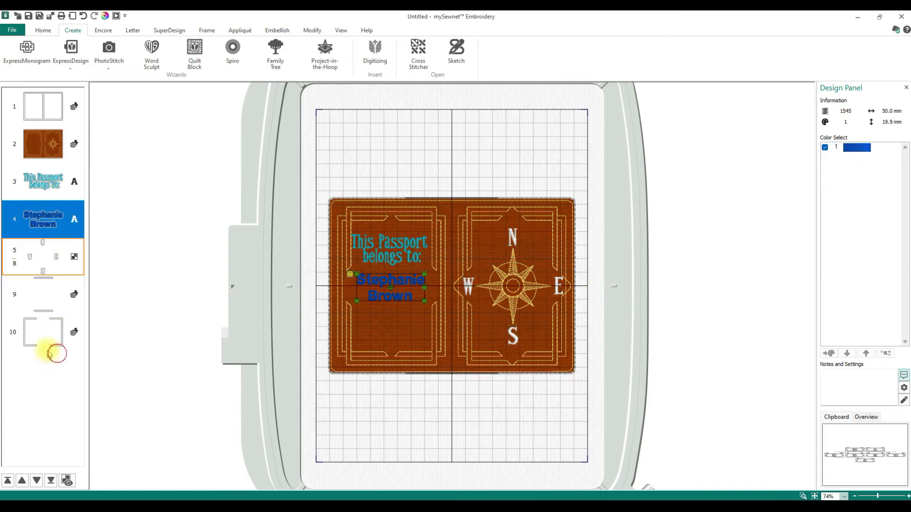
pyautogui.click(48, 119)
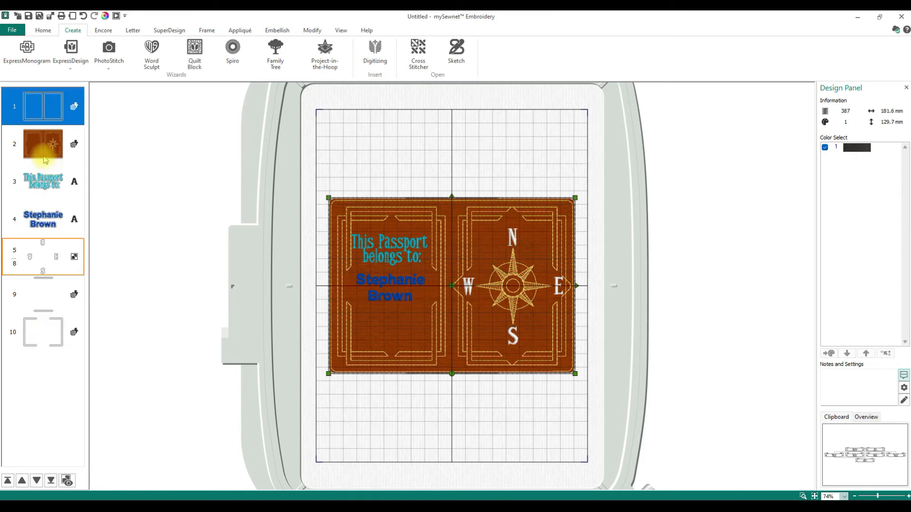
pyautogui.click(44, 158)
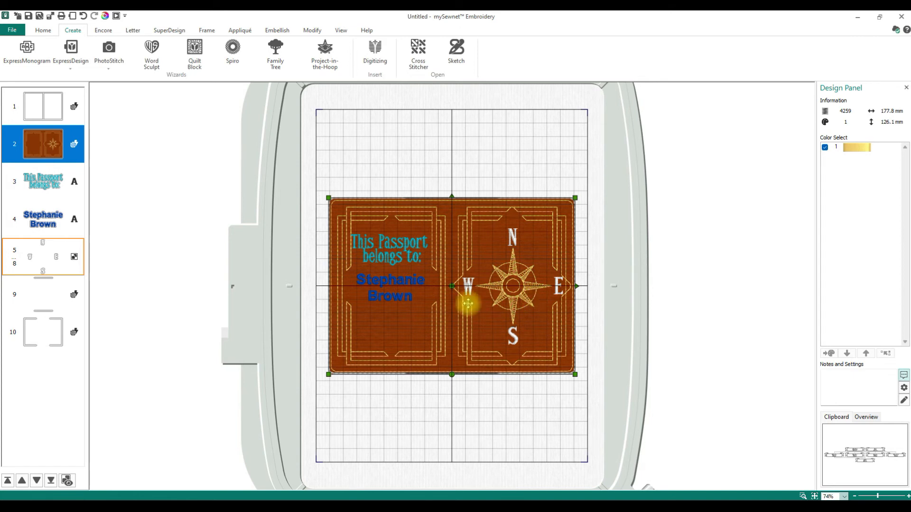
pyautogui.click(37, 269)
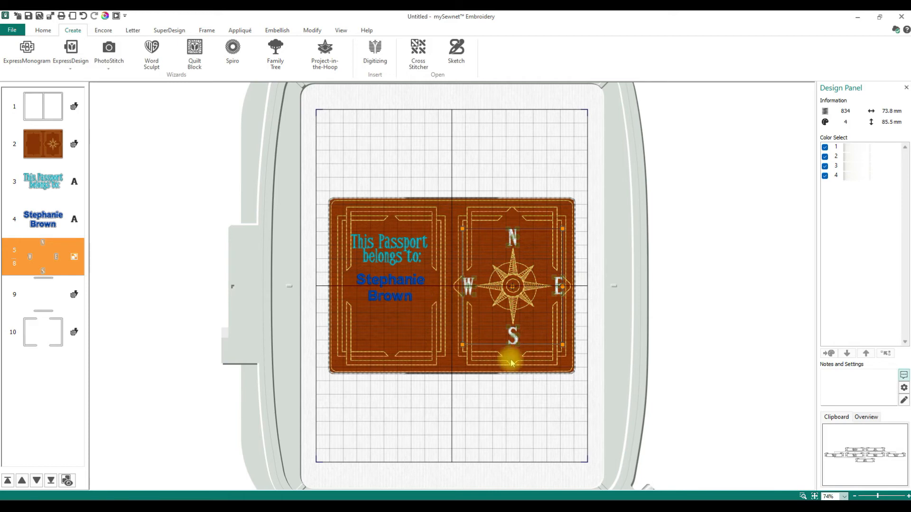
pyautogui.click(42, 154)
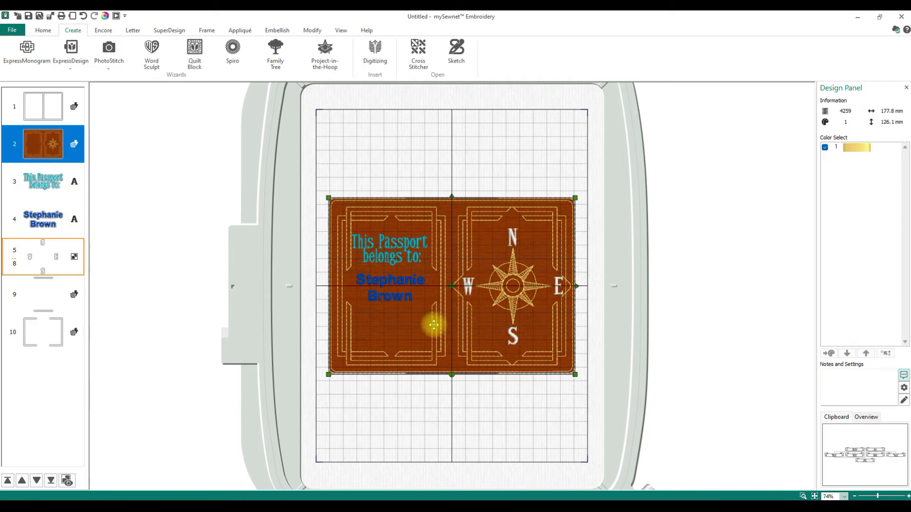
pyautogui.press('Delete')
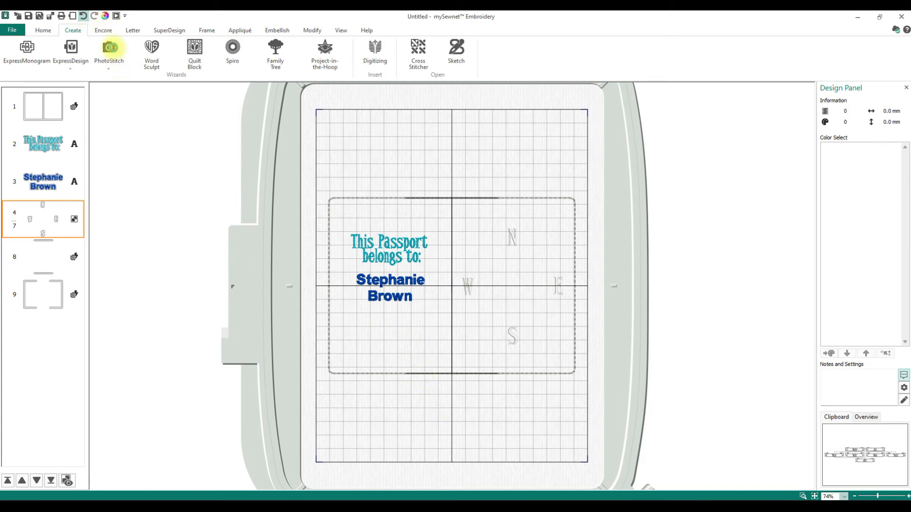
pyautogui.hotkey('ctrl', 'z')
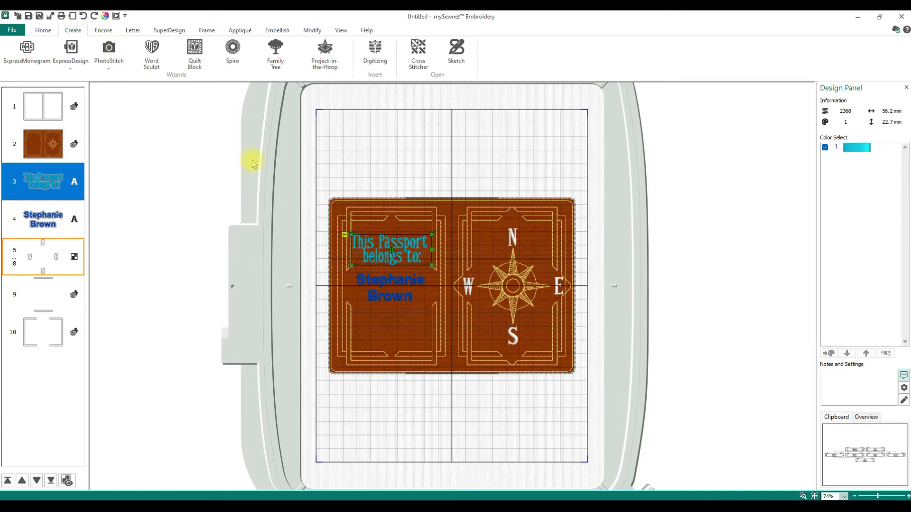
# Delete the two leftover border outline designs from the hoop
pyautogui.click(415, 275)
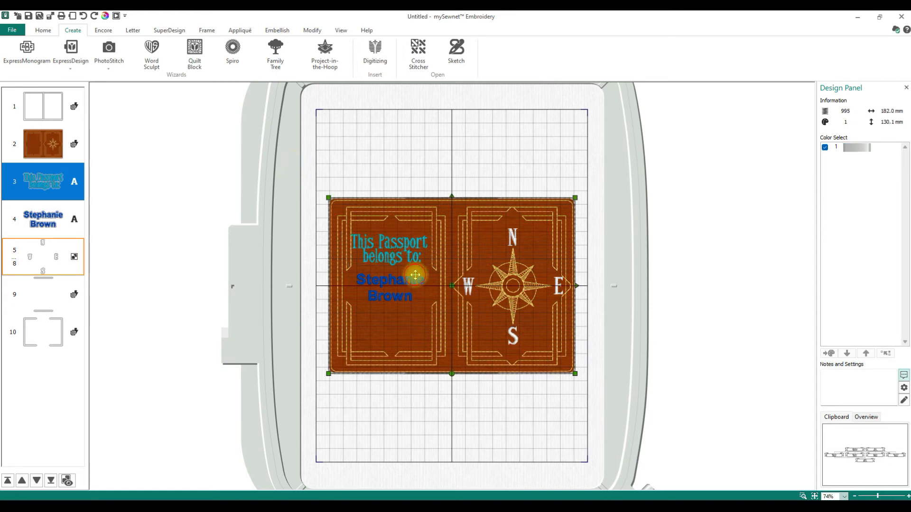
pyautogui.press('Delete')
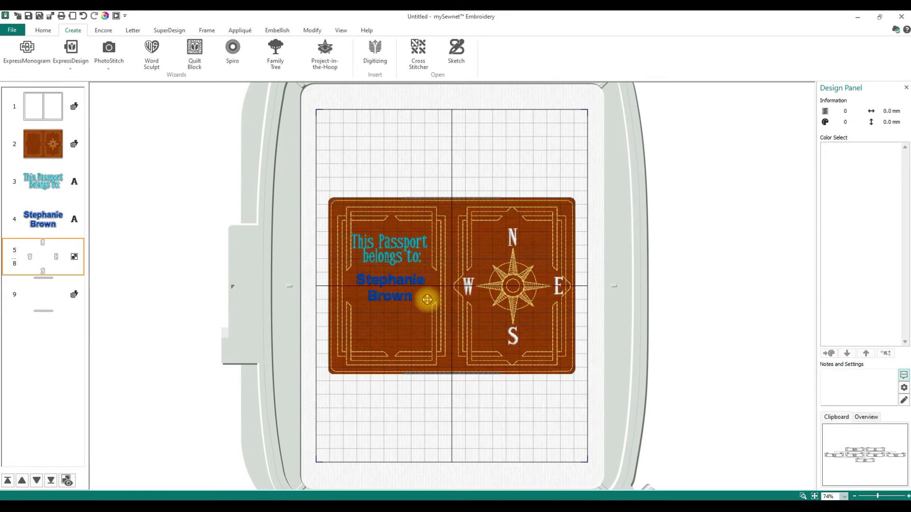
pyautogui.click(427, 300)
pyautogui.press('Delete')
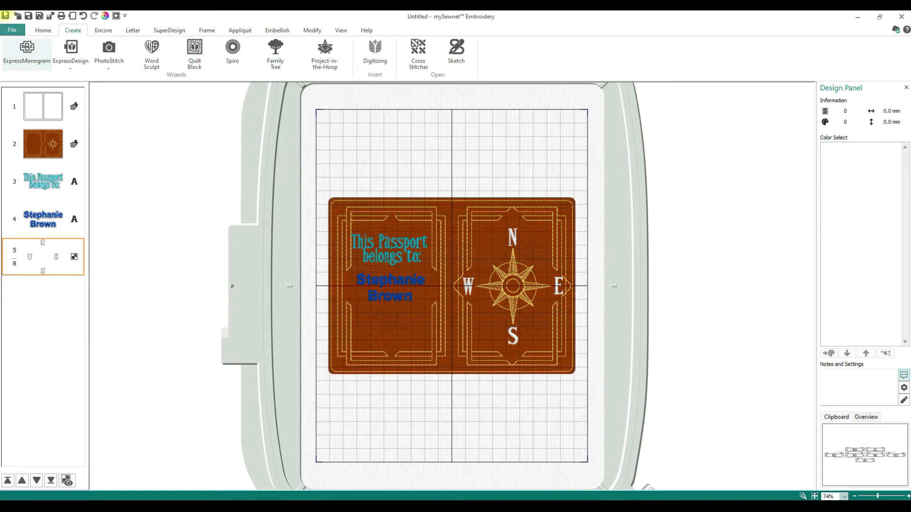
pyautogui.click(48, 28)
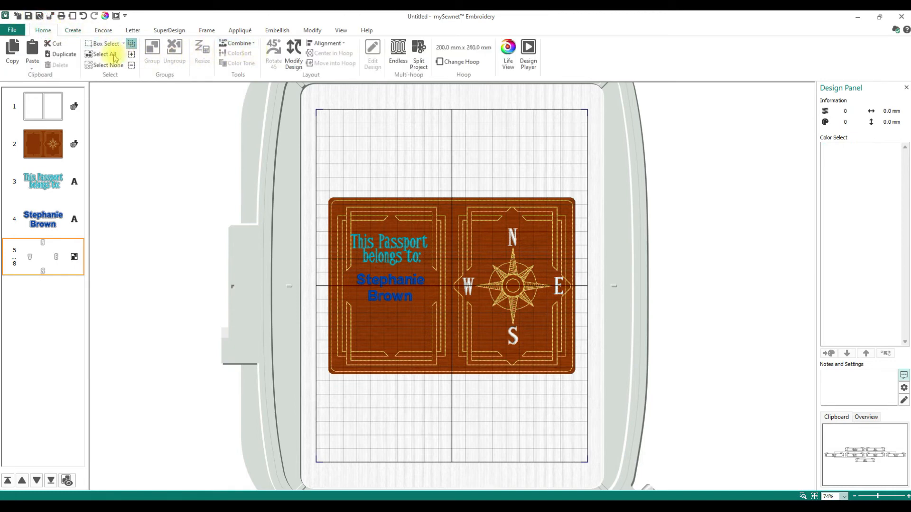
# Delete every design from the hoop and start mySewnet Sketch from the Create tab
pyautogui.click(114, 56)
pyautogui.press('Delete')
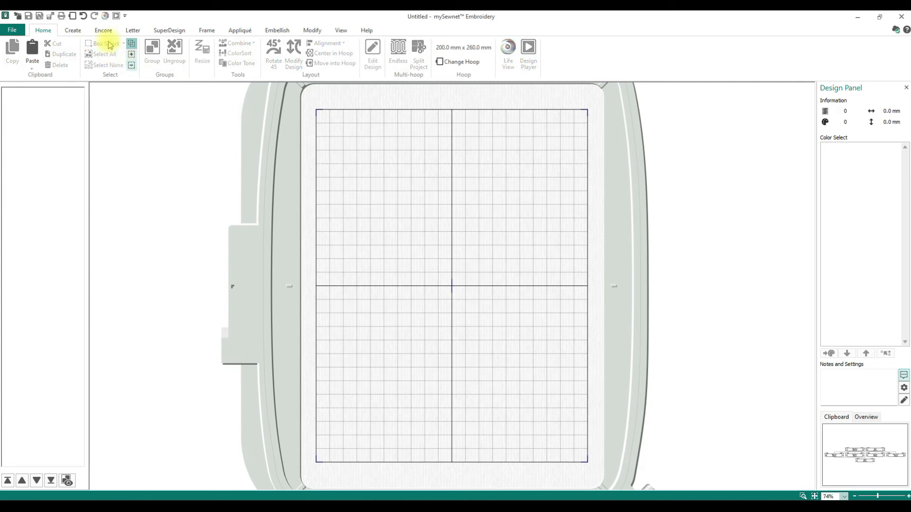
pyautogui.click(72, 30)
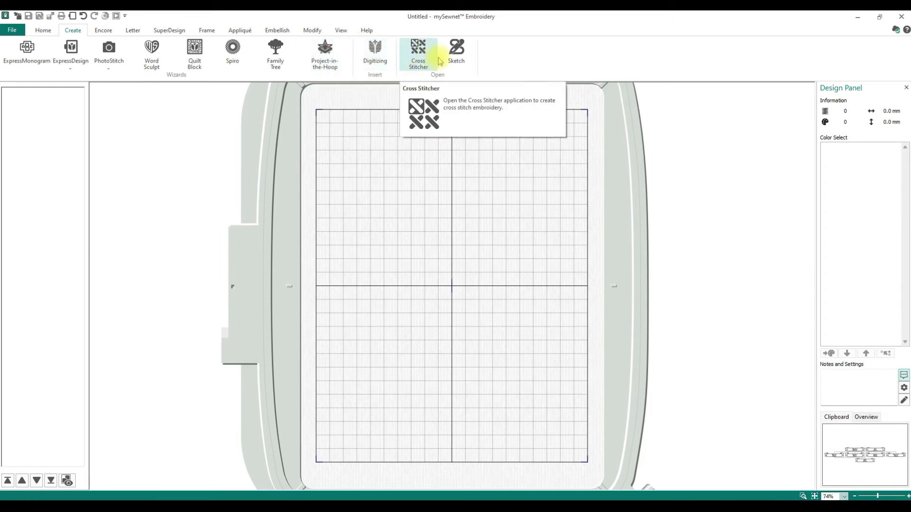
pyautogui.click(457, 59)
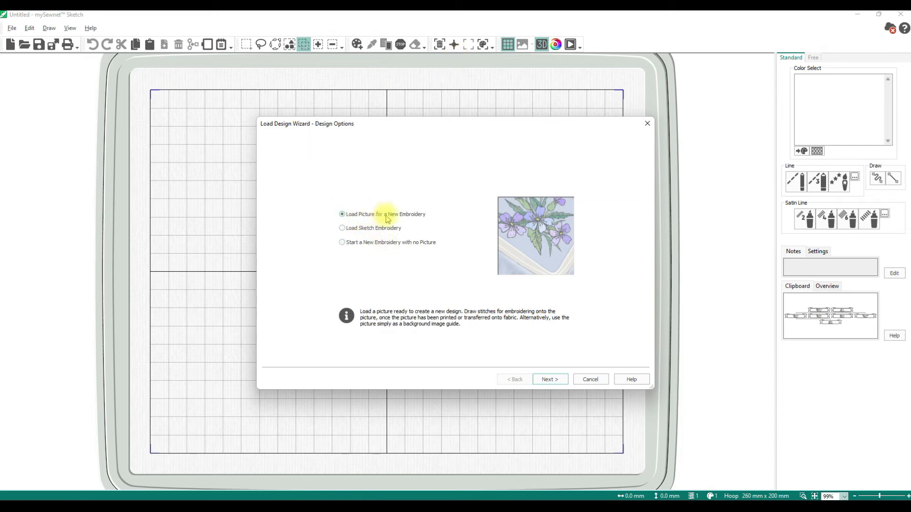
# Choose the rotated 240mm x 150mm Designer Jewel Hoop (Designer Epic 2) and proceed to Choose Picture
pyautogui.click(562, 379)
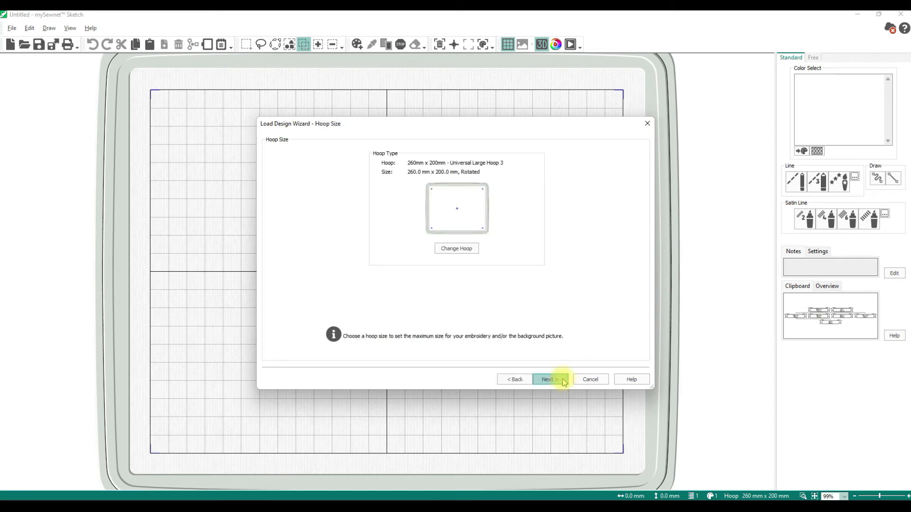
pyautogui.click(465, 249)
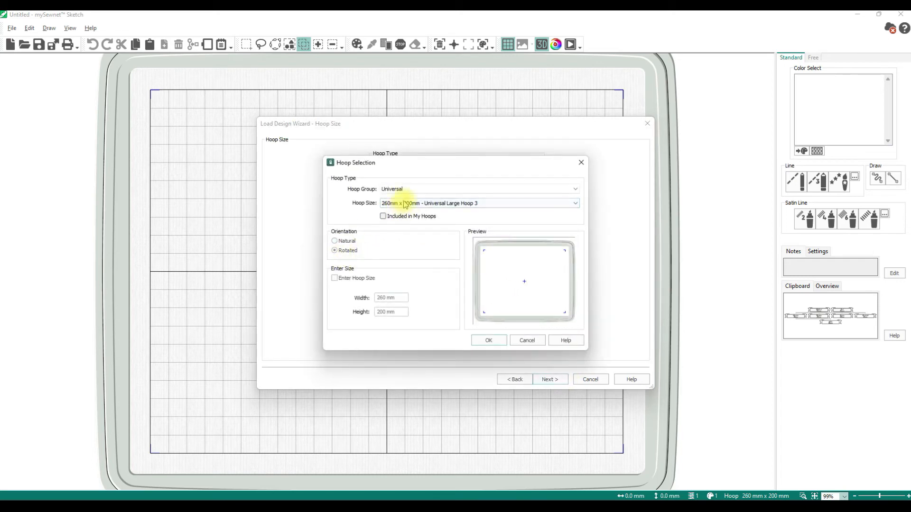
pyautogui.click(406, 189)
pyautogui.click(413, 204)
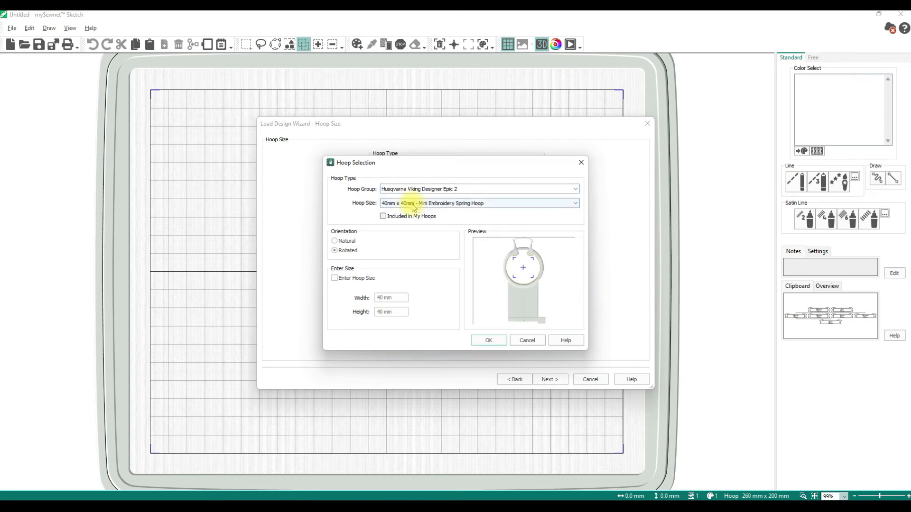
pyautogui.click(408, 203)
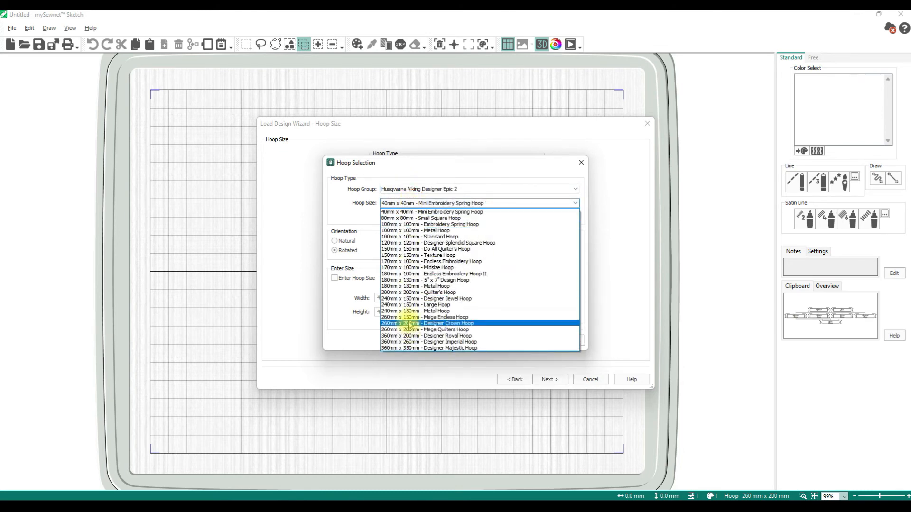
pyautogui.click(408, 298)
pyautogui.click(348, 252)
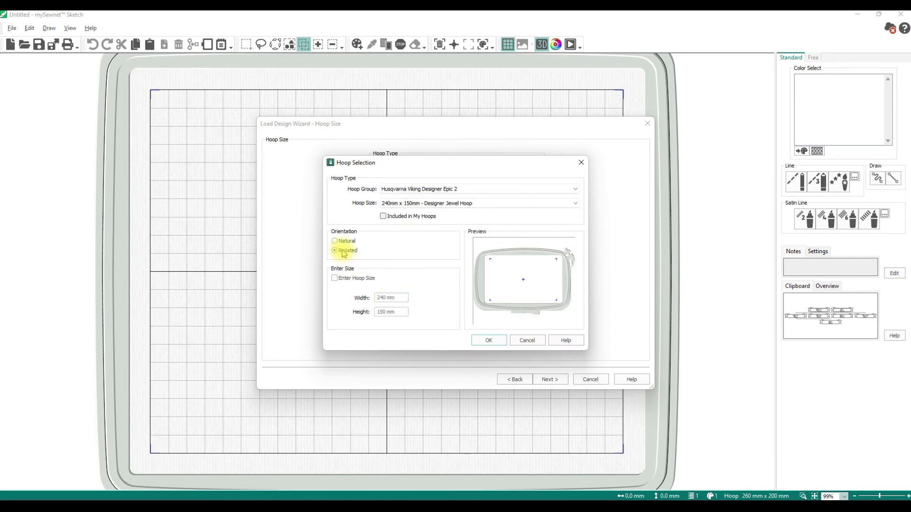
pyautogui.click(489, 341)
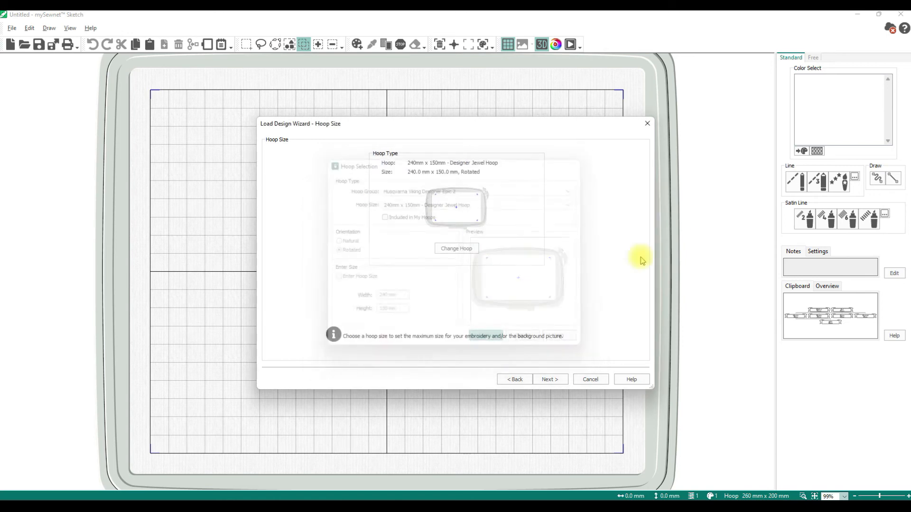
pyautogui.click(551, 380)
pyautogui.click(329, 162)
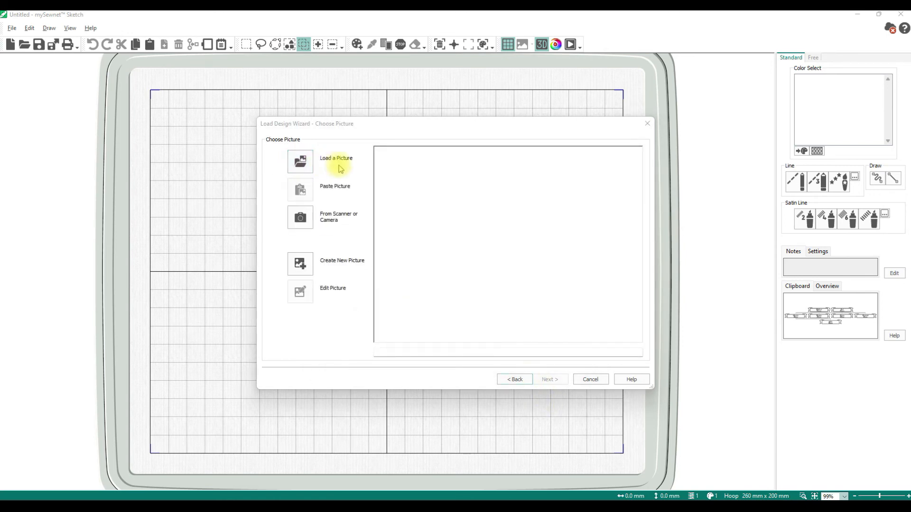
# Load Bicycle.jpg from the Samples > Samples > Sketch > Pics folder as the picture
pyautogui.scroll(15, 142, 192)
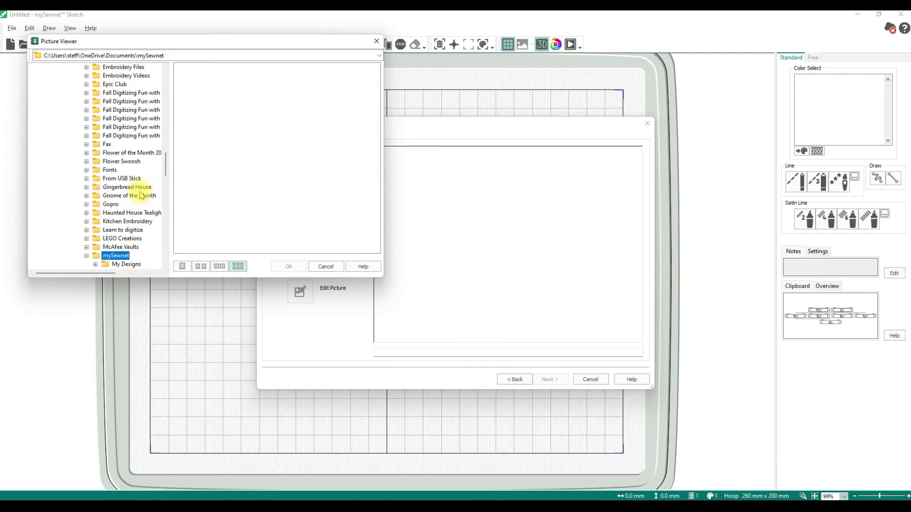
pyautogui.scroll(-2, 139, 194)
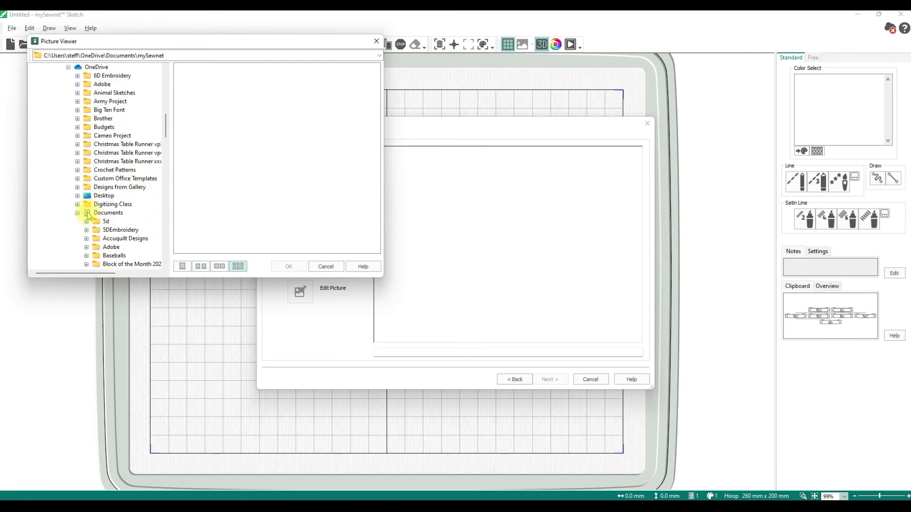
pyautogui.scroll(-15, 116, 201)
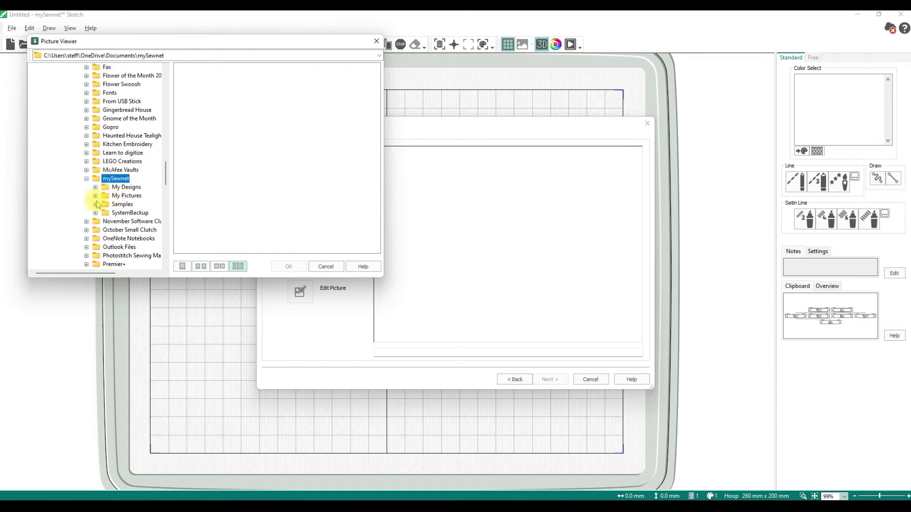
pyautogui.click(96, 204)
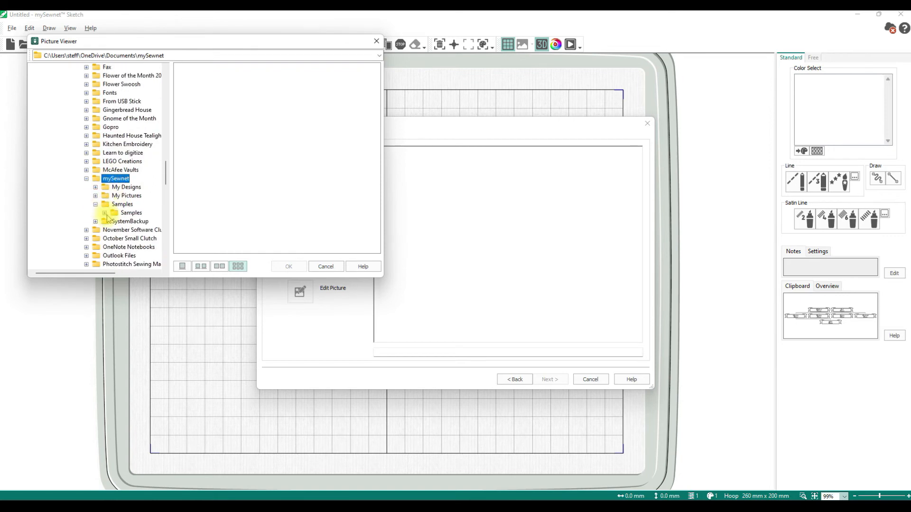
pyautogui.click(104, 214)
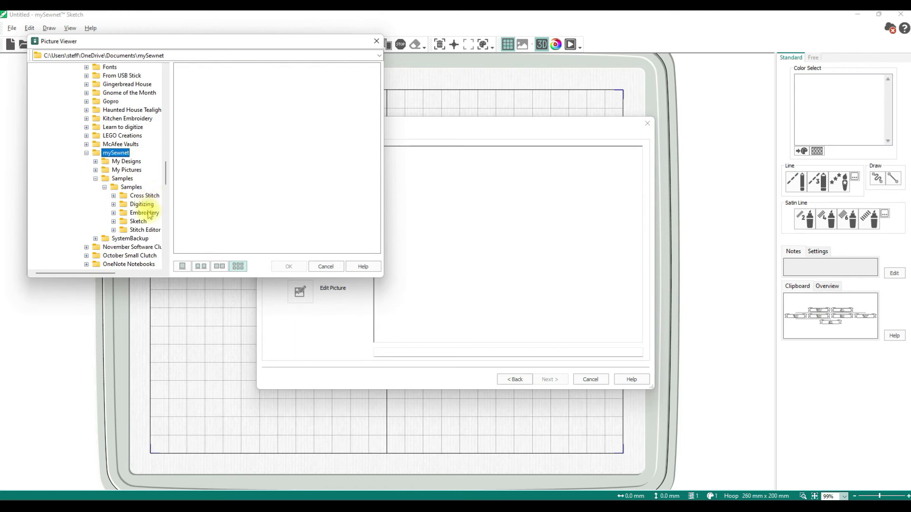
pyautogui.click(114, 221)
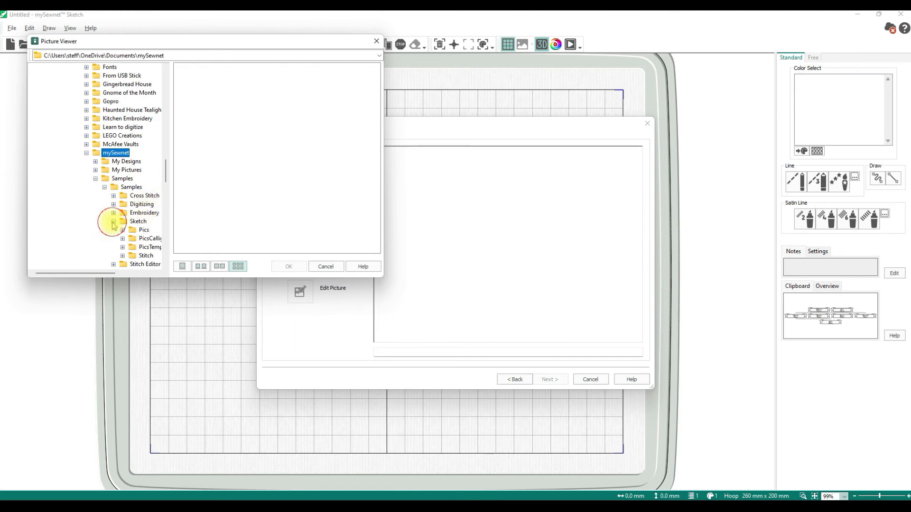
pyautogui.scroll(-2, 144, 227)
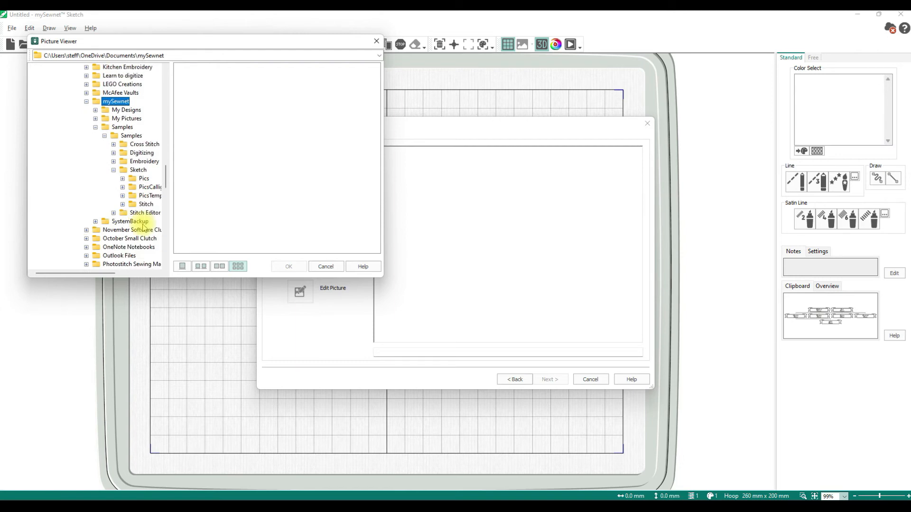
pyautogui.click(142, 178)
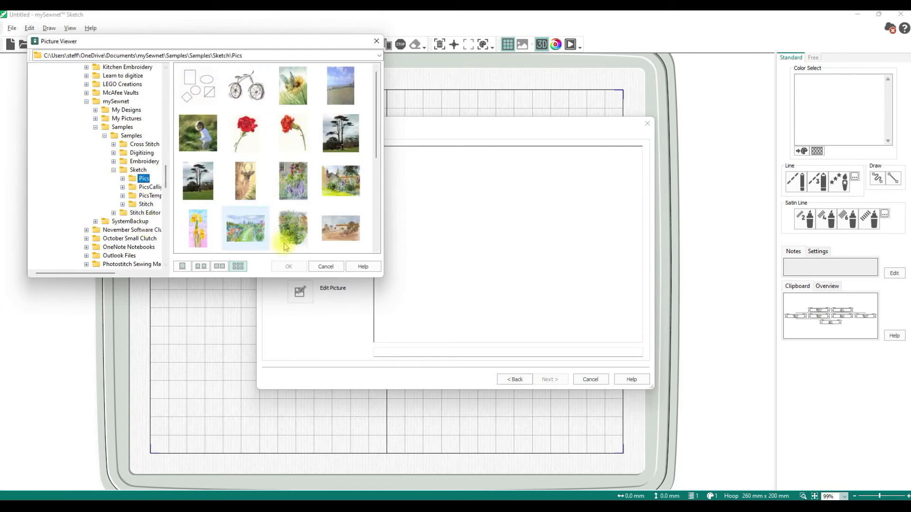
pyautogui.click(245, 86)
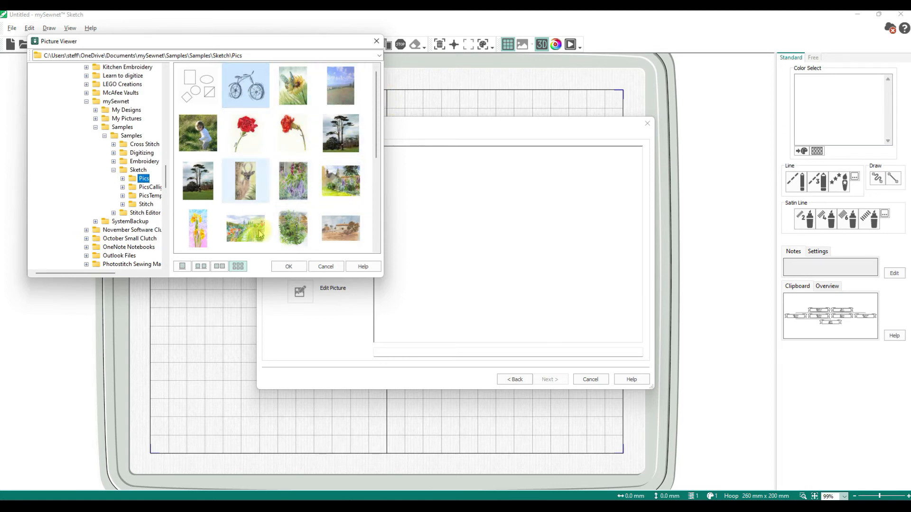
pyautogui.click(291, 266)
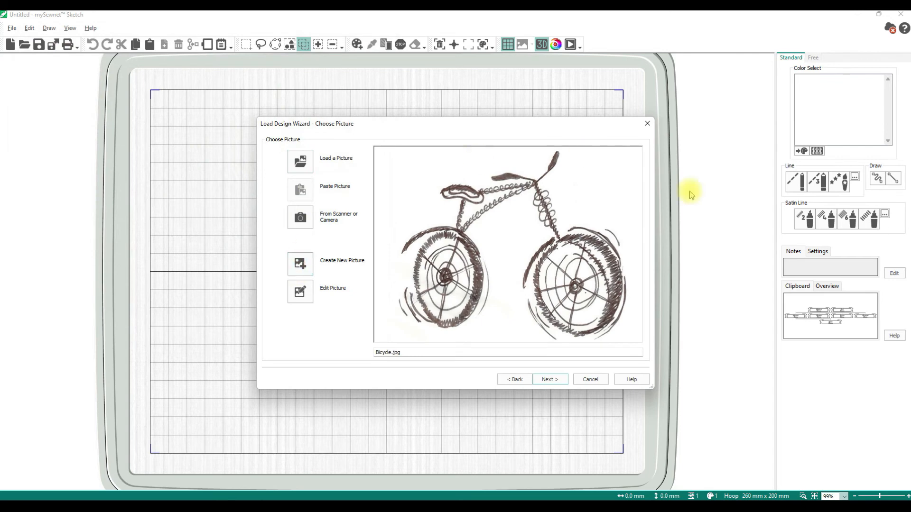
pyautogui.click(550, 380)
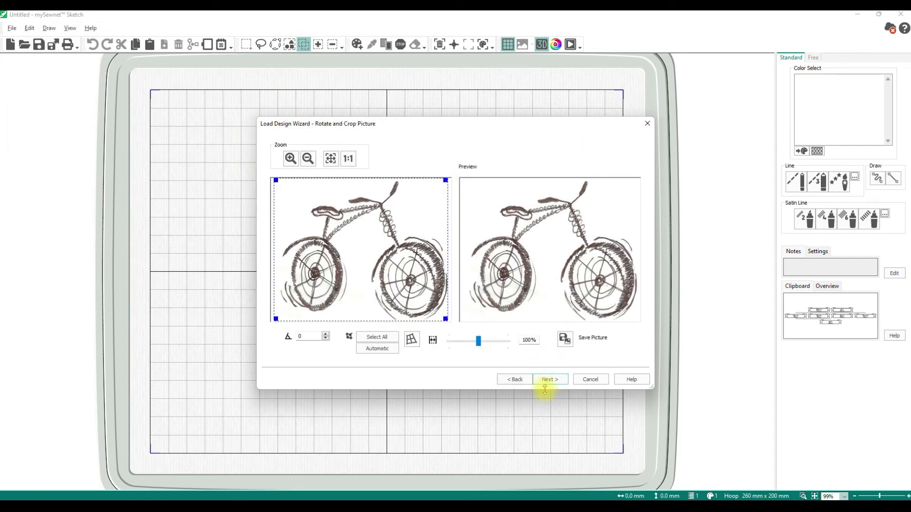
pyautogui.click(512, 380)
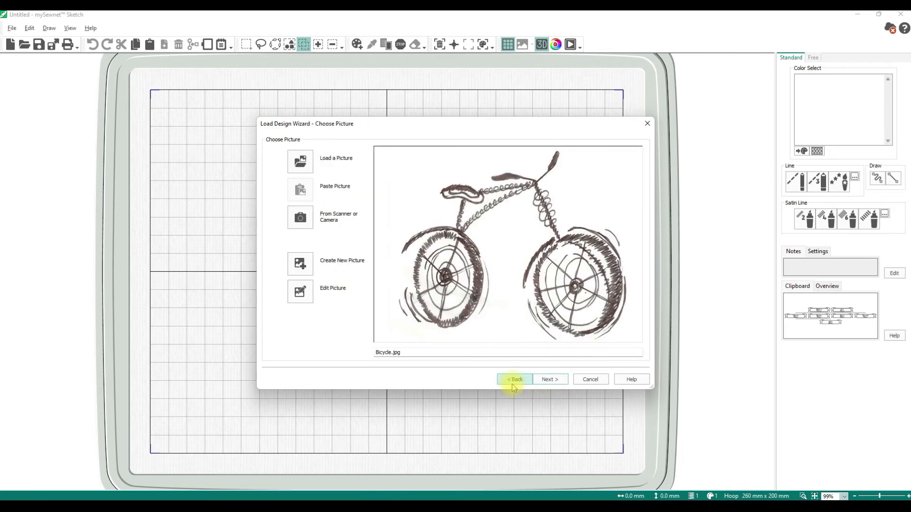
pyautogui.click(563, 383)
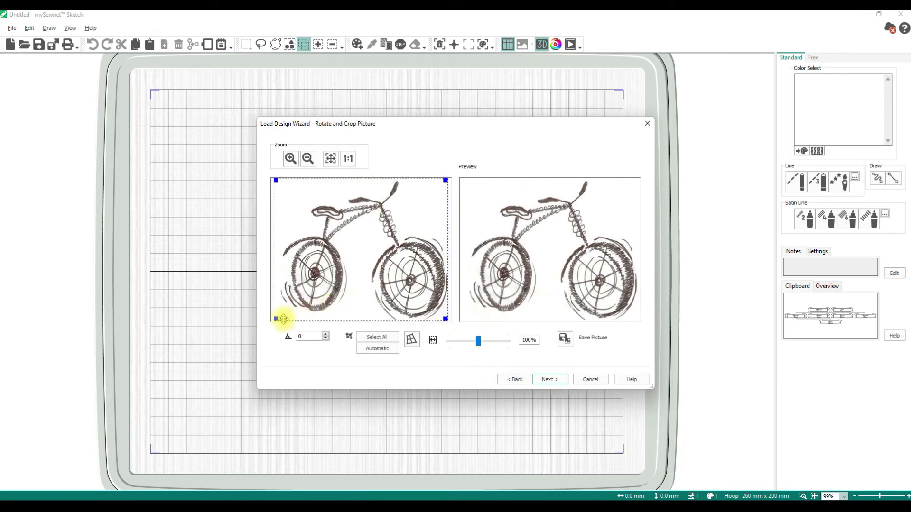
pyautogui.moveTo(277, 320); pyautogui.dragTo(279, 321)
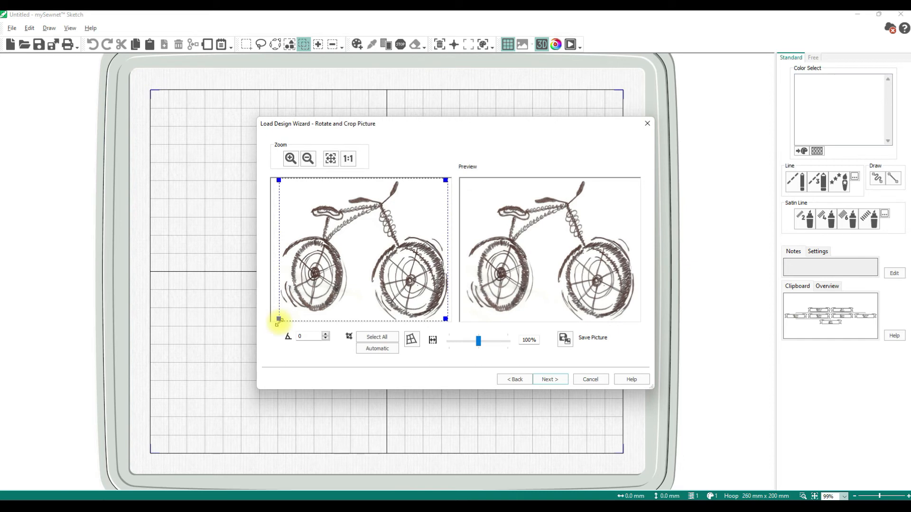
pyautogui.moveTo(445, 179); pyautogui.dragTo(445, 180)
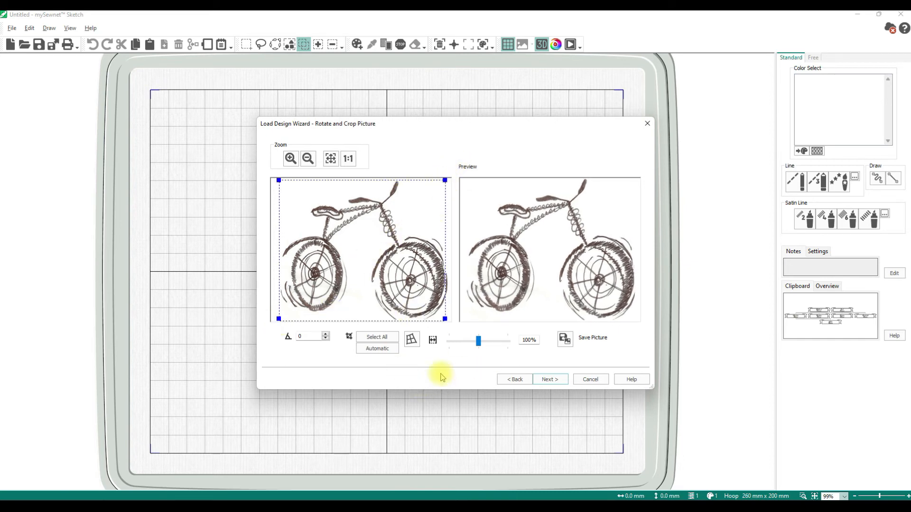
pyautogui.click(550, 379)
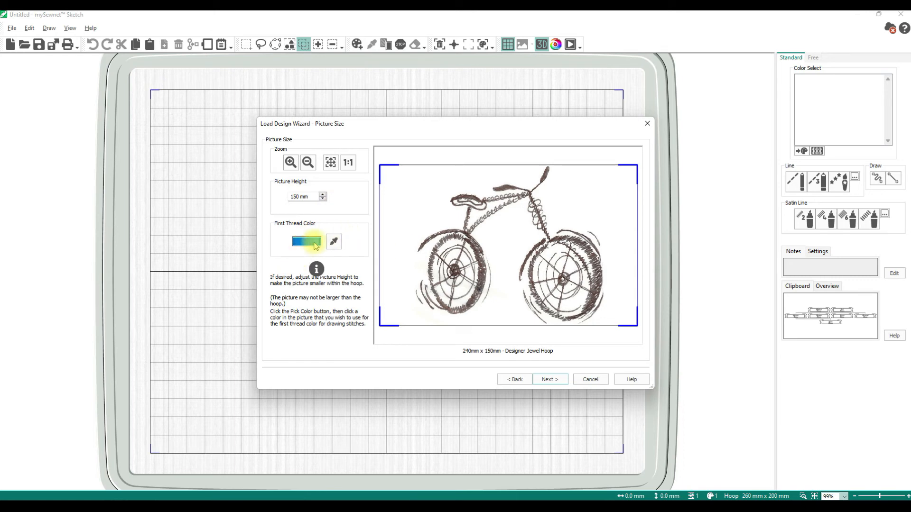
pyautogui.click(548, 380)
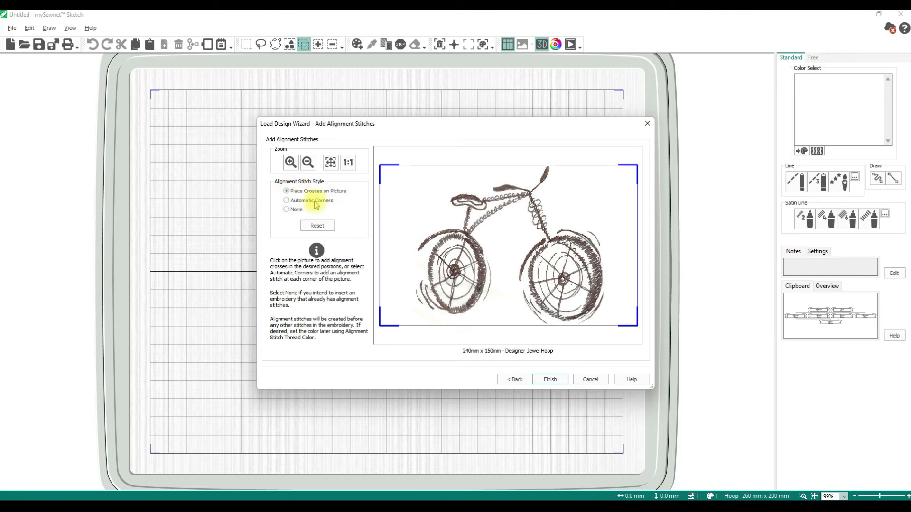
pyautogui.click(552, 379)
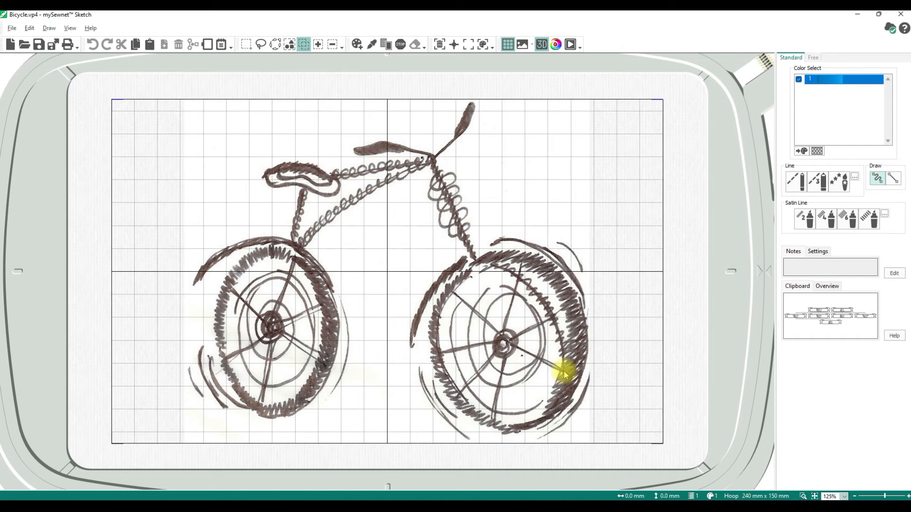
# Clear the copied design from the Clipboard preview
pyautogui.doubleClick(816, 311)
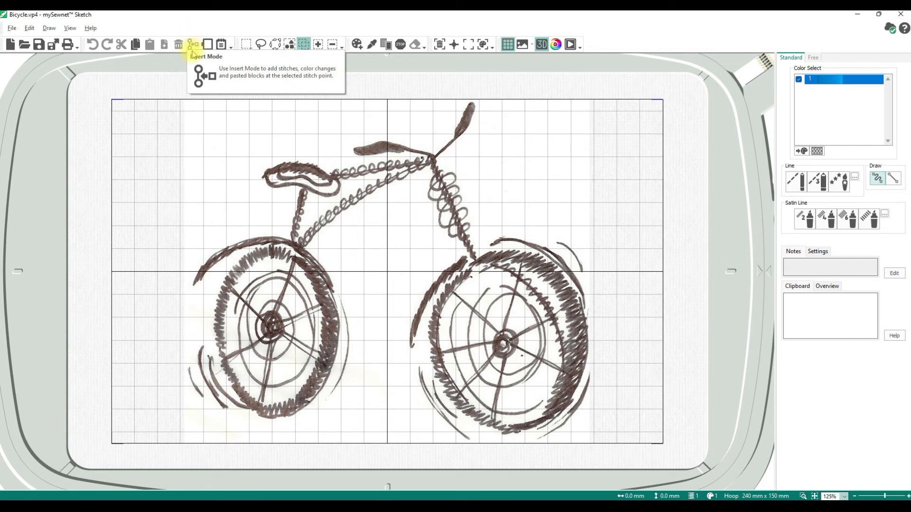
pyautogui.click(220, 45)
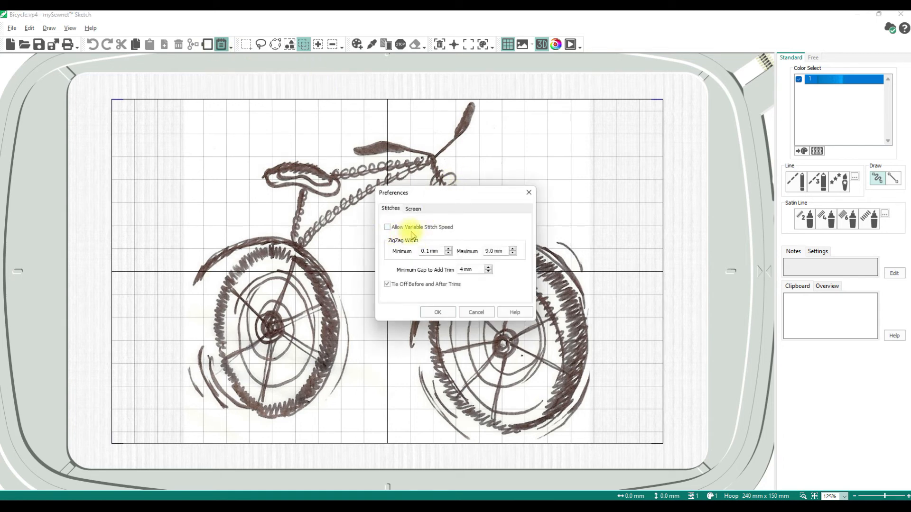
pyautogui.click(401, 227)
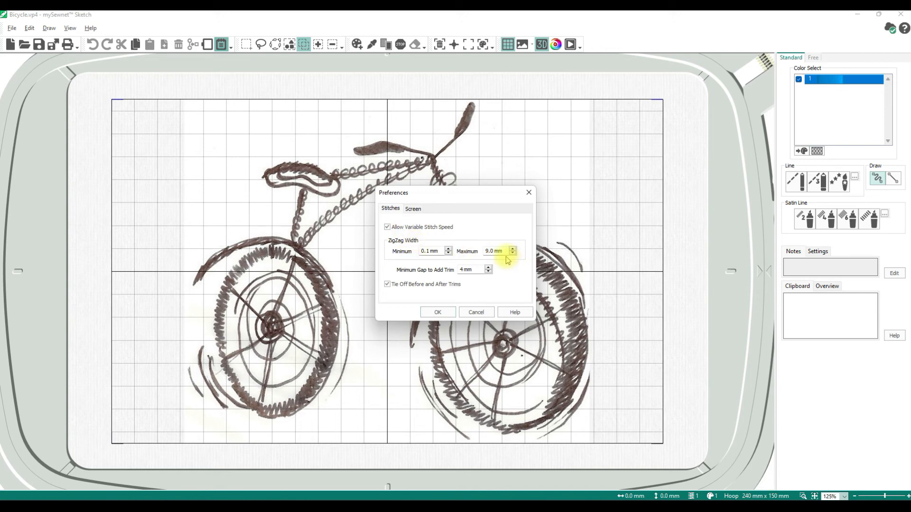
pyautogui.click(388, 227)
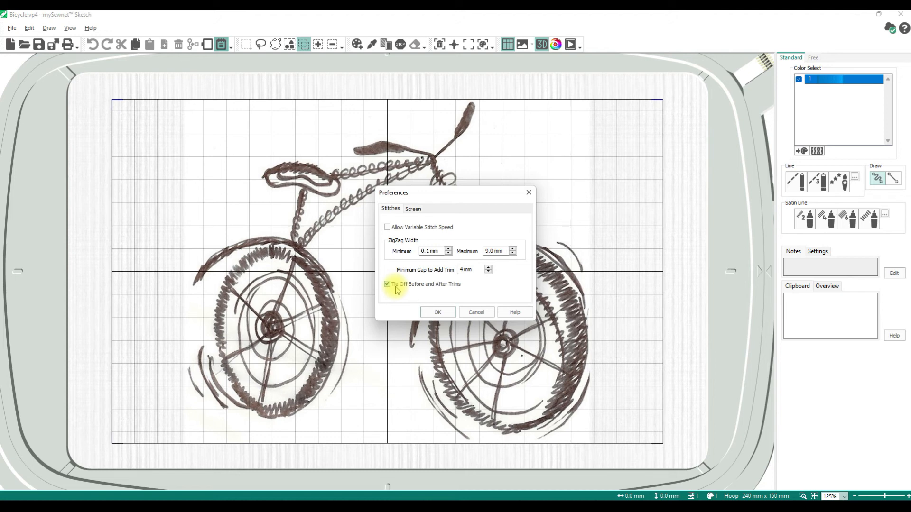
pyautogui.click(412, 208)
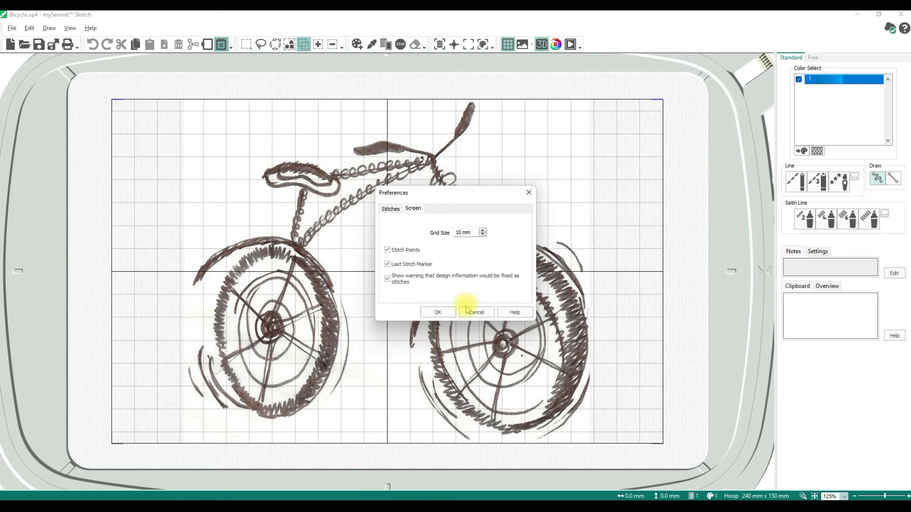
pyautogui.click(441, 313)
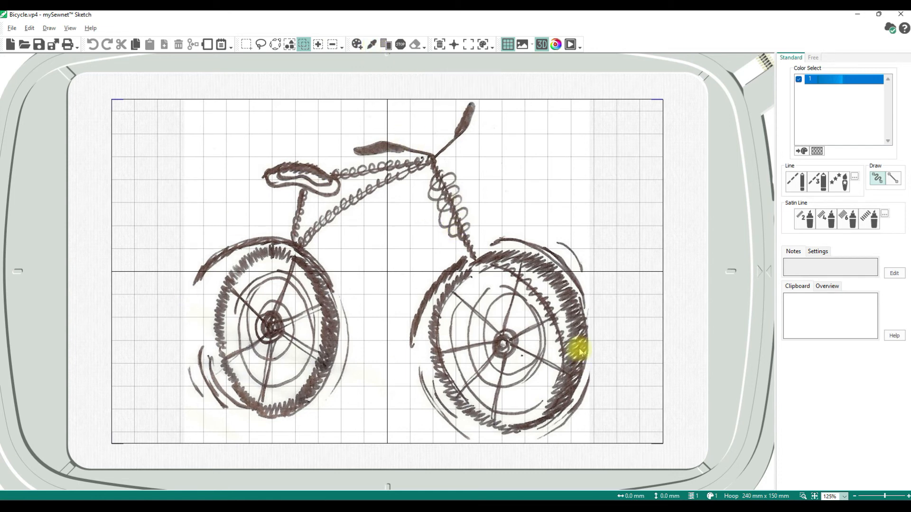
# Sample the handlebar's dark grey as thread colour 1, after briefly trying a light blue Quick Color
pyautogui.click(374, 45)
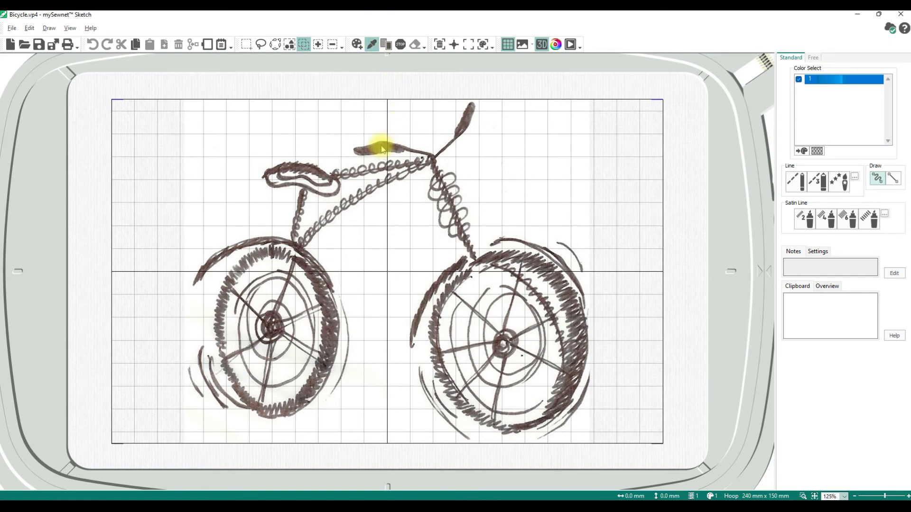
pyautogui.click(385, 141)
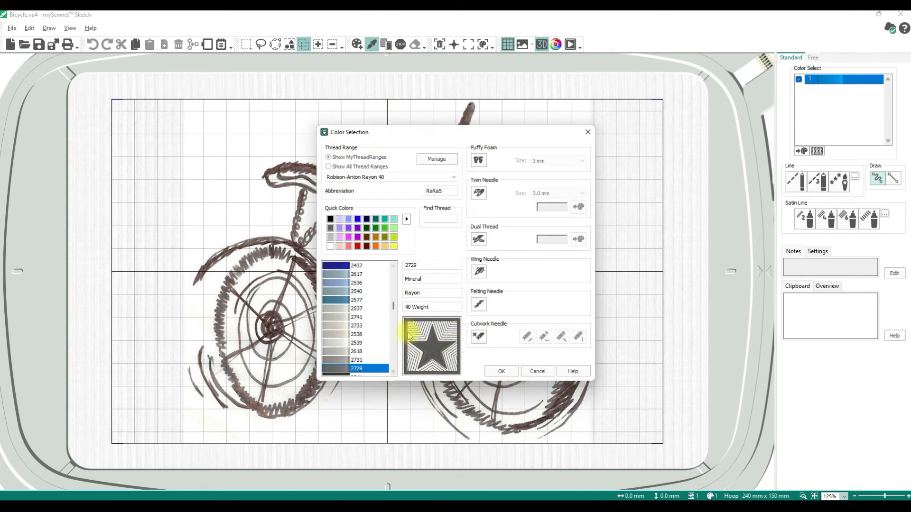
pyautogui.click(500, 371)
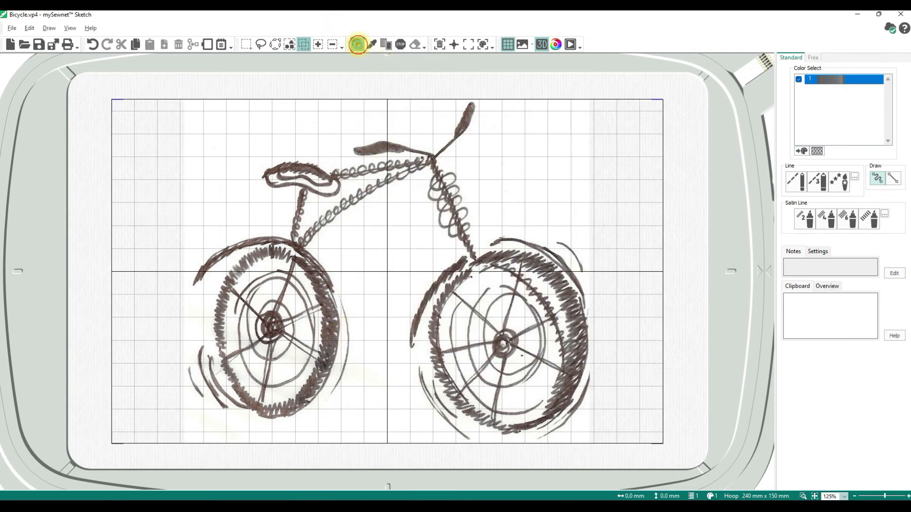
pyautogui.click(358, 46)
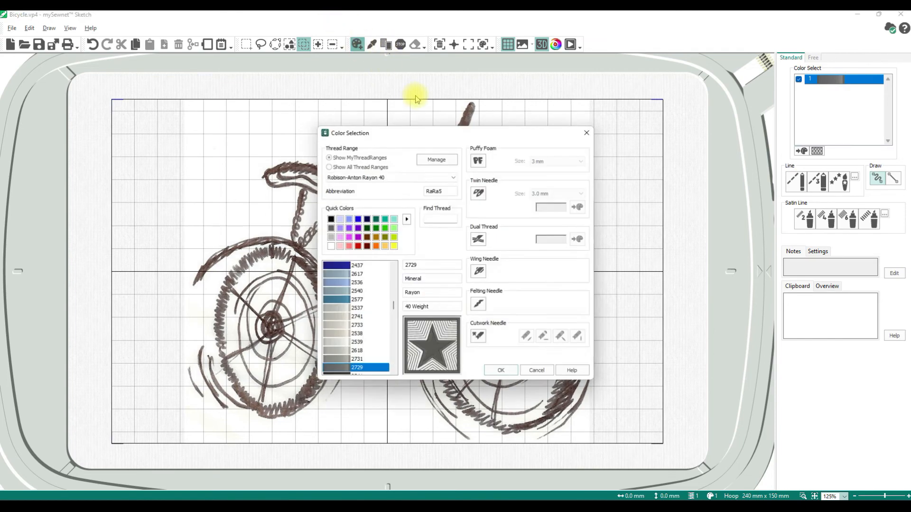
pyautogui.click(346, 218)
pyautogui.click(500, 371)
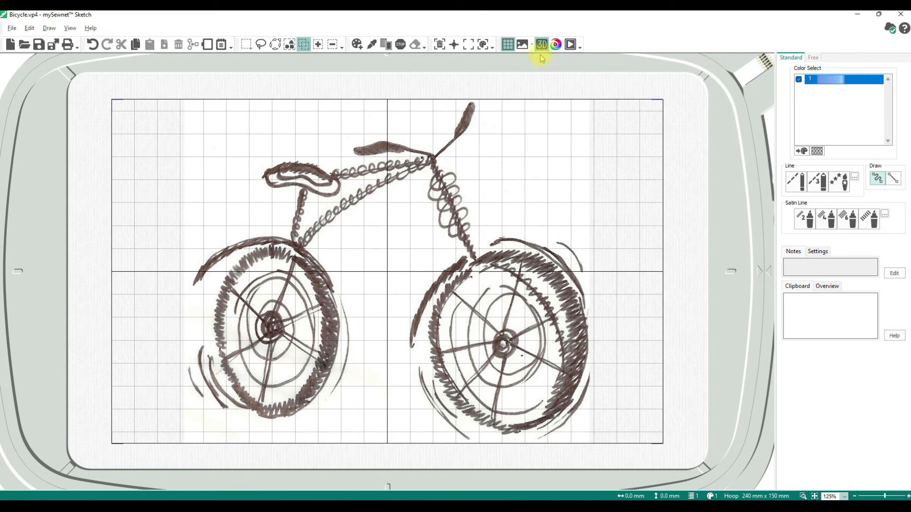
pyautogui.click(372, 44)
pyautogui.click(387, 139)
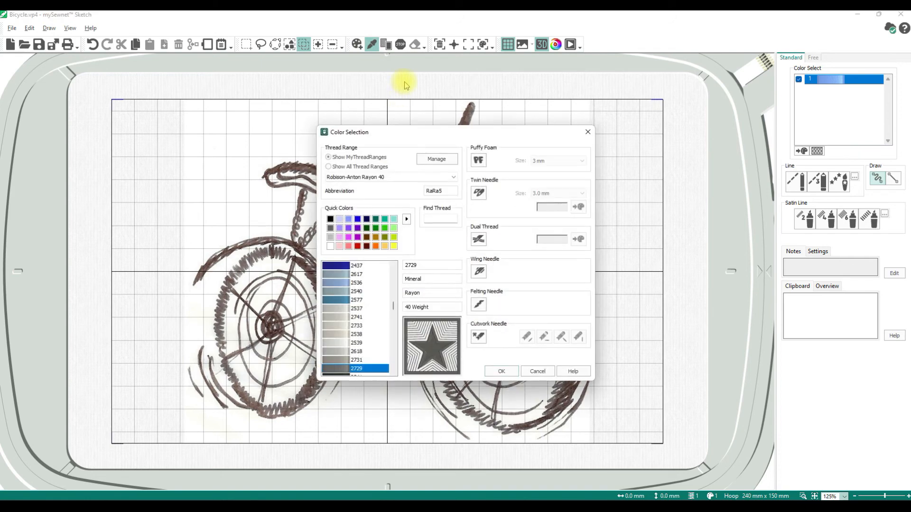
pyautogui.click(504, 369)
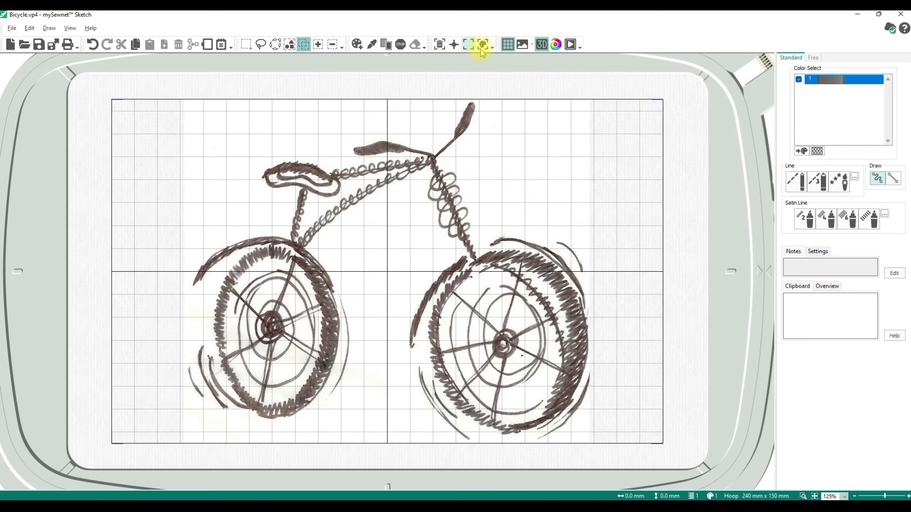
pyautogui.click(507, 48)
pyautogui.click(507, 47)
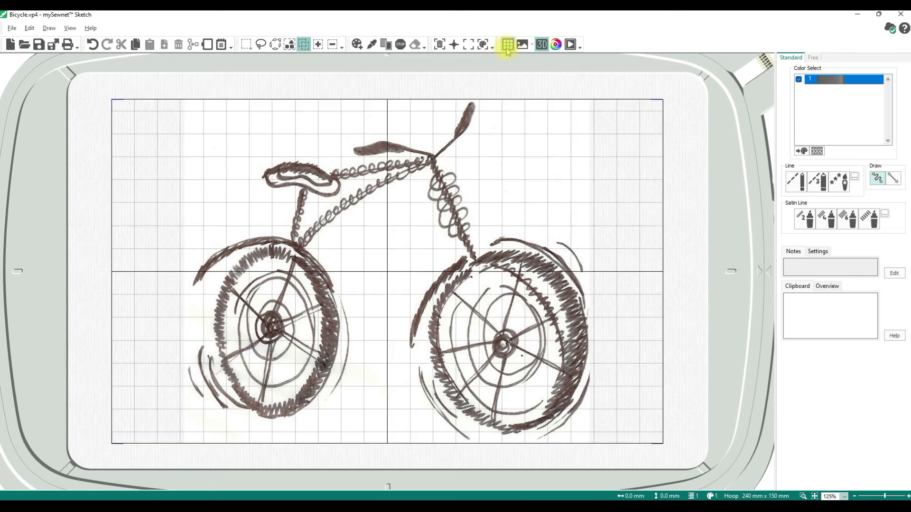
pyautogui.click(507, 47)
pyautogui.click(507, 48)
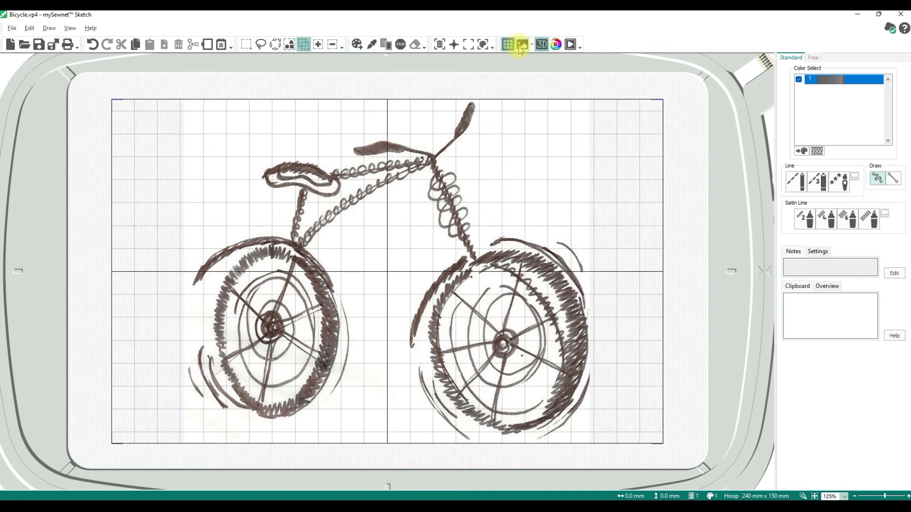
pyautogui.click(542, 46)
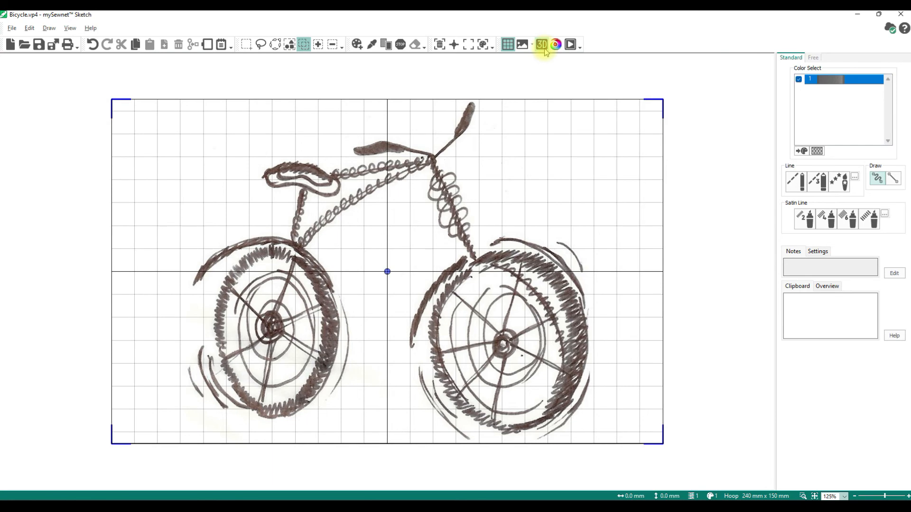
pyautogui.click(545, 48)
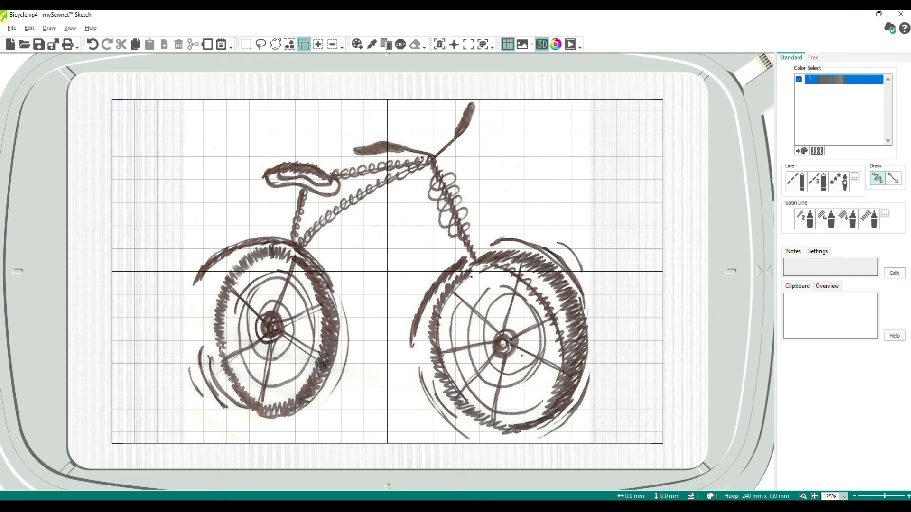
pyautogui.click(29, 28)
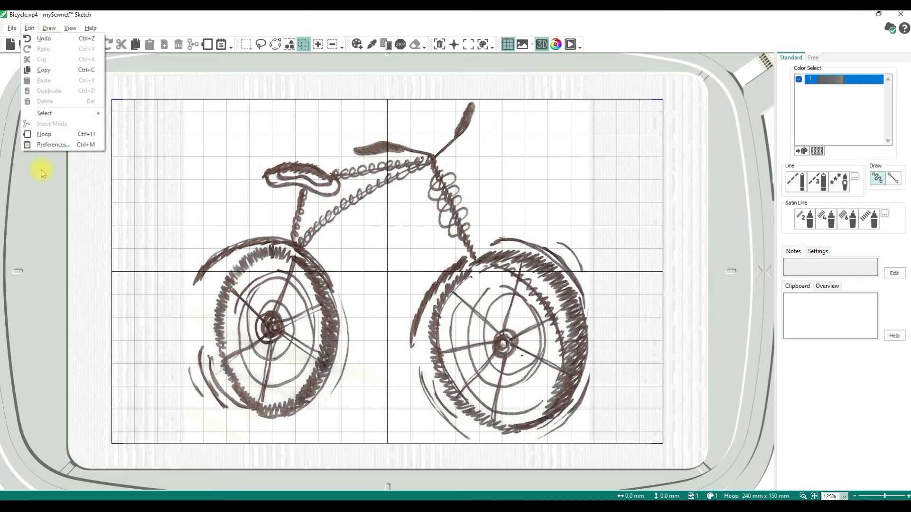
pyautogui.moveTo(49, 33)
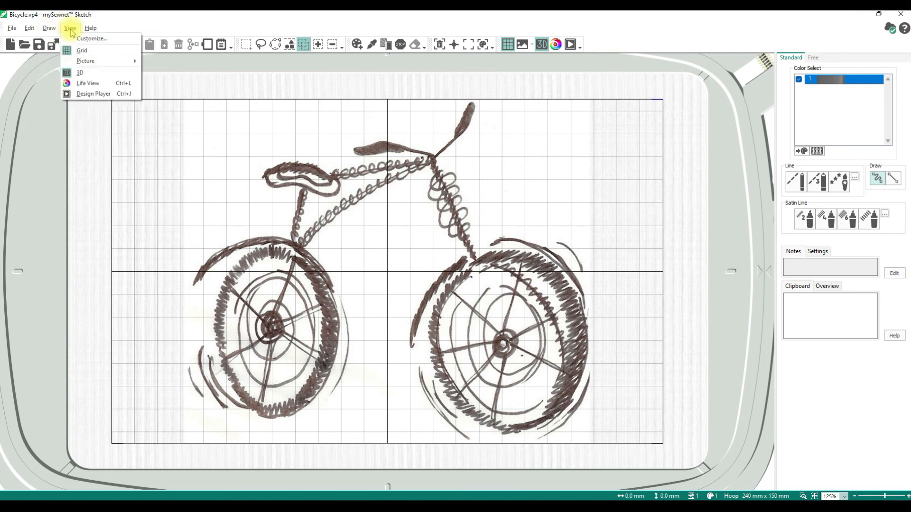
pyautogui.moveTo(92, 33)
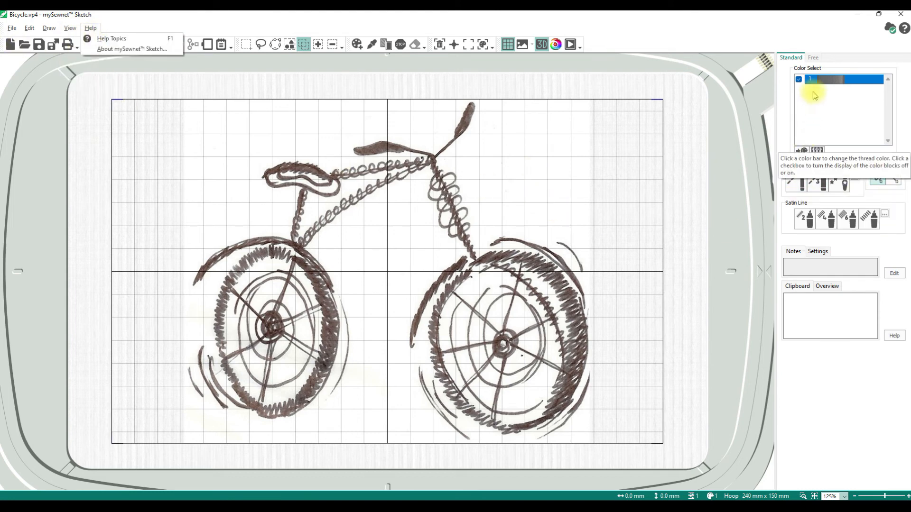
# Draw running-stitch lines along the handlebar and its grip
pyautogui.click(796, 185)
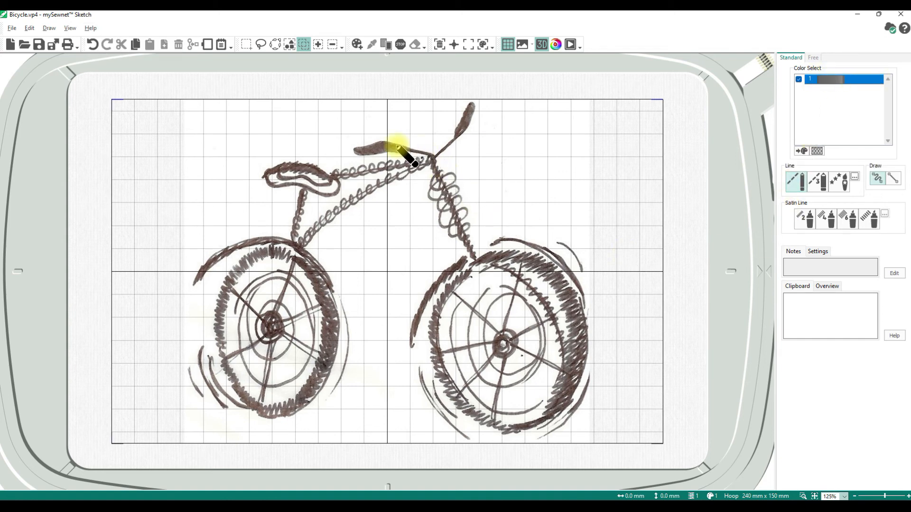
pyautogui.moveTo(432, 158)
pyautogui.mouseDown()
pyautogui.moveTo(458, 136)
pyautogui.moveTo(431, 158)
pyautogui.mouseUp()
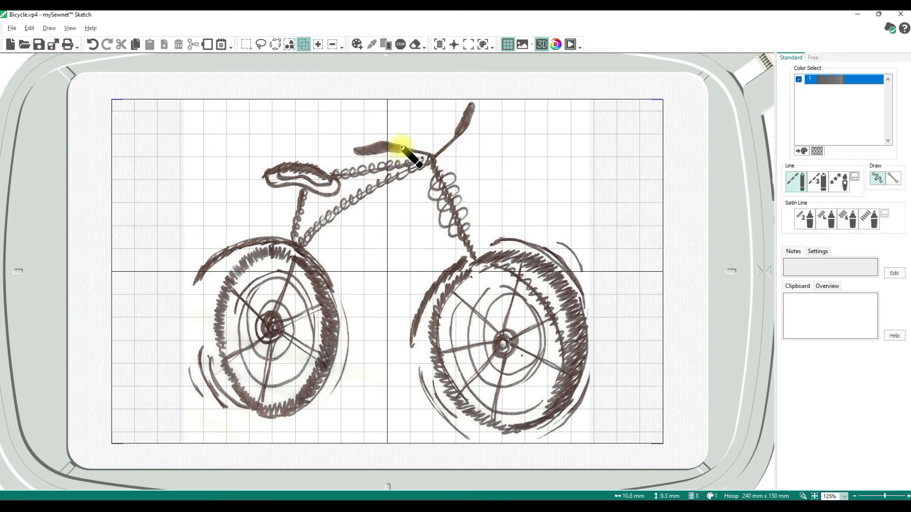
pyautogui.moveTo(402, 149); pyautogui.dragTo(436, 158)
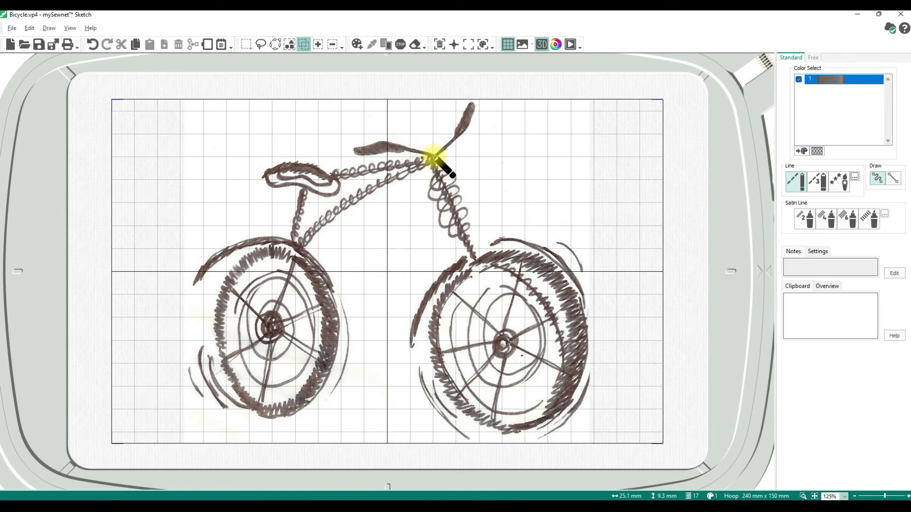
# Change thread colour 1 to navy and stitch a line down the front fork
pyautogui.doubleClick(818, 79)
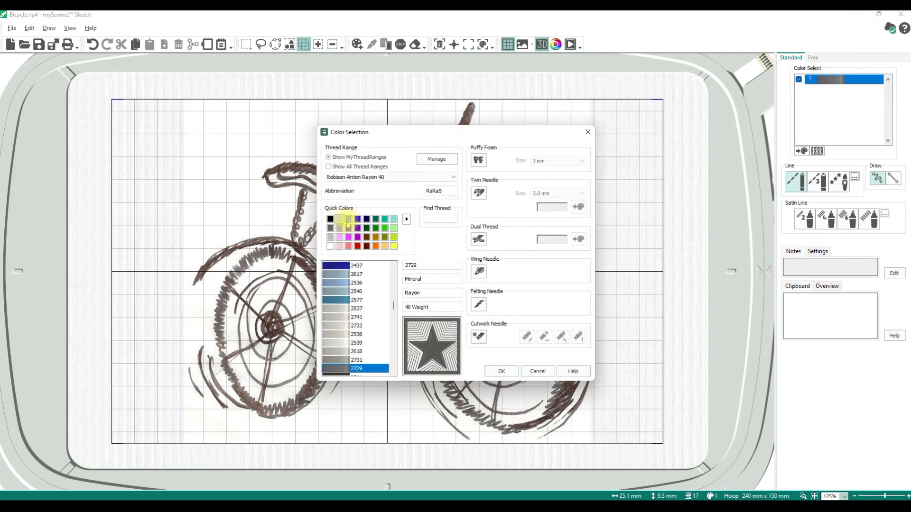
pyautogui.click(367, 219)
pyautogui.click(501, 371)
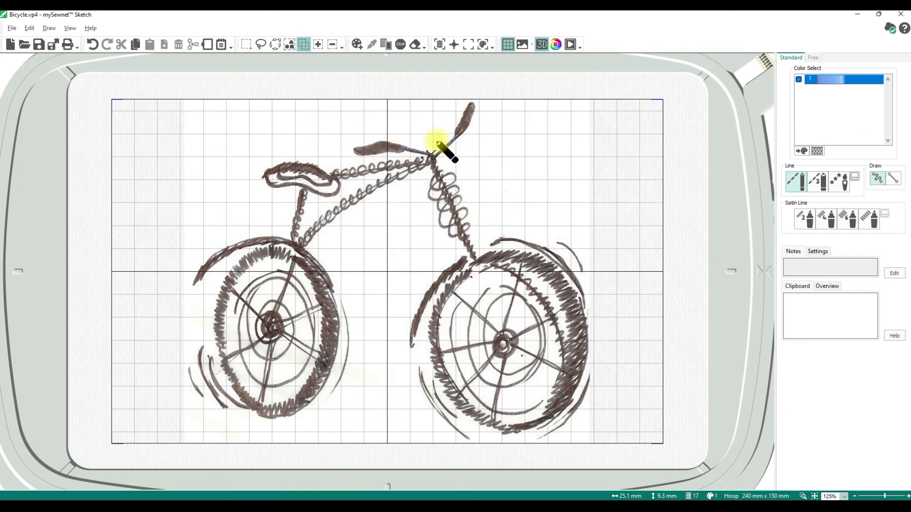
pyautogui.click(433, 167)
pyautogui.moveTo(433, 166); pyautogui.dragTo(471, 254)
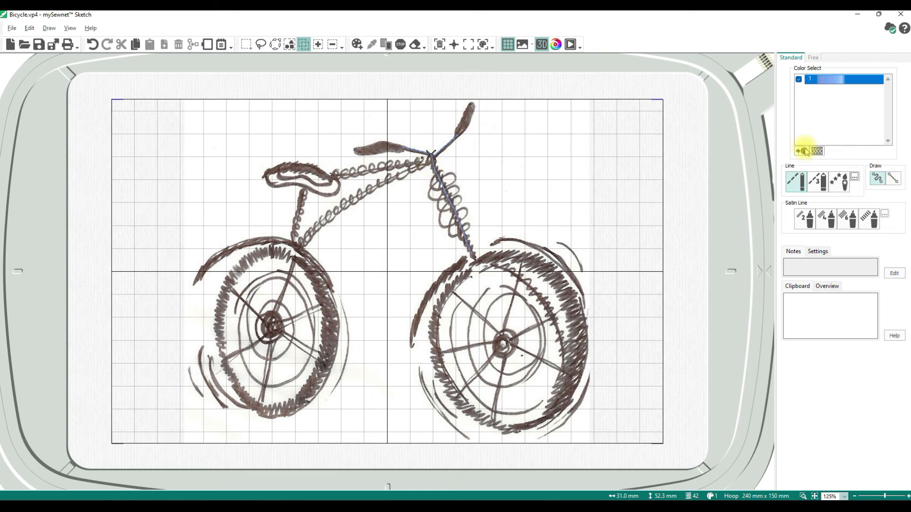
# Draw a straight stitch line from under the seat down the seat tube
pyautogui.click(894, 179)
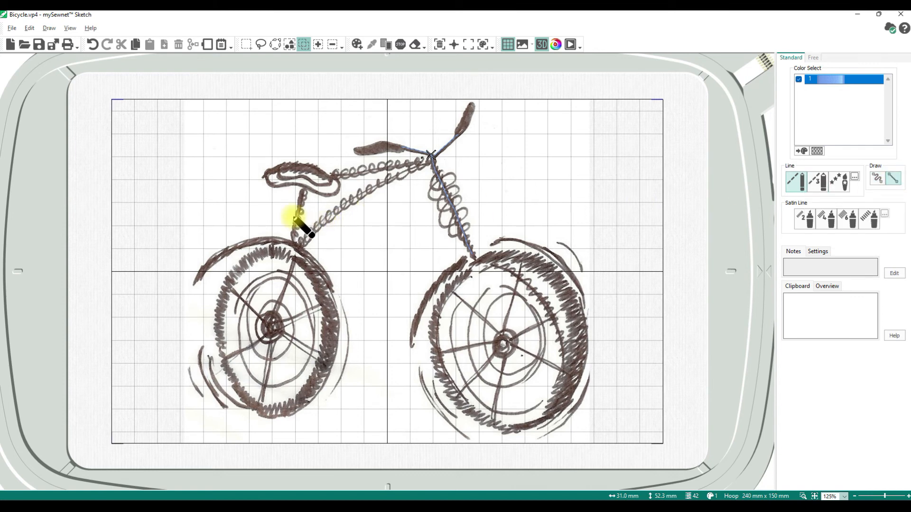
pyautogui.click(307, 188)
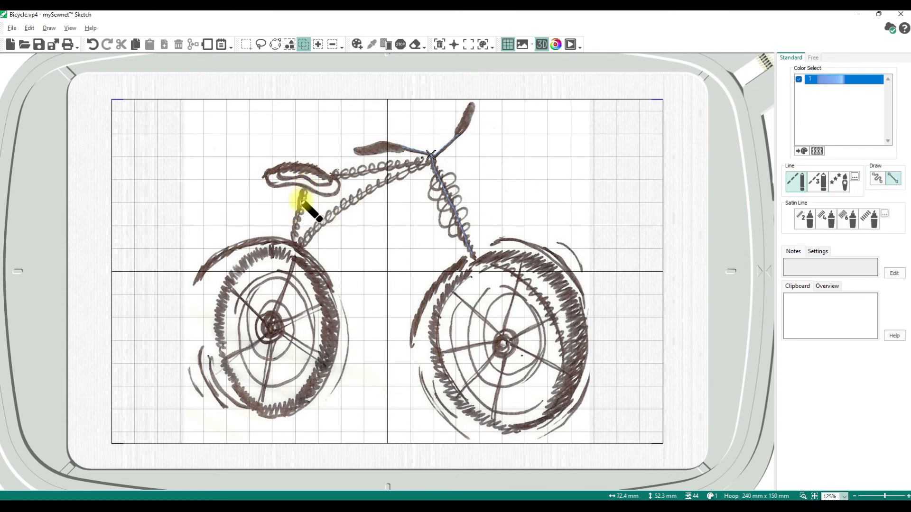
pyautogui.doubleClick(293, 245)
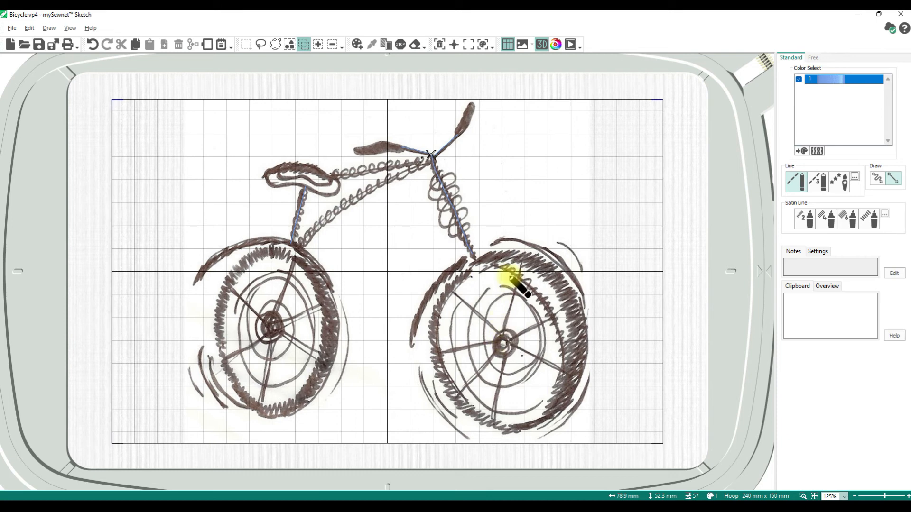
# Place straight stitch spokes radiating from the front hub out to the tyre
pyautogui.click(523, 262)
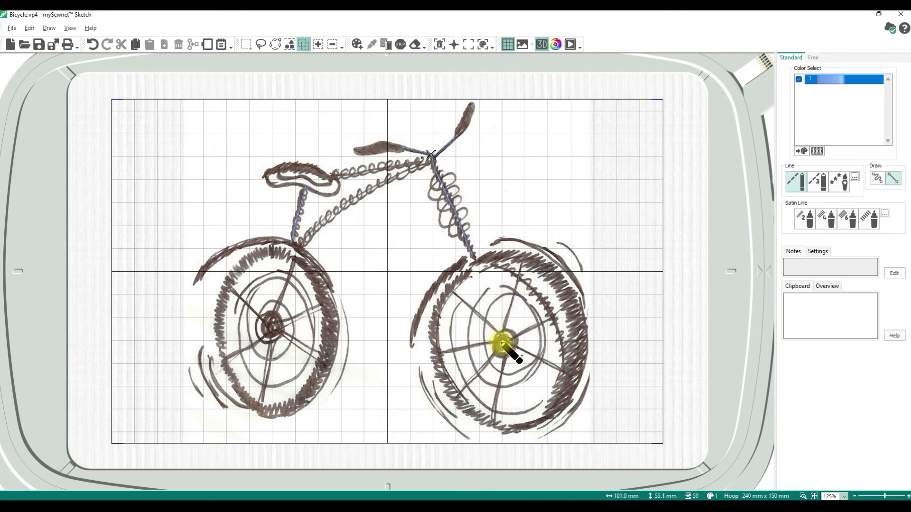
pyautogui.click(502, 341)
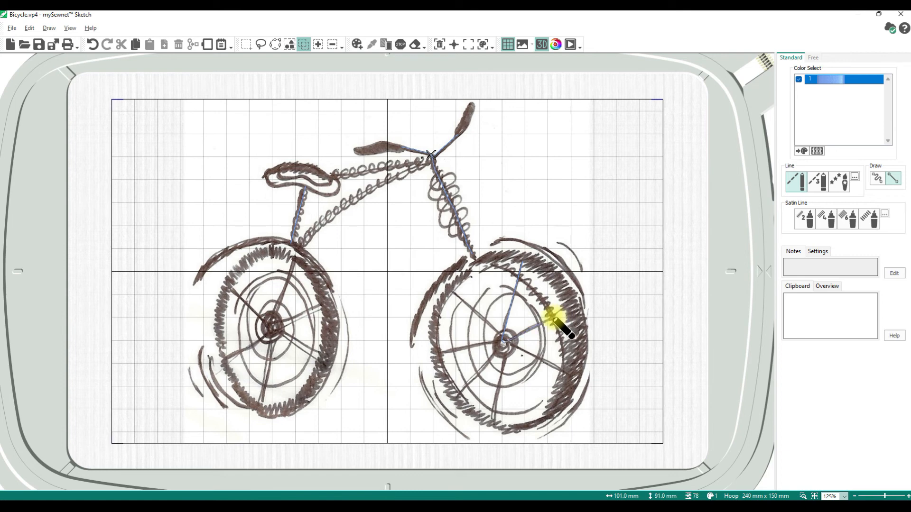
pyautogui.click(552, 317)
pyautogui.click(503, 344)
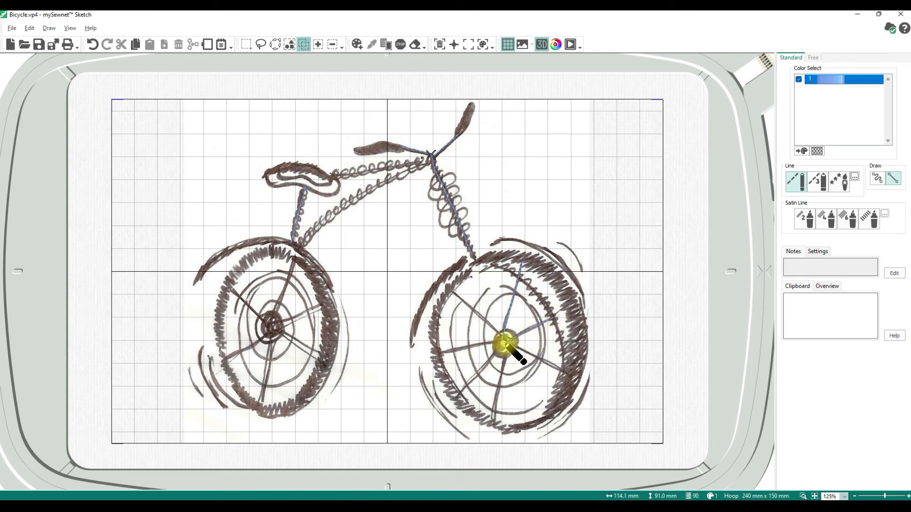
pyautogui.click(569, 376)
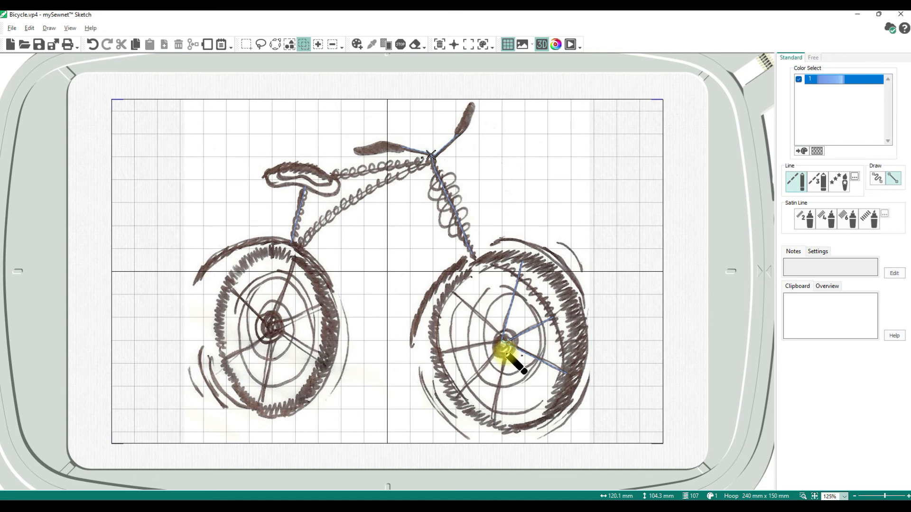
pyautogui.click(493, 423)
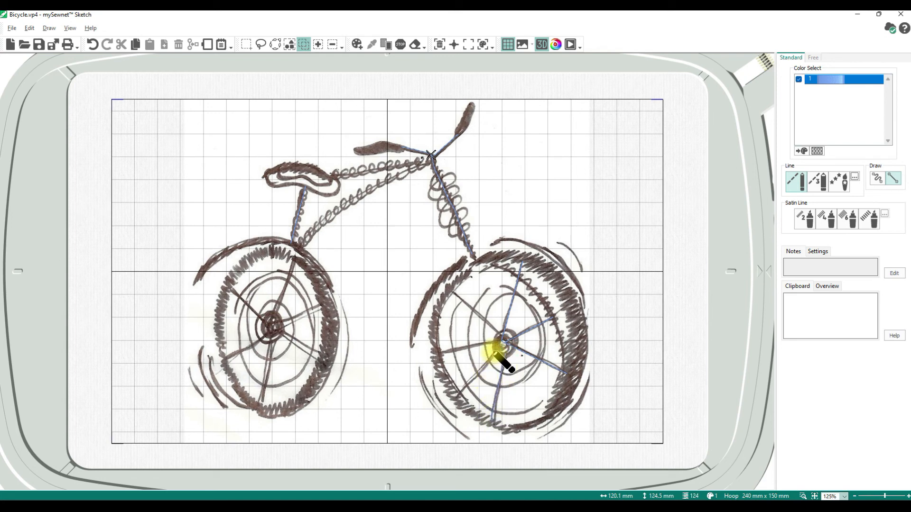
pyautogui.click(458, 395)
pyautogui.click(496, 350)
pyautogui.click(436, 354)
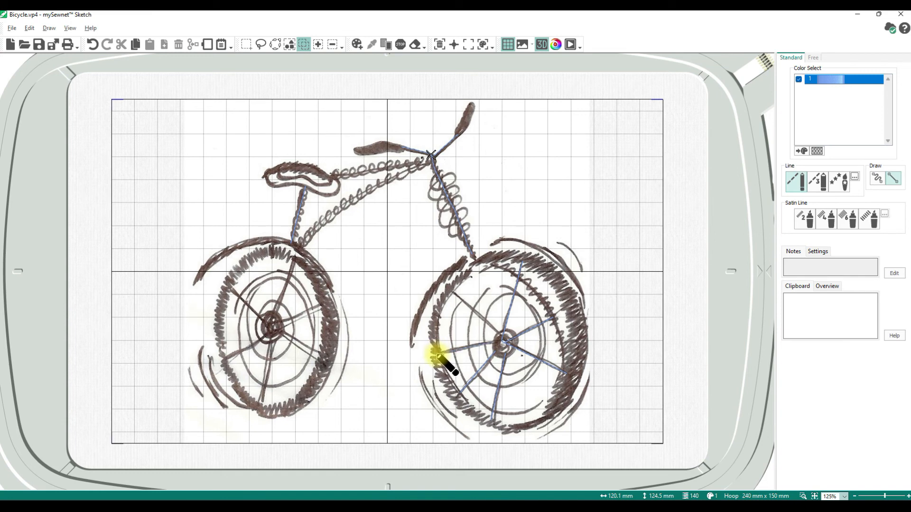
pyautogui.click(501, 335)
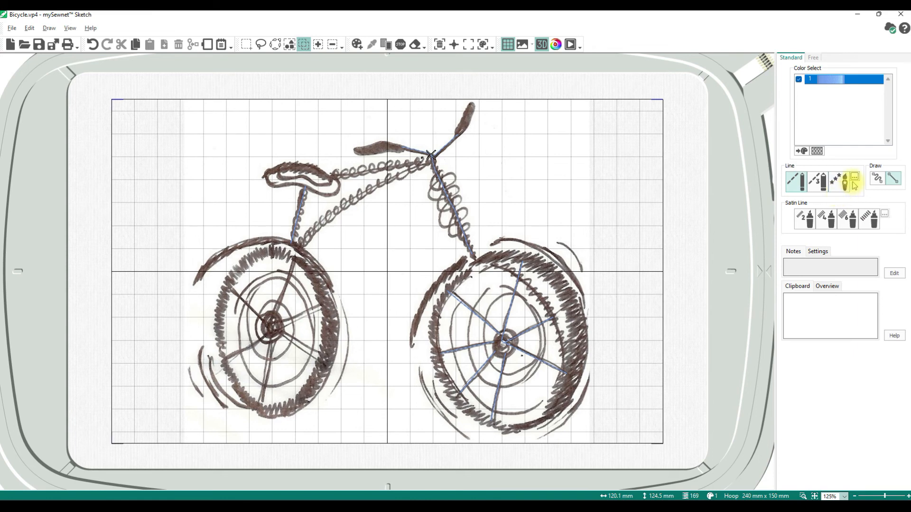
# Trace the down tube and top tube freehand in triple stitch up to the handlebar junction
pyautogui.click(823, 189)
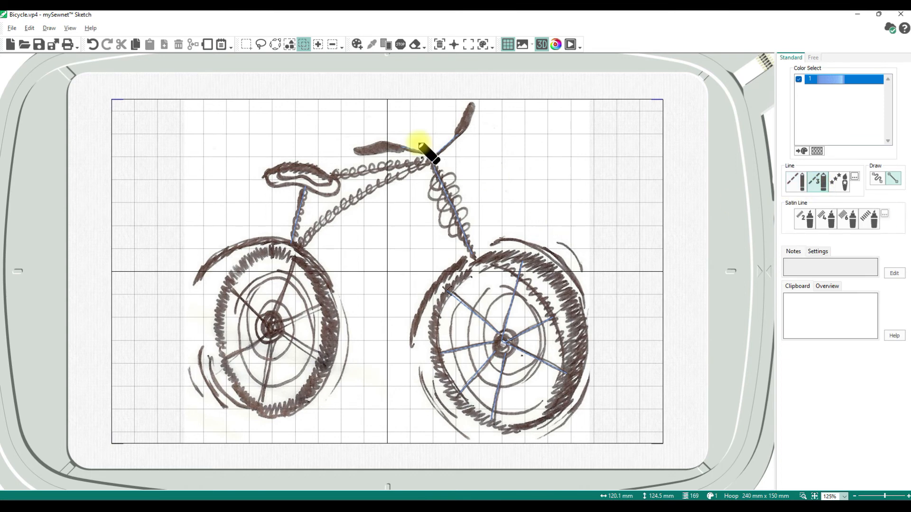
pyautogui.click(298, 247)
pyautogui.click(877, 179)
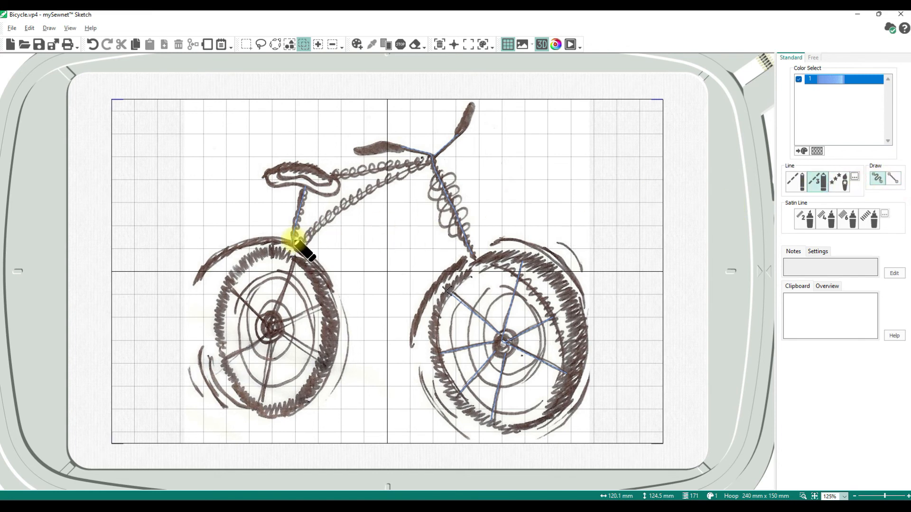
pyautogui.moveTo(297, 247)
pyautogui.mouseDown()
pyautogui.moveTo(339, 208)
pyautogui.moveTo(389, 182)
pyautogui.mouseUp()
pyautogui.moveTo(403, 176); pyautogui.dragTo(432, 159)
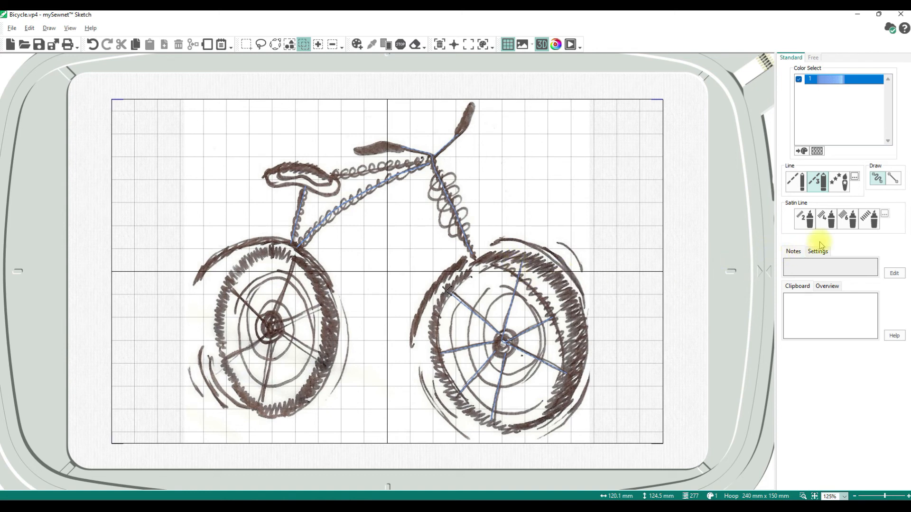
# Draw 2mm satin lines over the handlebar grip and stem and fill both wheel hubs
pyautogui.click(803, 220)
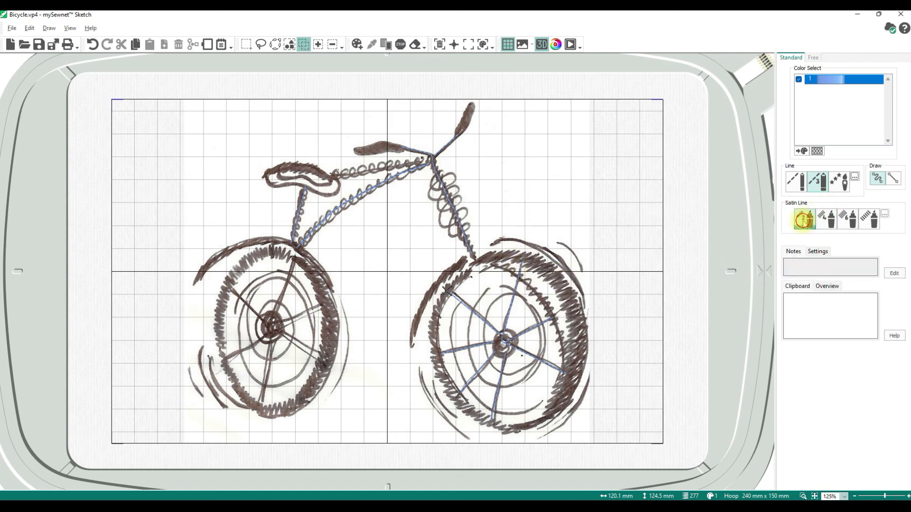
pyautogui.moveTo(357, 150); pyautogui.dragTo(404, 148)
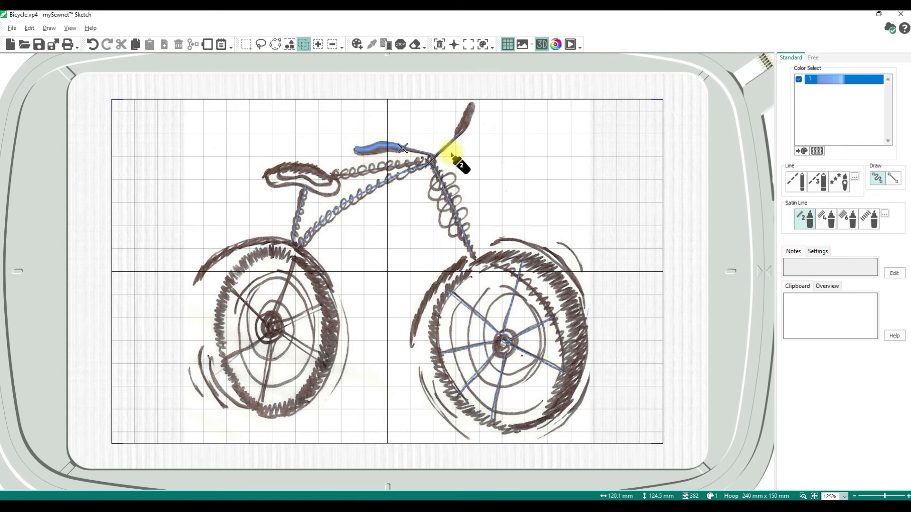
pyautogui.moveTo(471, 106); pyautogui.dragTo(457, 135)
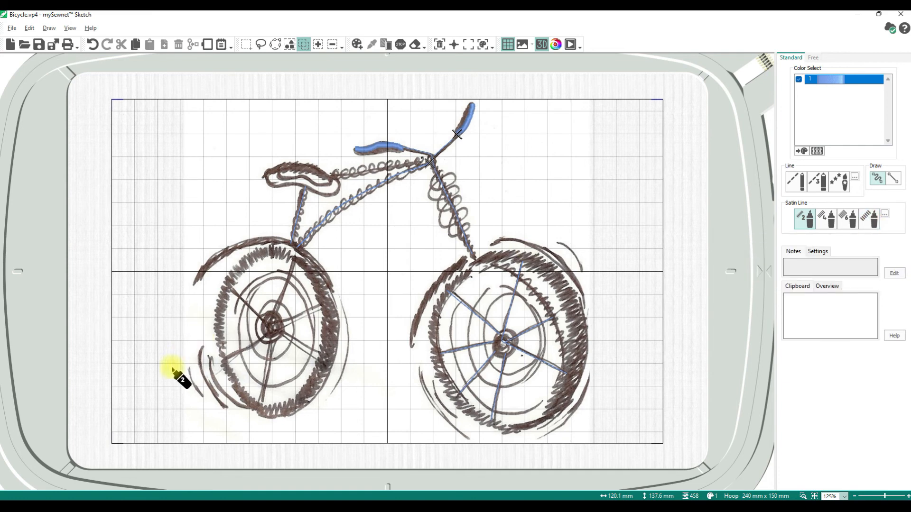
pyautogui.moveTo(508, 347)
pyautogui.mouseDown()
pyautogui.moveTo(500, 351)
pyautogui.moveTo(501, 343)
pyautogui.moveTo(510, 349)
pyautogui.moveTo(503, 356)
pyautogui.moveTo(491, 347)
pyautogui.moveTo(510, 338)
pyautogui.moveTo(516, 348)
pyautogui.moveTo(504, 352)
pyautogui.moveTo(513, 352)
pyautogui.mouseUp()
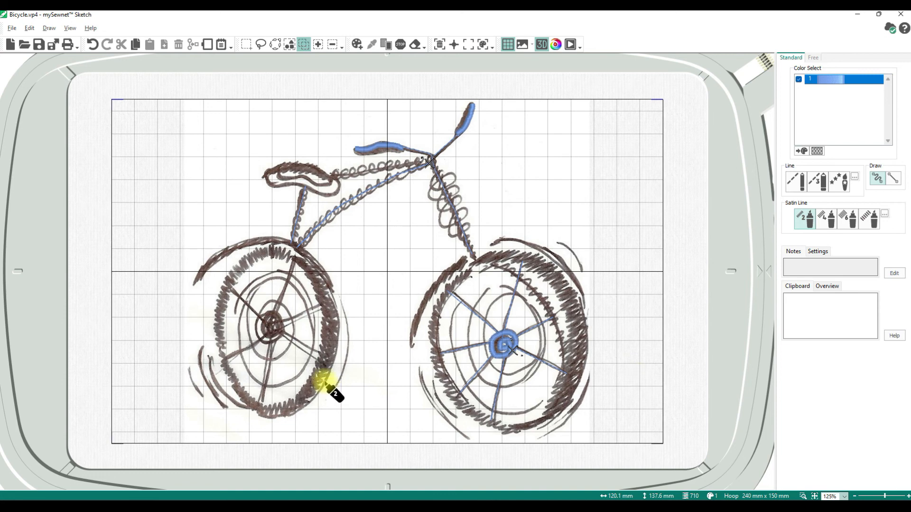
pyautogui.moveTo(273, 327)
pyautogui.mouseDown()
pyautogui.moveTo(266, 334)
pyautogui.moveTo(283, 332)
pyautogui.moveTo(280, 319)
pyautogui.moveTo(260, 322)
pyautogui.moveTo(285, 337)
pyautogui.mouseUp()
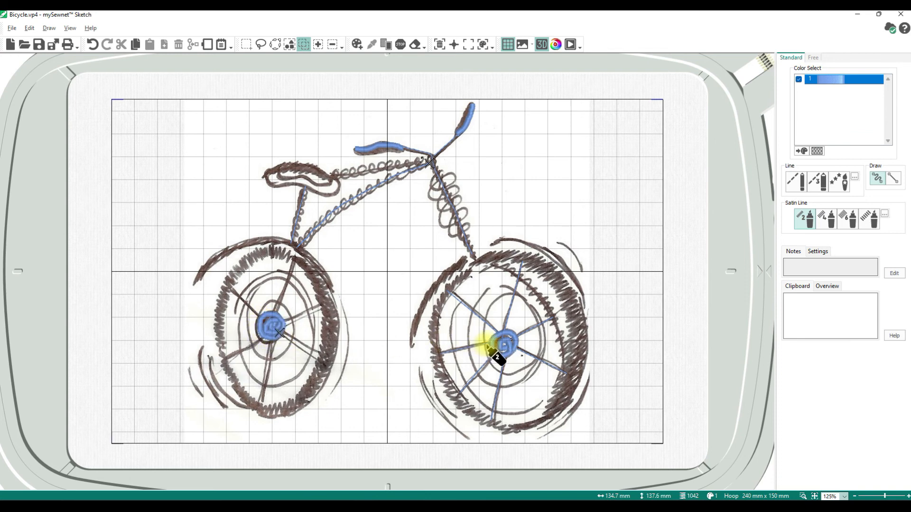
# Add satin lines over both fenders, the saddle top and the left wheel's spokes
pyautogui.moveTo(464, 260)
pyautogui.mouseDown()
pyautogui.moveTo(429, 297)
pyautogui.moveTo(414, 348)
pyautogui.mouseUp()
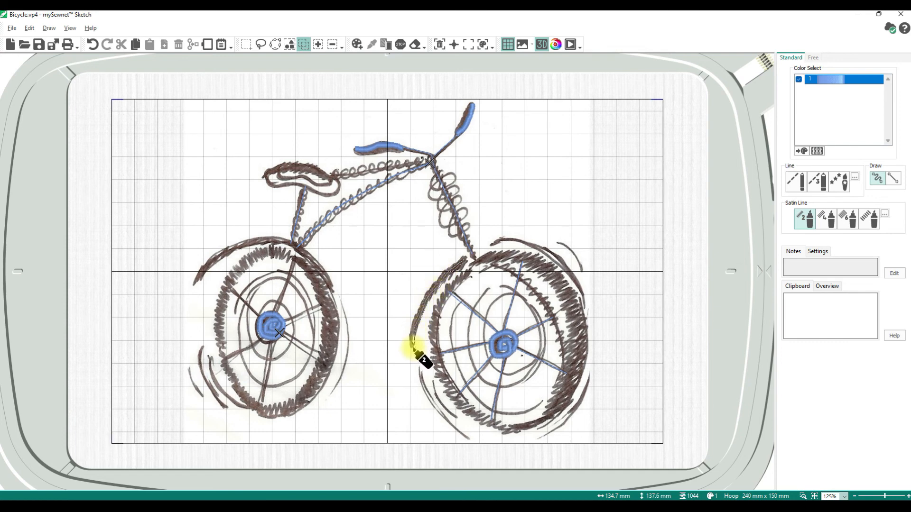
pyautogui.moveTo(498, 240)
pyautogui.mouseDown()
pyautogui.moveTo(539, 249)
pyautogui.moveTo(579, 277)
pyautogui.moveTo(583, 294)
pyautogui.mouseUp()
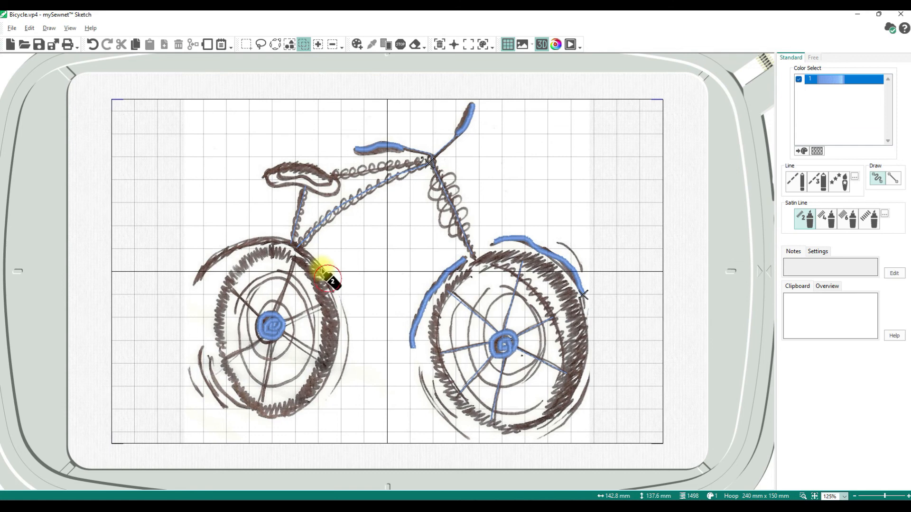
pyautogui.moveTo(309, 260)
pyautogui.mouseDown()
pyautogui.moveTo(263, 242)
pyautogui.moveTo(200, 271)
pyautogui.mouseUp()
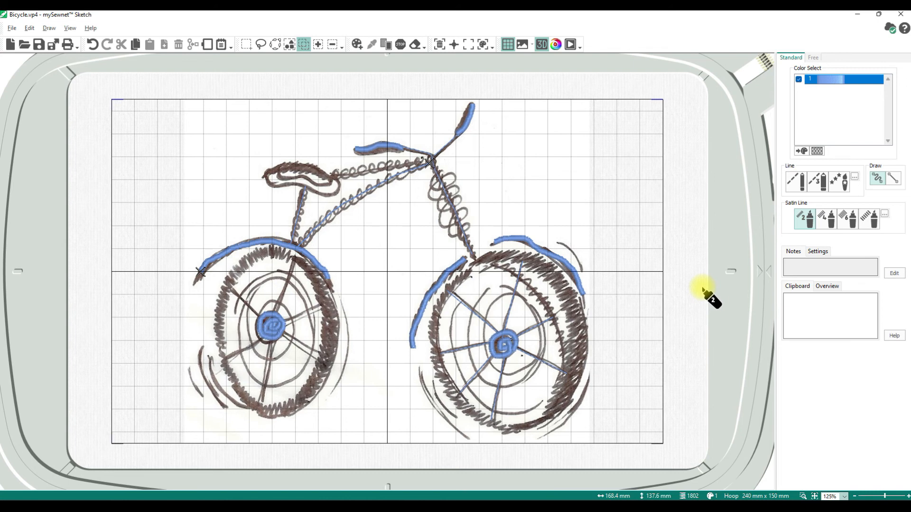
pyautogui.moveTo(268, 176); pyautogui.dragTo(329, 181)
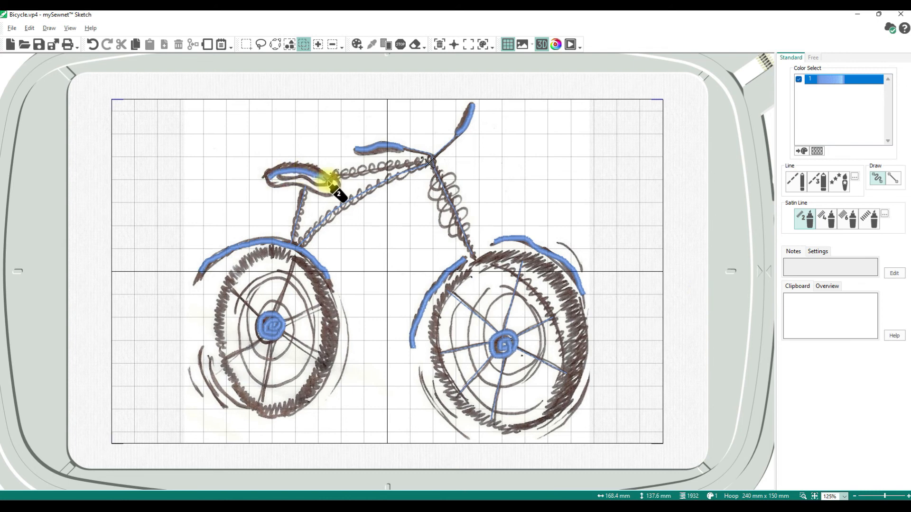
pyautogui.moveTo(280, 334); pyautogui.dragTo(263, 408)
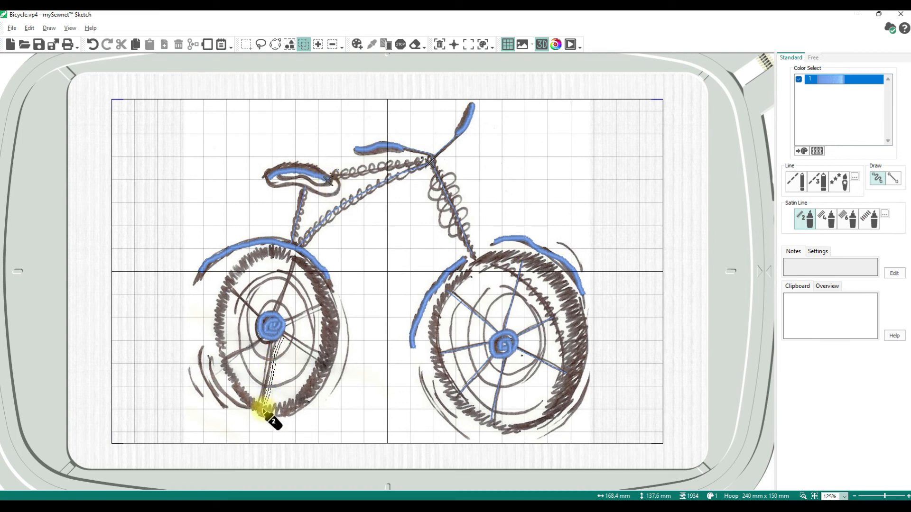
pyautogui.moveTo(273, 330); pyautogui.dragTo(222, 359)
pyautogui.moveTo(273, 326)
pyautogui.mouseDown()
pyautogui.moveTo(227, 292)
pyautogui.moveTo(302, 255)
pyautogui.mouseUp()
pyautogui.moveTo(283, 322)
pyautogui.mouseDown()
pyautogui.moveTo(338, 291)
pyautogui.moveTo(328, 363)
pyautogui.mouseUp()
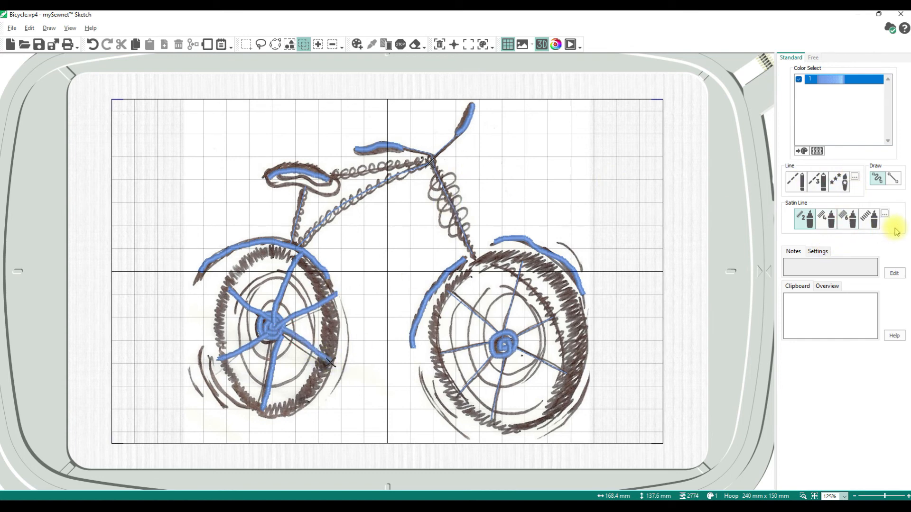
pyautogui.click(877, 219)
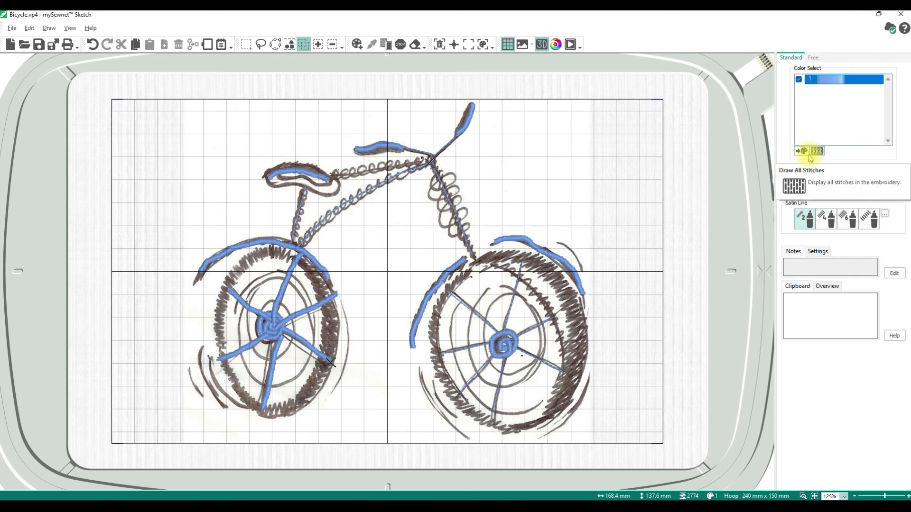
# Switch to a dark Quick Color thread and retrace the fork's coil spring in triple stitch
pyautogui.click(360, 46)
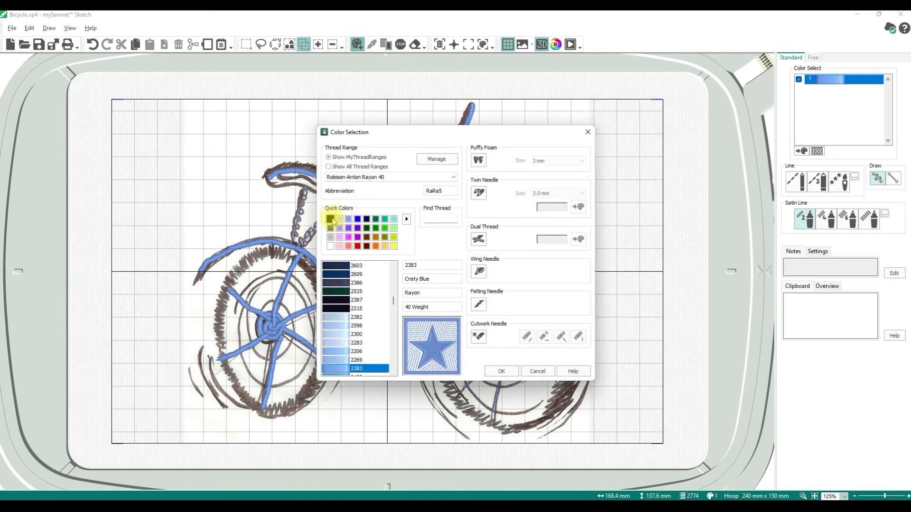
pyautogui.click(330, 219)
pyautogui.click(501, 371)
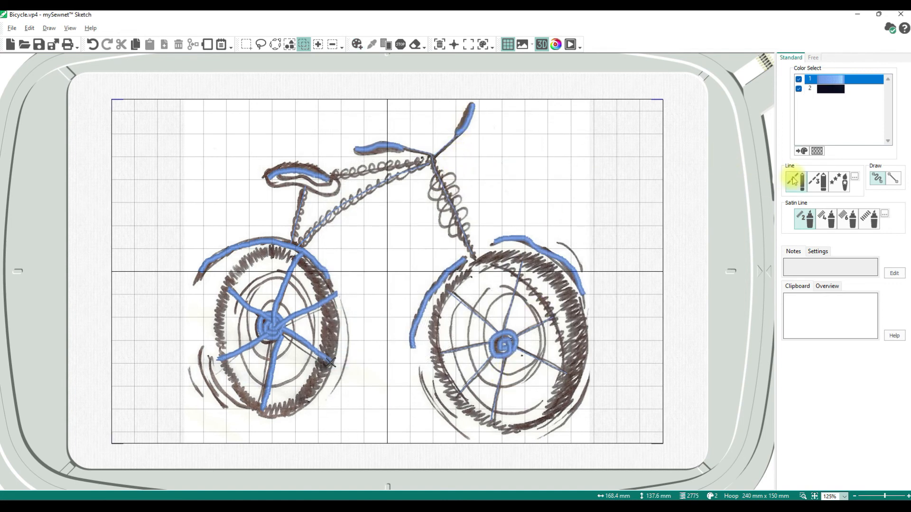
pyautogui.click(814, 179)
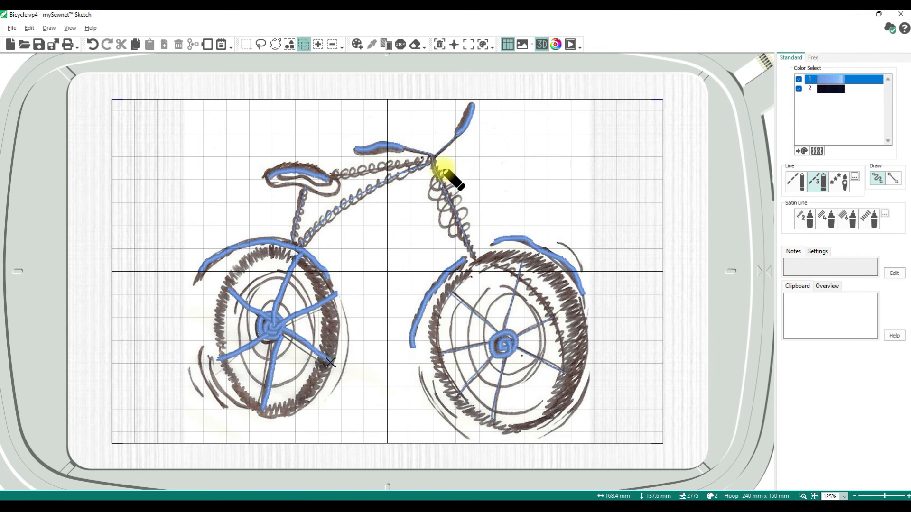
pyautogui.moveTo(435, 176)
pyautogui.mouseDown()
pyautogui.moveTo(441, 188)
pyautogui.moveTo(457, 177)
pyautogui.moveTo(435, 181)
pyautogui.moveTo(435, 203)
pyautogui.moveTo(453, 193)
pyautogui.moveTo(441, 189)
pyautogui.moveTo(434, 203)
pyautogui.moveTo(449, 209)
pyautogui.moveTo(448, 195)
pyautogui.moveTo(443, 218)
pyautogui.moveTo(463, 203)
pyautogui.moveTo(451, 209)
pyautogui.moveTo(449, 233)
pyautogui.moveTo(463, 219)
pyautogui.moveTo(452, 230)
pyautogui.moveTo(471, 257)
pyautogui.moveTo(544, 257)
pyautogui.moveTo(584, 304)
pyautogui.mouseUp()
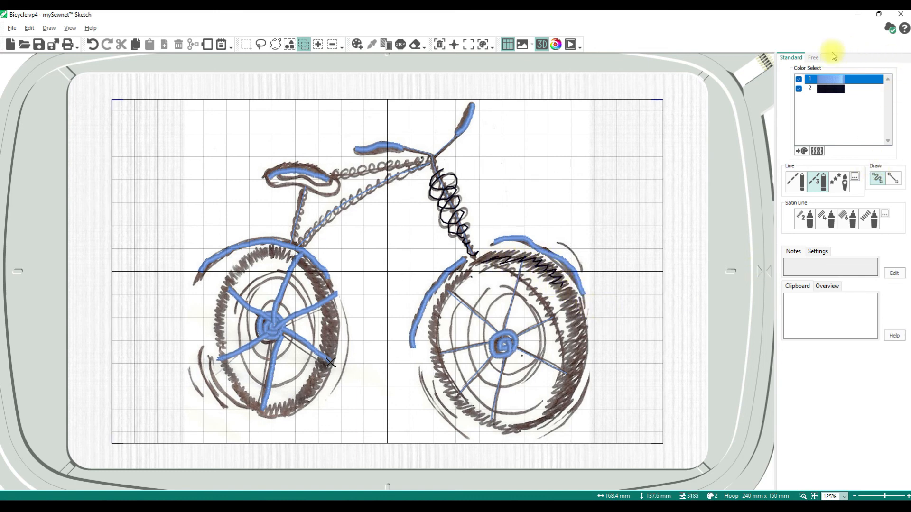
pyautogui.click(814, 57)
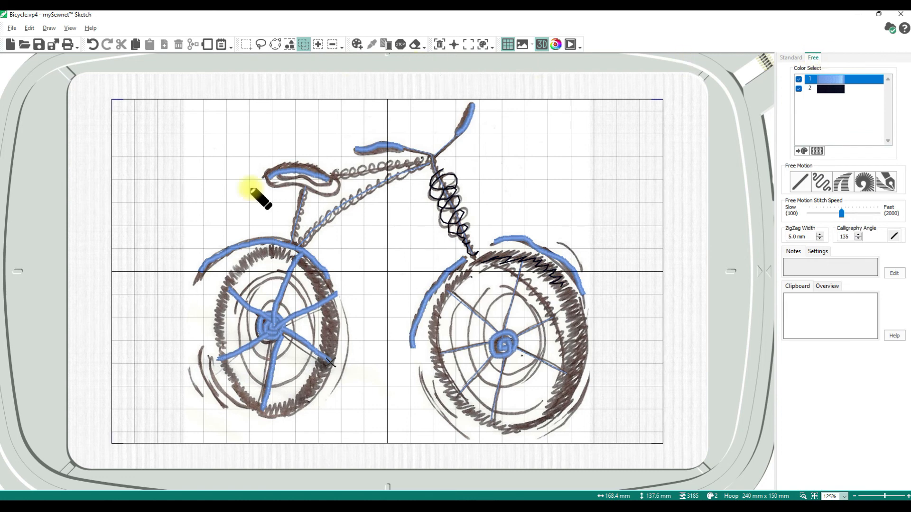
pyautogui.click(798, 56)
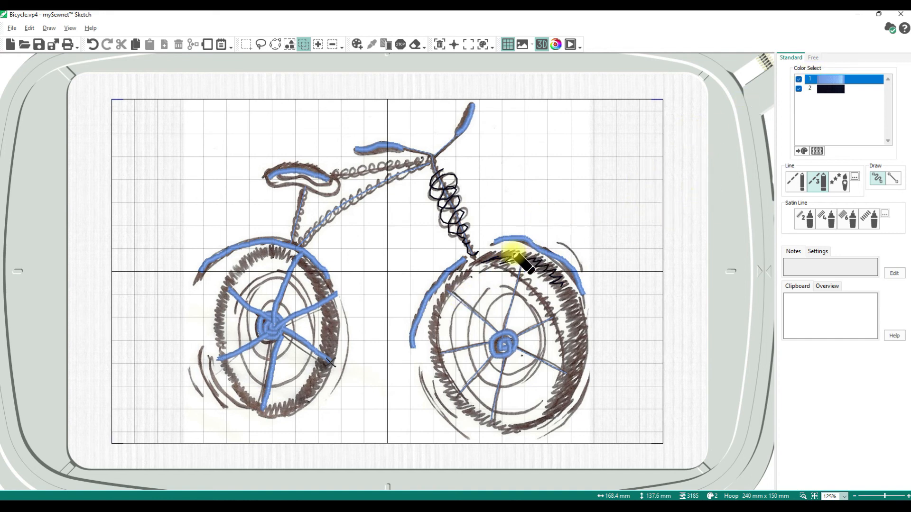
# Box-select the whole traced bicycle design and delete its stitching
pyautogui.click(246, 44)
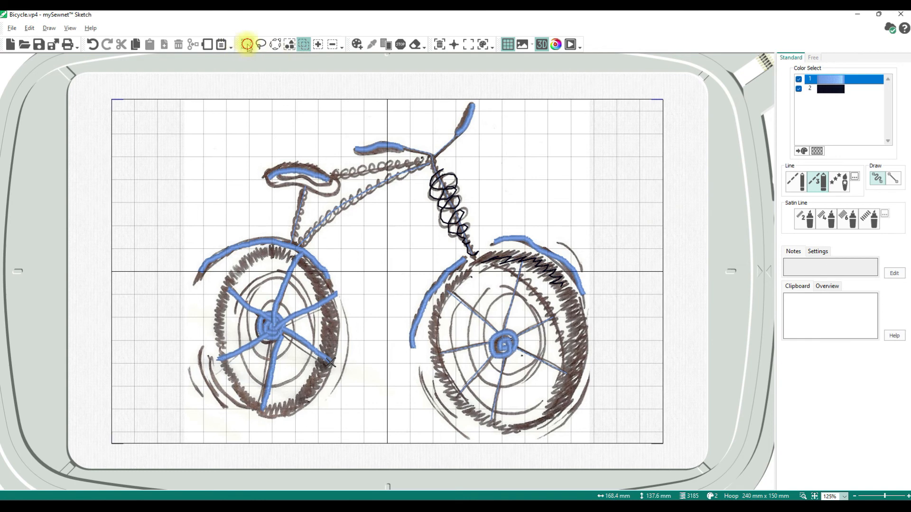
pyautogui.moveTo(154, 100); pyautogui.dragTo(621, 440)
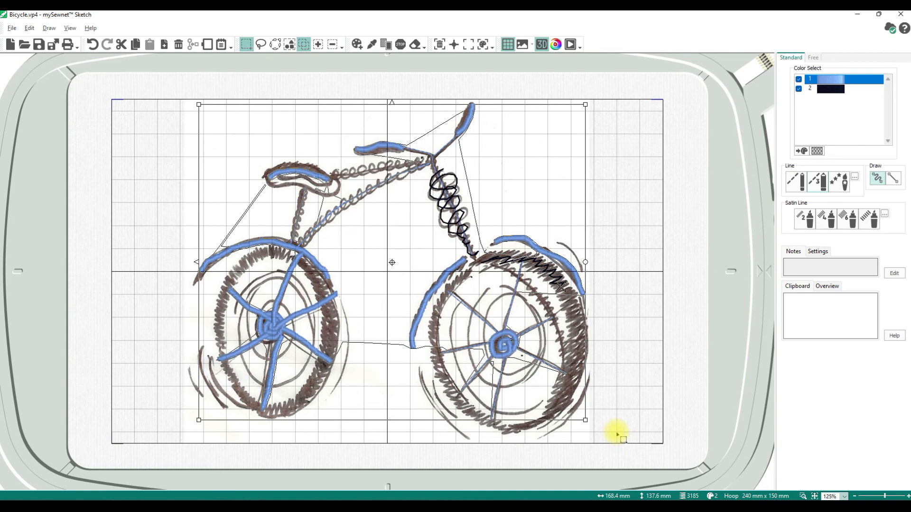
pyautogui.press('Delete')
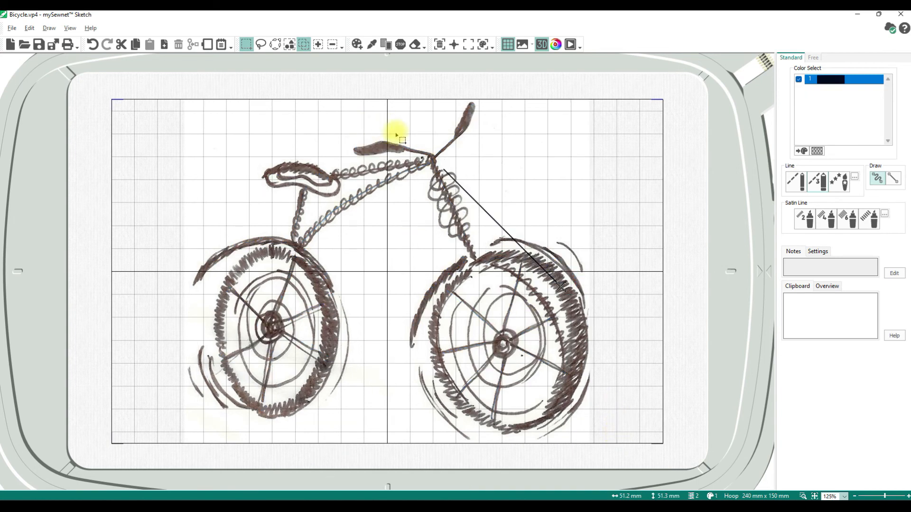
pyautogui.hotkey('ctrl', 'a')
pyautogui.press('Escape')
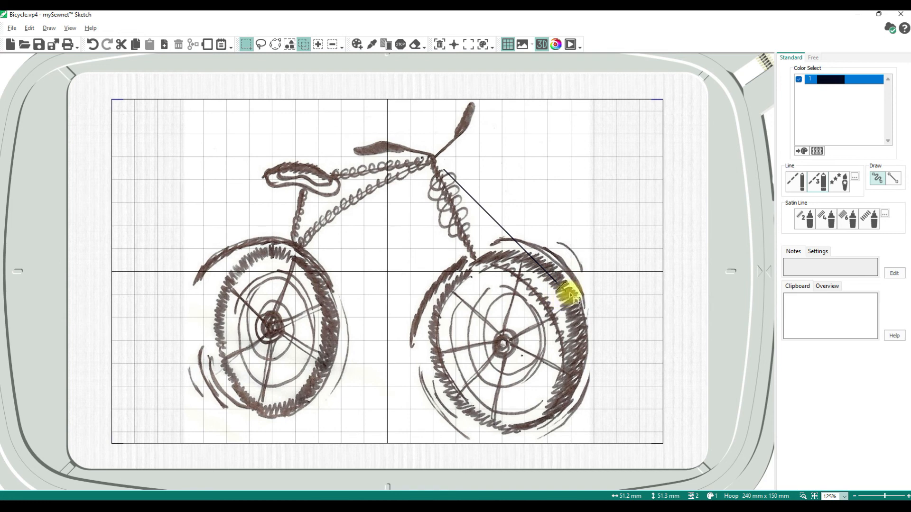
# Undo repeatedly until every traced stitch is gone and only the bicycle picture remains
pyautogui.click(92, 44)
pyautogui.click(91, 45)
pyautogui.click(89, 44)
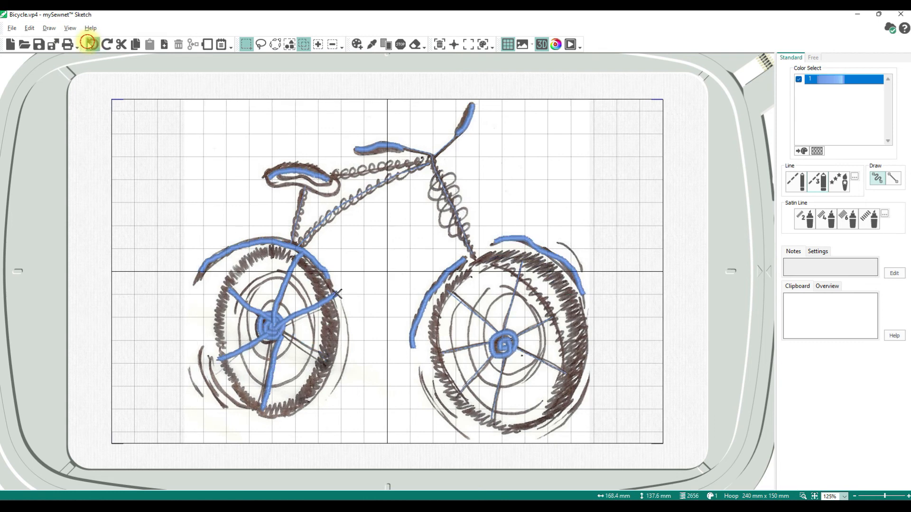
pyautogui.click(88, 43)
pyautogui.click(88, 44)
pyautogui.click(88, 44)
pyautogui.click(89, 45)
pyautogui.click(89, 44)
pyautogui.click(88, 44)
pyautogui.click(89, 44)
pyautogui.click(89, 45)
pyautogui.click(89, 45)
pyautogui.click(89, 44)
pyautogui.click(89, 44)
pyautogui.click(89, 44)
pyautogui.click(89, 44)
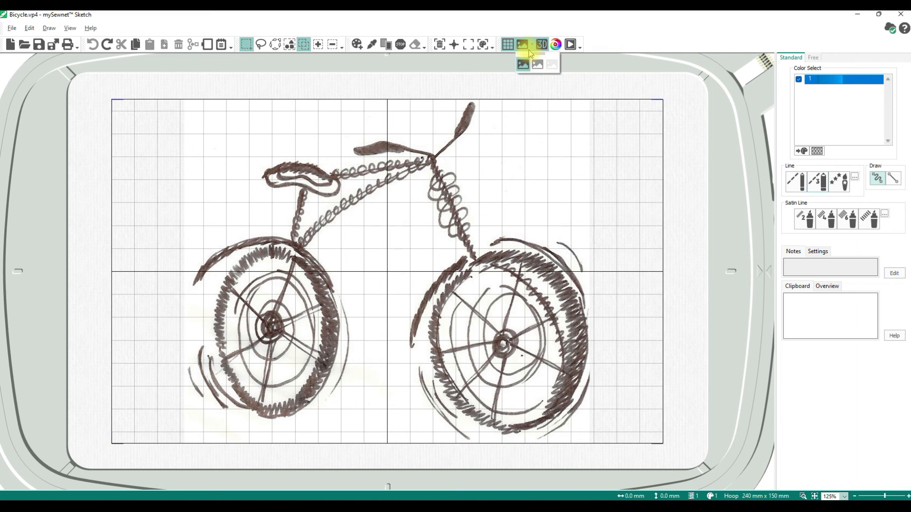
# Hide the bicycle background picture so only the grid shows in the hoop
pyautogui.click(553, 69)
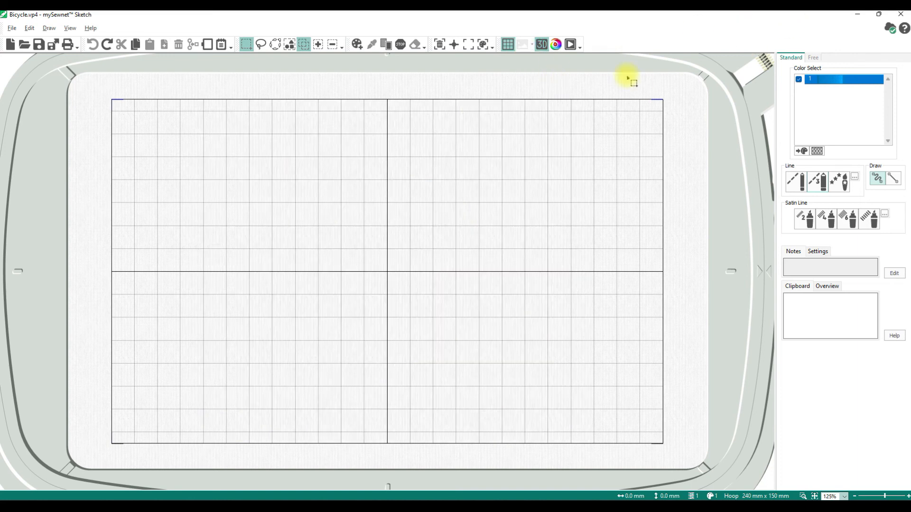
pyautogui.click(532, 45)
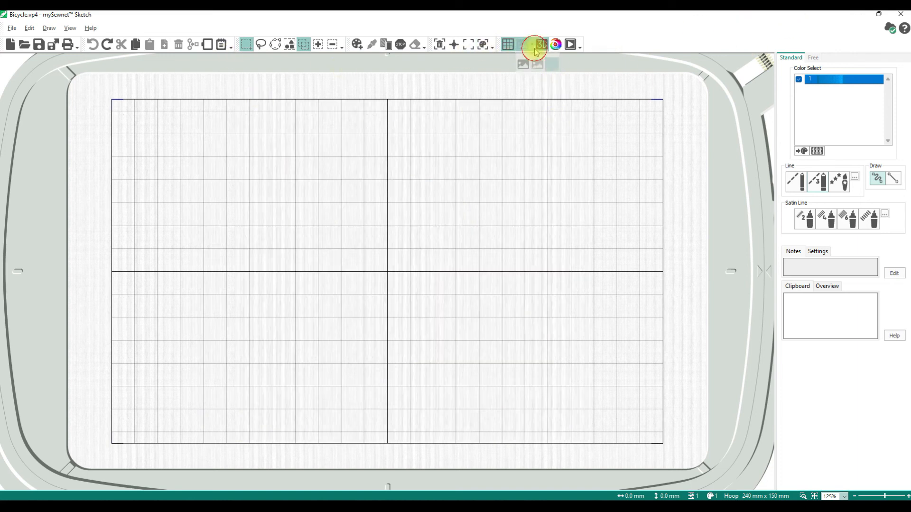
pyautogui.click(536, 68)
pyautogui.click(532, 45)
pyautogui.click(523, 65)
pyautogui.click(532, 45)
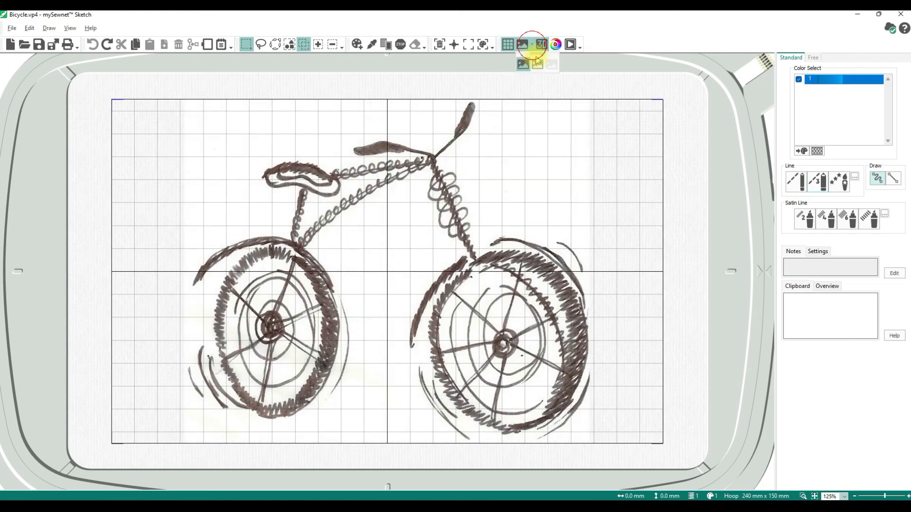
pyautogui.click(552, 66)
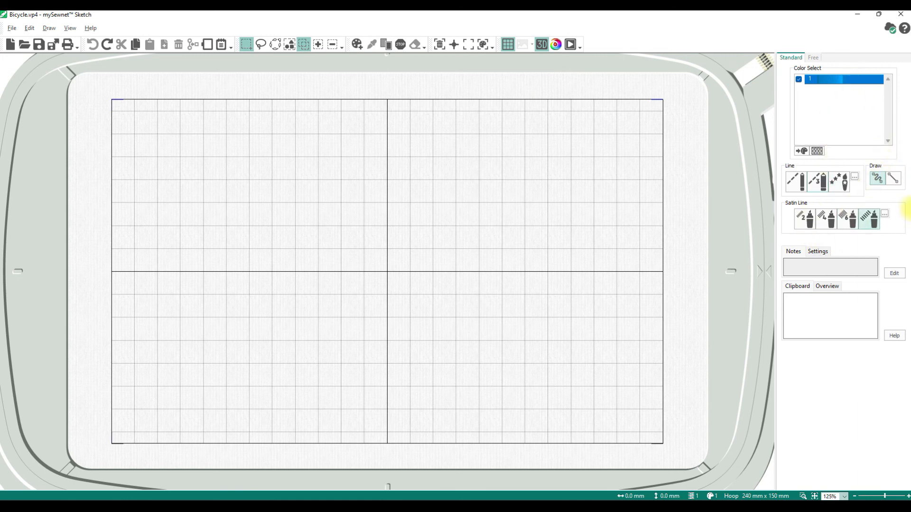
# Choose the straight Free Motion stitch, raise speed near Fast, and set calligraphy angle 0
pyautogui.click(813, 57)
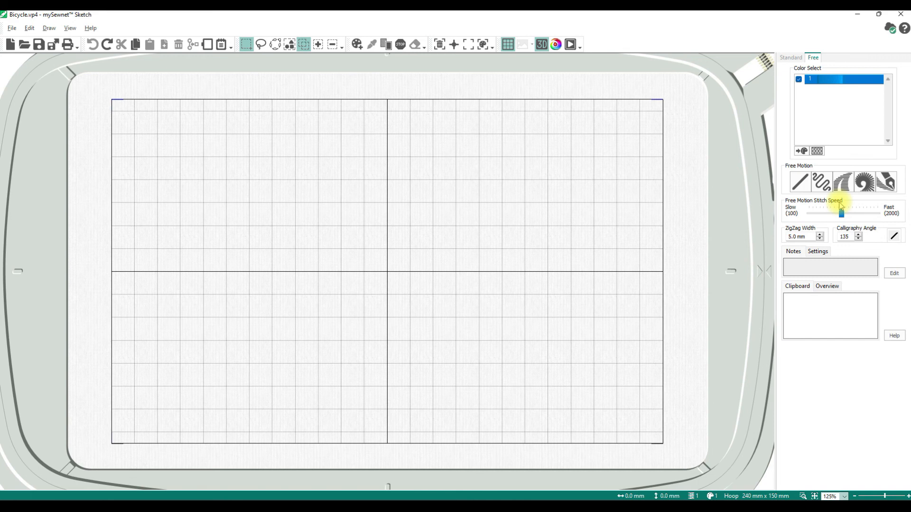
pyautogui.click(800, 182)
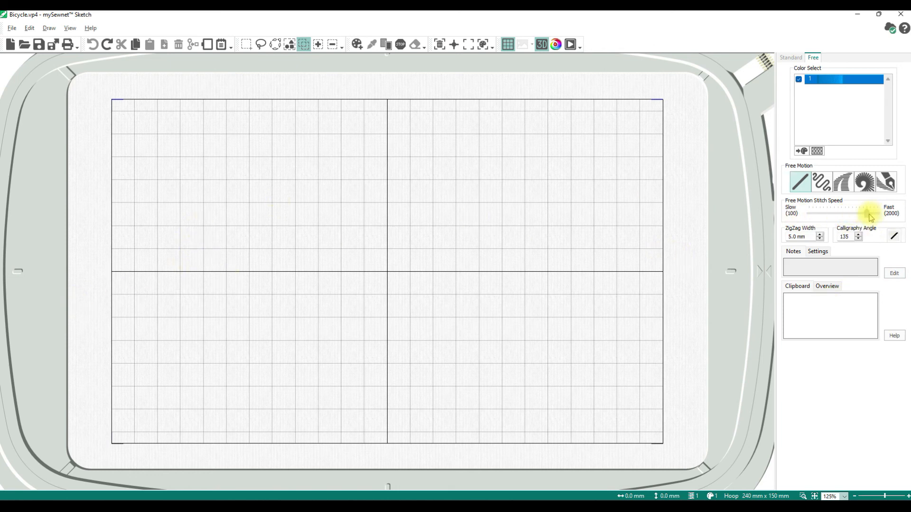
pyautogui.moveTo(169, 192)
pyautogui.mouseDown()
pyautogui.moveTo(189, 201)
pyautogui.moveTo(243, 162)
pyautogui.moveTo(207, 133)
pyautogui.moveTo(222, 169)
pyautogui.mouseUp()
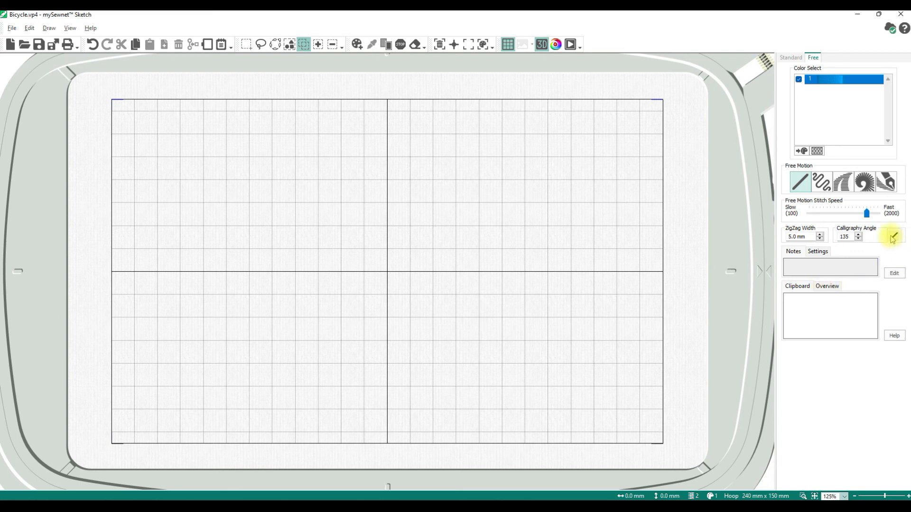
pyautogui.moveTo(852, 237); pyautogui.dragTo(789, 236)
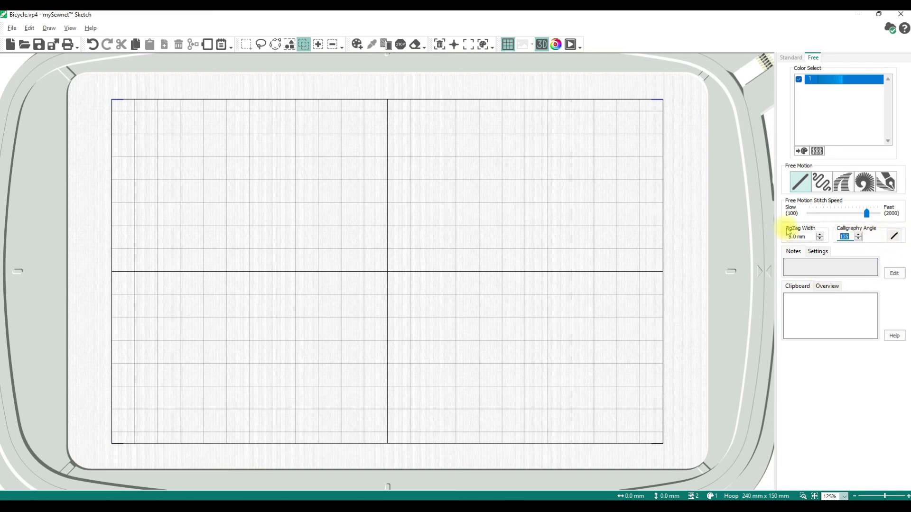
pyautogui.click(797, 185)
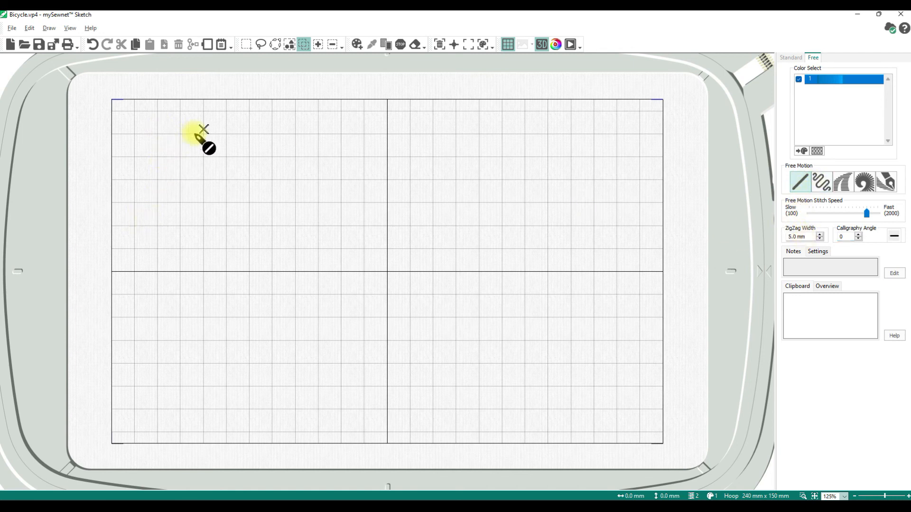
# Stitch freehand rows with straight and zigzag free-motion stitches, then a dense satin column at left
pyautogui.moveTo(230, 153)
pyautogui.mouseDown()
pyautogui.moveTo(221, 108)
pyautogui.moveTo(185, 109)
pyautogui.moveTo(158, 134)
pyautogui.moveTo(157, 162)
pyautogui.moveTo(170, 176)
pyautogui.moveTo(239, 190)
pyautogui.moveTo(259, 150)
pyautogui.moveTo(231, 106)
pyautogui.moveTo(151, 102)
pyautogui.moveTo(132, 172)
pyautogui.moveTo(141, 203)
pyautogui.moveTo(179, 214)
pyautogui.moveTo(144, 162)
pyautogui.moveTo(137, 126)
pyautogui.moveTo(124, 157)
pyautogui.moveTo(158, 199)
pyautogui.moveTo(201, 221)
pyautogui.moveTo(242, 220)
pyautogui.moveTo(262, 211)
pyautogui.moveTo(281, 157)
pyautogui.moveTo(273, 123)
pyautogui.moveTo(254, 107)
pyautogui.moveTo(360, 112)
pyautogui.moveTo(326, 141)
pyautogui.moveTo(340, 215)
pyautogui.moveTo(396, 229)
pyautogui.moveTo(432, 199)
pyautogui.moveTo(418, 141)
pyautogui.moveTo(382, 129)
pyautogui.moveTo(361, 152)
pyautogui.moveTo(370, 186)
pyautogui.moveTo(398, 176)
pyautogui.moveTo(397, 158)
pyautogui.moveTo(381, 152)
pyautogui.moveTo(380, 176)
pyautogui.moveTo(417, 189)
pyautogui.moveTo(455, 184)
pyautogui.moveTo(479, 154)
pyautogui.moveTo(463, 145)
pyautogui.moveTo(472, 170)
pyautogui.moveTo(537, 179)
pyautogui.moveTo(553, 157)
pyautogui.moveTo(545, 148)
pyautogui.moveTo(517, 156)
pyautogui.moveTo(589, 185)
pyautogui.moveTo(603, 174)
pyautogui.moveTo(584, 169)
pyautogui.moveTo(607, 205)
pyautogui.moveTo(639, 203)
pyautogui.moveTo(620, 197)
pyautogui.moveTo(642, 233)
pyautogui.moveTo(688, 234)
pyautogui.mouseUp()
pyautogui.click(823, 182)
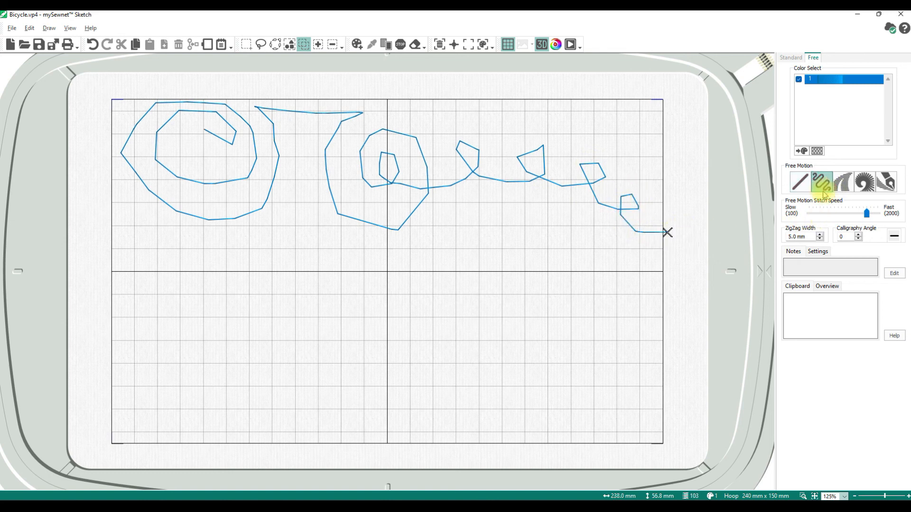
pyautogui.moveTo(112, 307)
pyautogui.mouseDown()
pyautogui.moveTo(135, 314)
pyautogui.moveTo(217, 291)
pyautogui.moveTo(210, 265)
pyautogui.moveTo(191, 293)
pyautogui.moveTo(220, 324)
pyautogui.moveTo(289, 300)
pyautogui.moveTo(275, 277)
pyautogui.moveTo(253, 289)
pyautogui.moveTo(292, 328)
pyautogui.moveTo(379, 308)
pyautogui.moveTo(348, 280)
pyautogui.moveTo(335, 323)
pyautogui.moveTo(443, 323)
pyautogui.moveTo(449, 288)
pyautogui.moveTo(425, 307)
pyautogui.moveTo(487, 343)
pyautogui.moveTo(528, 300)
pyautogui.moveTo(504, 309)
pyautogui.moveTo(519, 347)
pyautogui.moveTo(613, 311)
pyautogui.moveTo(589, 303)
pyautogui.moveTo(606, 344)
pyautogui.moveTo(666, 338)
pyautogui.mouseUp()
pyautogui.moveTo(122, 435)
pyautogui.mouseDown()
pyautogui.moveTo(160, 424)
pyautogui.moveTo(136, 391)
pyautogui.moveTo(144, 356)
pyautogui.moveTo(179, 349)
pyautogui.moveTo(200, 357)
pyautogui.moveTo(179, 363)
pyautogui.moveTo(169, 385)
pyautogui.moveTo(185, 431)
pyautogui.moveTo(242, 410)
pyautogui.moveTo(236, 369)
pyautogui.moveTo(276, 350)
pyautogui.moveTo(306, 373)
pyautogui.moveTo(276, 365)
pyautogui.moveTo(269, 408)
pyautogui.moveTo(333, 414)
pyautogui.moveTo(347, 362)
pyautogui.moveTo(410, 374)
pyautogui.moveTo(406, 399)
pyautogui.moveTo(370, 373)
pyautogui.moveTo(364, 414)
pyautogui.moveTo(440, 424)
pyautogui.moveTo(436, 375)
pyautogui.moveTo(503, 388)
pyautogui.moveTo(507, 412)
pyautogui.moveTo(454, 378)
pyautogui.moveTo(483, 433)
pyautogui.moveTo(599, 387)
pyautogui.moveTo(617, 425)
pyautogui.moveTo(578, 406)
pyautogui.moveTo(626, 441)
pyautogui.mouseUp()
pyautogui.click(843, 181)
pyautogui.moveTo(127, 249)
pyautogui.mouseDown()
pyautogui.moveTo(174, 238)
pyautogui.moveTo(170, 220)
pyautogui.moveTo(153, 226)
pyautogui.moveTo(169, 270)
pyautogui.moveTo(149, 273)
pyautogui.moveTo(175, 266)
pyautogui.moveTo(144, 270)
pyautogui.moveTo(171, 258)
pyautogui.mouseUp()
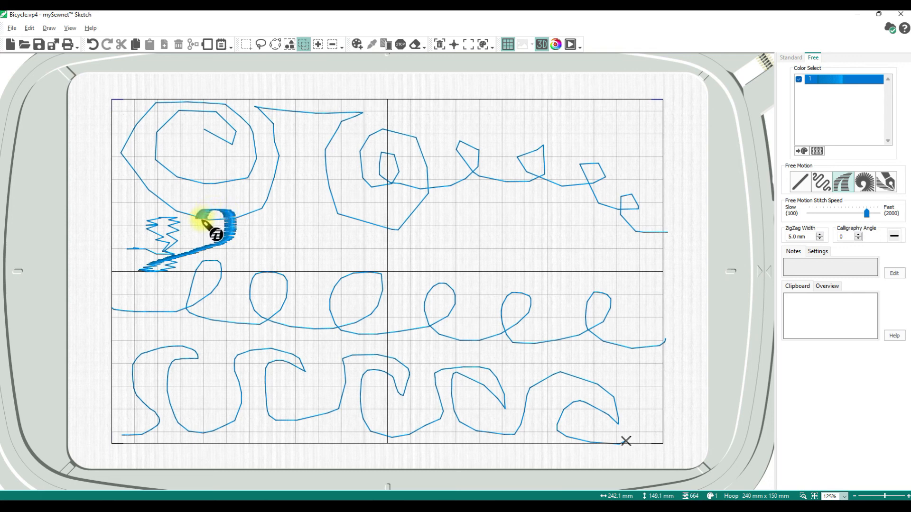
# Stitch satin-filled O and e letters, then a spiky spiral-stitch stroke near the centre
pyautogui.moveTo(205, 230)
pyautogui.mouseDown()
pyautogui.moveTo(253, 250)
pyautogui.moveTo(245, 274)
pyautogui.moveTo(233, 267)
pyautogui.moveTo(235, 250)
pyautogui.moveTo(291, 245)
pyautogui.mouseUp()
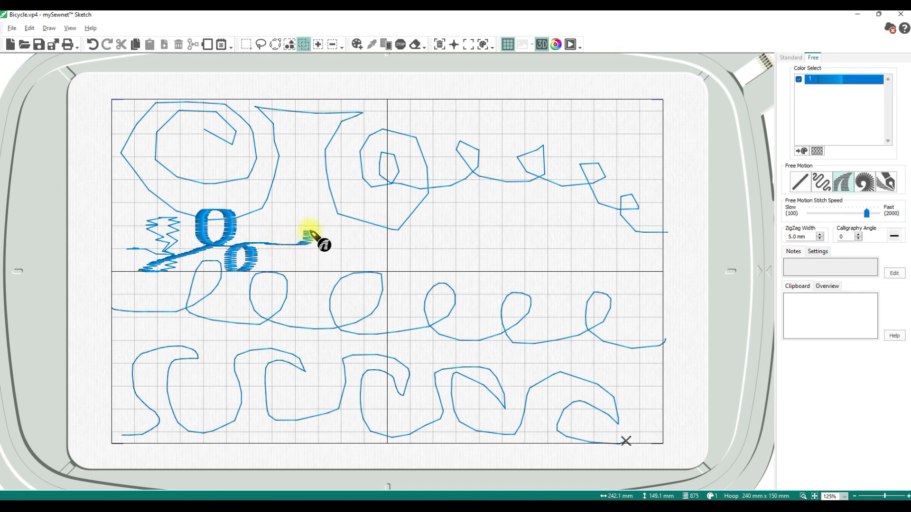
pyautogui.moveTo(286, 234); pyautogui.dragTo(313, 252)
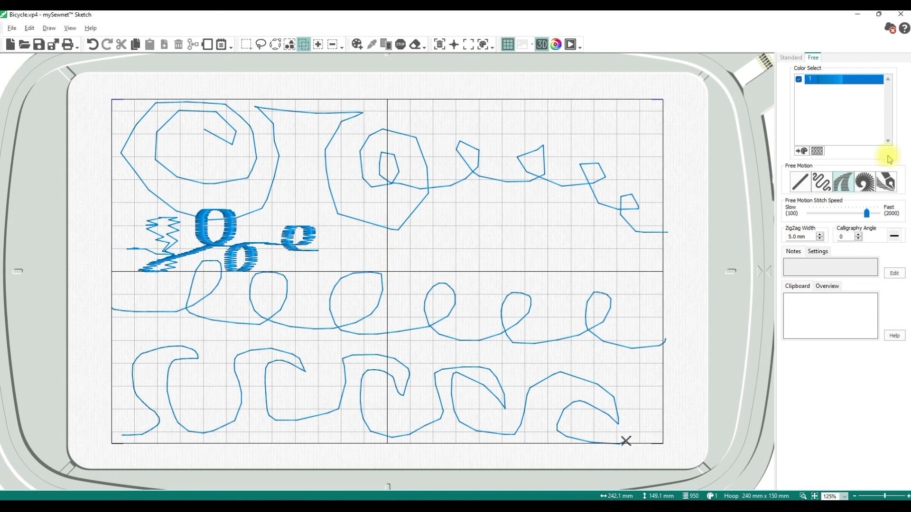
pyautogui.click(864, 182)
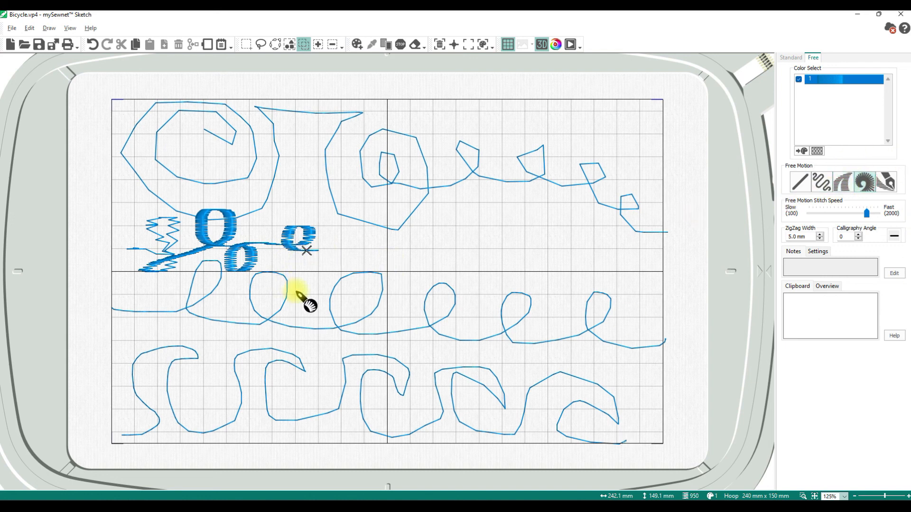
pyautogui.moveTo(311, 298)
pyautogui.mouseDown()
pyautogui.moveTo(335, 290)
pyautogui.moveTo(351, 248)
pyautogui.moveTo(363, 260)
pyautogui.moveTo(350, 273)
pyautogui.moveTo(355, 286)
pyautogui.moveTo(379, 261)
pyautogui.moveTo(389, 268)
pyautogui.moveTo(385, 291)
pyautogui.moveTo(408, 272)
pyautogui.mouseUp()
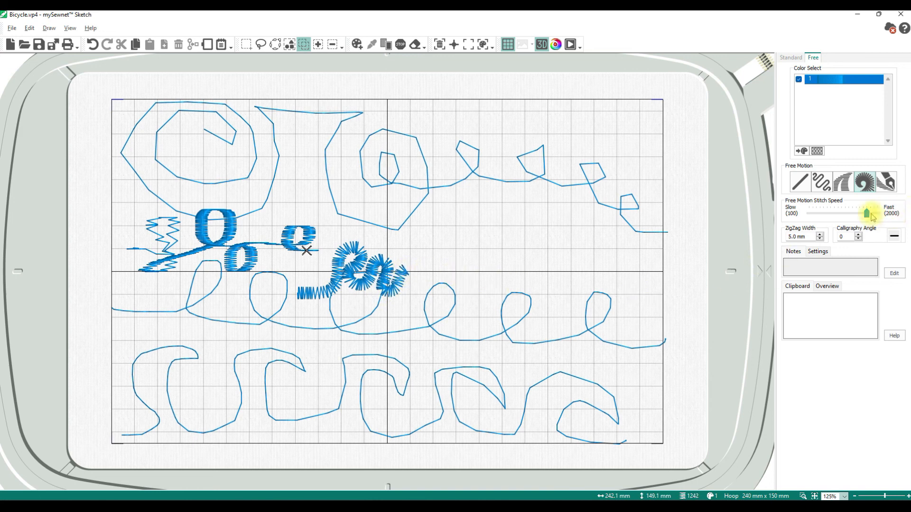
# Choose the calligraphy Free Motion stitch with a calligraphy angle of 15
pyautogui.click(886, 182)
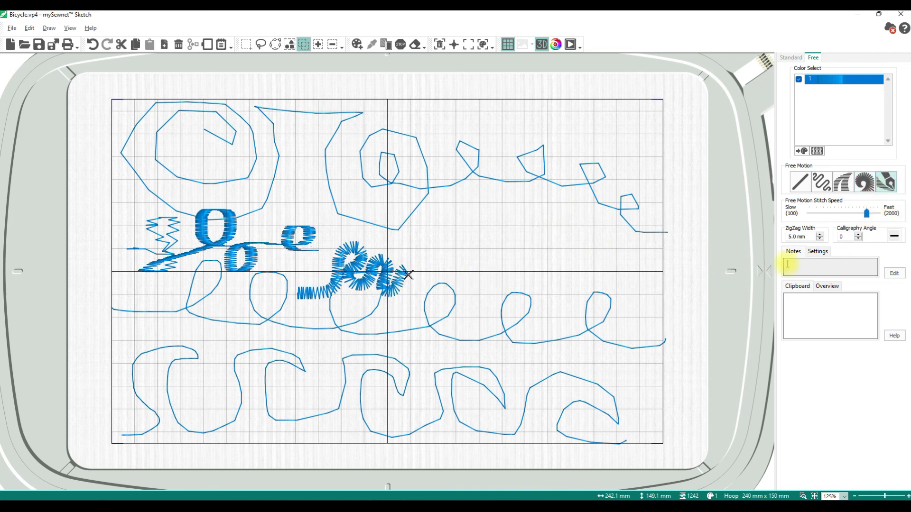
pyautogui.doubleClick(847, 236)
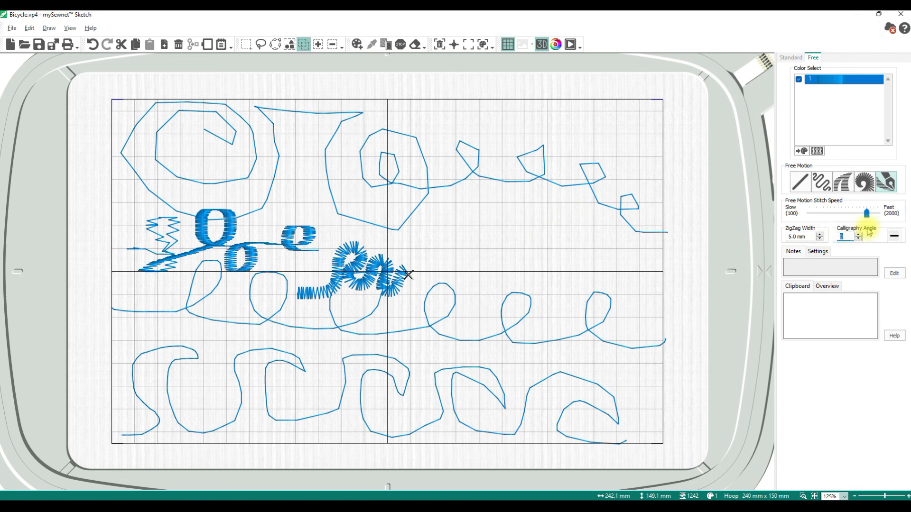
pyautogui.click(843, 235)
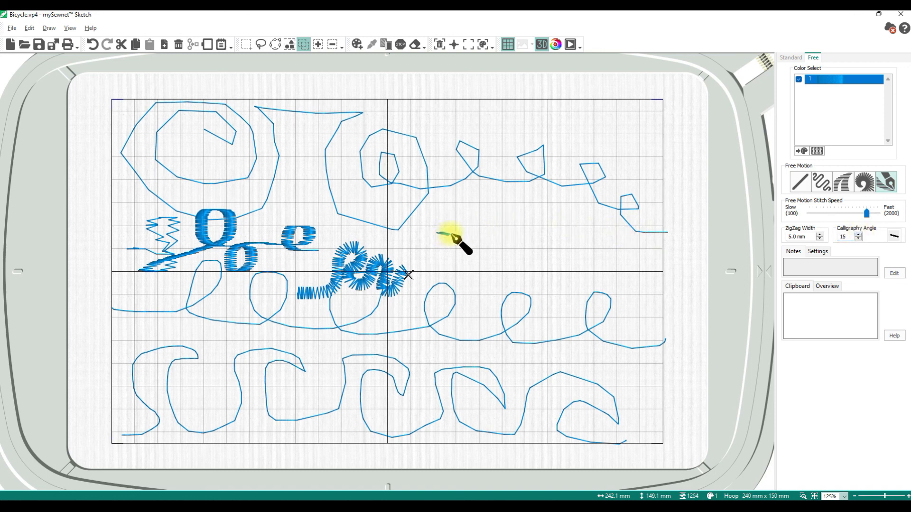
# Draw calligraphy S strokes above the centre and an S and b in the bottom row
pyautogui.moveTo(461, 219)
pyautogui.mouseDown()
pyautogui.moveTo(452, 168)
pyautogui.moveTo(446, 179)
pyautogui.moveTo(480, 201)
pyautogui.moveTo(487, 219)
pyautogui.moveTo(469, 230)
pyautogui.moveTo(430, 203)
pyautogui.mouseUp()
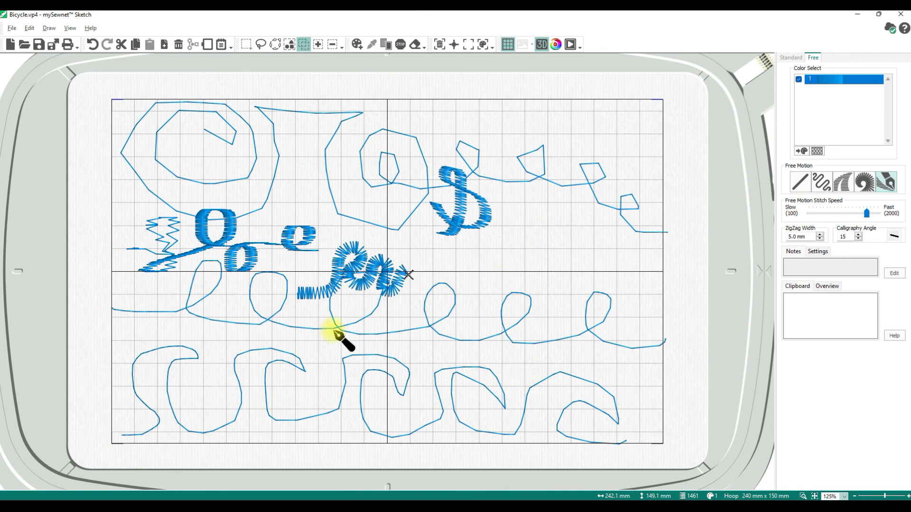
pyautogui.moveTo(233, 406)
pyautogui.mouseDown()
pyautogui.moveTo(254, 393)
pyautogui.moveTo(270, 357)
pyautogui.moveTo(264, 329)
pyautogui.moveTo(259, 340)
pyautogui.moveTo(282, 394)
pyautogui.moveTo(244, 392)
pyautogui.mouseUp()
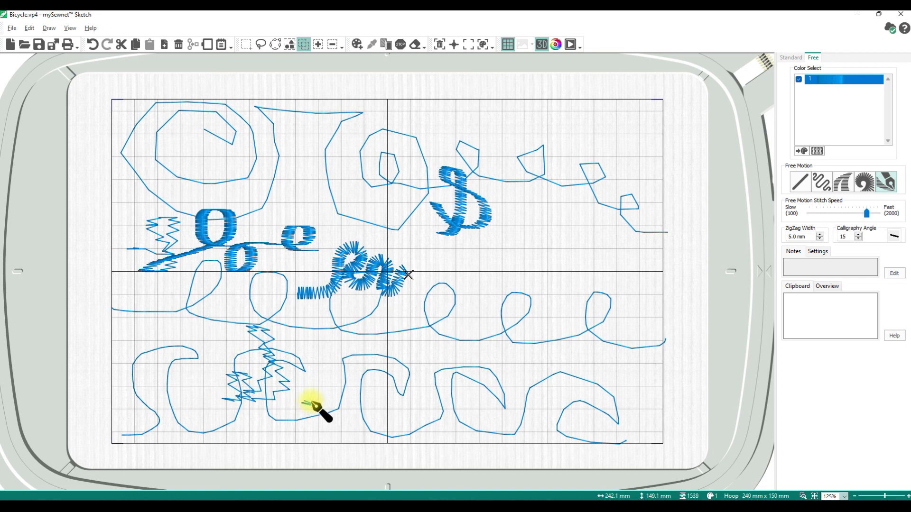
pyautogui.moveTo(326, 391); pyautogui.dragTo(338, 345)
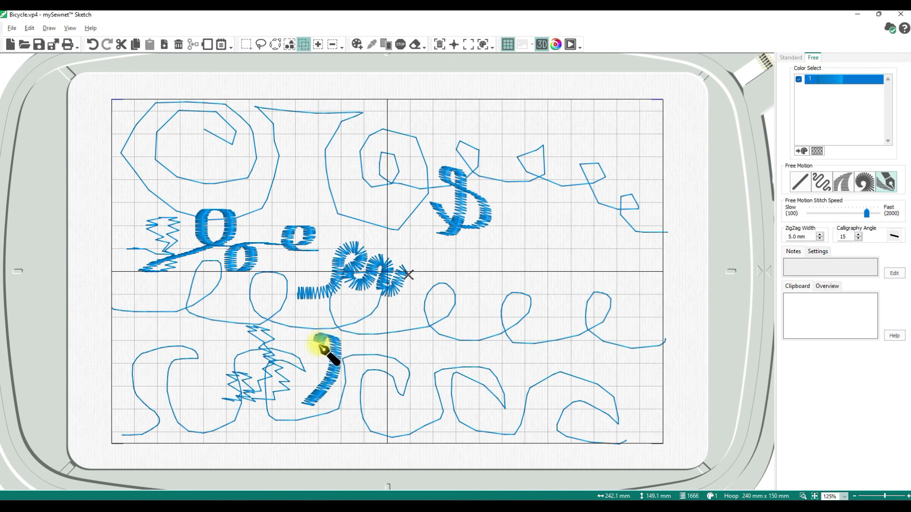
pyautogui.moveTo(325, 356)
pyautogui.mouseDown()
pyautogui.moveTo(357, 383)
pyautogui.moveTo(338, 406)
pyautogui.moveTo(316, 399)
pyautogui.moveTo(327, 373)
pyautogui.moveTo(359, 399)
pyautogui.moveTo(377, 355)
pyautogui.moveTo(392, 394)
pyautogui.mouseUp()
pyautogui.moveTo(407, 382)
pyautogui.mouseDown()
pyautogui.moveTo(406, 360)
pyautogui.moveTo(403, 392)
pyautogui.mouseUp()
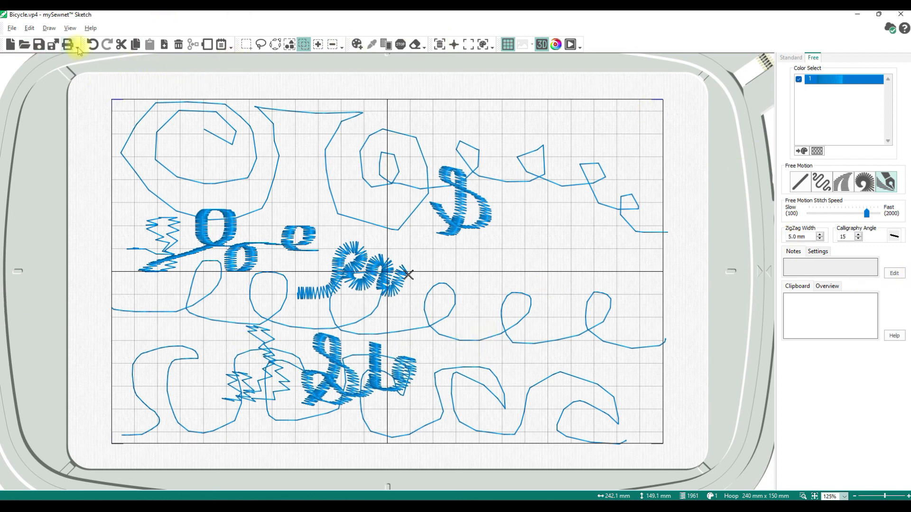
# Undo the recent calligraphy, satin and zigzag practice strokes
pyautogui.click(92, 45)
pyautogui.click(91, 45)
pyautogui.click(91, 45)
pyautogui.click(92, 45)
pyautogui.click(91, 45)
pyautogui.click(92, 46)
pyautogui.click(91, 45)
pyautogui.click(90, 46)
# Undo the first line's tail back to one straight line, then delete the leftover spiral stitches
pyautogui.click(91, 46)
pyautogui.click(91, 46)
pyautogui.click(90, 46)
pyautogui.click(91, 46)
pyautogui.click(91, 46)
pyautogui.click(91, 46)
pyautogui.click(91, 46)
pyautogui.click(90, 46)
pyautogui.click(91, 46)
pyautogui.click(91, 46)
pyautogui.click(90, 46)
pyautogui.click(91, 46)
pyautogui.click(90, 46)
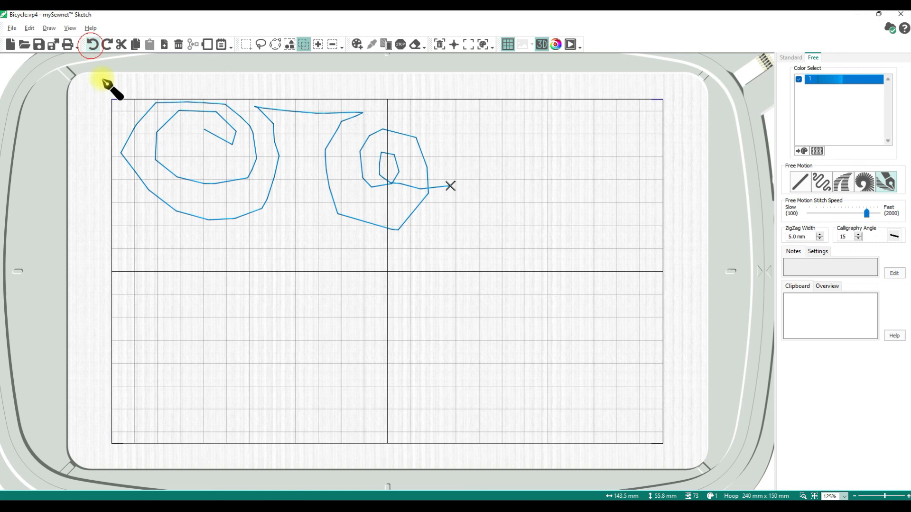
pyautogui.click(290, 45)
pyautogui.press('Delete')
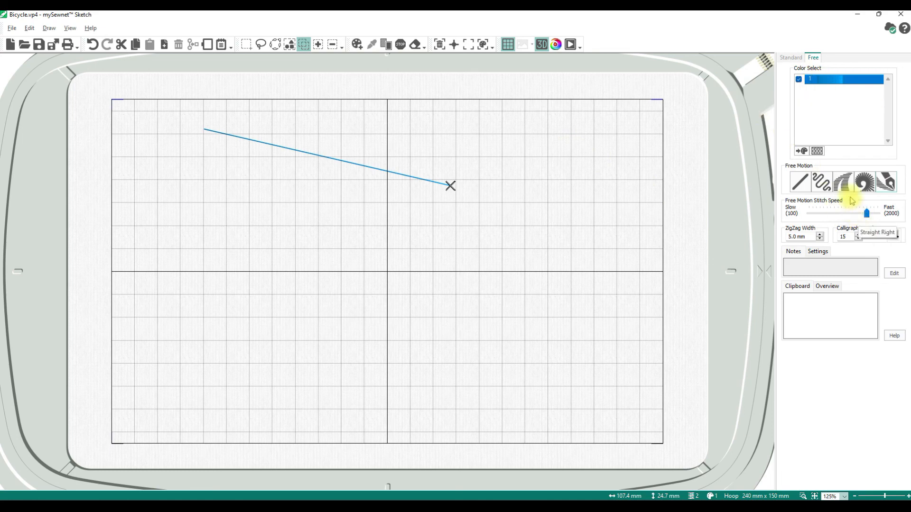
# Pick the ZigZag Free Motion stitch in the Free tab for handwriting
pyautogui.click(821, 182)
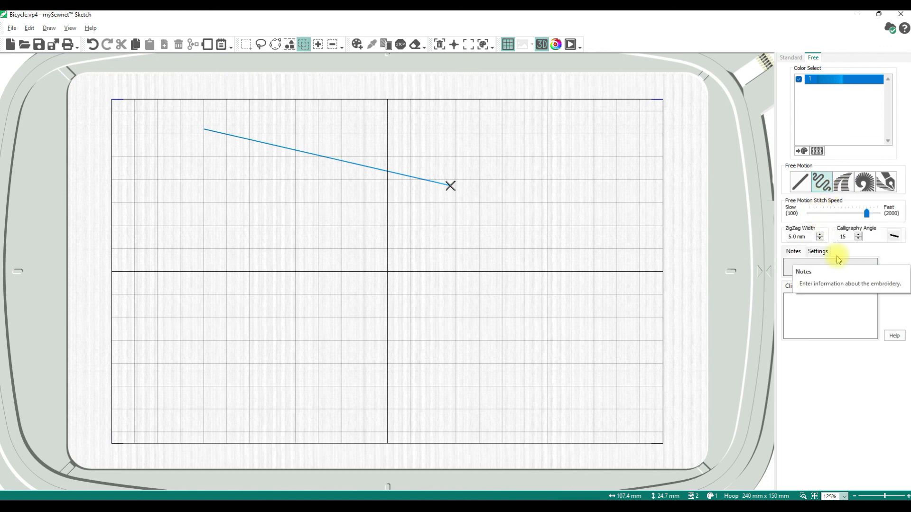
# Write the first name in cursive zigzag stitching across the hoop middle, crossing the t
pyautogui.moveTo(217, 231)
pyautogui.mouseDown()
pyautogui.moveTo(190, 235)
pyautogui.moveTo(216, 258)
pyautogui.moveTo(227, 287)
pyautogui.moveTo(193, 296)
pyautogui.moveTo(180, 269)
pyautogui.moveTo(208, 286)
pyautogui.moveTo(237, 279)
pyautogui.moveTo(238, 231)
pyautogui.moveTo(240, 262)
pyautogui.moveTo(263, 277)
pyautogui.moveTo(265, 252)
pyautogui.moveTo(265, 284)
pyautogui.moveTo(287, 262)
pyautogui.moveTo(297, 314)
pyautogui.moveTo(290, 258)
pyautogui.moveTo(316, 256)
pyautogui.moveTo(289, 272)
pyautogui.moveTo(315, 276)
pyautogui.moveTo(319, 223)
pyautogui.moveTo(330, 276)
pyautogui.moveTo(332, 238)
pyautogui.moveTo(356, 269)
pyautogui.moveTo(386, 245)
pyautogui.moveTo(363, 210)
pyautogui.mouseUp()
pyautogui.moveTo(216, 254); pyautogui.dragTo(281, 245)
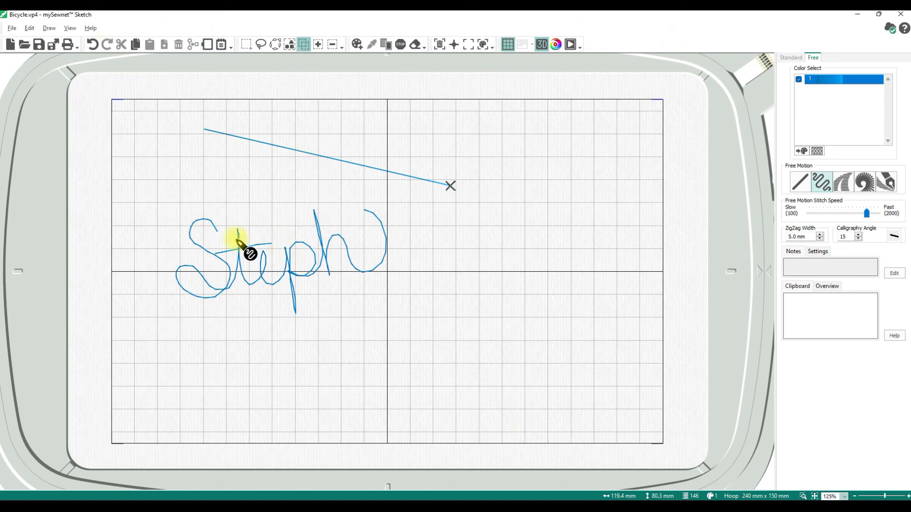
# Close Bicycle.vp4, choosing No to discard the unsaved changes
pyautogui.click(909, 14)
pyautogui.click(904, 13)
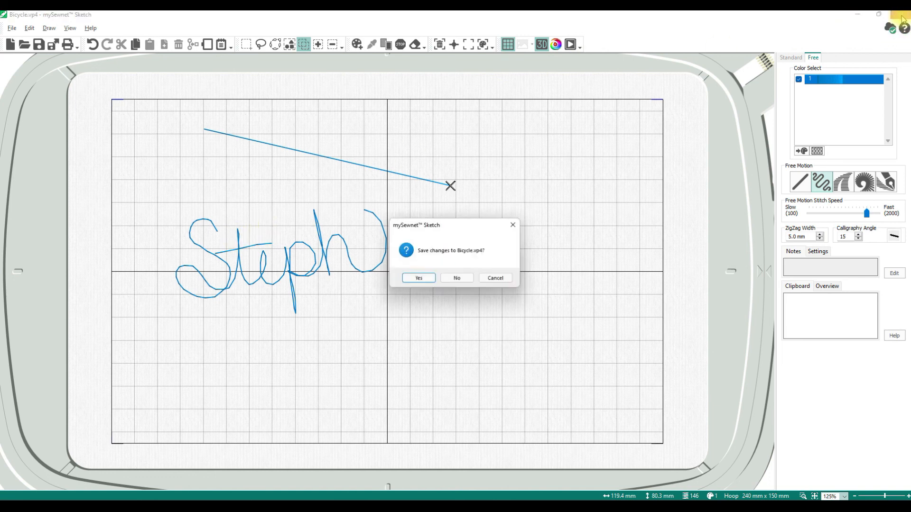
pyautogui.click(448, 283)
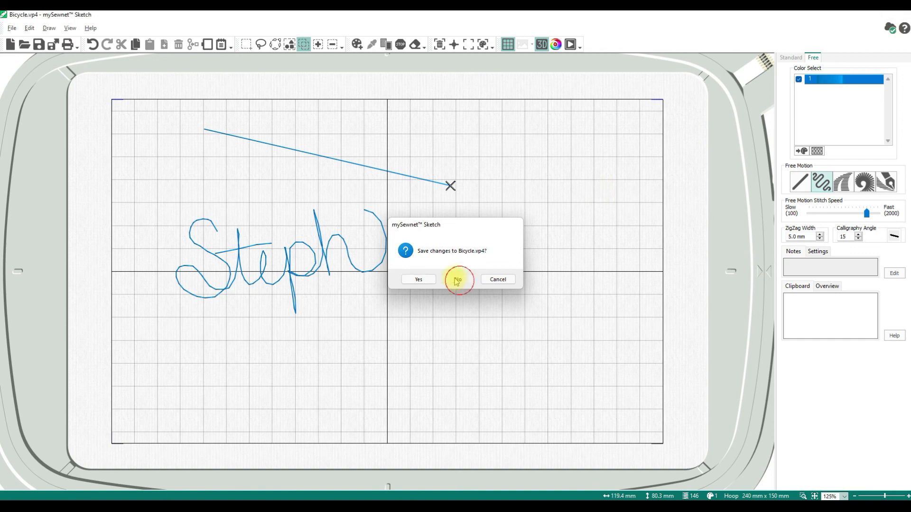